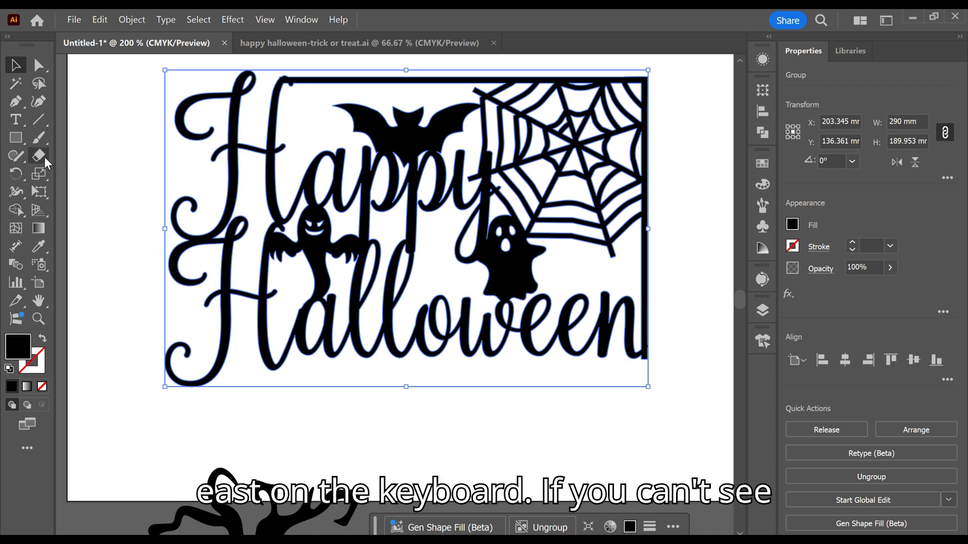
Step: Erase the joins between the grinning ghost and the surrounding letters with the Eraser tool
click(37, 160)
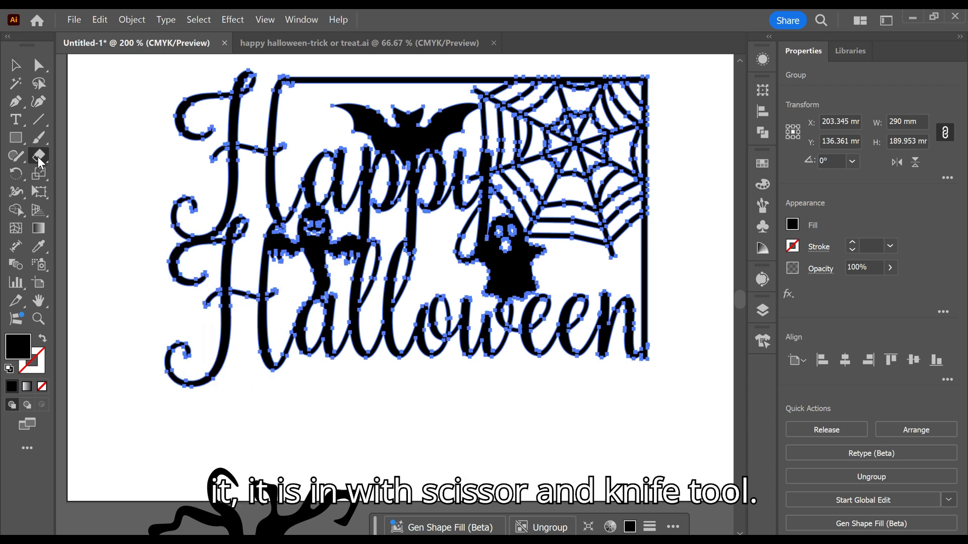
scroll(328, 260, up, 2)
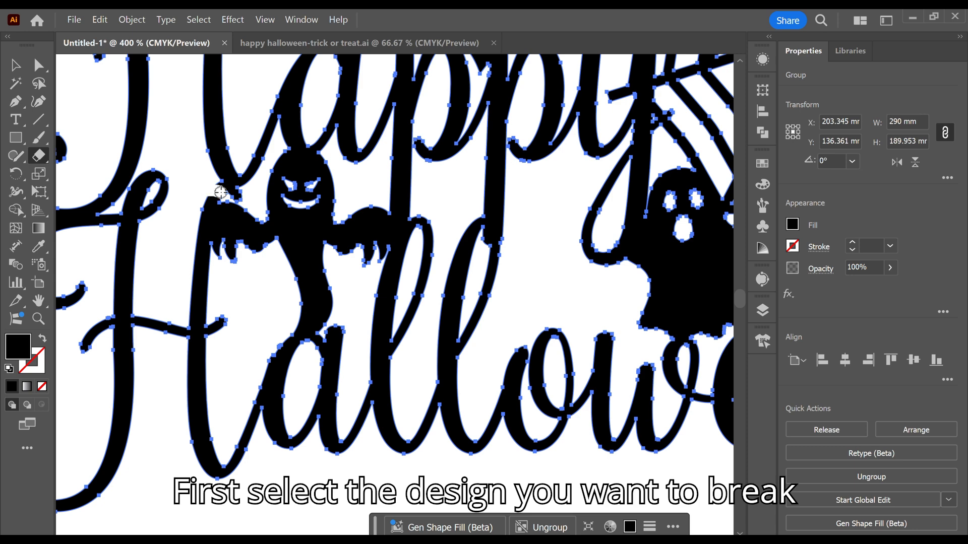
drag(241, 197, 242, 197)
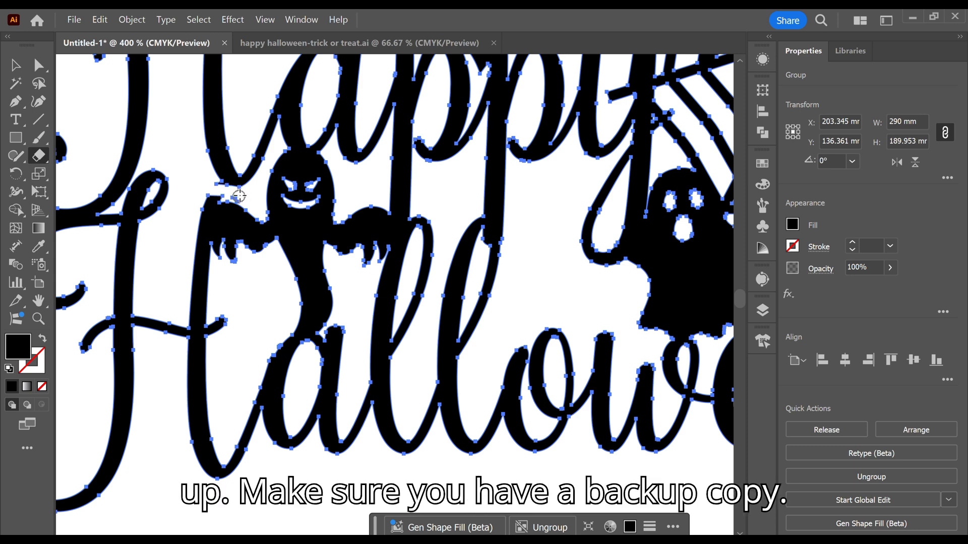
mouse_move(287, 139)
mouse_down()
mouse_move(330, 136)
mouse_move(338, 153)
mouse_up()
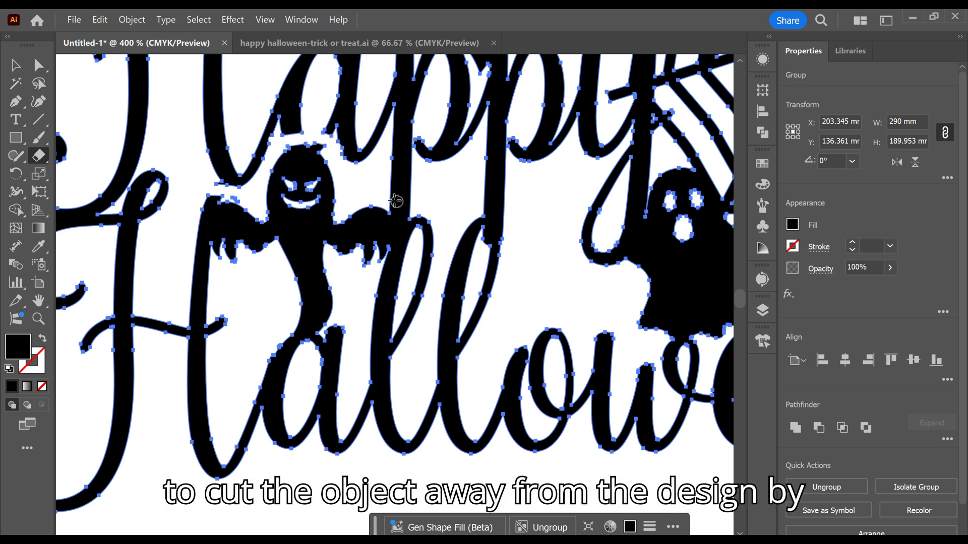
mouse_move(383, 199)
mouse_down()
mouse_move(408, 210)
mouse_move(413, 242)
mouse_move(392, 272)
mouse_move(367, 283)
mouse_up()
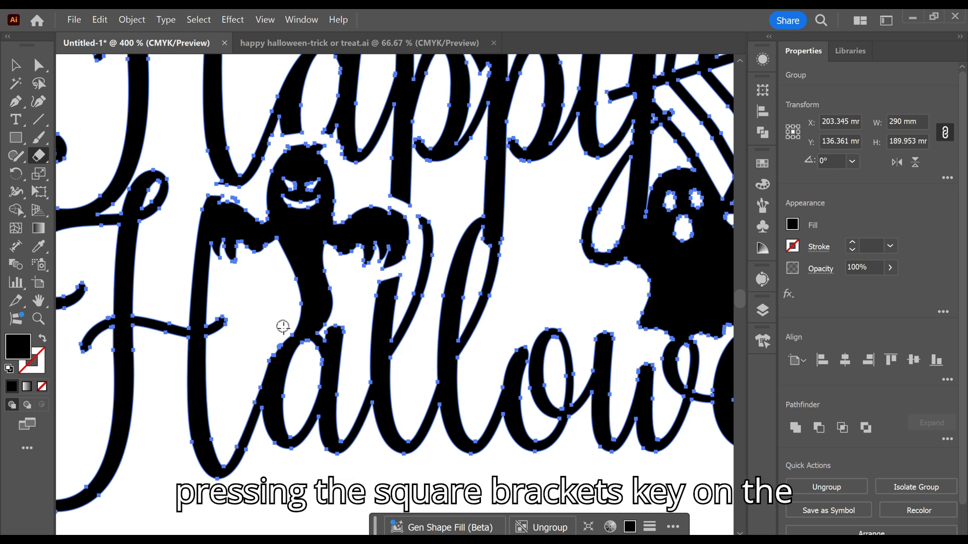
mouse_move(284, 337)
mouse_down()
mouse_move(308, 354)
mouse_move(328, 337)
mouse_up()
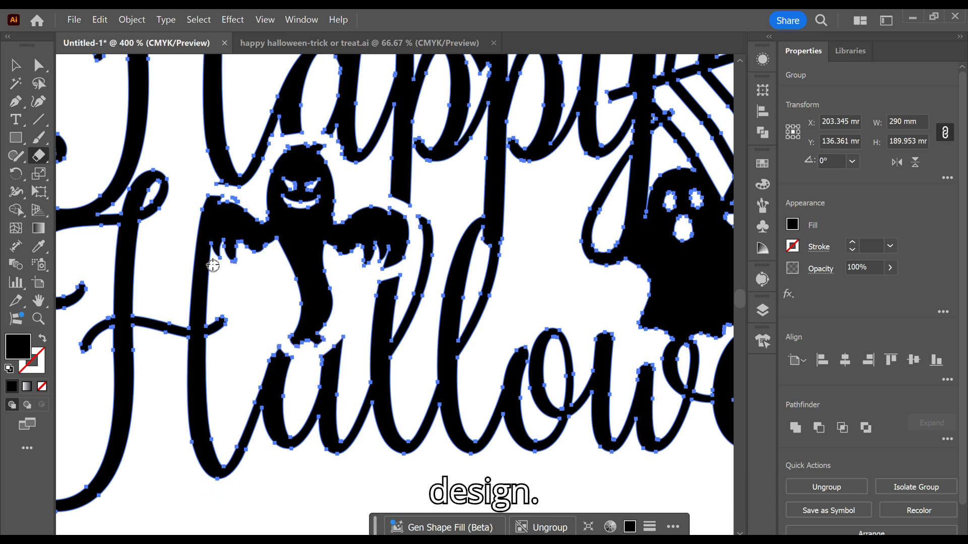
drag(207, 257, 200, 245)
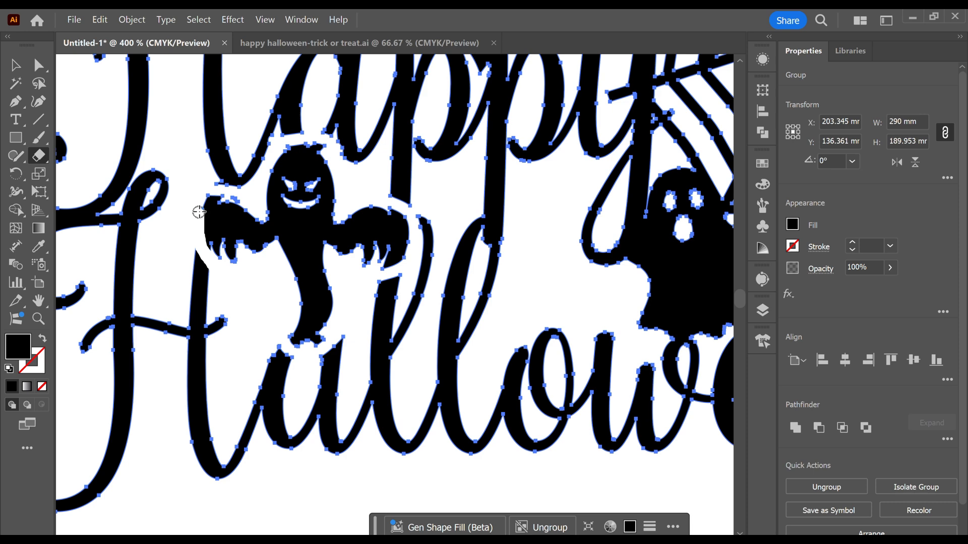
drag(227, 188, 227, 188)
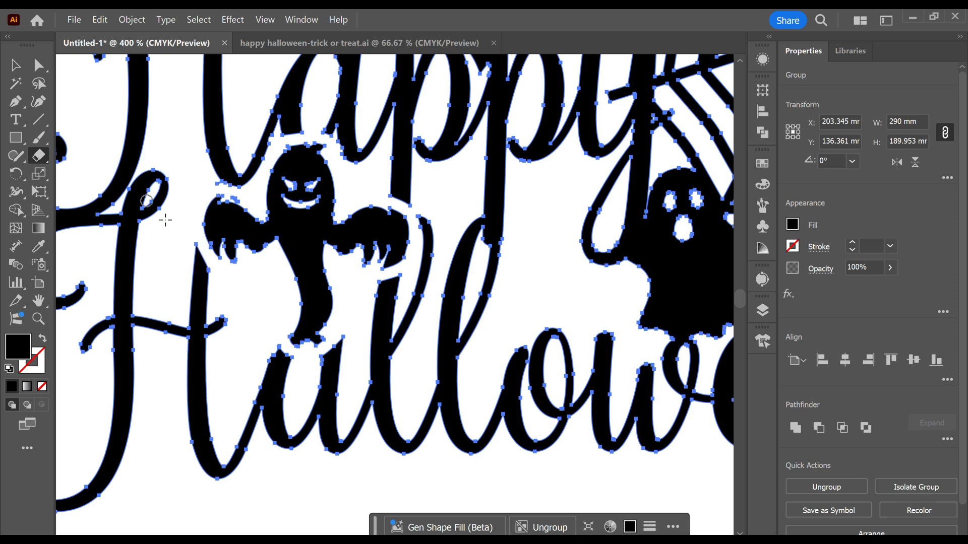
Step: Erase the joins between the open-mouthed ghost and the w, the spider web and the y
scroll(642, 296, down, 1)
drag(642, 295, 381, 295)
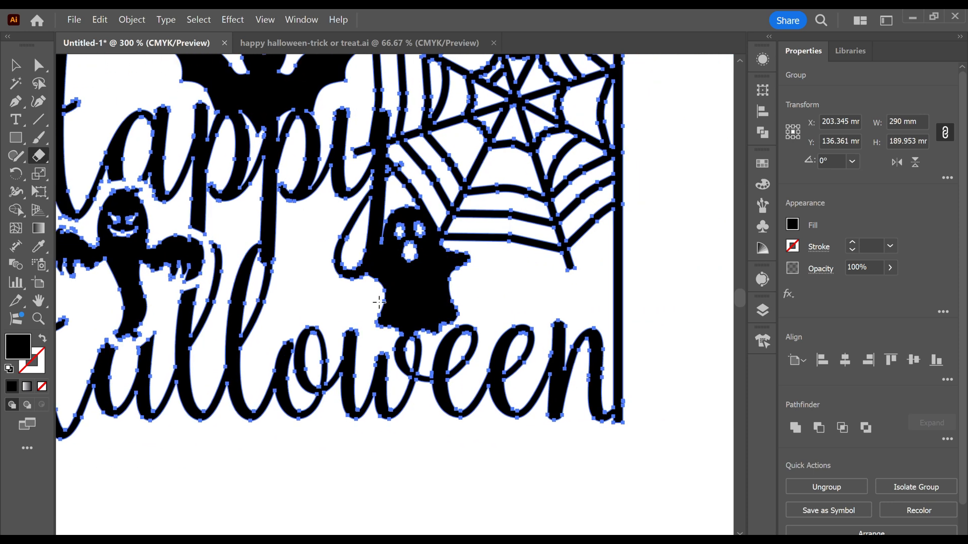
scroll(381, 294, up, 1)
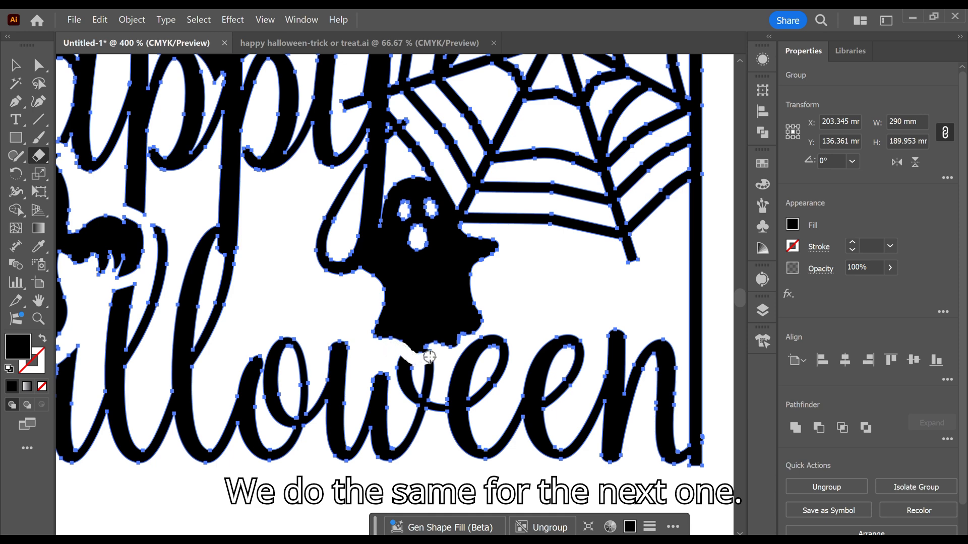
drag(436, 355, 436, 354)
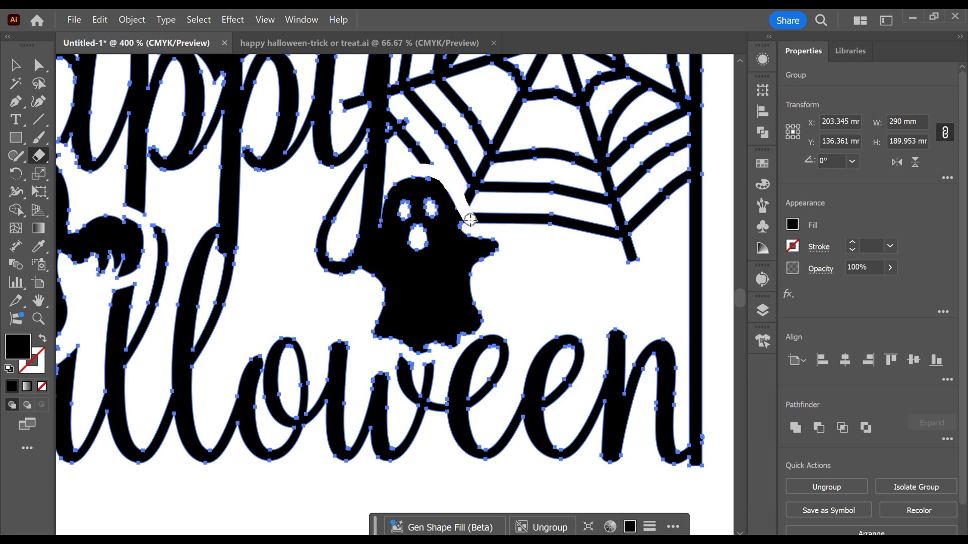
drag(470, 220, 469, 220)
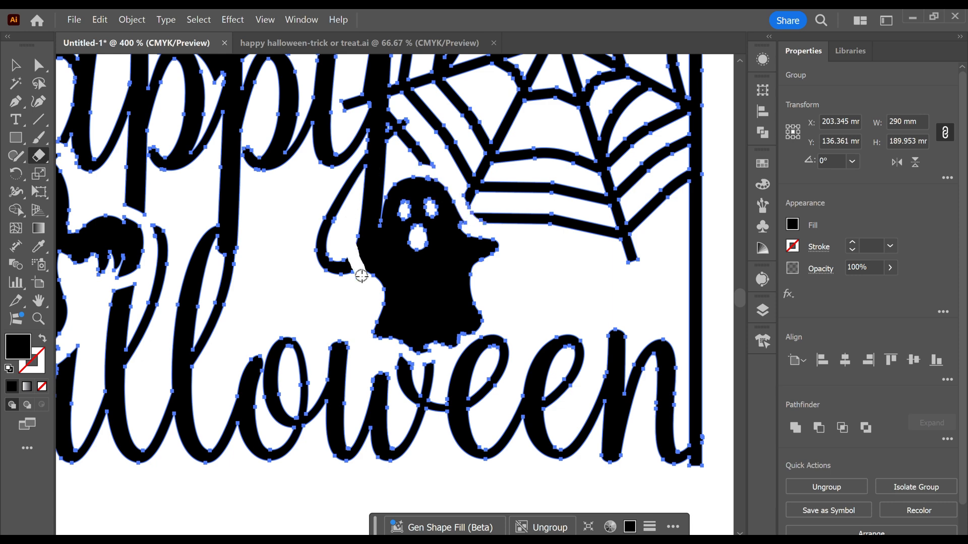
mouse_move(362, 276)
mouse_down()
mouse_move(358, 299)
mouse_move(350, 273)
mouse_move(361, 277)
mouse_move(341, 248)
mouse_move(347, 224)
mouse_move(386, 199)
mouse_up()
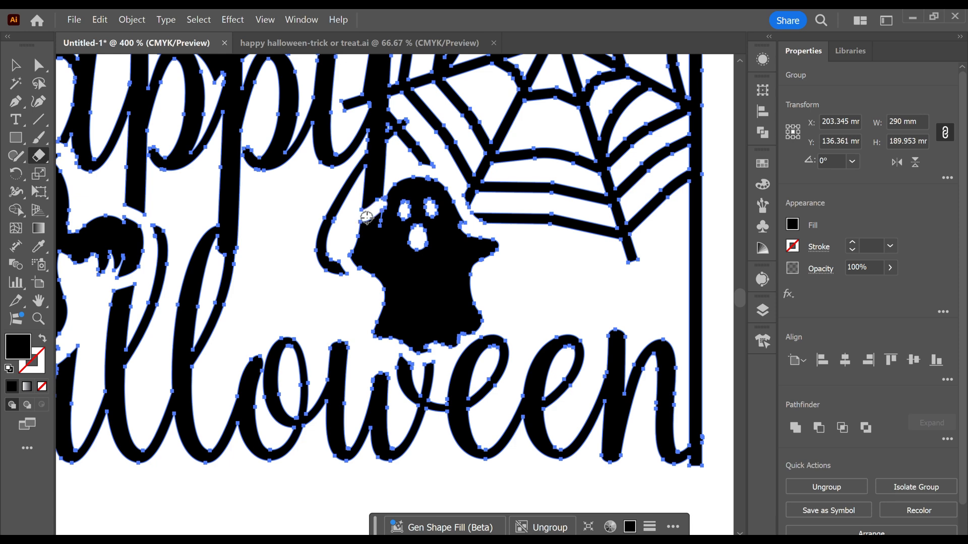
Step: Undo the last cut through the y's stem and erase it again along the open-mouthed ghost's shoulder
scroll(367, 218, up, 3)
key(ctrl+z)
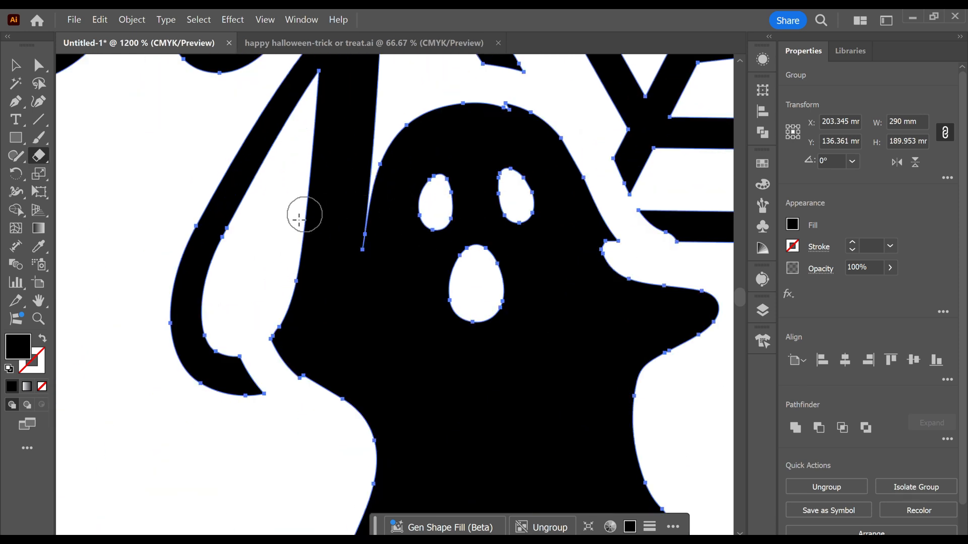
mouse_move(292, 250)
mouse_down()
mouse_move(287, 259)
mouse_move(368, 186)
mouse_up()
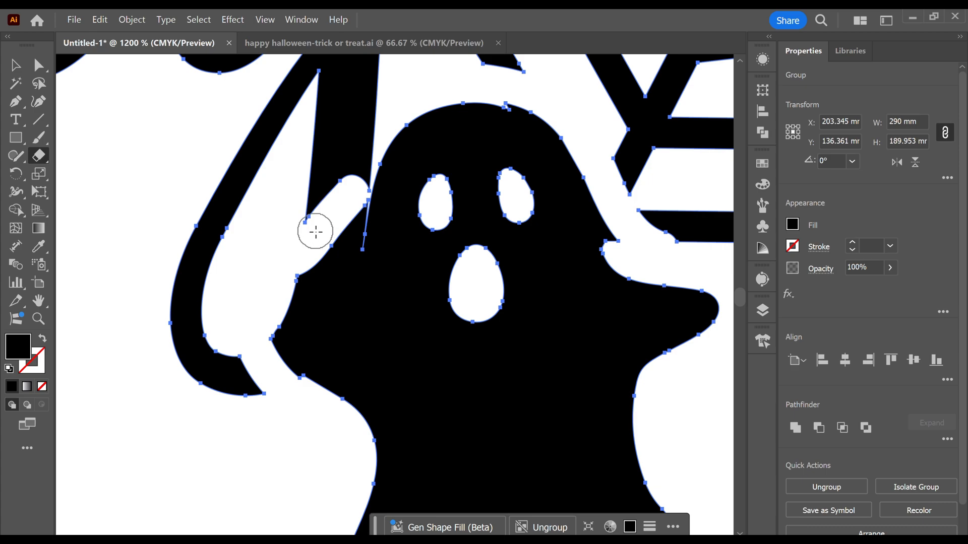
Step: Erase the joins between the bat's underside and the letters of "Happy"
scroll(337, 211, up, 3)
scroll(337, 210, down, 7)
scroll(441, 256, down, 2)
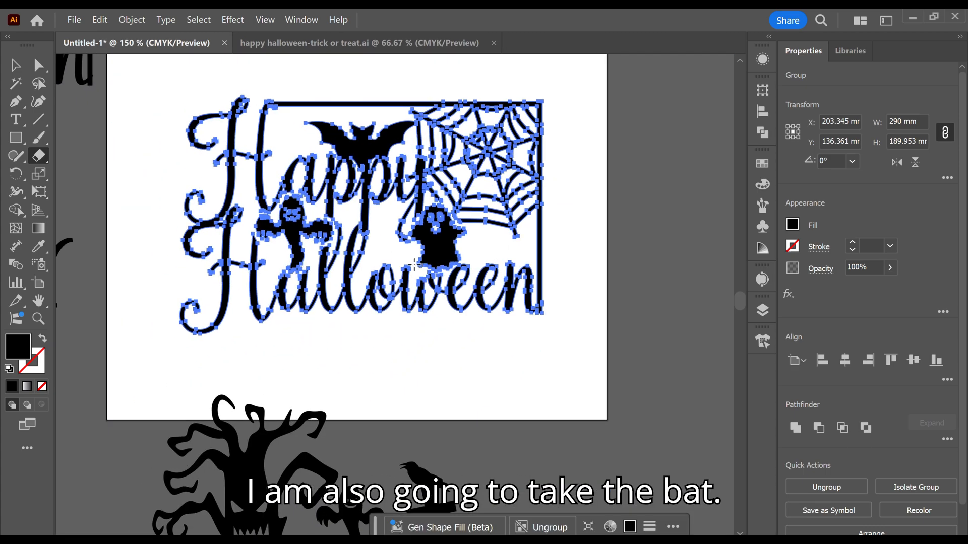
scroll(414, 265, up, 4)
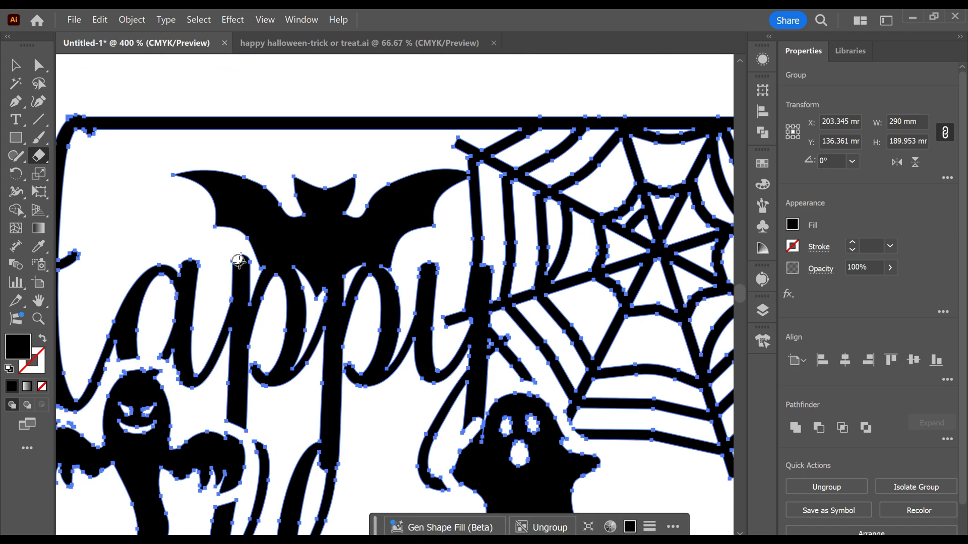
mouse_move(239, 260)
mouse_down()
mouse_move(273, 290)
mouse_move(320, 309)
mouse_move(359, 282)
mouse_move(421, 315)
mouse_up()
scroll(422, 323, down, 1)
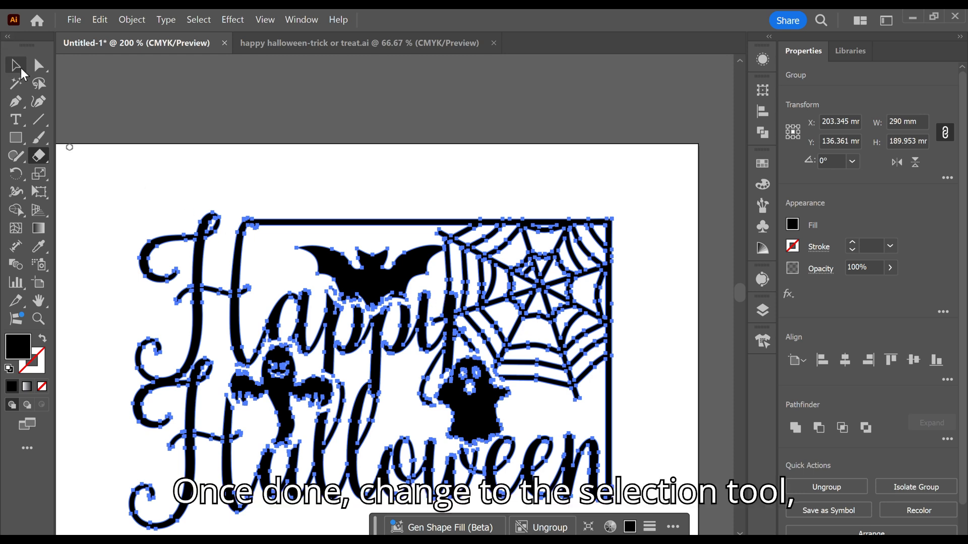
Step: Ungroup the Happy Halloween design and clear the selection
key(v)
scroll(436, 378, down, 2)
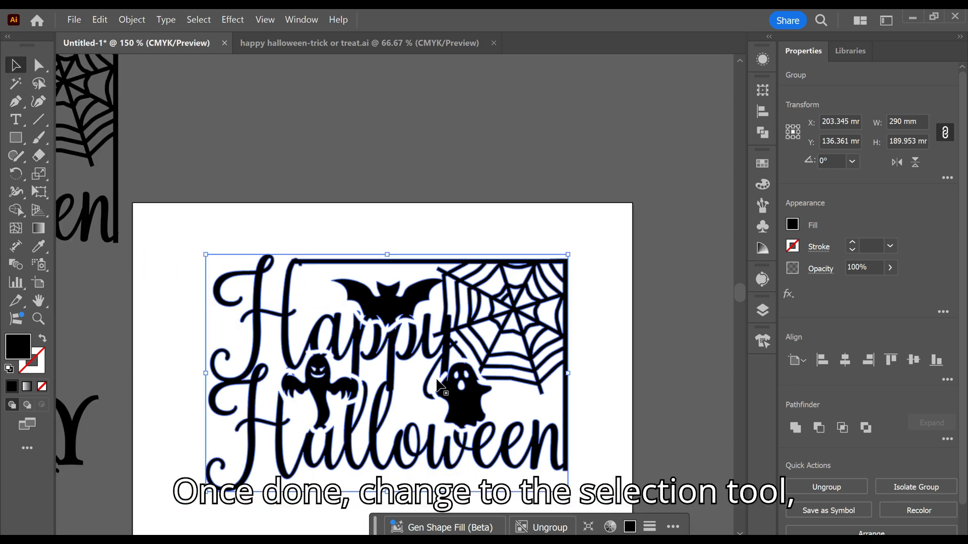
click(550, 527)
click(548, 440)
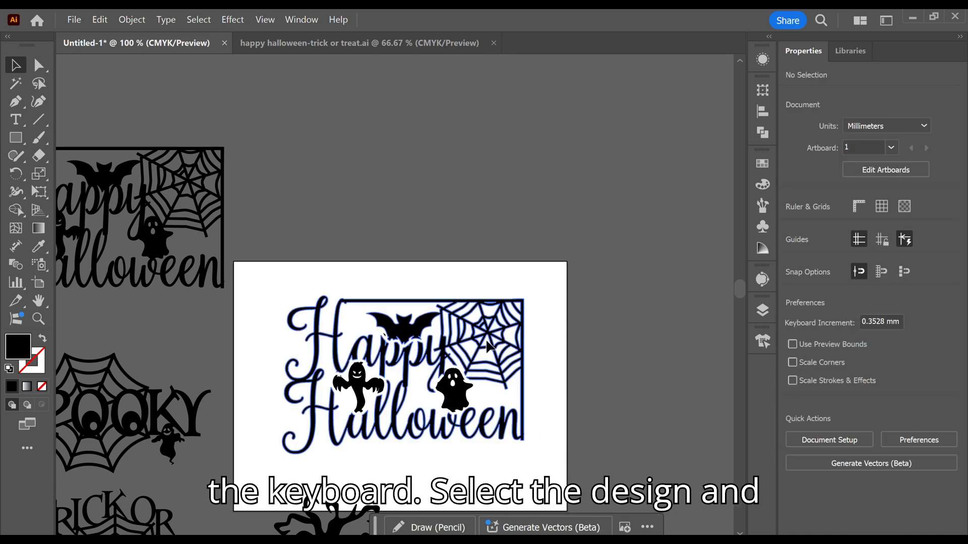
Step: Try to move the bat and the lettering apart to test whether they are separate pieces
mouse_move(488, 332)
mouse_down()
mouse_move(559, 336)
mouse_move(484, 341)
mouse_up()
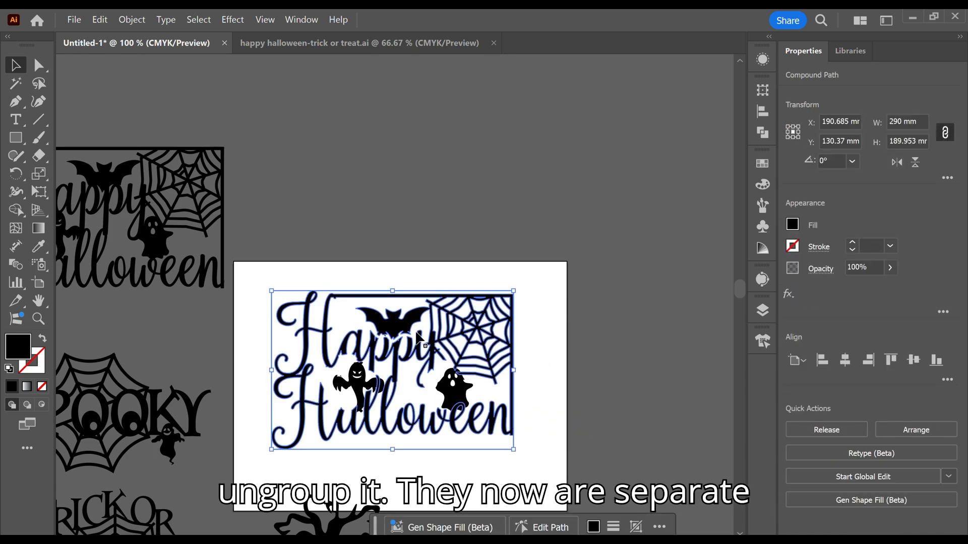
scroll(420, 313, up, 2)
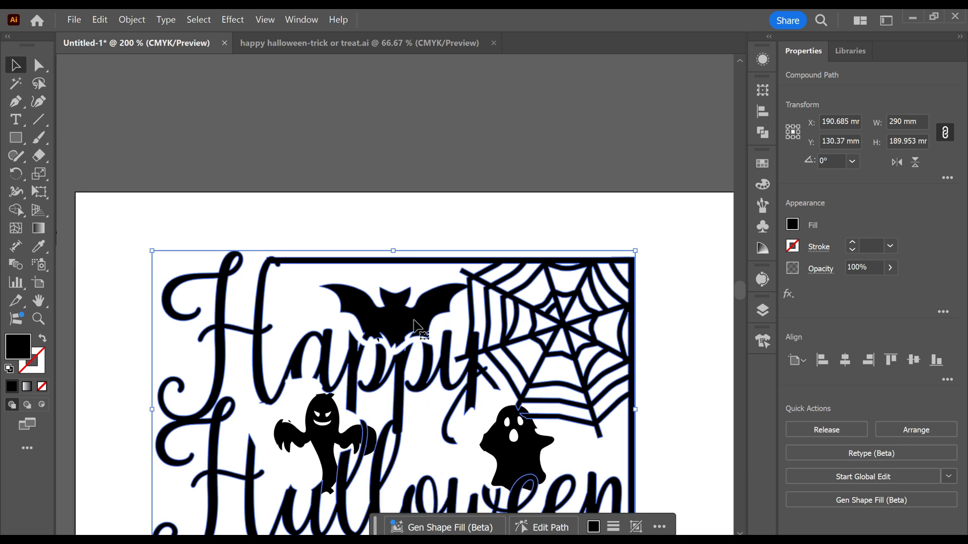
click(418, 284)
drag(425, 336, 425, 312)
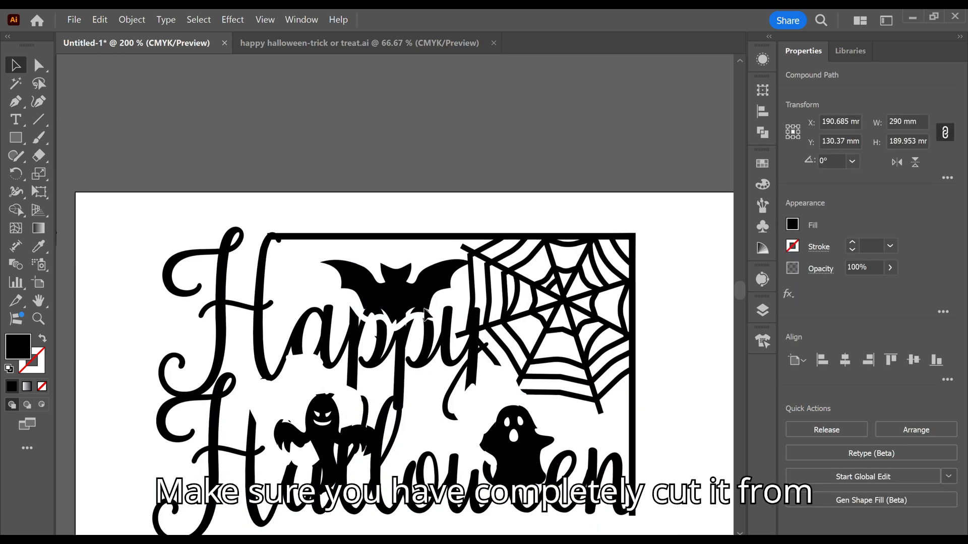
Step: Erase the join between the bat's right wing tip and the spider web
key(shift+e)
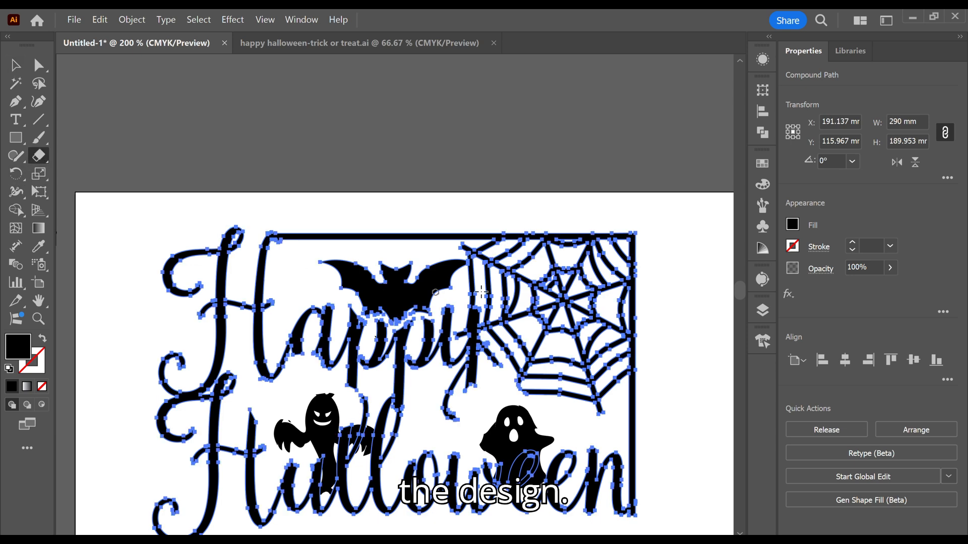
scroll(484, 282, up, 2)
drag(450, 225, 447, 250)
scroll(463, 322, down, 2)
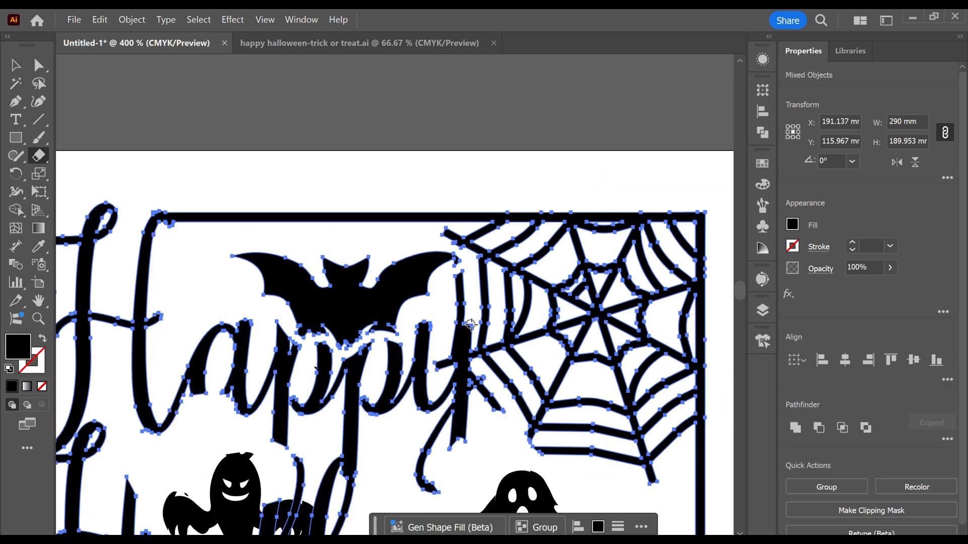
Step: Move the bat to the far side of the artboard and the lettering up beyond the opposite corner, away from the ghosts
key(v)
click(438, 305)
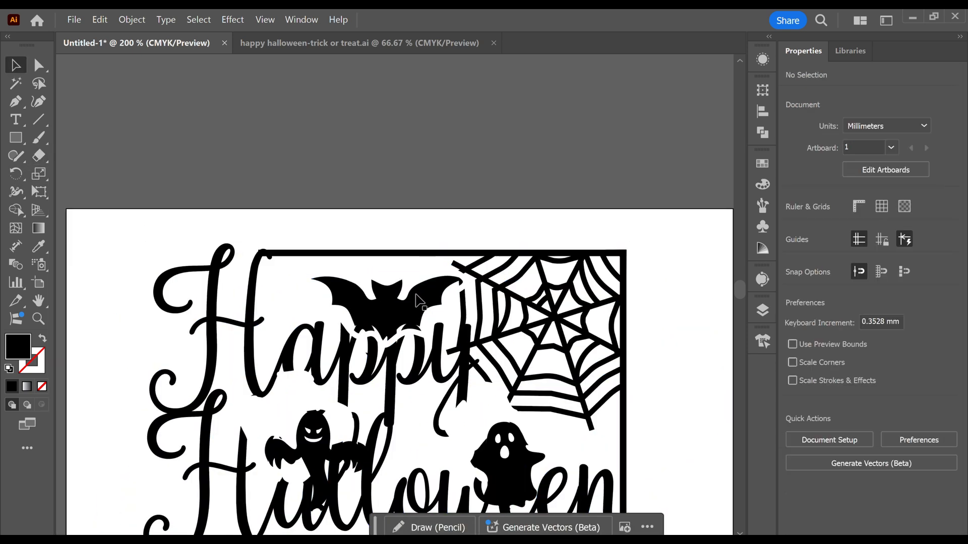
drag(417, 298, 720, 230)
drag(578, 326, 203, 105)
Step: Move the grinning ghost to a clear area of the artboard and delete the leftover fragments around it
drag(274, 290, 416, 400)
key(Delete)
drag(311, 497, 428, 392)
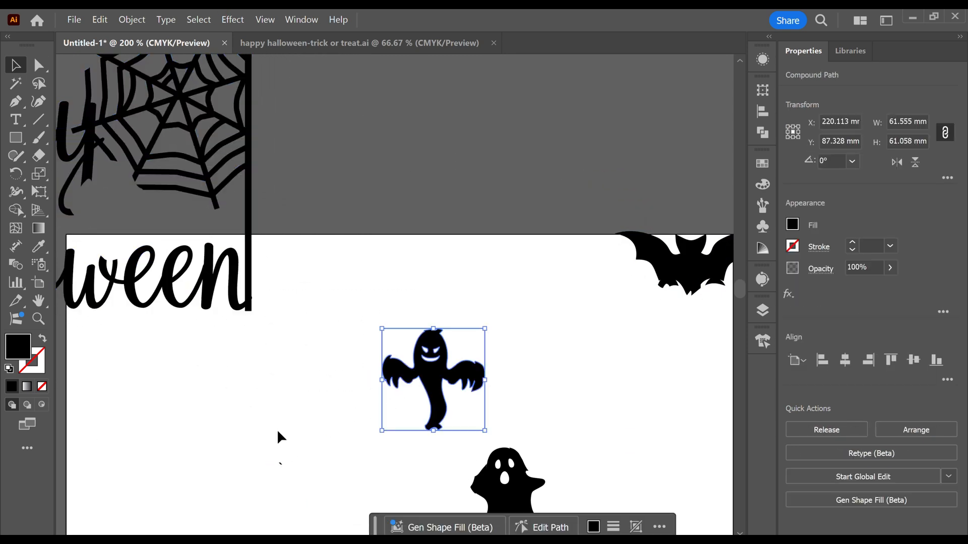
drag(303, 500, 301, 492)
key(Delete)
Step: Select the grinning ghost and remove the protruding anchor point on the left of its head with the Pen tool
scroll(396, 454, up, 3)
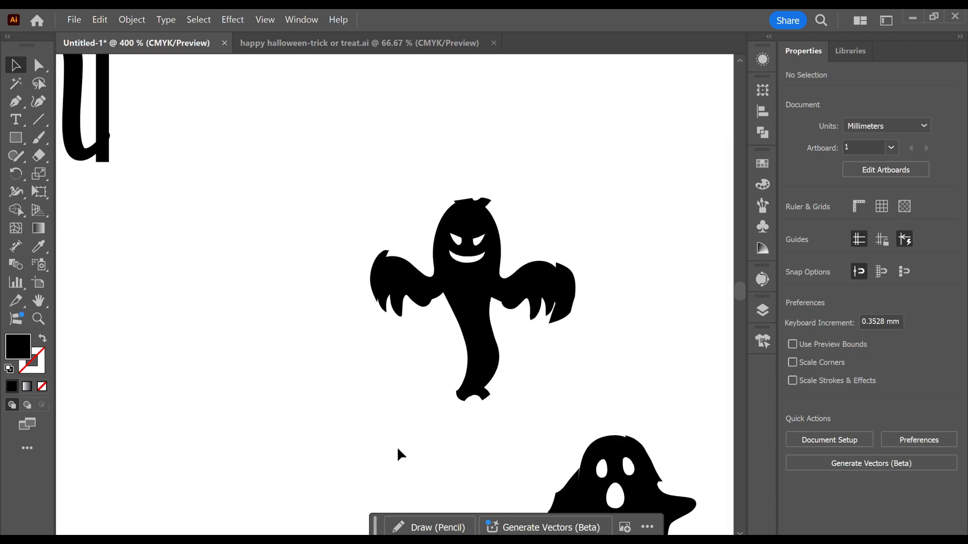
scroll(446, 384, down, 2)
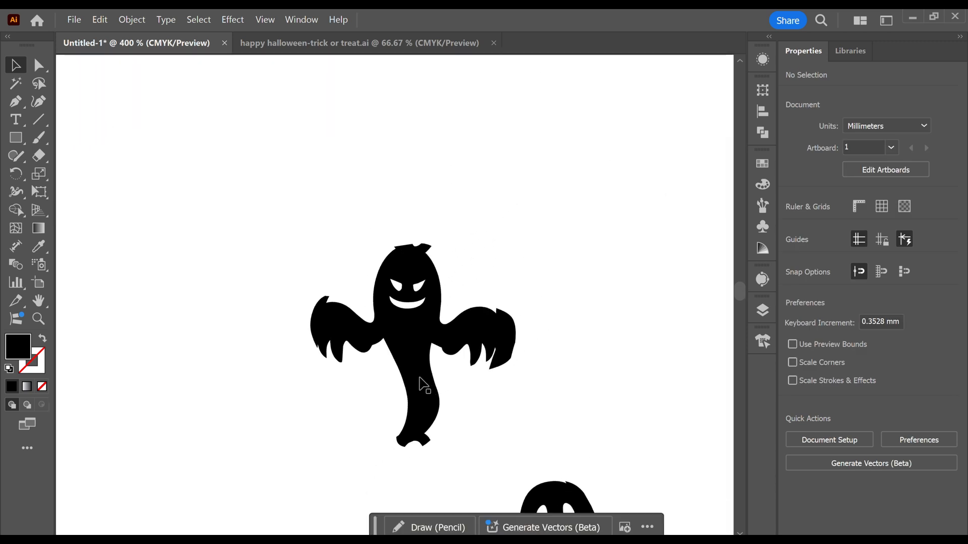
scroll(406, 357, down, 1)
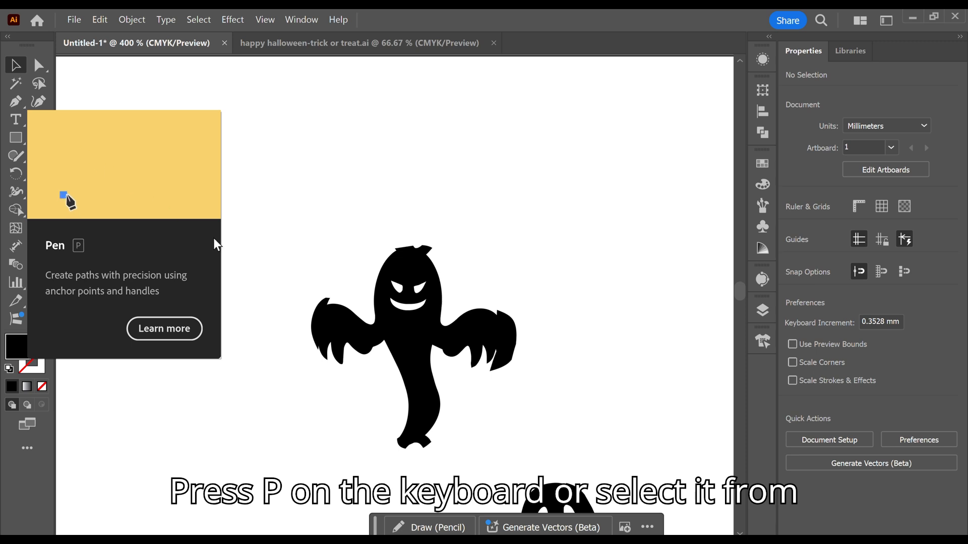
key(p)
scroll(445, 288, up, 1)
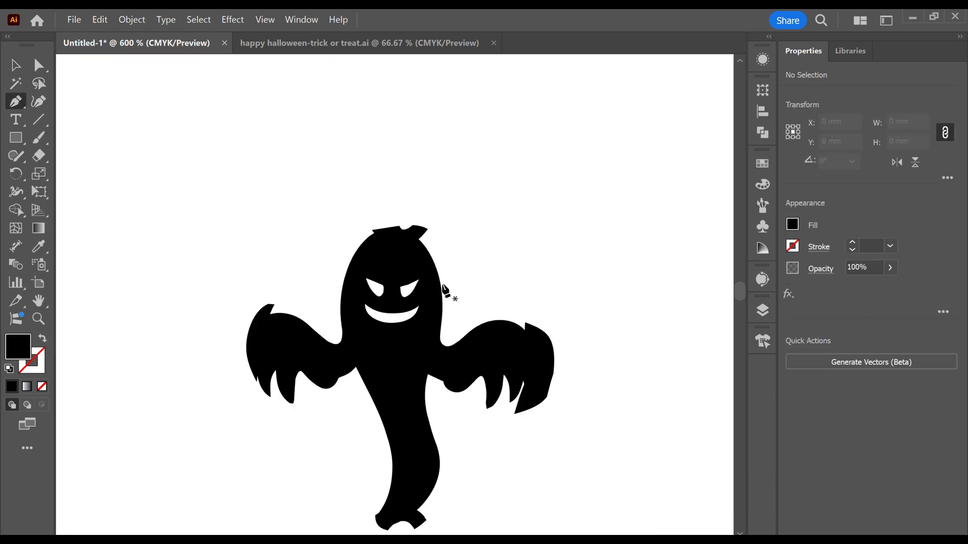
ctrl+click(441, 288)
scroll(375, 231, up, 9)
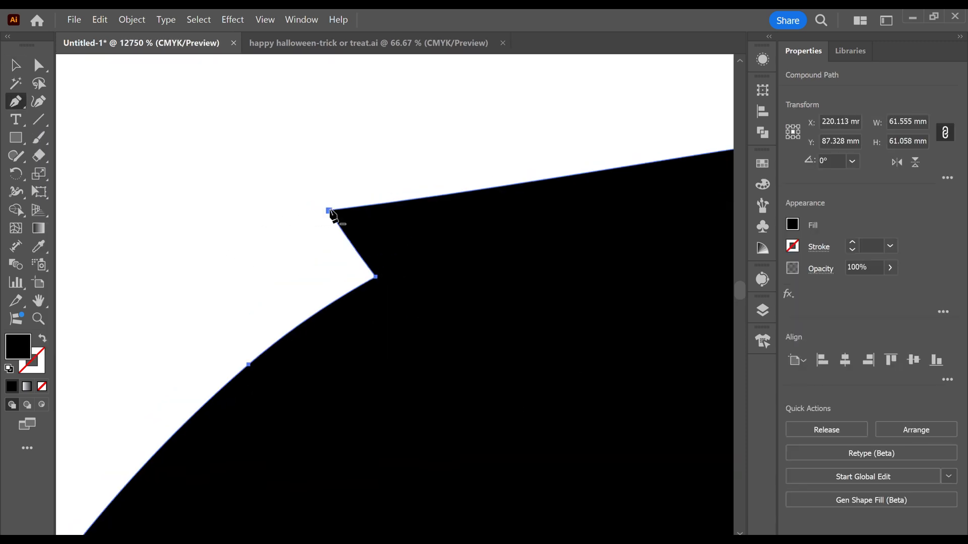
click(328, 211)
Step: Adjust the curve handles along the upper left of the grinning ghost's head to smooth its outline
scroll(501, 283, down, 1)
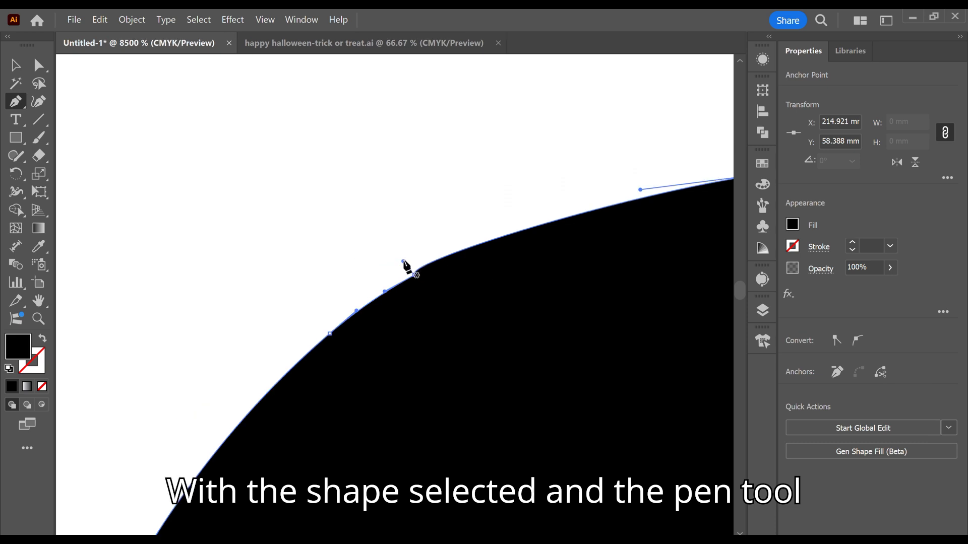
drag(402, 261, 521, 226)
drag(583, 255, 511, 295)
Step: Delete the two anchor points that form the jagged tip on the upper right of the ghost's head
scroll(511, 295, down, 4)
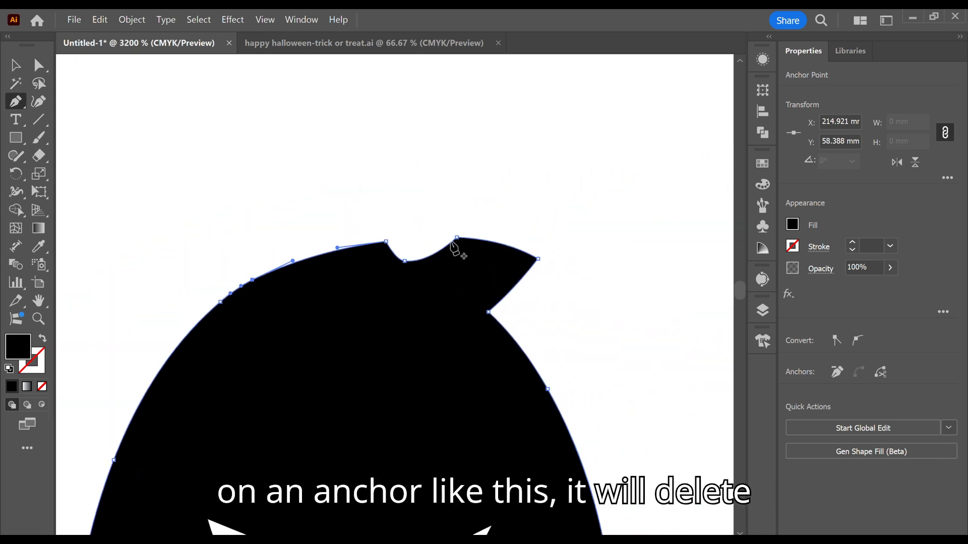
click(457, 238)
click(538, 258)
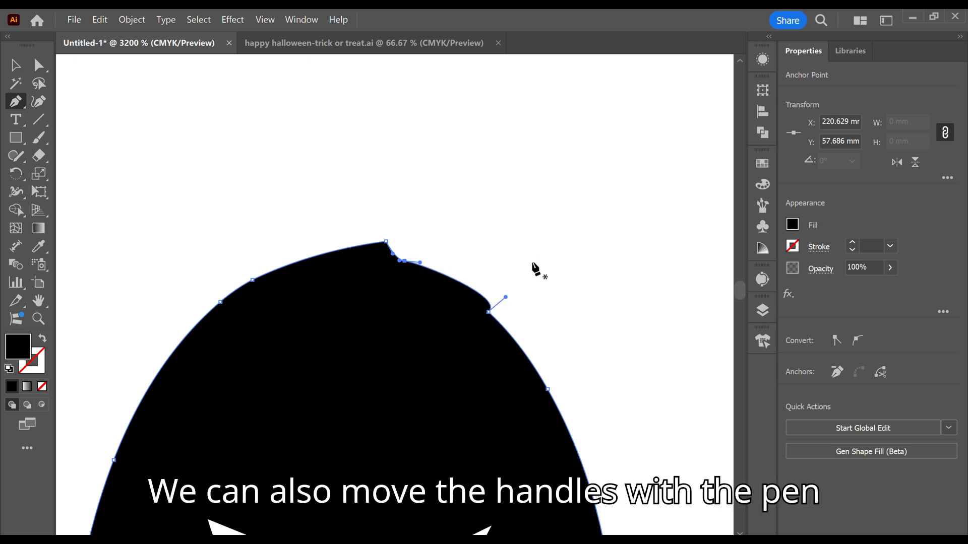
Step: Delete the remaining notch anchors on top of the grinning ghost's head and reshape the curve handle into a rounded crown
click(386, 242)
click(404, 261)
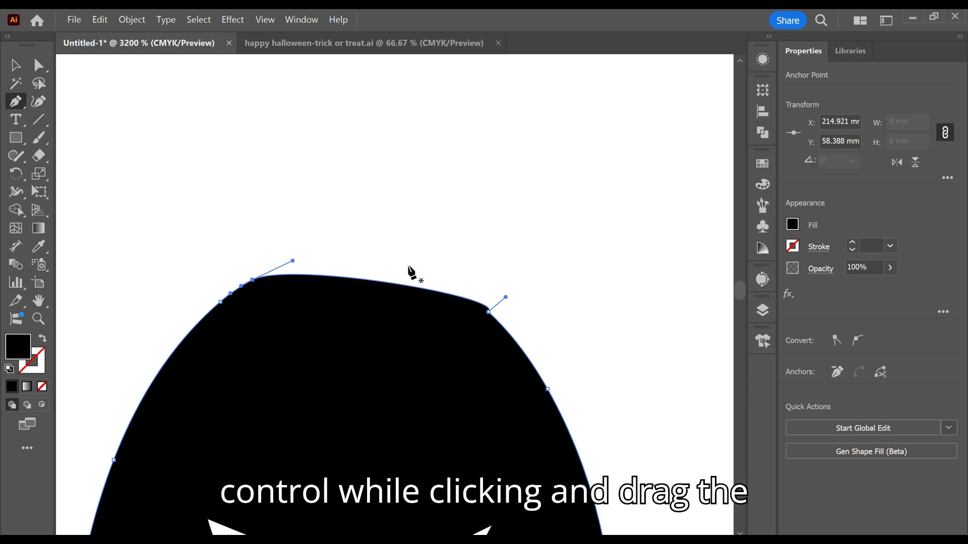
drag(506, 297, 412, 251)
scroll(486, 364, down, 3)
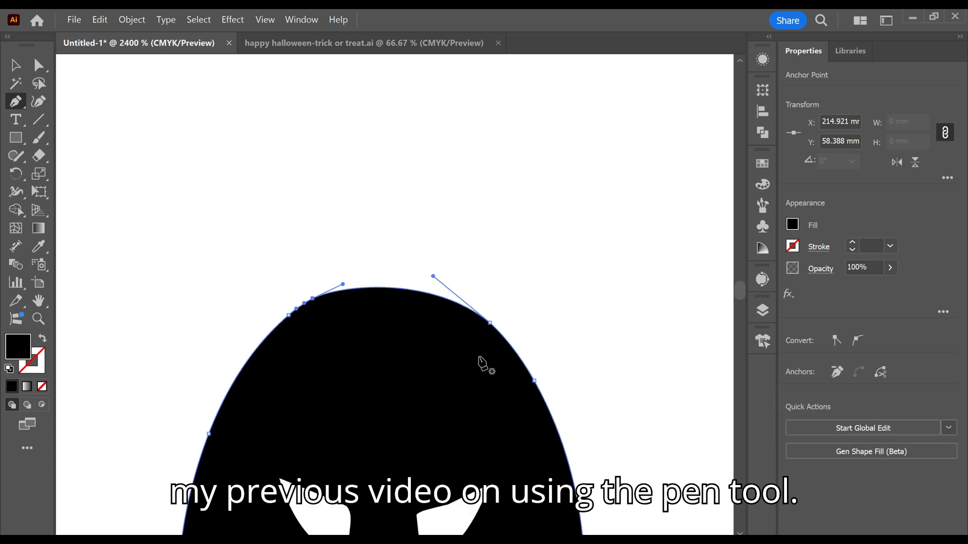
Step: Delete the surplus anchor points along the outer edge of the grinning ghost's right arm and extend the curve handle to smooth it
drag(487, 364, 329, 235)
drag(555, 395, 423, 288)
scroll(422, 288, down, 1)
scroll(423, 289, up, 2)
click(423, 288)
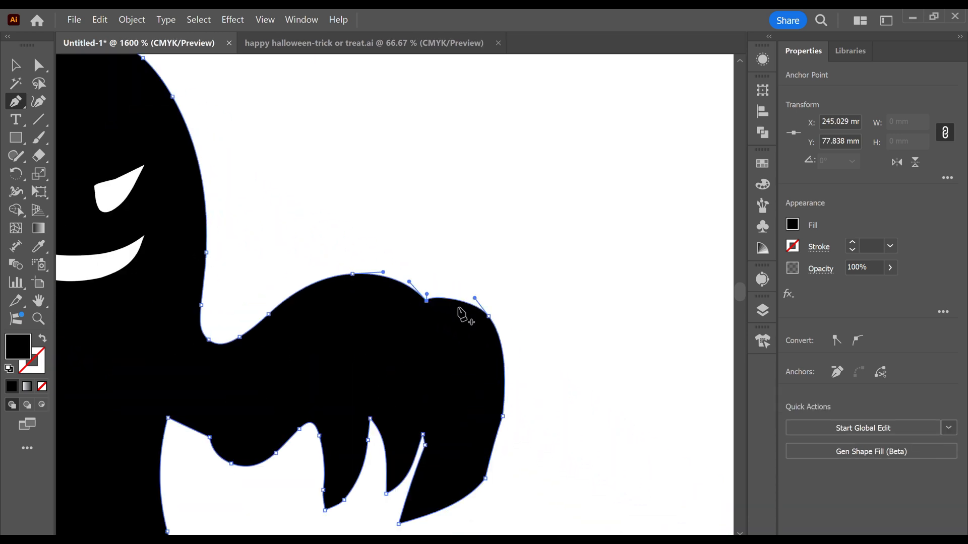
click(489, 316)
drag(426, 295, 470, 348)
click(504, 417)
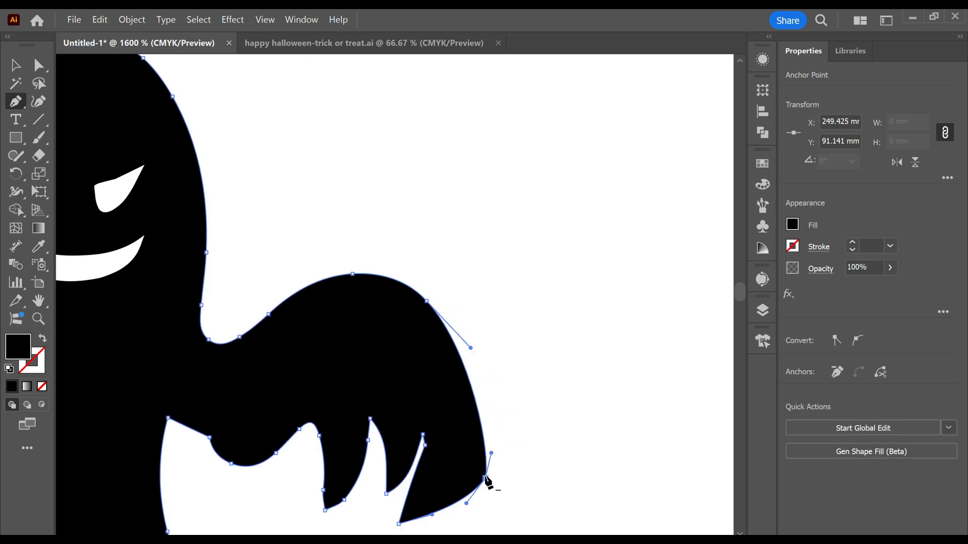
click(486, 478)
drag(472, 349, 503, 412)
Step: Remove the bump anchors on top of the grinning ghost's left arm and angle the curve handle along the shoulder's outline
scroll(504, 414, down, 1)
scroll(504, 414, down, 2)
drag(372, 432, 516, 376)
scroll(385, 314, up, 2)
click(334, 265)
click(320, 264)
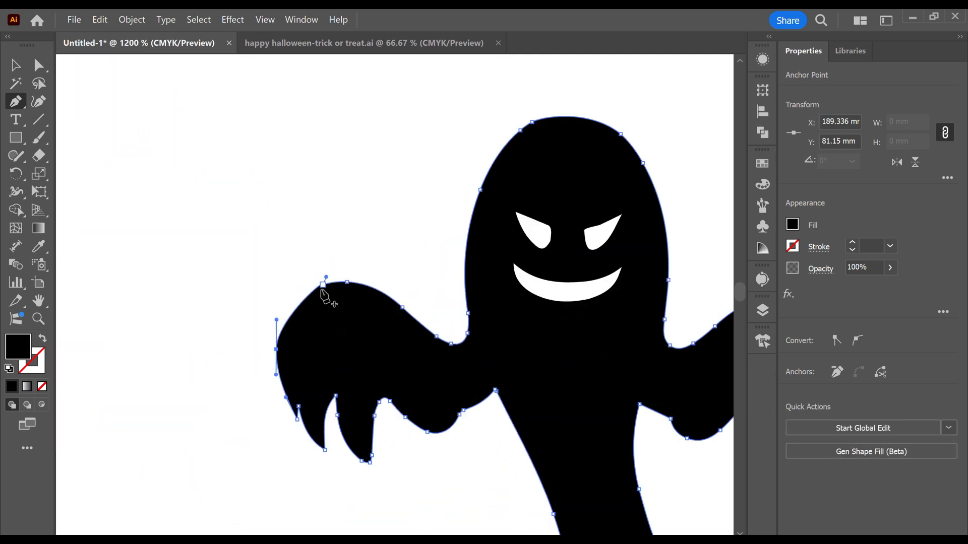
scroll(323, 291, up, 5)
drag(340, 217, 245, 302)
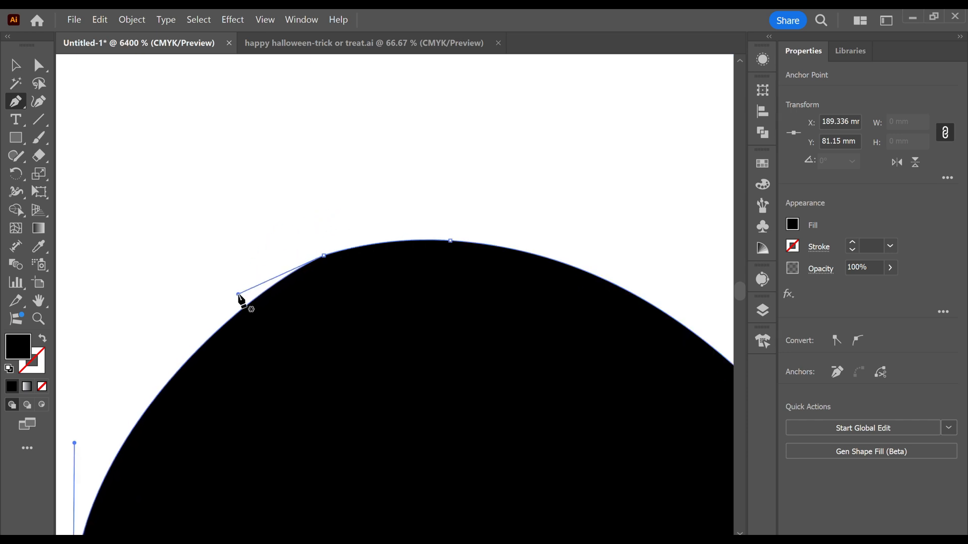
Step: Delete the kinked anchor points along the left hand's outermost finger and adjust the handles so the edge curves evenly
scroll(292, 338, down, 3)
click(329, 413)
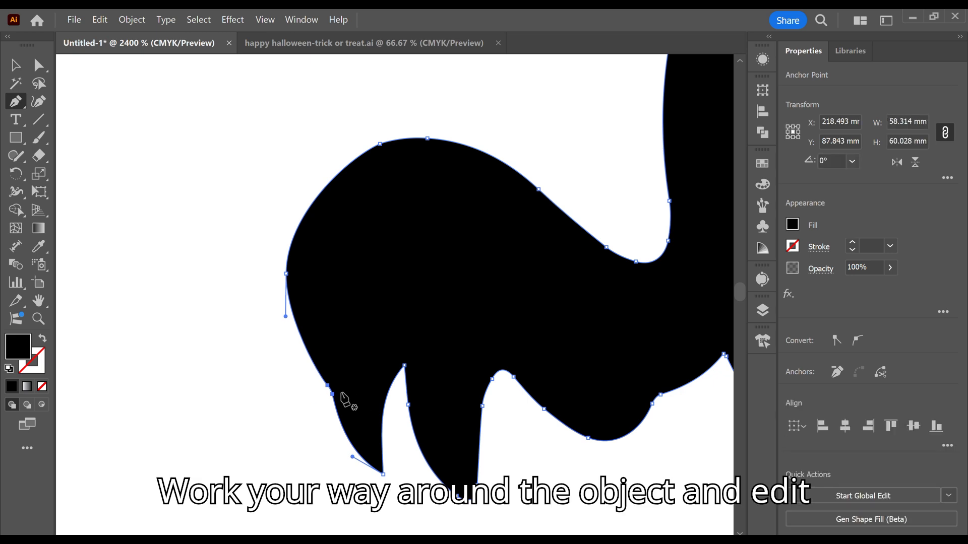
click(332, 393)
scroll(330, 391, up, 3)
drag(317, 420, 281, 313)
scroll(281, 313, down, 2)
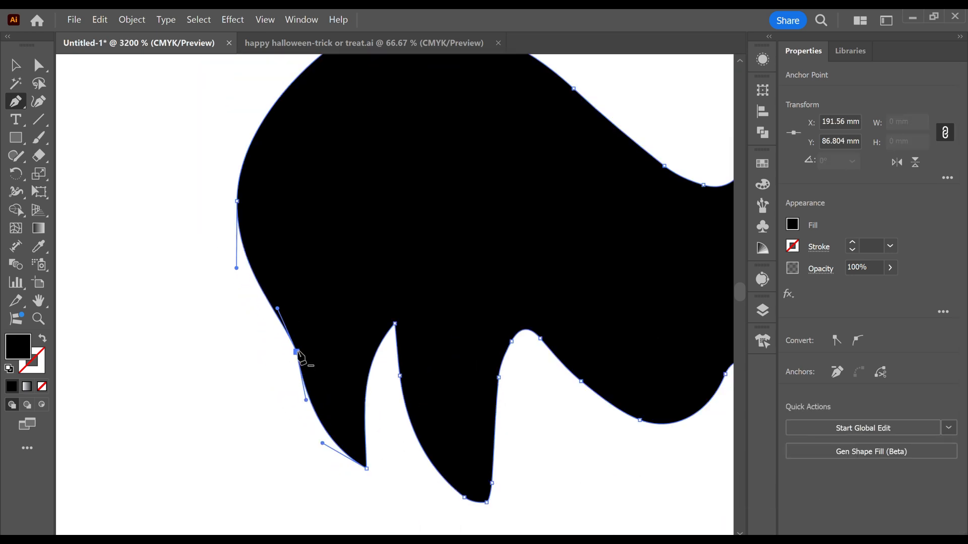
scroll(297, 356, down, 4)
scroll(297, 353, up, 3)
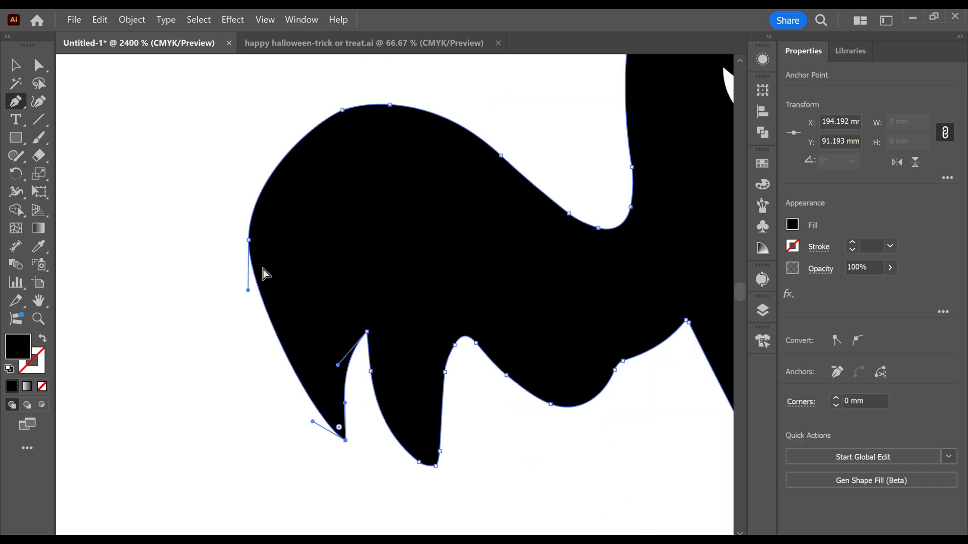
Step: Delete the anchor points forming the jagged flap on the right side of the grinning ghost's tail
scroll(535, 379, down, 3)
drag(573, 390, 415, 311)
scroll(419, 316, down, 1)
scroll(505, 427, up, 3)
drag(504, 428, 496, 368)
scroll(475, 335, up, 3)
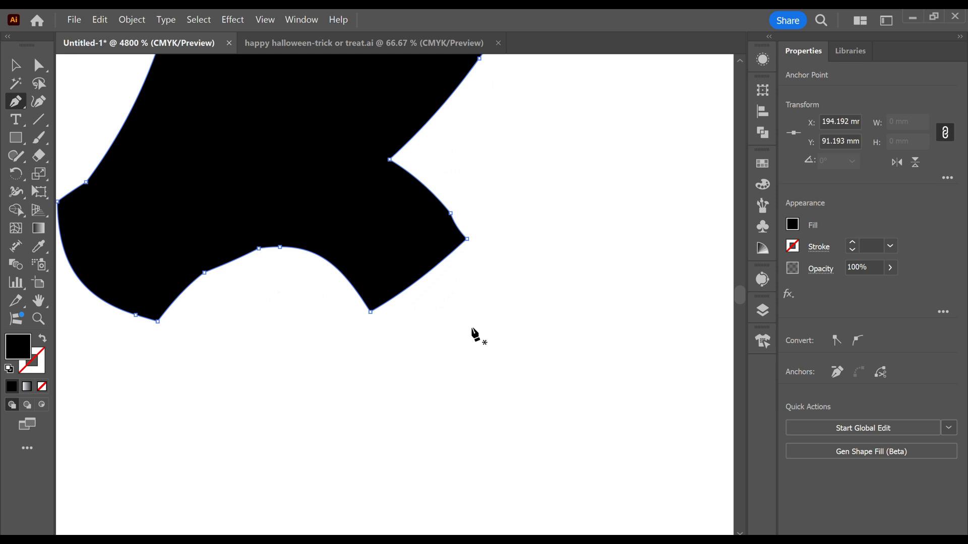
click(450, 213)
click(467, 239)
click(371, 312)
click(279, 247)
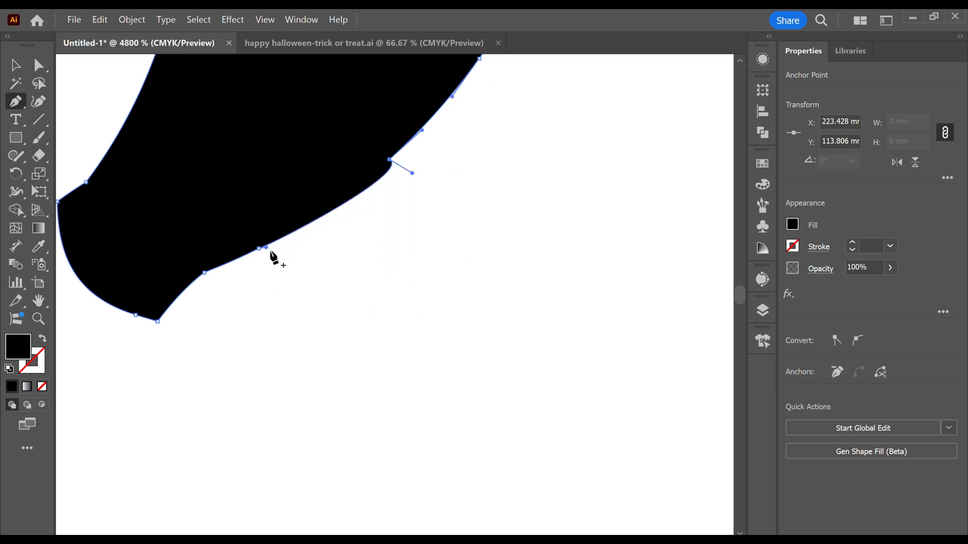
Step: Delete the leftover anchors along the underside of the tail tip and adjust the handles into a smooth curve
click(259, 249)
drag(412, 173, 302, 218)
click(204, 273)
click(157, 321)
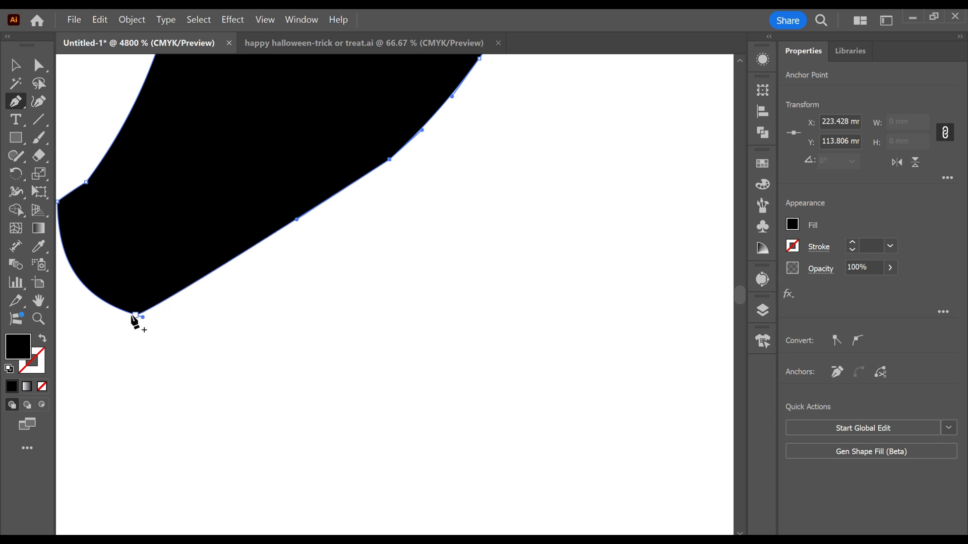
click(134, 315)
scroll(158, 307, down, 2)
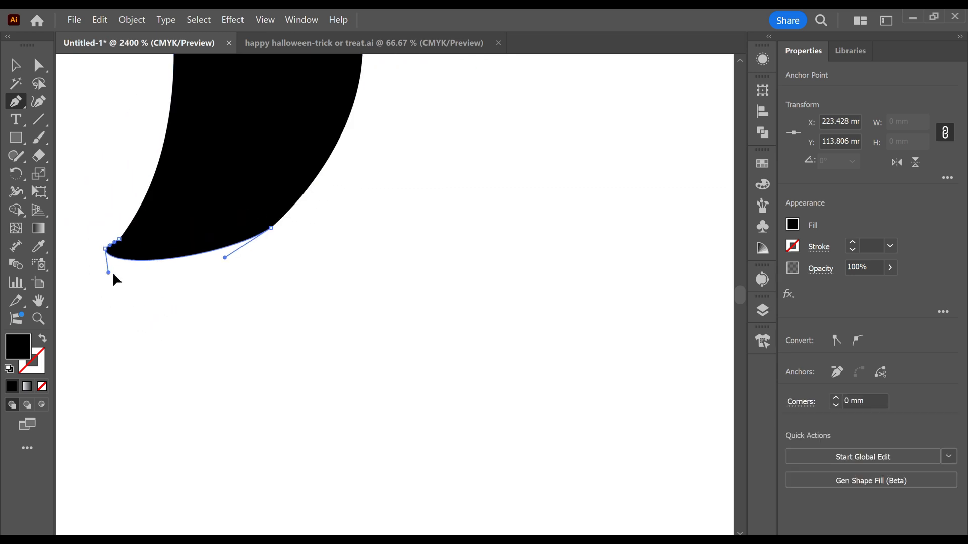
Step: Select the open-mouthed ghost and delete the protruding anchor point on top of its head with the Pen tool
scroll(267, 275, down, 4)
drag(233, 188, 401, 387)
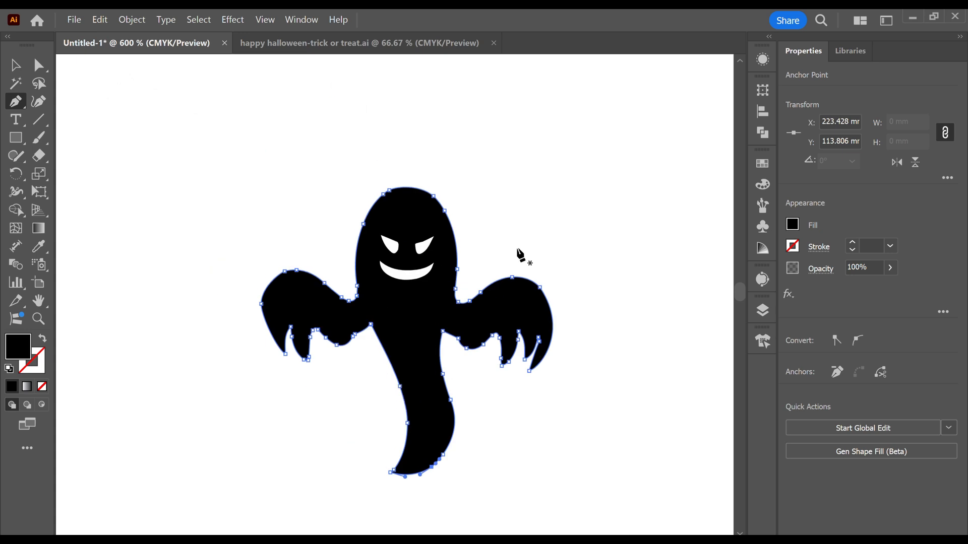
scroll(639, 432, down, 2)
drag(640, 434, 458, 224)
scroll(528, 348, up, 3)
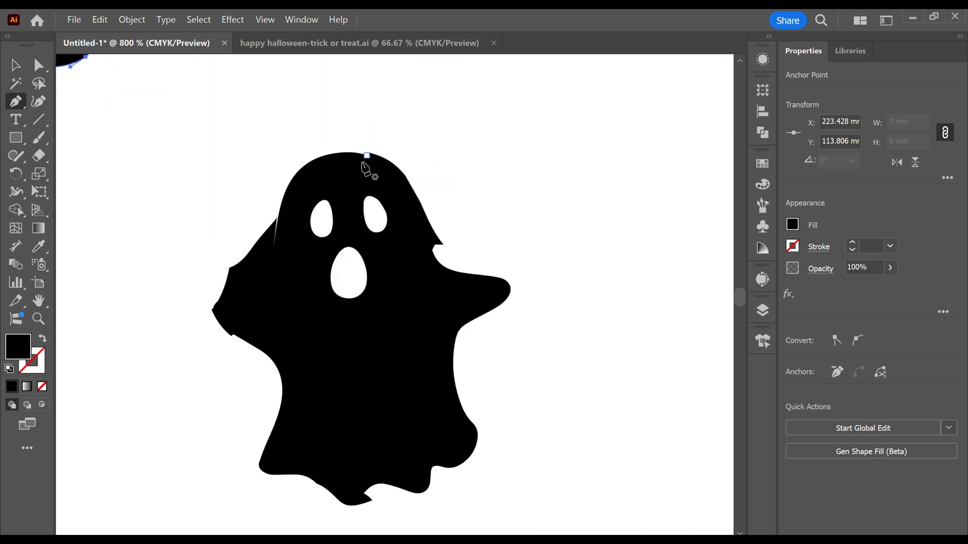
scroll(361, 155, up, 3)
scroll(380, 148, up, 2)
key(v)
click(380, 226)
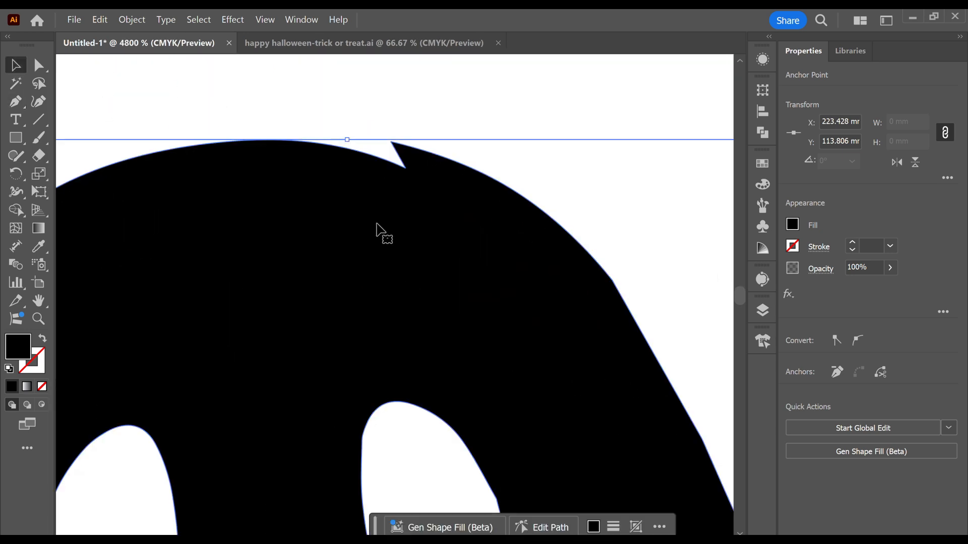
key(p)
click(393, 146)
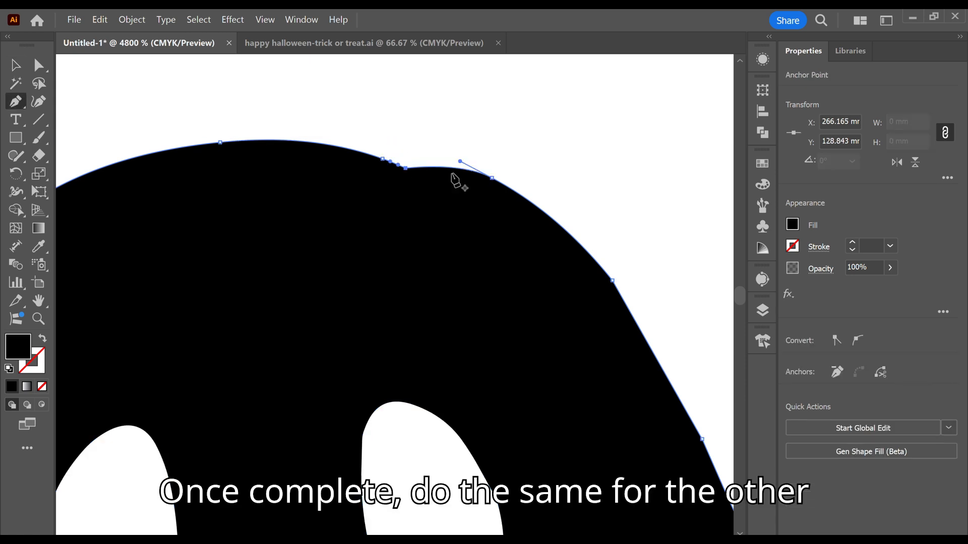
Step: Remove the dip anchor on the open-mouthed ghost's crown and adjust the neighbouring anchor to smooth the head's curve
scroll(400, 172, up, 2)
click(391, 162)
ctrl+drag(364, 150, 378, 149)
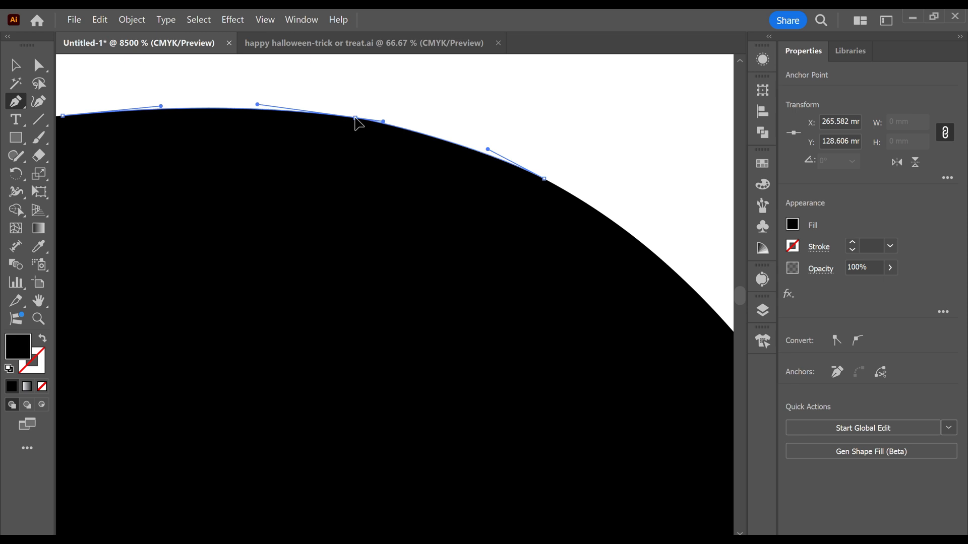
Step: Delete the anchor points forming the jagged corner between the open-mouthed ghost's head and right arm
scroll(358, 126, down, 2)
scroll(364, 174, down, 3)
click(477, 285)
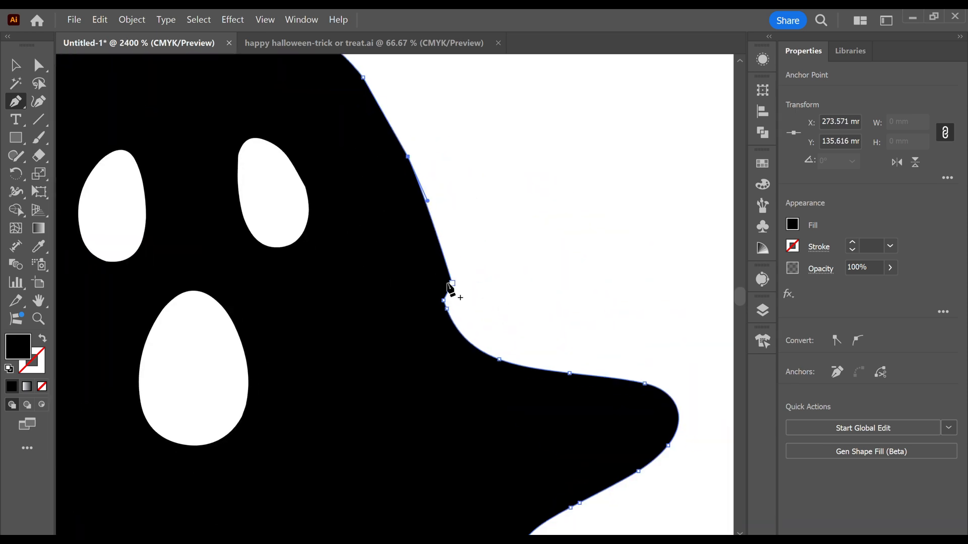
click(452, 284)
click(446, 306)
scroll(448, 319, up, 4)
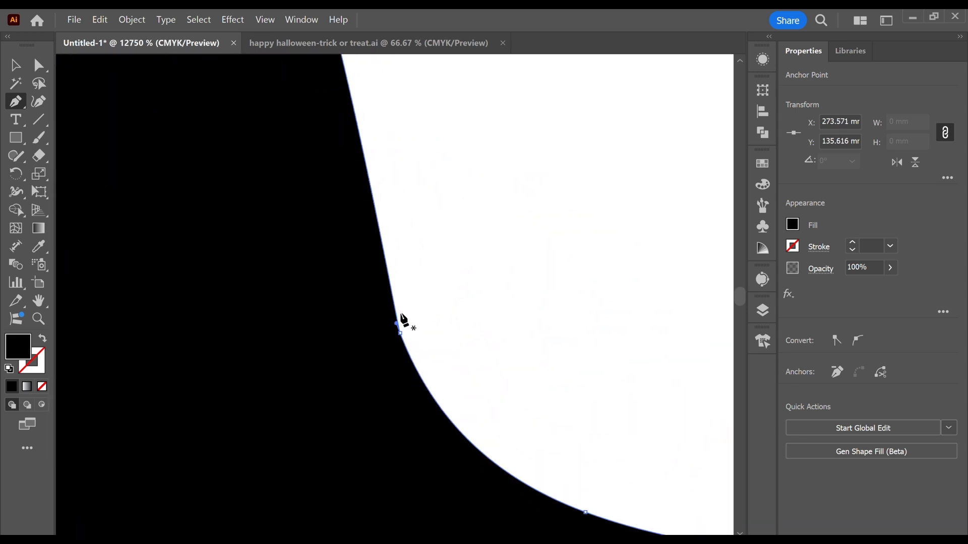
Step: Delete the three anchor points of the pointed flap between the open-mouthed ghost's head and left arm
scroll(402, 319, down, 8)
scroll(387, 327, up, 4)
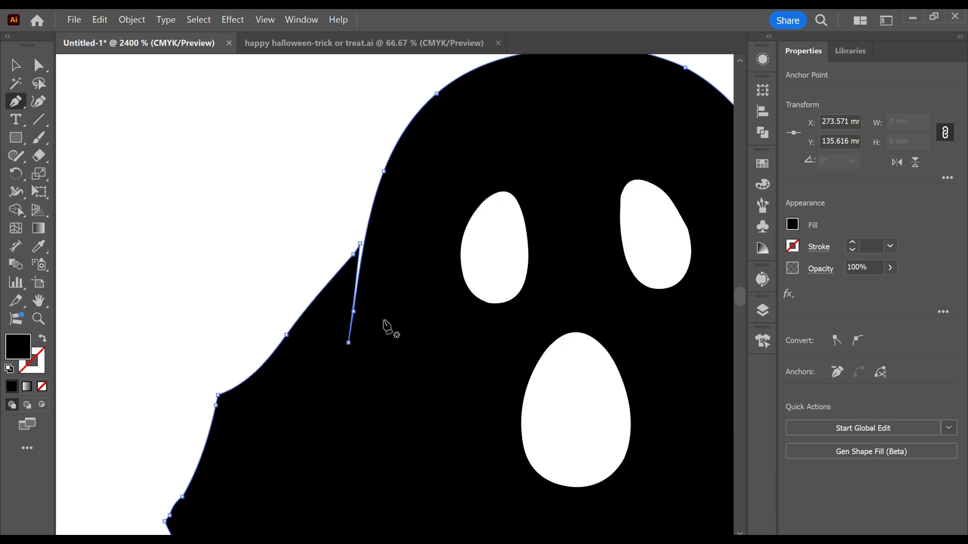
click(360, 244)
click(353, 255)
click(285, 336)
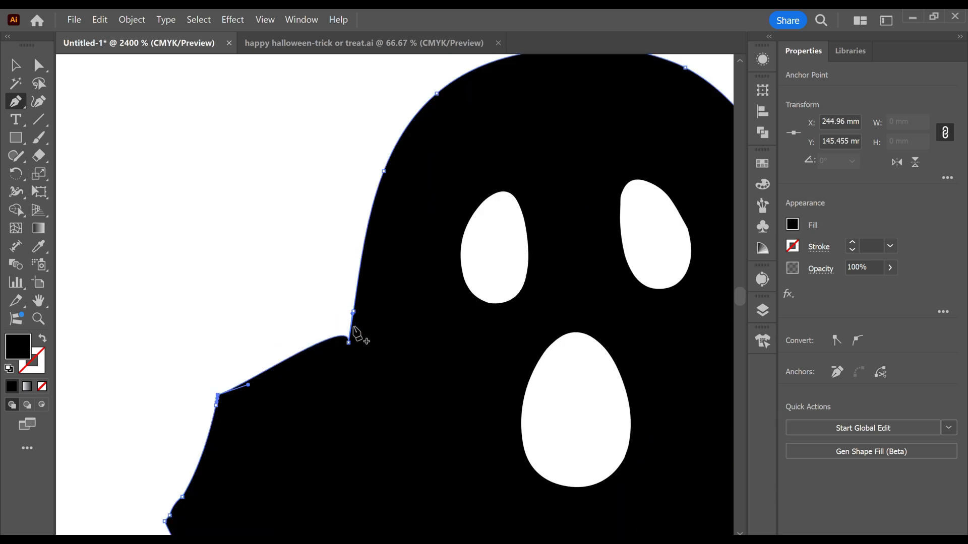
scroll(358, 321, up, 1)
drag(348, 303, 294, 366)
key(ctrl+z)
scroll(338, 359, up, 1)
key(ctrl+z)
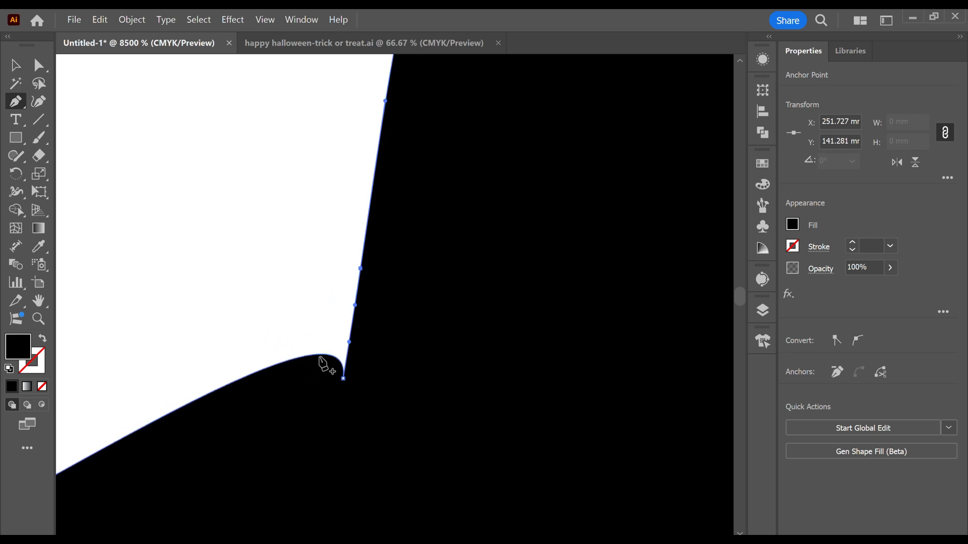
scroll(348, 358, up, 2)
scroll(356, 371, down, 1)
drag(424, 345, 516, 275)
click(434, 333)
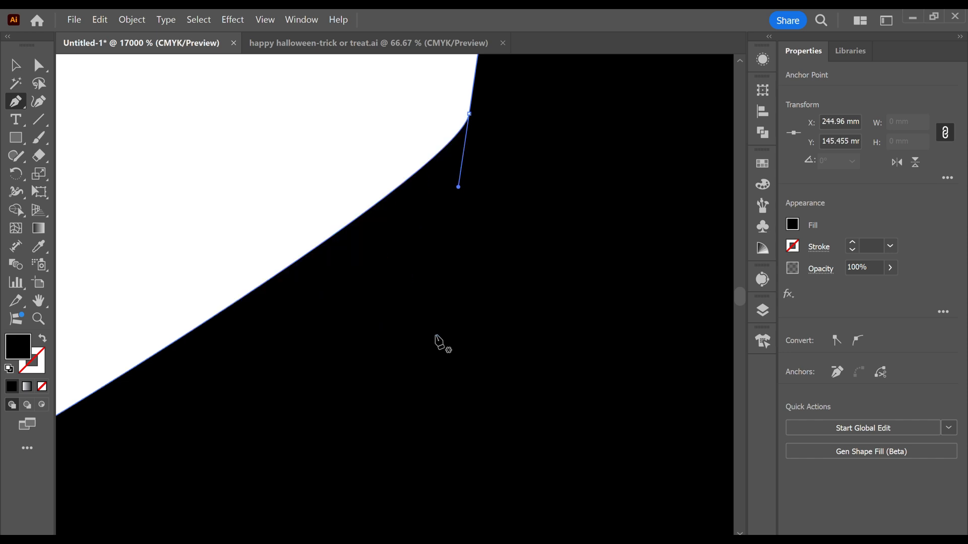
key(ctrl+z)
scroll(437, 328, up, 3)
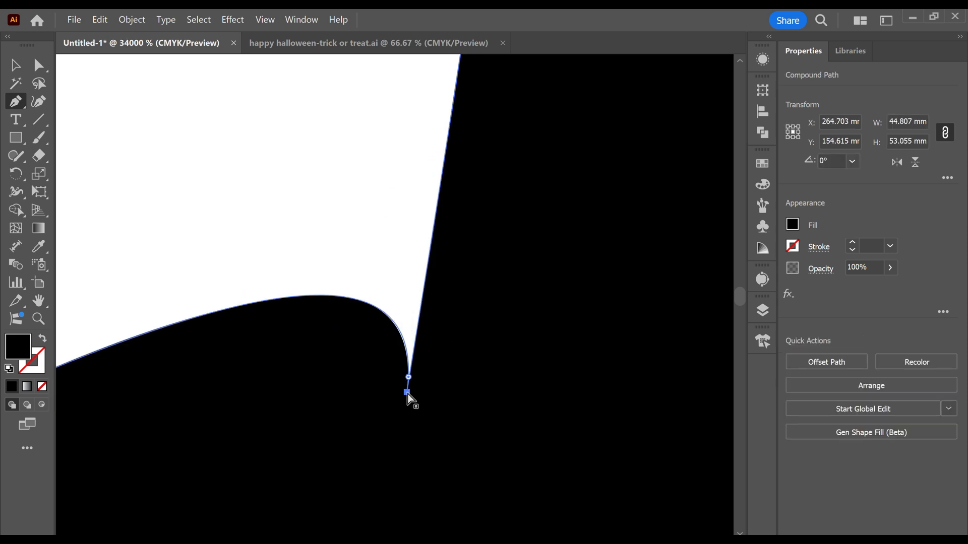
Step: Pull out the curve handle of the anchor where the head meets the left arm and undo the stray point beside it
ctrl+click(406, 392)
scroll(407, 392, down, 1)
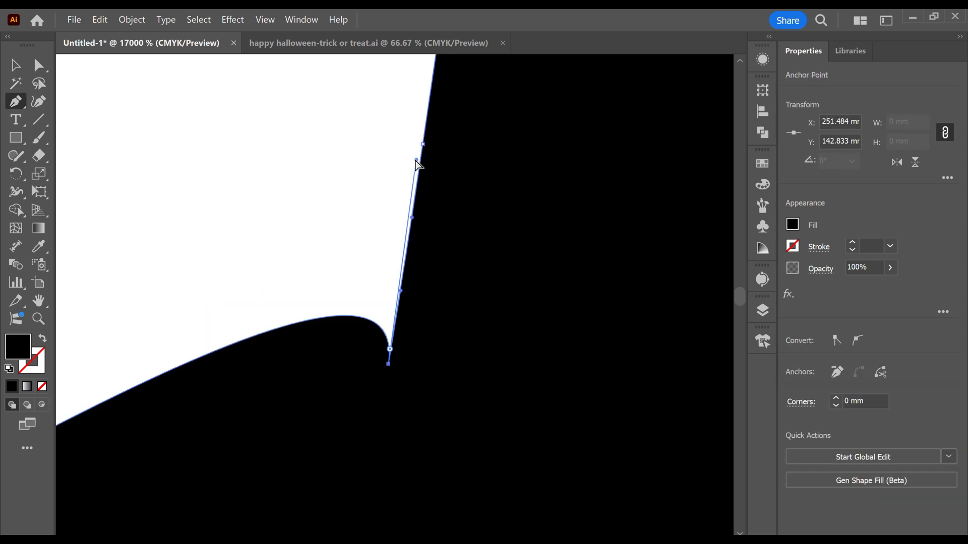
drag(417, 161, 255, 268)
click(328, 321)
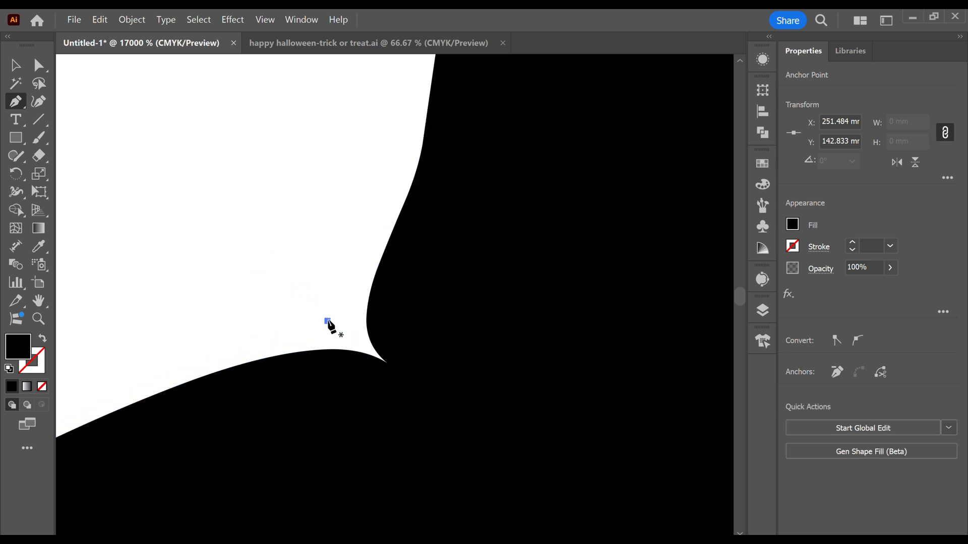
key(ctrl+z)
scroll(406, 373, down, 8)
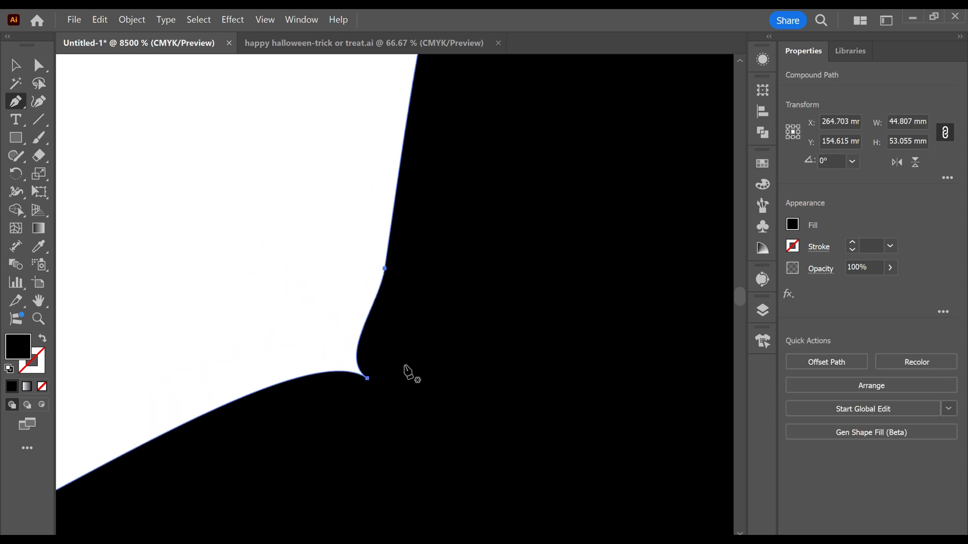
Step: Delete the corner anchor points on the upper outer edge of the open-mouthed ghost's left arm
scroll(403, 374, up, 6)
ctrl+click(345, 394)
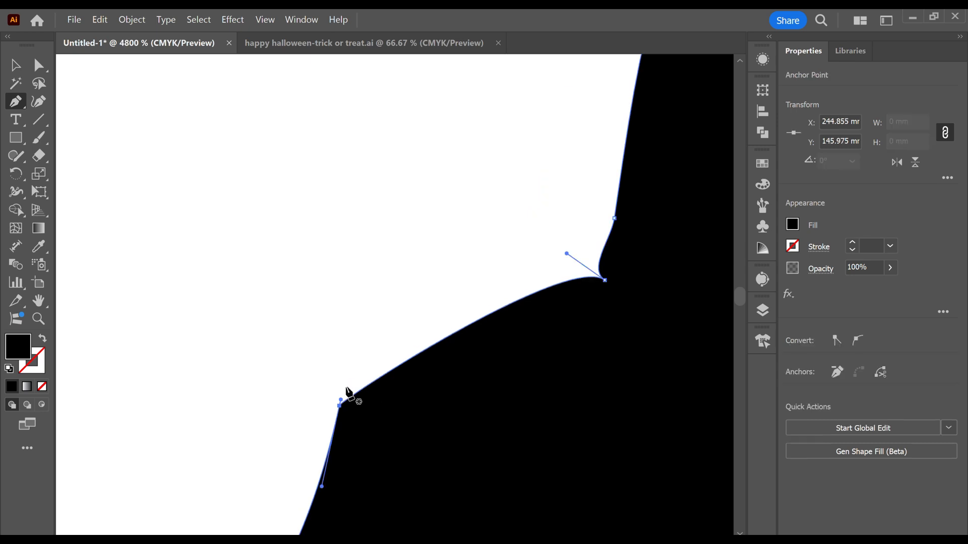
click(346, 393)
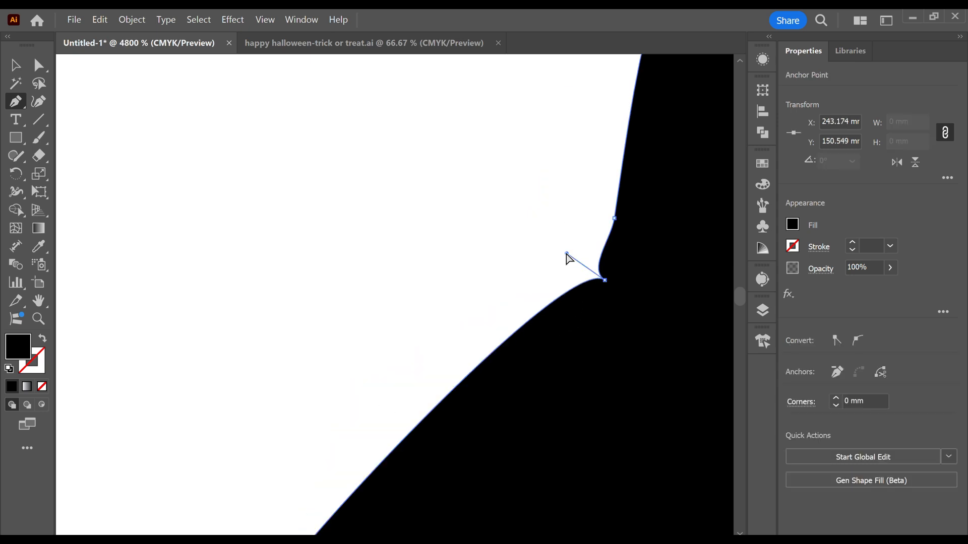
Step: Rework the handles and position of the anchor joining the head and left arm to smooth the transition
drag(569, 259, 572, 296)
key(ctrl+z)
key(ctrl+z)
key(ctrl+z)
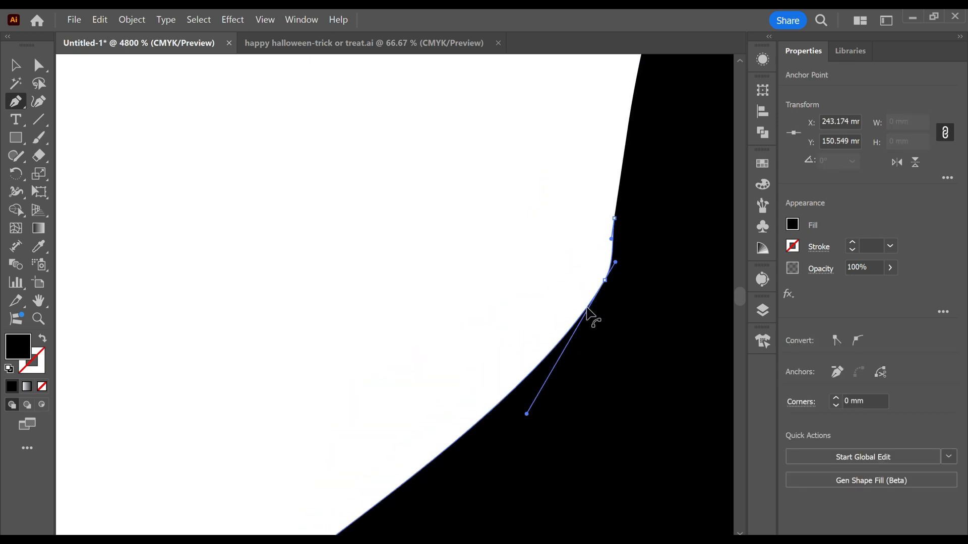
scroll(562, 329, down, 3)
scroll(567, 327, up, 5)
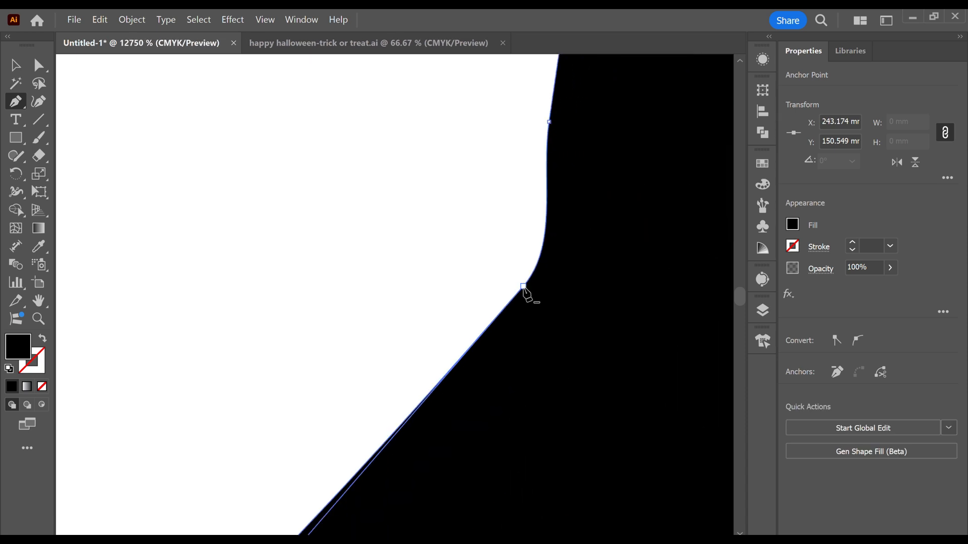
drag(524, 287, 577, 279)
Step: Reshape the lower edge of the open-mouthed ghost's left arm by moving its inner corner anchor up and deleting the leftover corner anchors
scroll(507, 378, down, 7)
drag(497, 383, 500, 307)
scroll(457, 371, up, 3)
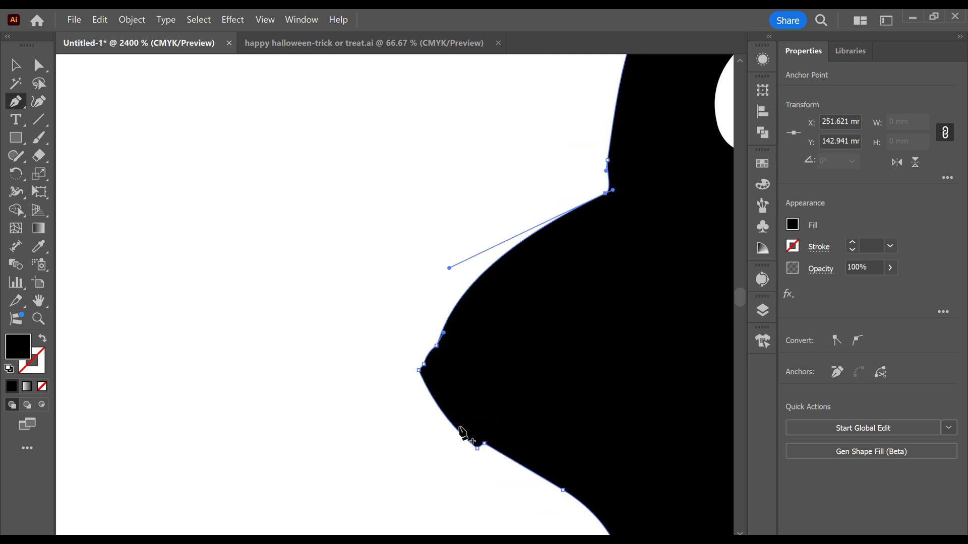
ctrl+click(483, 445)
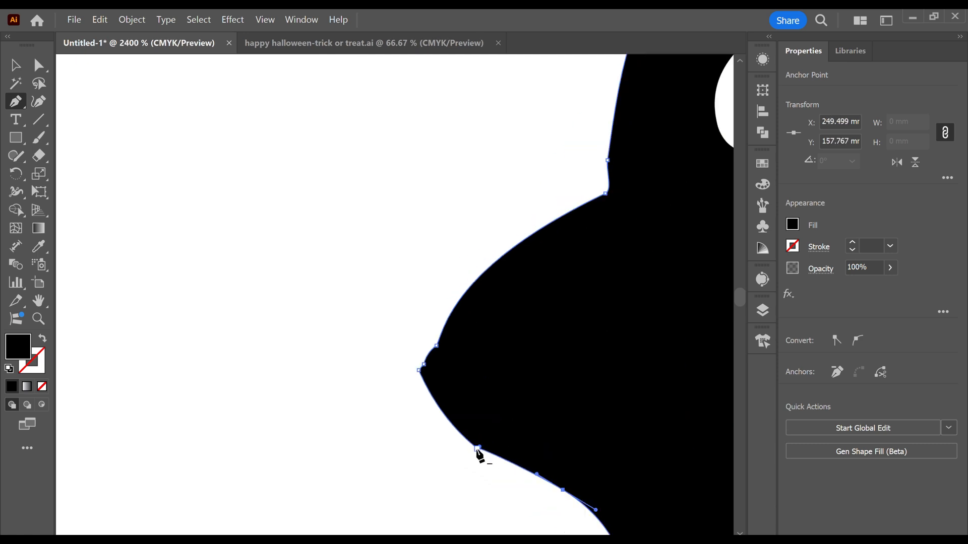
drag(477, 450, 515, 406)
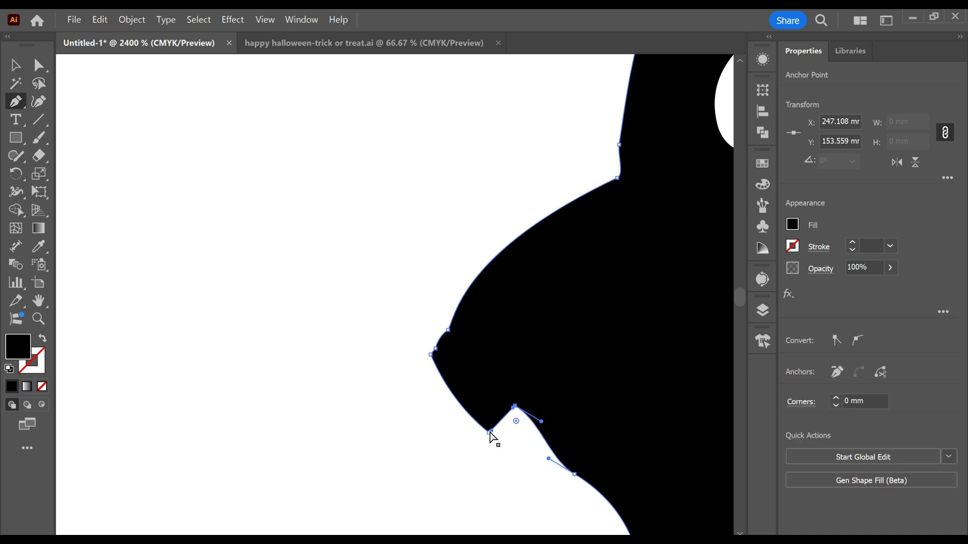
scroll(490, 432, up, 2)
click(405, 231)
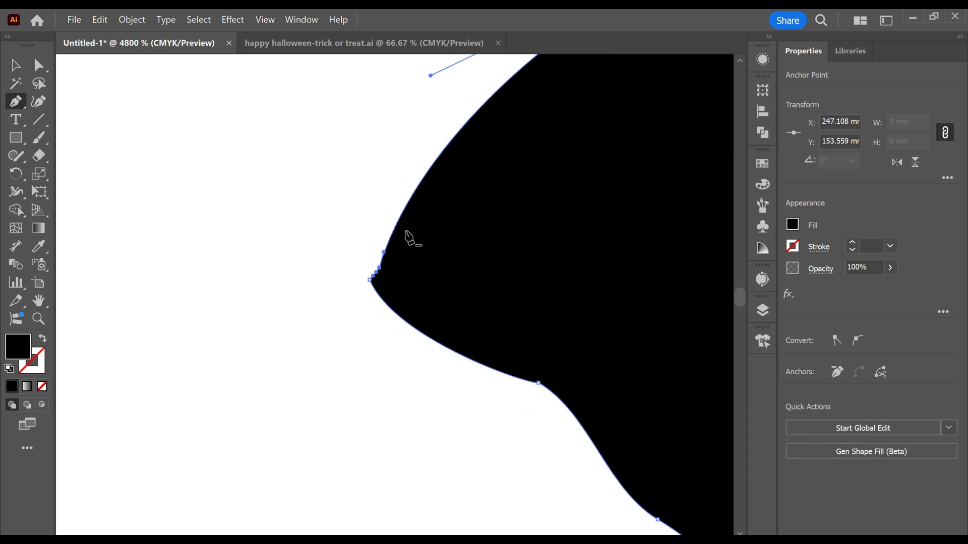
Step: Delete the extra anchor points at the tip of the open-mouthed ghost's left arm and pull out a curve handle to round it
scroll(384, 267, up, 4)
click(359, 290)
drag(325, 334, 300, 174)
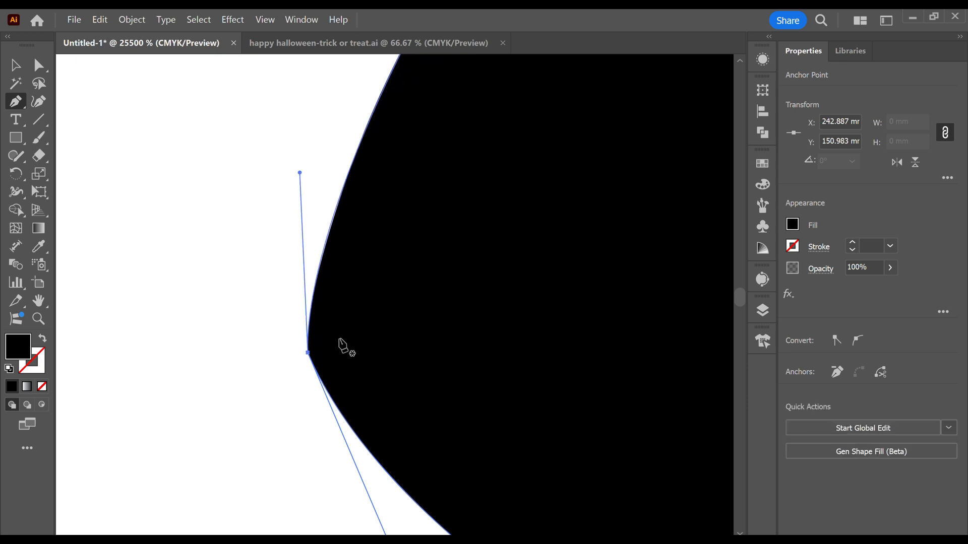
drag(325, 349, 505, 348)
scroll(507, 349, down, 7)
drag(595, 406, 367, 370)
scroll(368, 370, down, 1)
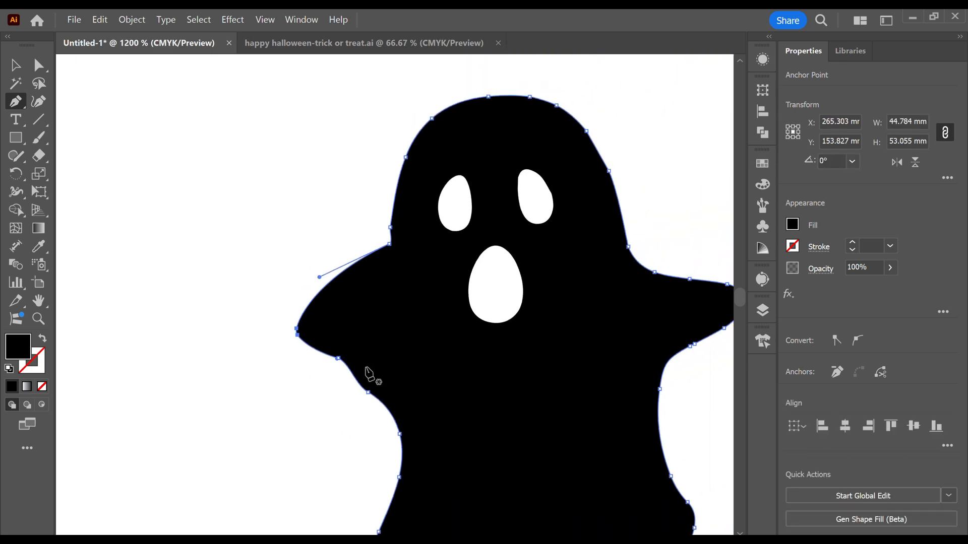
Step: Reposition the anchor where the head meets the left arm and delete the anchor just above it to smooth the neck
scroll(397, 243, up, 6)
drag(313, 251, 421, 281)
scroll(423, 302, down, 6)
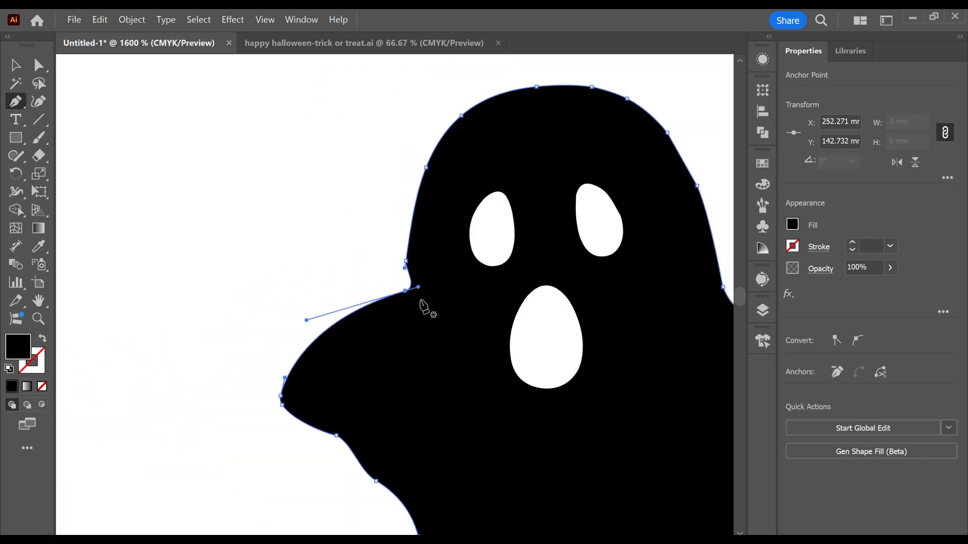
scroll(424, 307, up, 4)
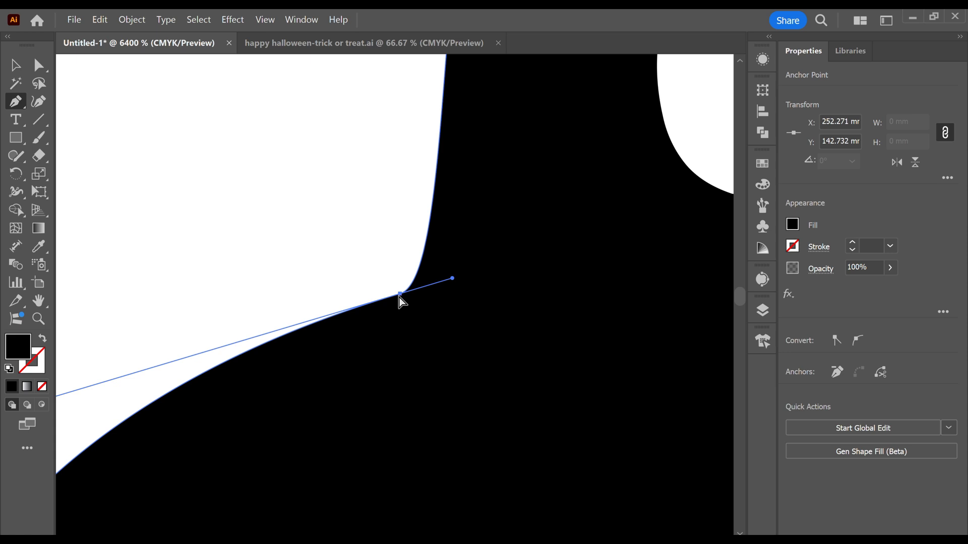
scroll(400, 300, down, 5)
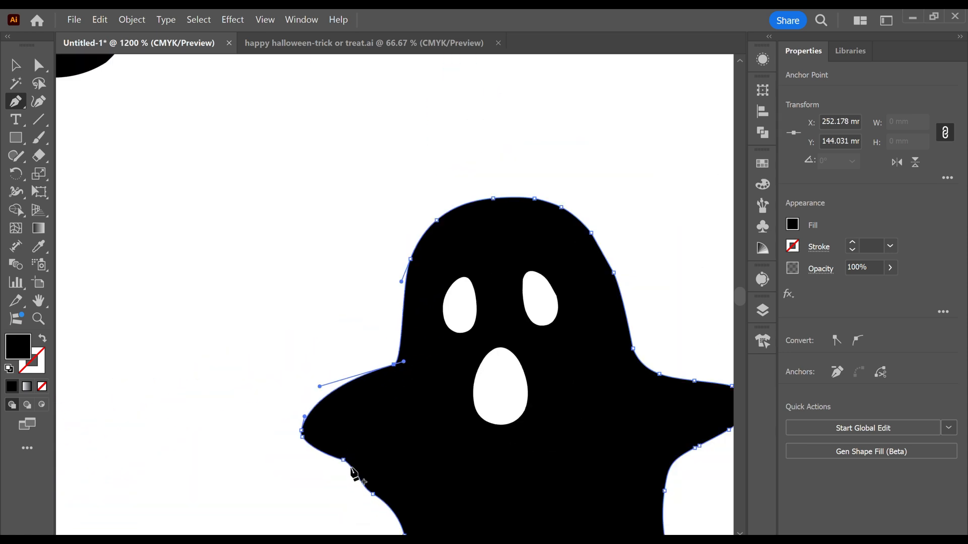
Step: Round the left arm's underside by deleting its middle anchor and reshaping the armpit anchor and tip handle, and readjust the head-arm joint anchor
scroll(343, 460, up, 2)
click(344, 461)
scroll(350, 459, down, 2)
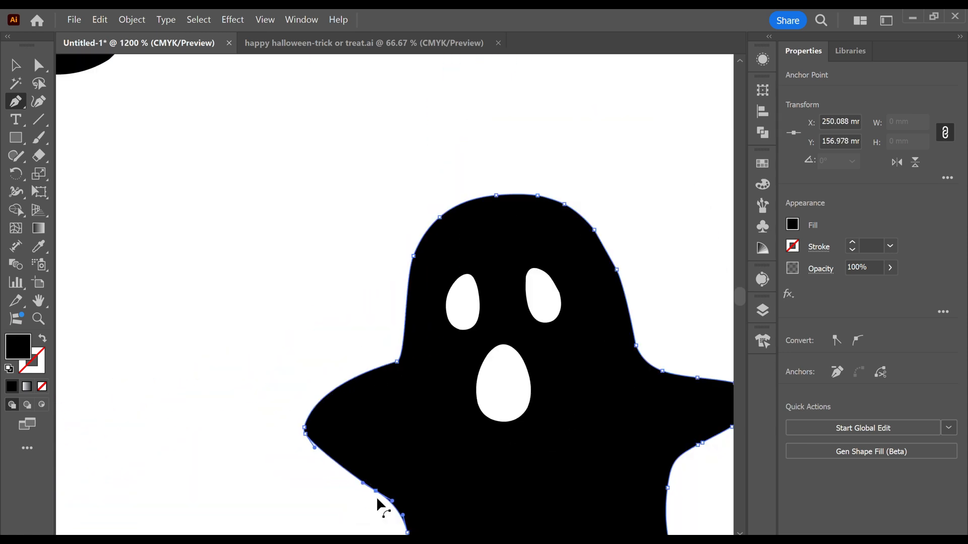
drag(375, 491, 387, 463)
drag(314, 448, 329, 472)
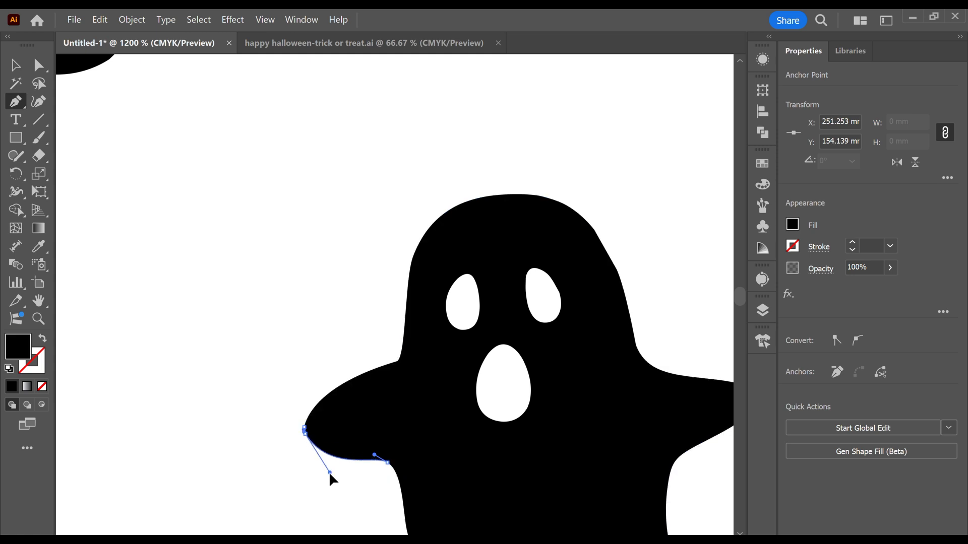
scroll(330, 474, down, 2)
click(393, 400)
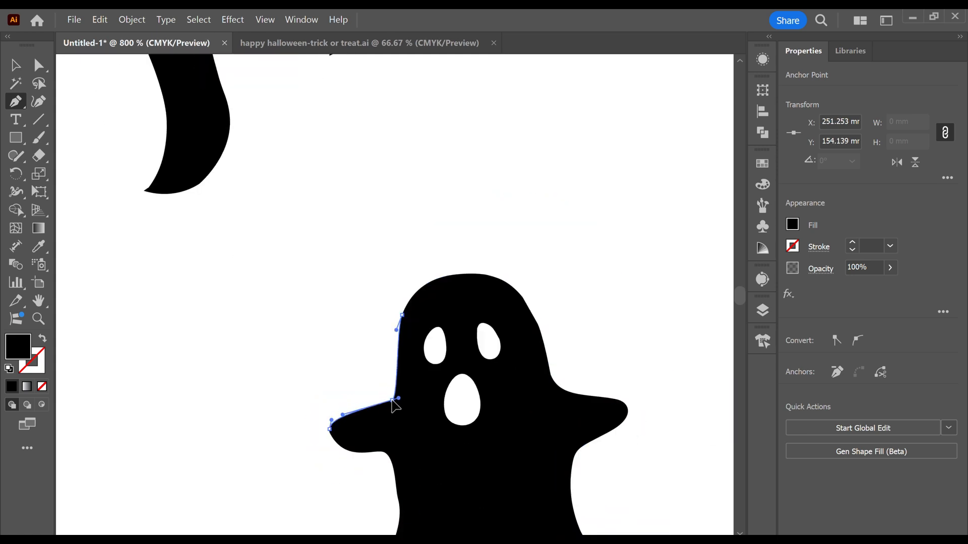
Step: Delete the pointed spike's anchor from the ghost's bottom hem, curve that edge into a rounded lobe, and deselect the finished ghost
scroll(432, 410, down, 4)
scroll(483, 395, up, 7)
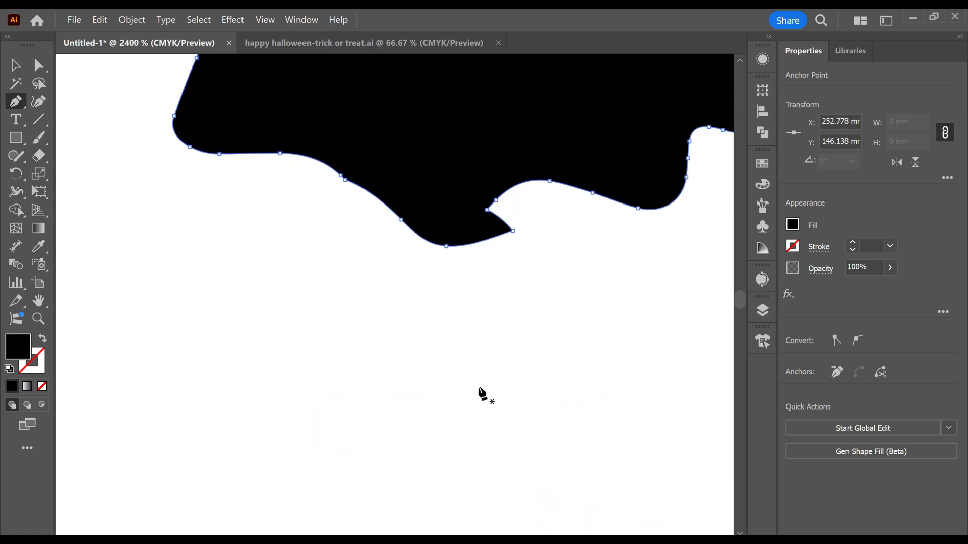
ctrl+click(512, 232)
scroll(526, 235, up, 2)
click(499, 227)
drag(466, 195, 456, 215)
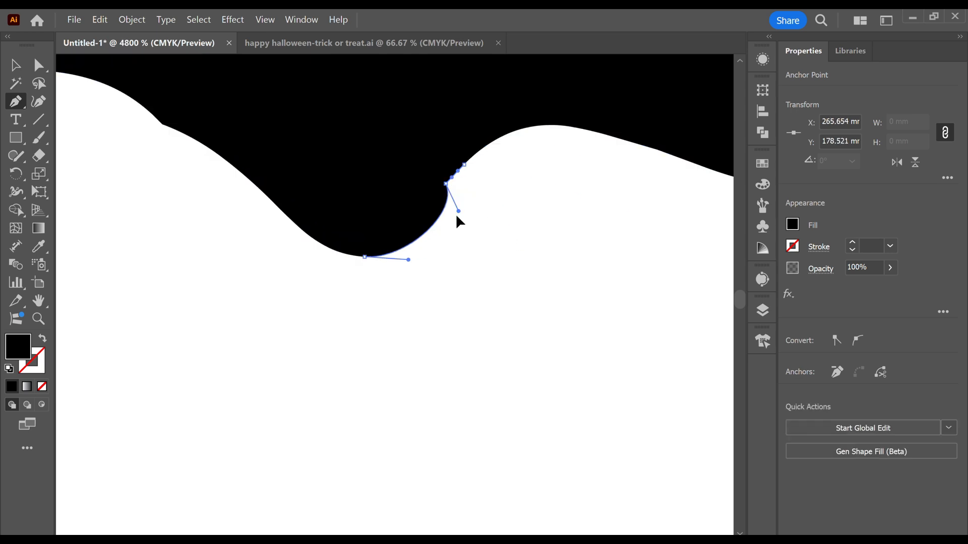
scroll(415, 255, down, 9)
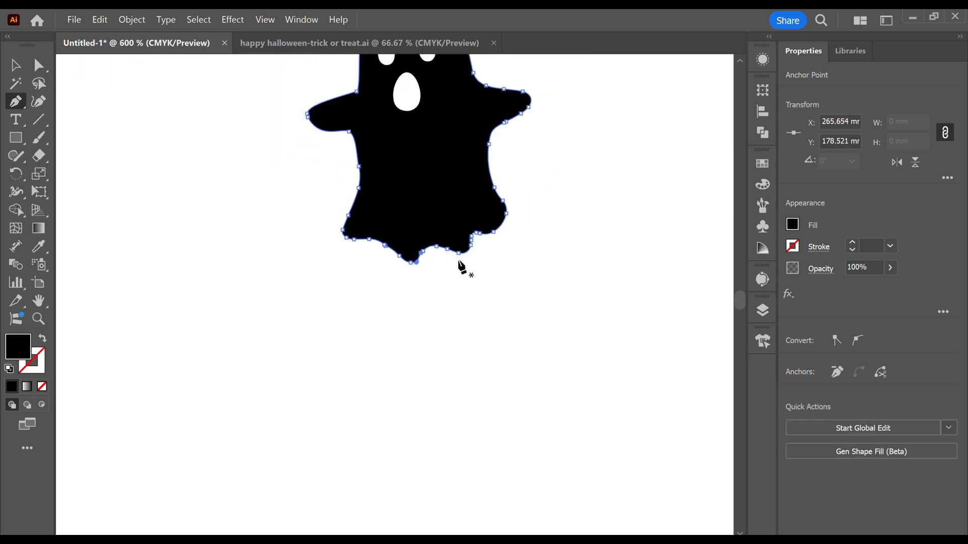
key(v)
click(539, 255)
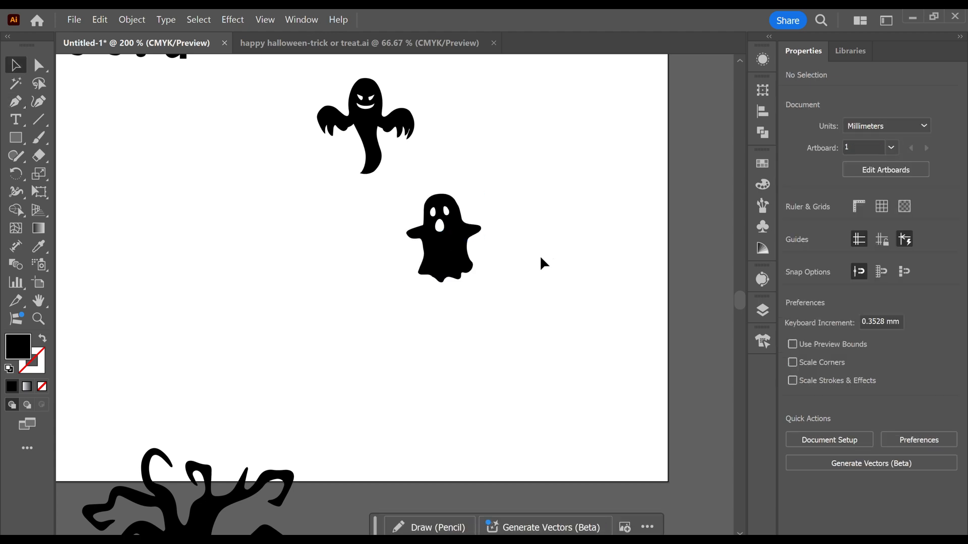
Step: Select the bat and use the Pen tool to delete the anchor points of the hooked remnant at its right wing tip
scroll(540, 255, down, 2)
scroll(561, 238, up, 4)
drag(583, 137, 504, 226)
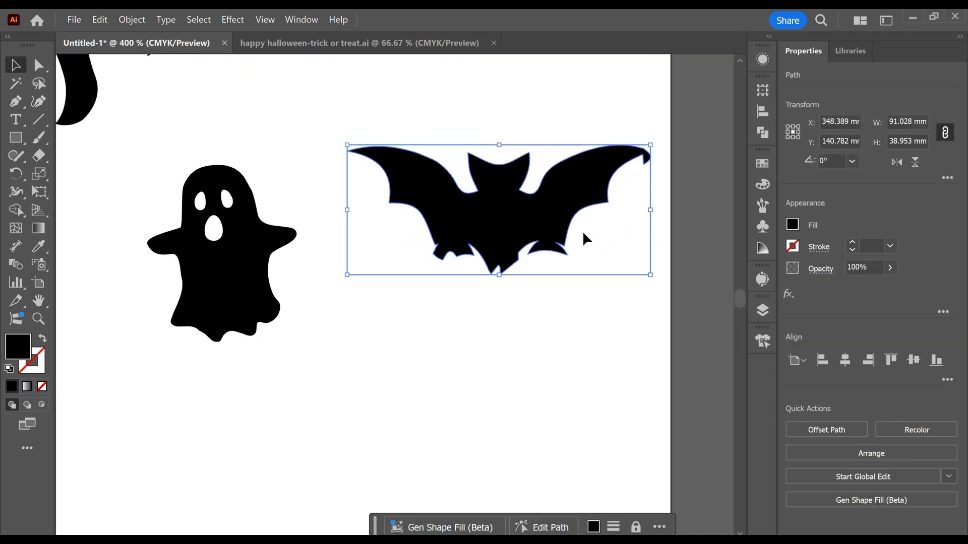
key(p)
scroll(673, 183, up, 3)
drag(588, 144, 482, 261)
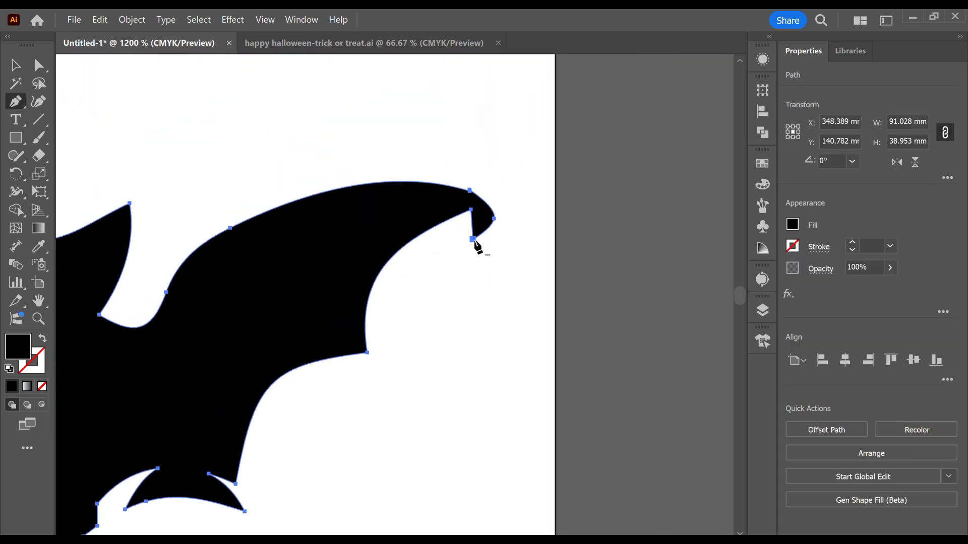
click(473, 240)
scroll(488, 224, up, 3)
click(504, 210)
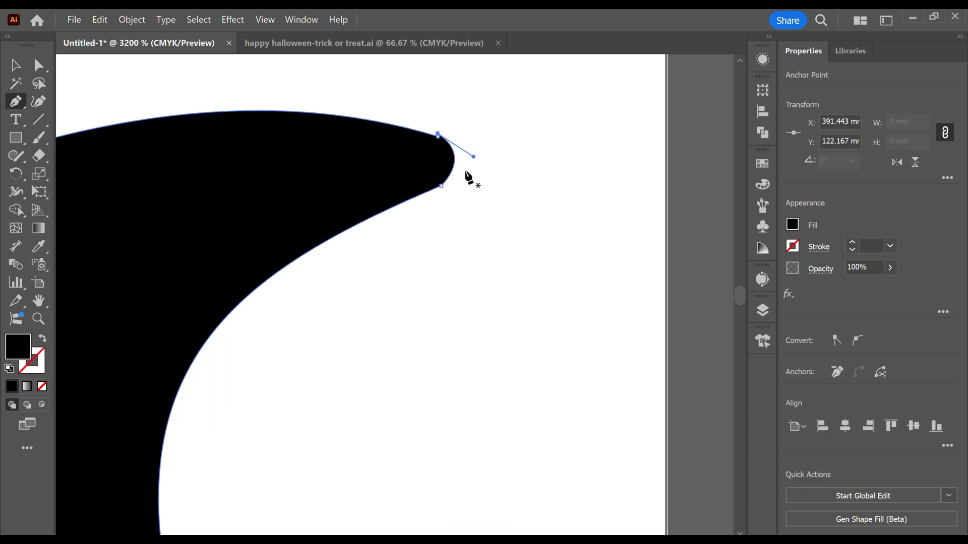
Step: Move the bat's right wing-tip anchor outward into a sharp point and delete the duplicate anchor on the wing's upper edge
ctrl+click(441, 186)
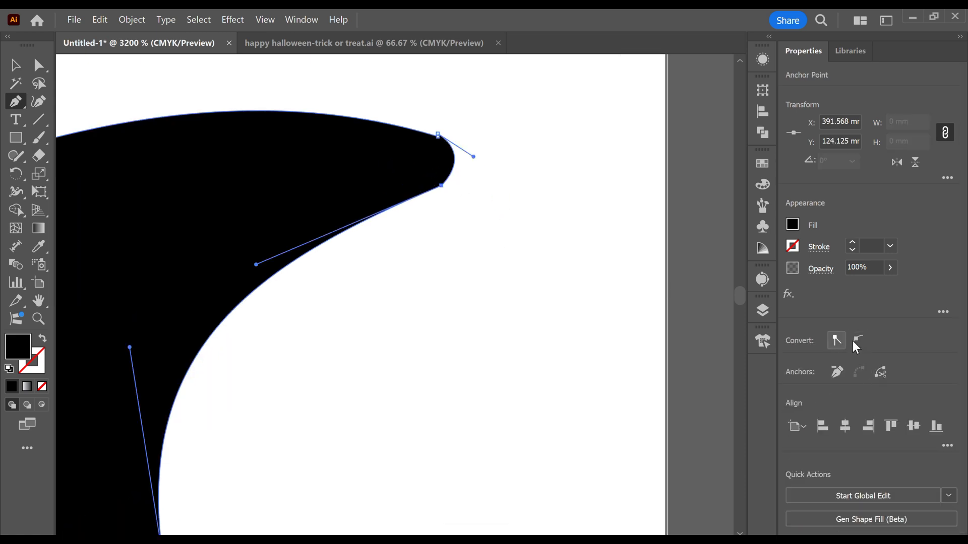
drag(442, 185, 510, 178)
scroll(484, 170, up, 1)
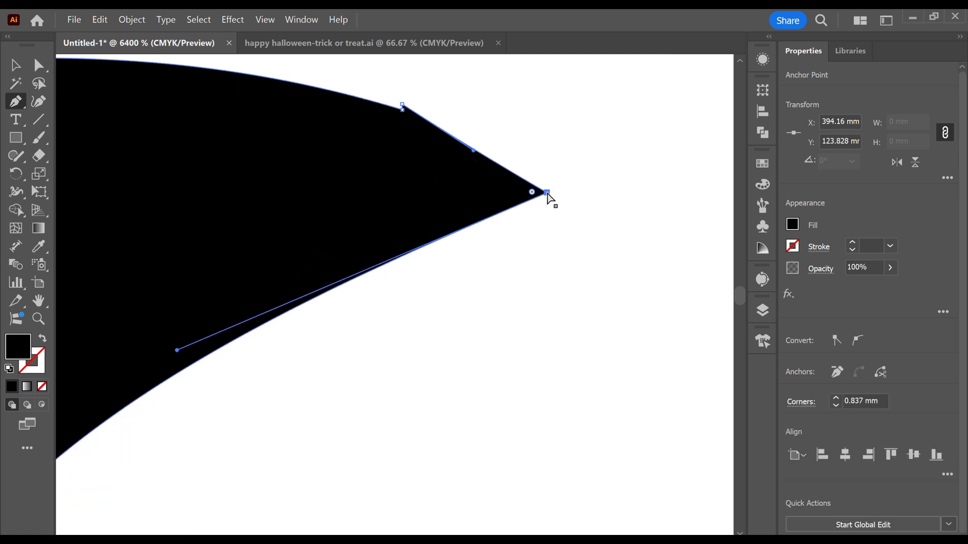
ctrl+click(402, 104)
scroll(432, 156, down, 4)
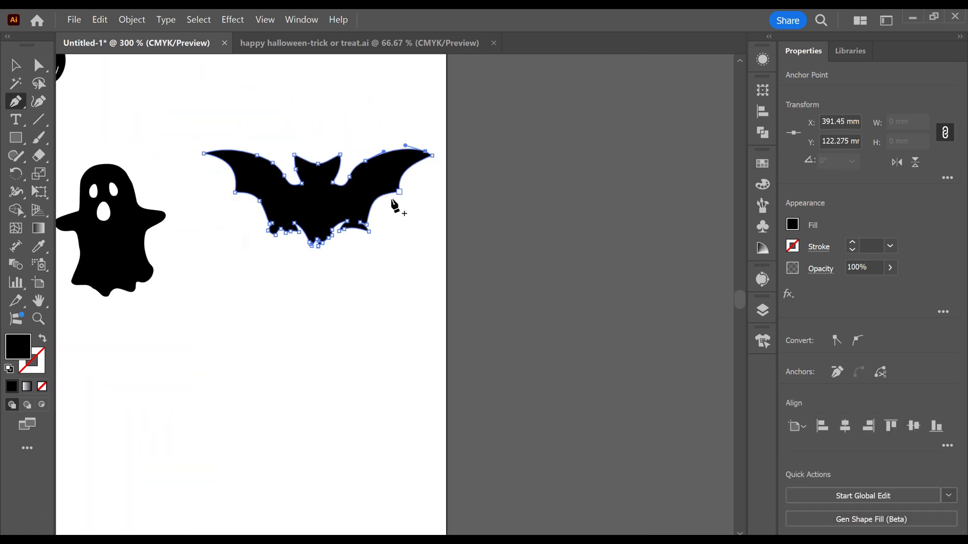
Step: Delete the corner anchor points of the crescent-shaped remnant beneath the bat's right wing
scroll(348, 260, up, 1)
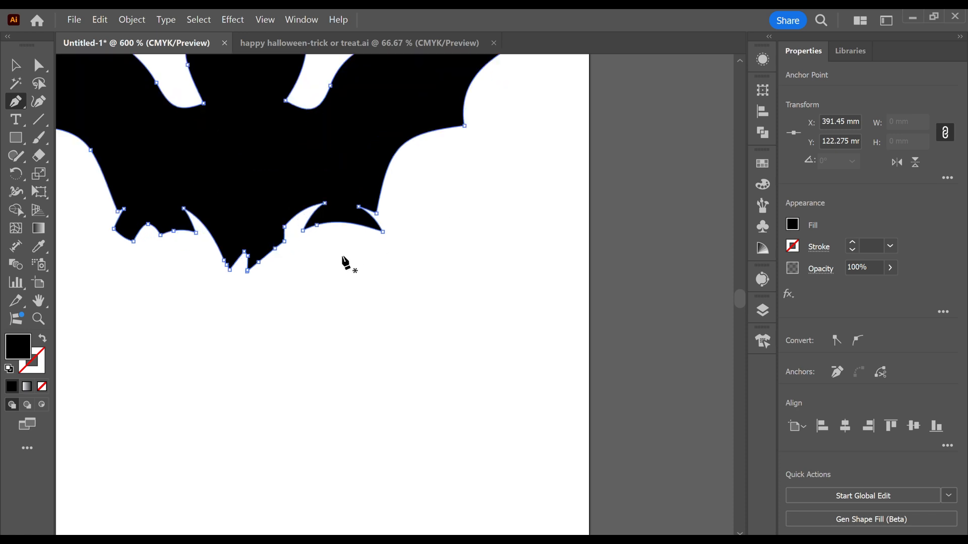
ctrl+click(302, 231)
scroll(318, 229, up, 4)
click(270, 244)
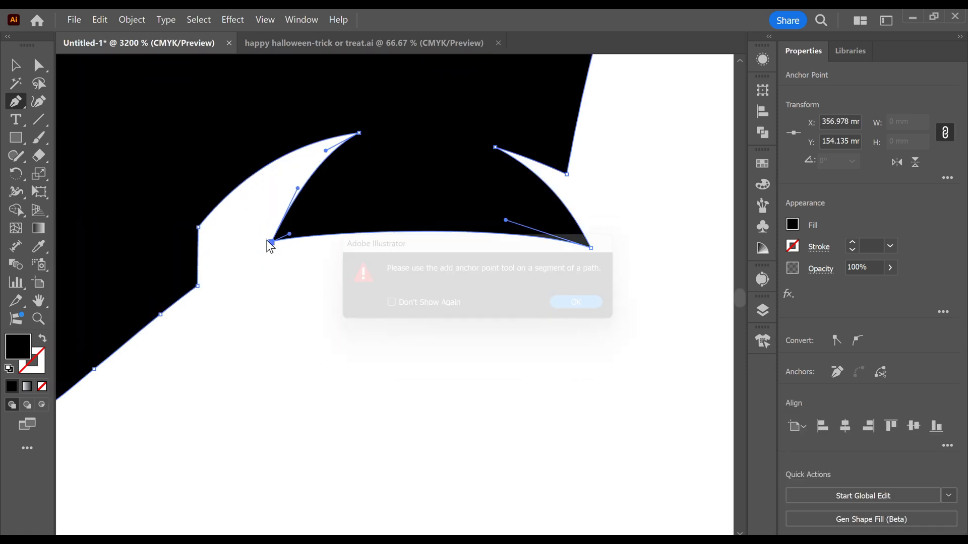
key(Return)
click(271, 242)
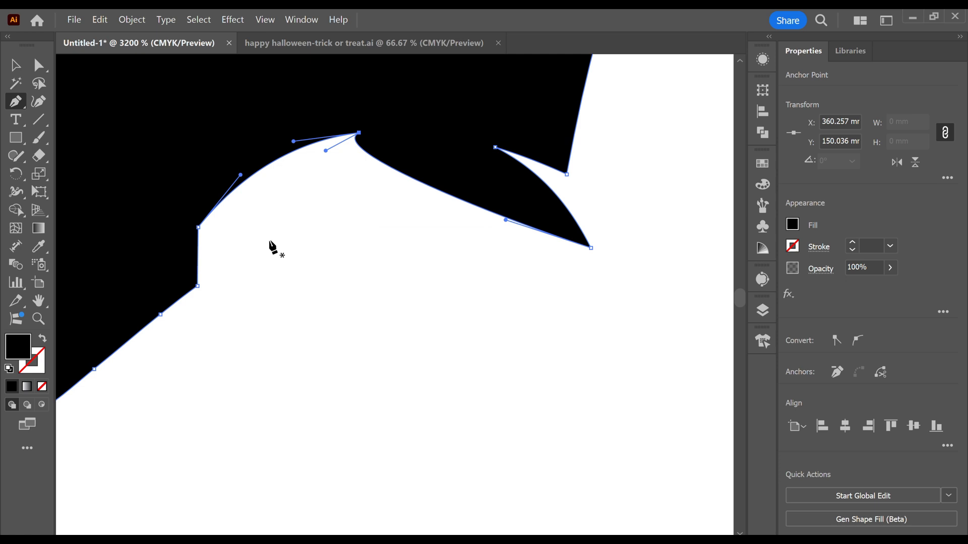
click(591, 247)
Step: Adjust the curve handles on the lower edge of the bat's right wing to form a smooth arch where the remnant was
scroll(480, 161, up, 2)
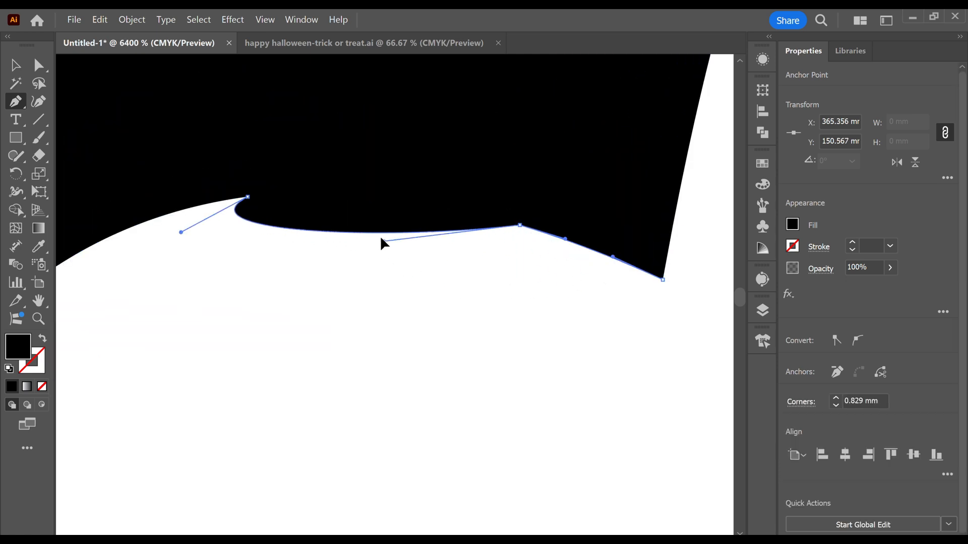
drag(383, 240, 368, 207)
drag(181, 232, 374, 189)
scroll(403, 184, down, 1)
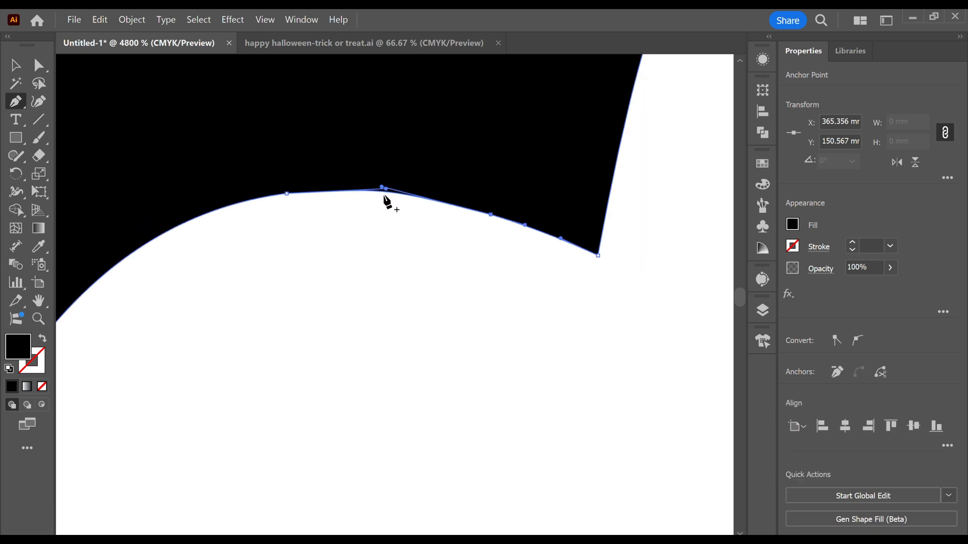
scroll(361, 206, up, 2)
scroll(361, 205, down, 4)
Step: Delete the anchor points of the jagged notch and step along the right side of the bat's tail
drag(273, 291, 537, 242)
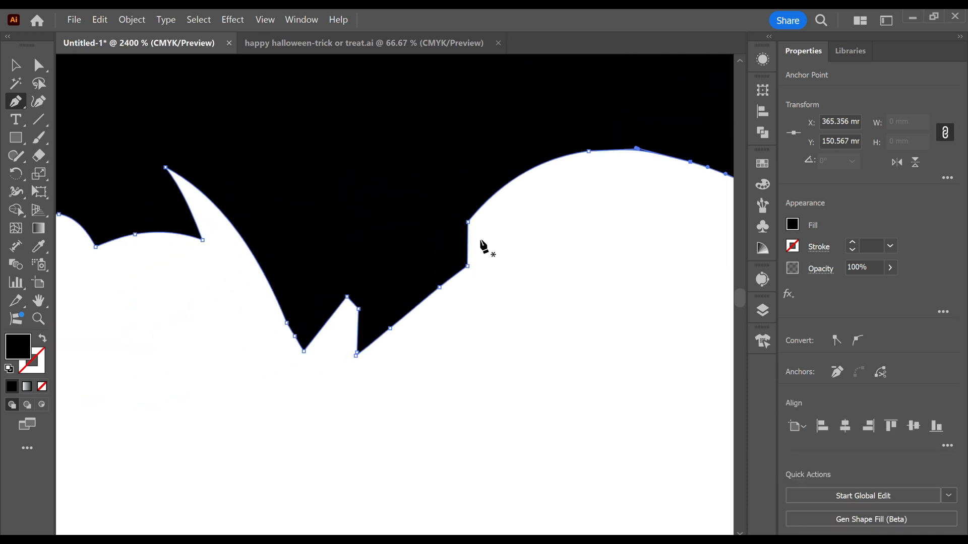
click(355, 355)
click(357, 353)
click(358, 309)
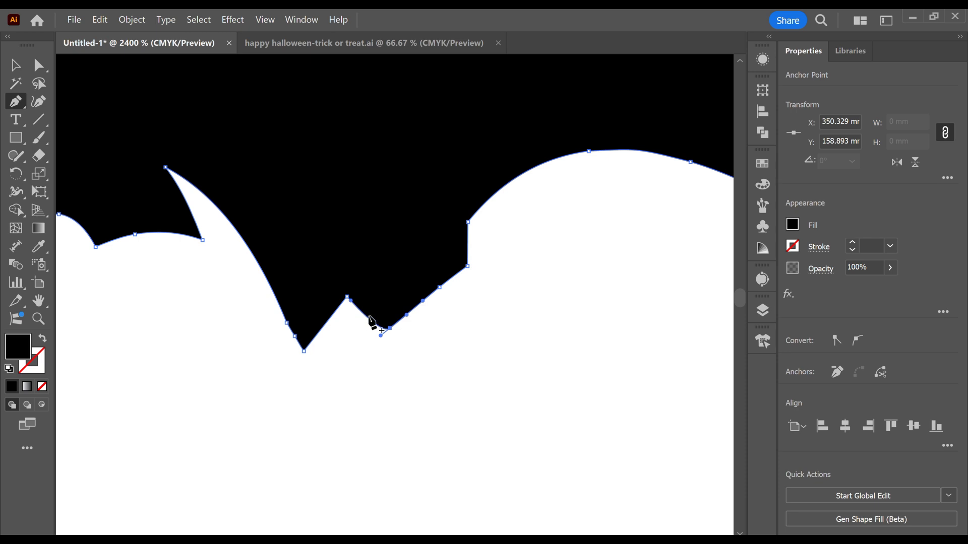
click(390, 328)
click(439, 287)
click(467, 266)
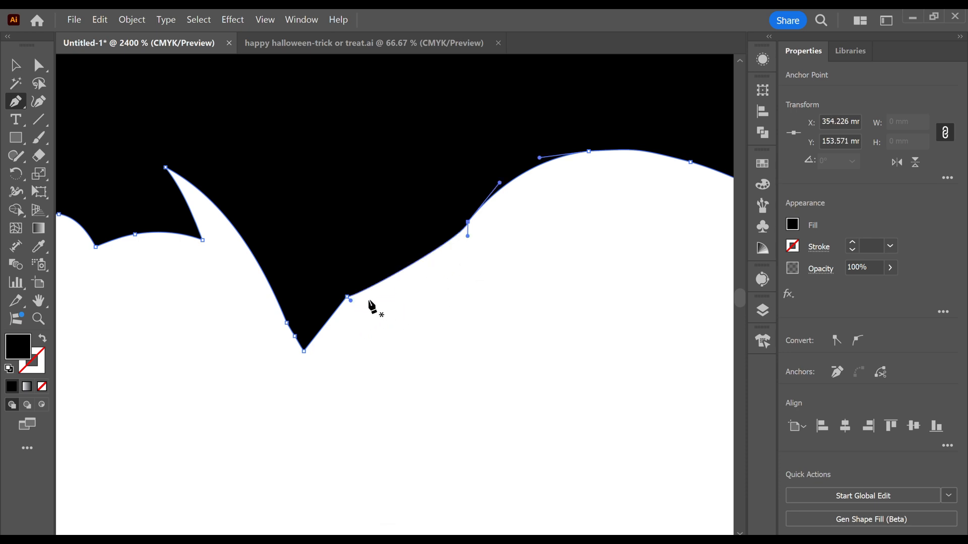
Step: Straighten the tail's right edge by adjusting its handles and deleting the leftover anchors between the tail tip and the wing arch
scroll(358, 303, up, 2)
click(369, 282)
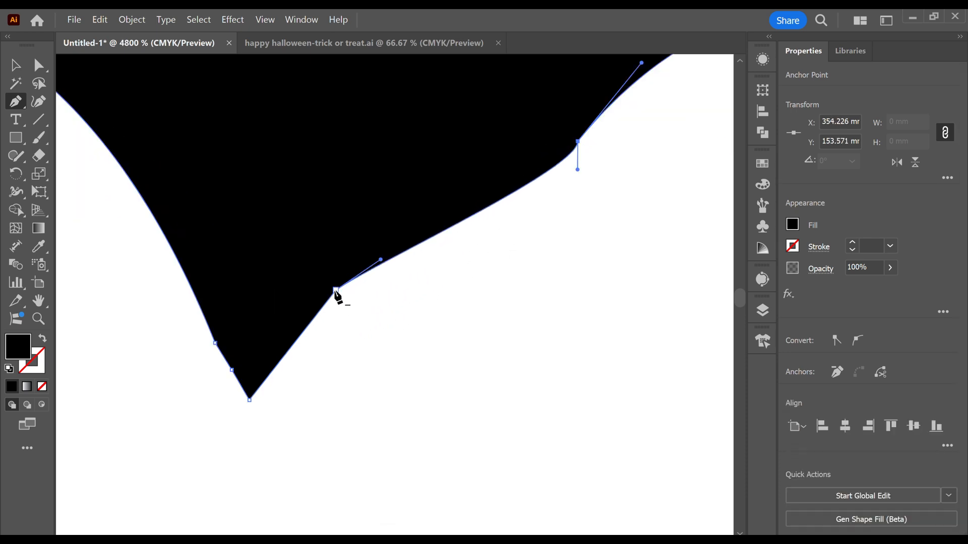
click(336, 291)
click(504, 193)
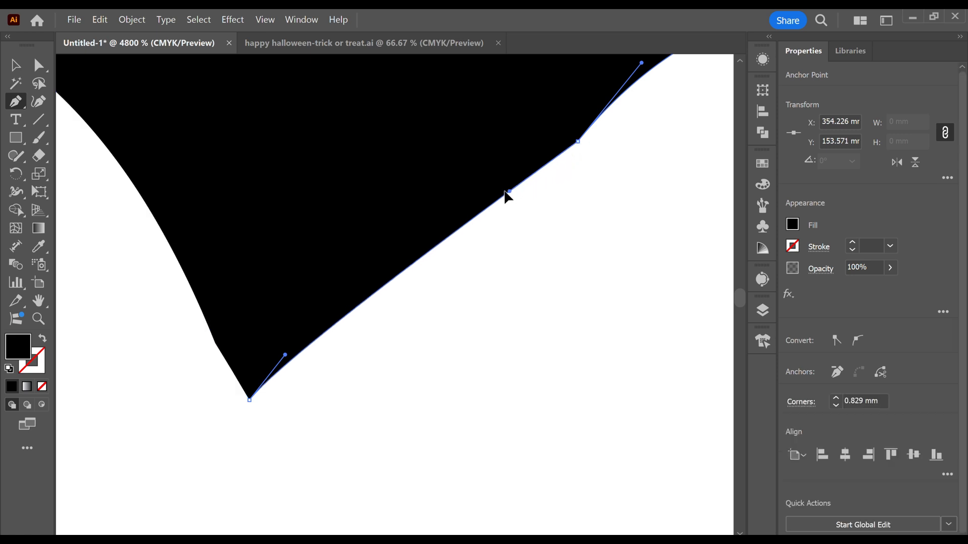
scroll(541, 190, down, 2)
click(558, 166)
Step: Adjust the curve handle of the wing arch's anchor so the arch flows smoothly down to the bat's tail tip
scroll(600, 202, down, 2)
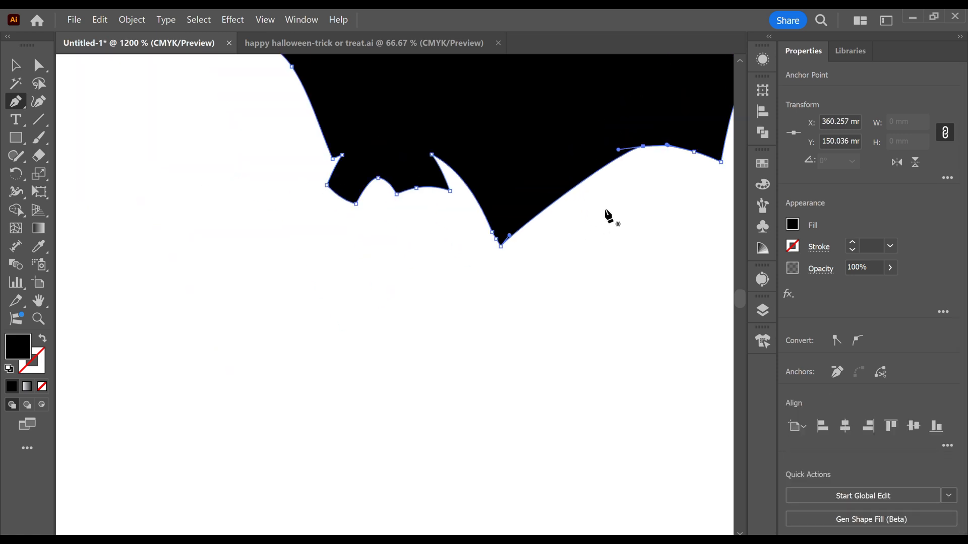
click(564, 175)
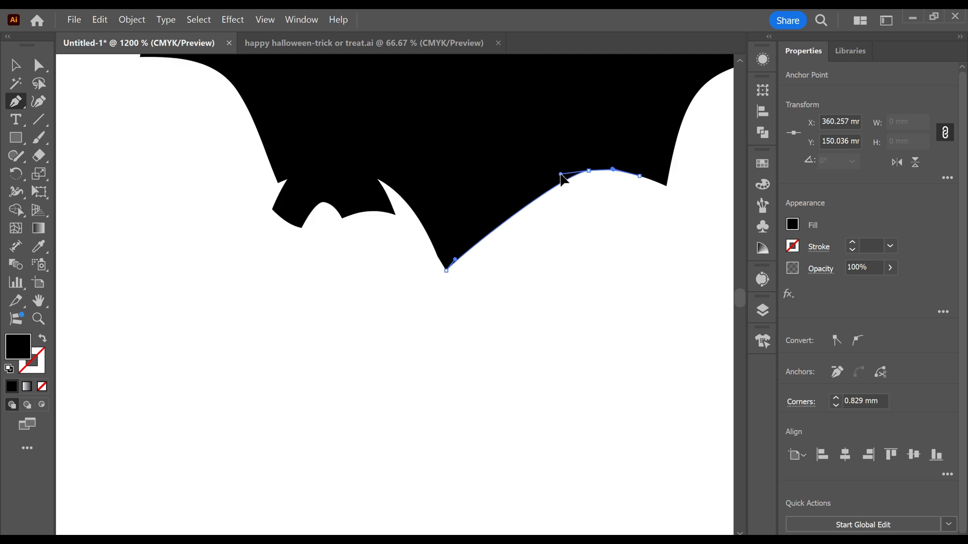
scroll(552, 241, down, 2)
scroll(507, 261, up, 4)
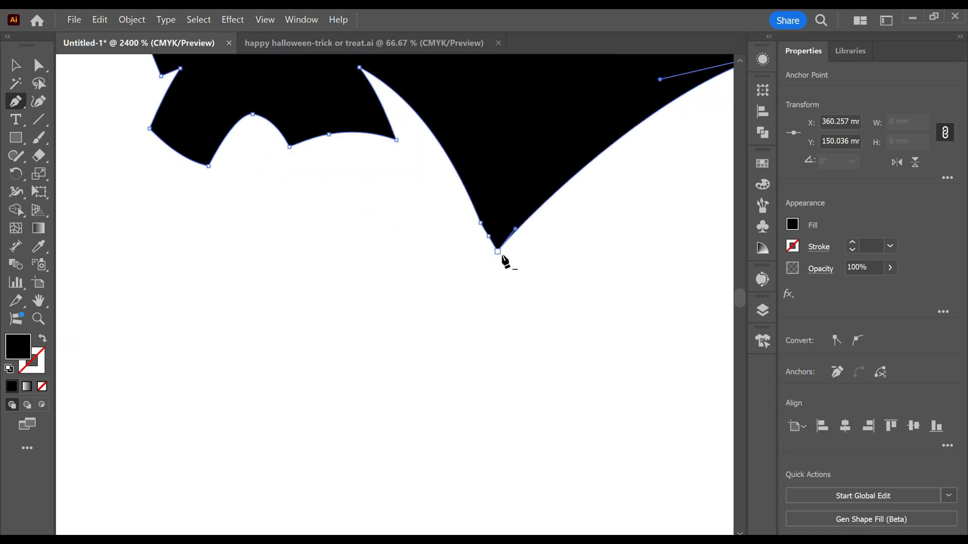
Step: Reposition the anchor at the tip of the bat's tail so both edges taper evenly to a clean point
scroll(497, 248, up, 2)
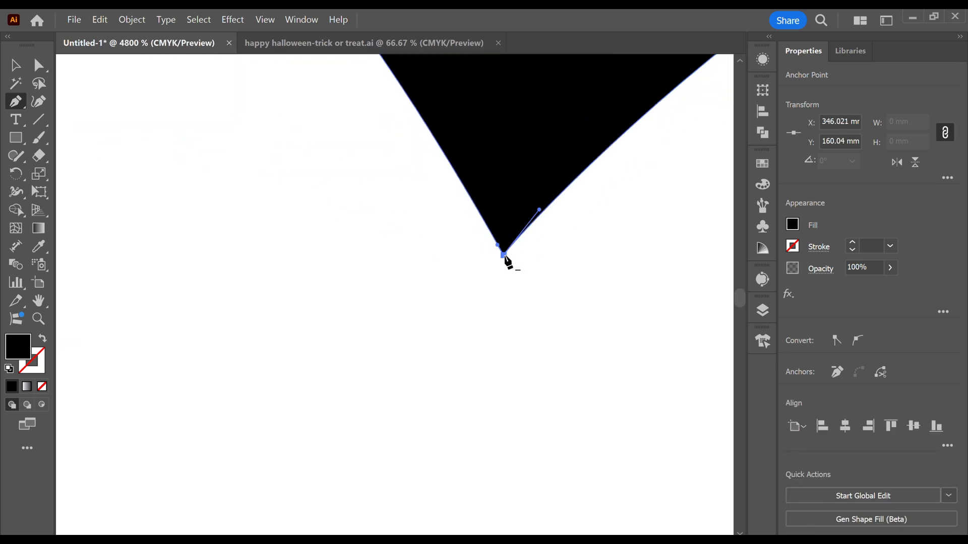
drag(504, 255, 549, 254)
scroll(548, 252, down, 7)
scroll(546, 253, up, 7)
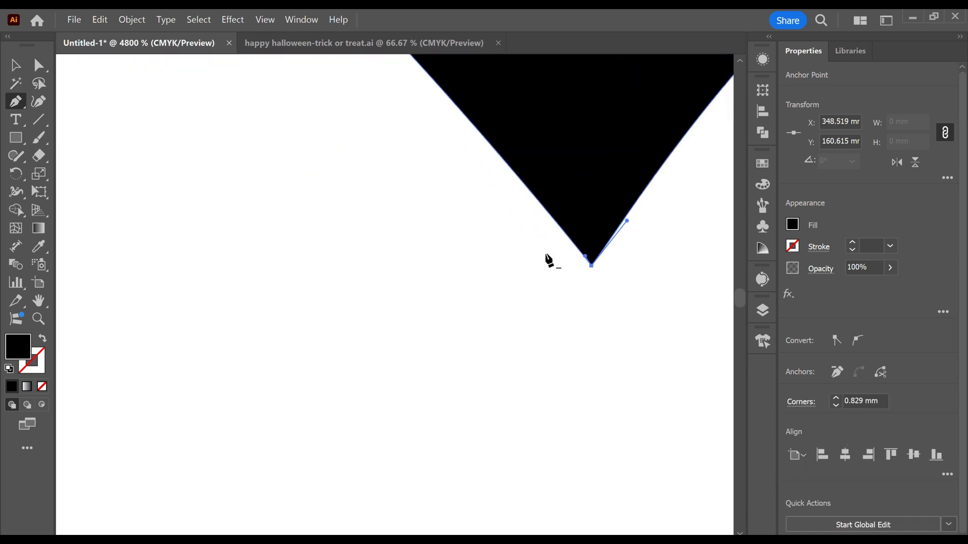
scroll(544, 253, down, 4)
scroll(520, 236, down, 4)
Step: Delete the anchor points of the jagged remnant hanging between the bat's left wing and its tail
scroll(437, 303, up, 5)
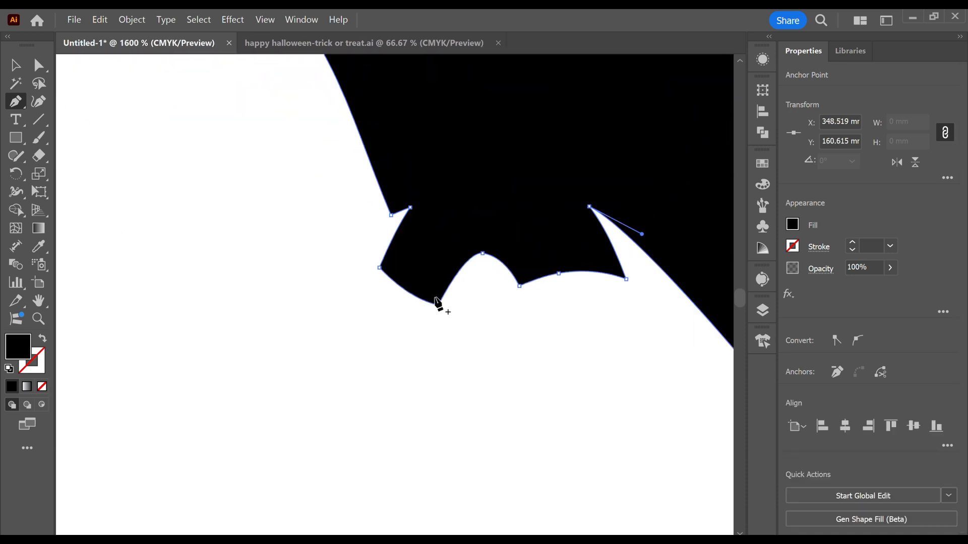
click(379, 267)
click(439, 305)
click(519, 286)
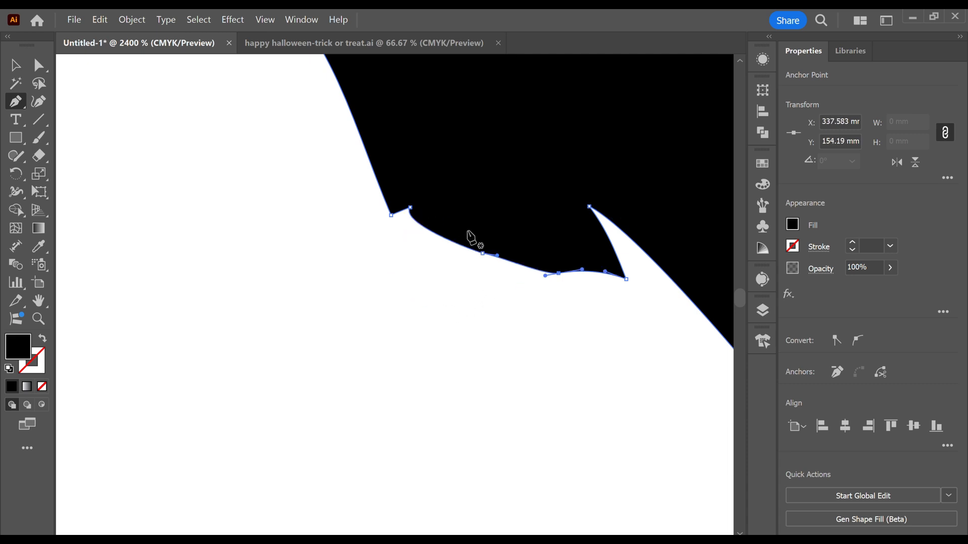
click(558, 273)
click(626, 279)
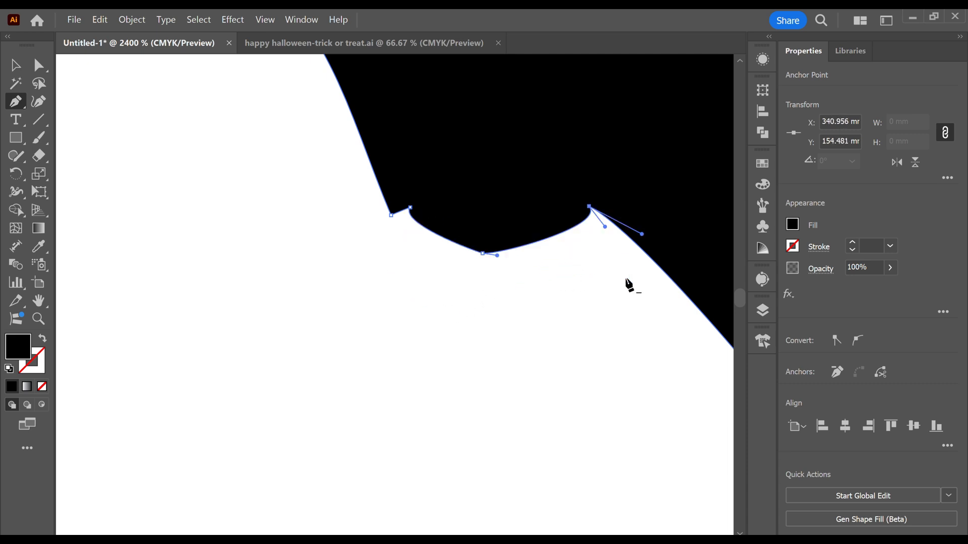
click(483, 254)
Step: Adjust the curve handles on the lower edge of the bat's left wing to form a smooth arch into the tail
drag(400, 223, 493, 172)
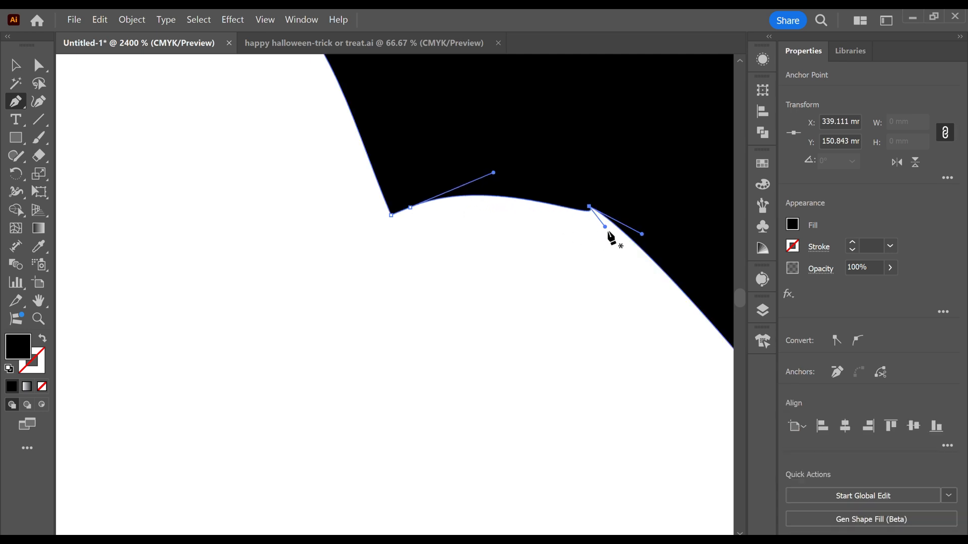
drag(605, 227, 504, 165)
scroll(605, 267, down, 5)
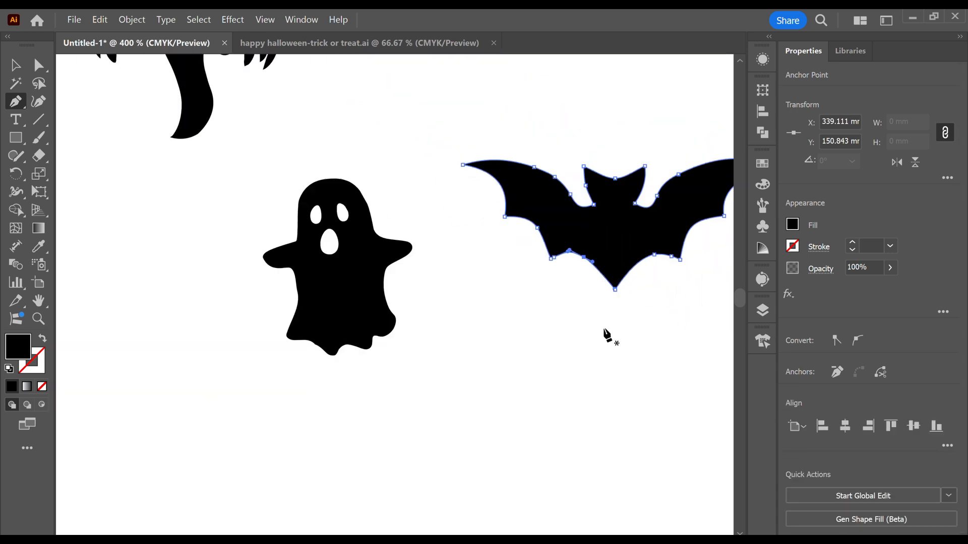
click(604, 329)
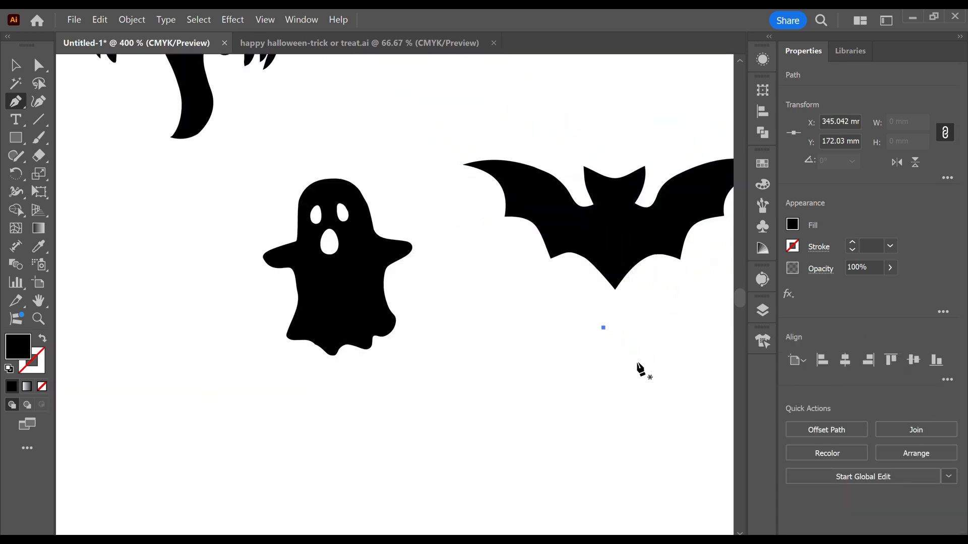
key(ctrl+z)
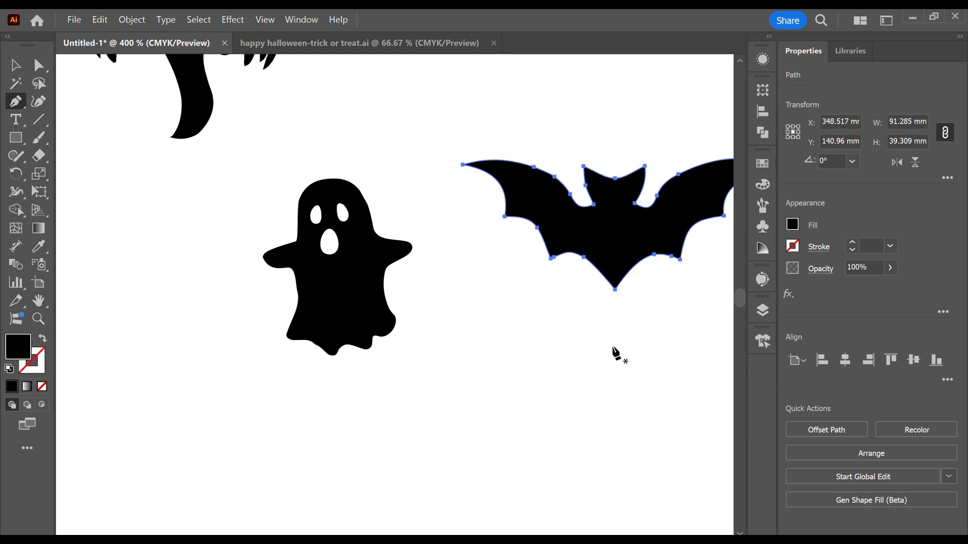
Step: Try moving the cut-up Happy Halloween lettering clear of the original design
key(v)
scroll(613, 348, down, 2)
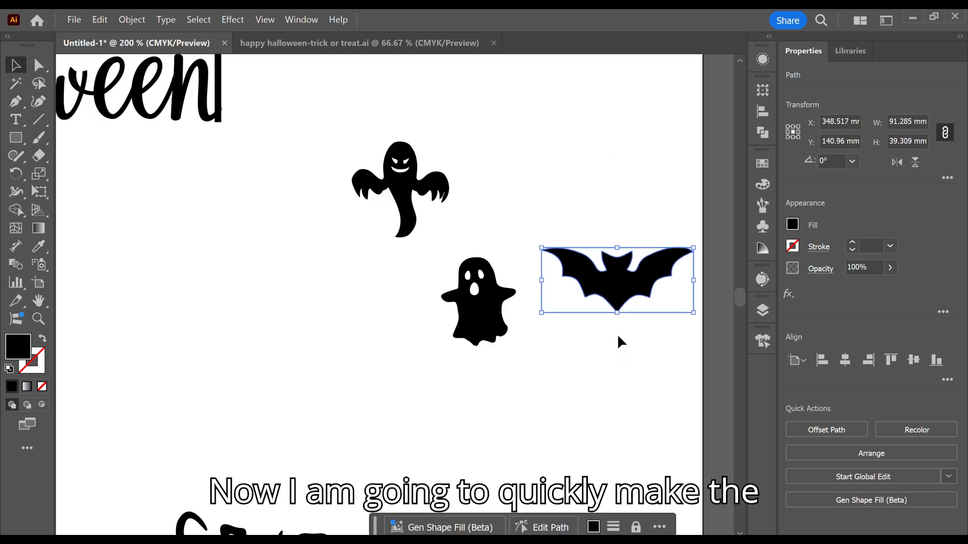
scroll(616, 340, down, 2)
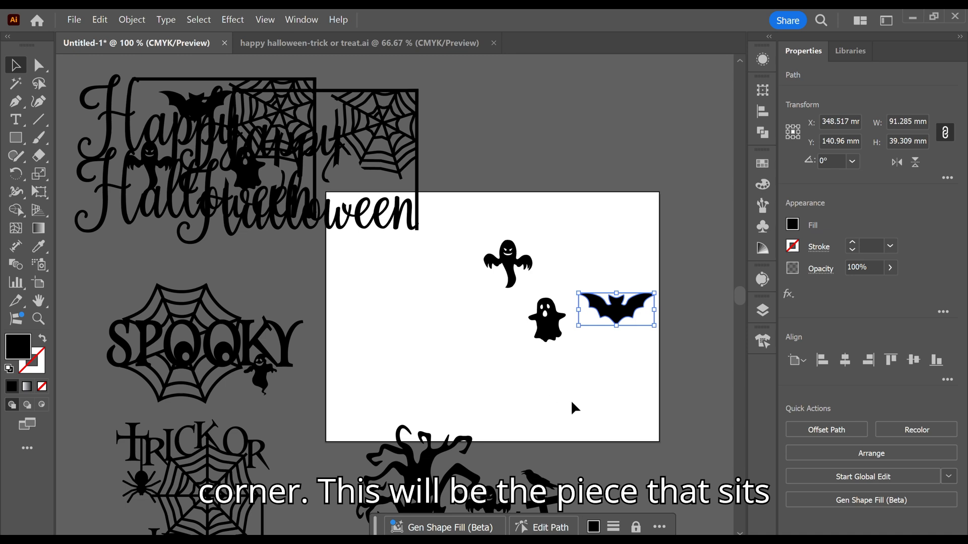
scroll(574, 400, down, 2)
scroll(517, 318, up, 2)
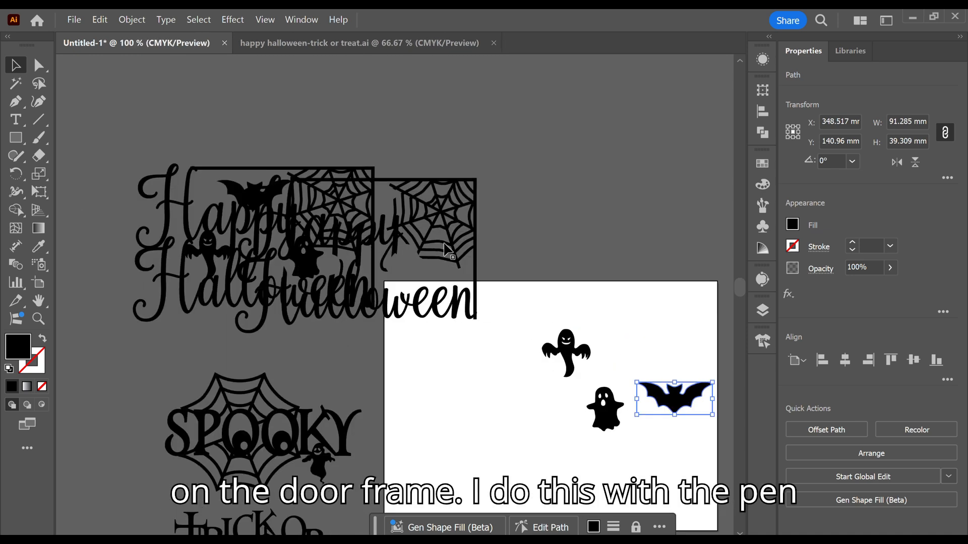
drag(455, 231, 594, 229)
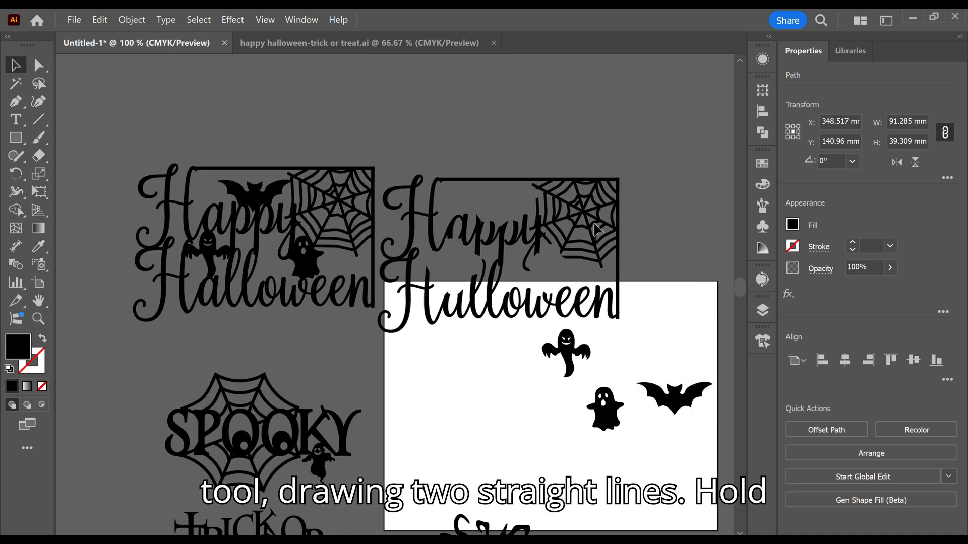
key(ctrl+z)
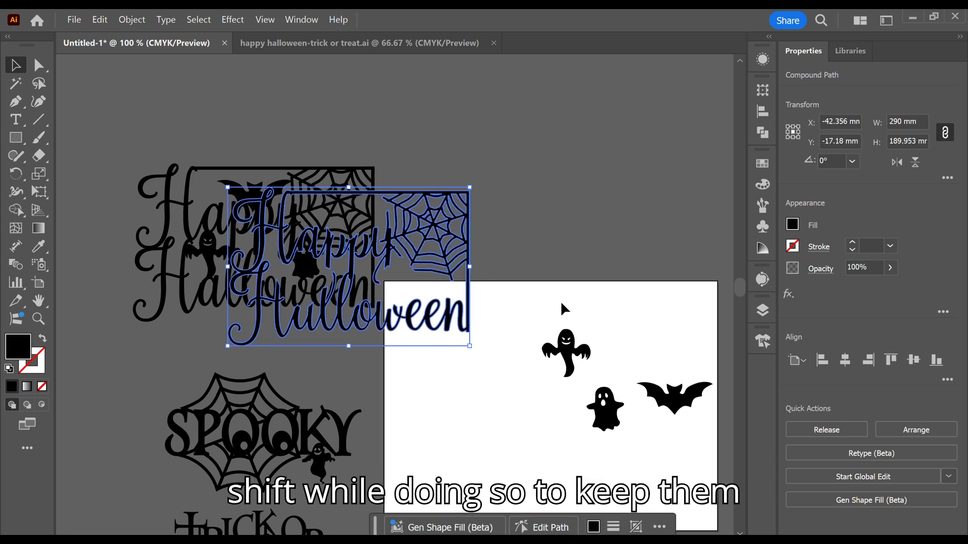
Step: Draw a corner path with the Pen tool, a straight horizontal line and a vertical line down, about 223 mm wide and 140 mm tall
key(p)
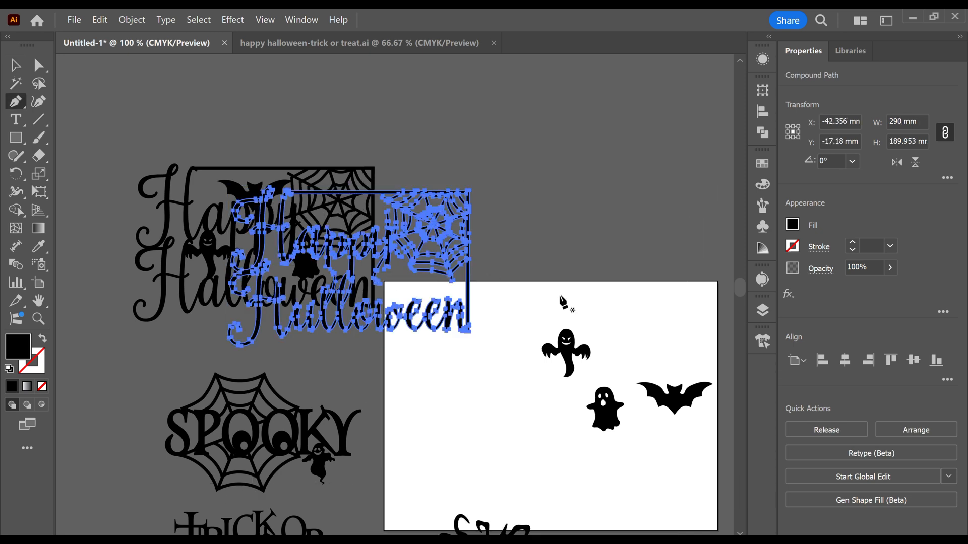
click(515, 288)
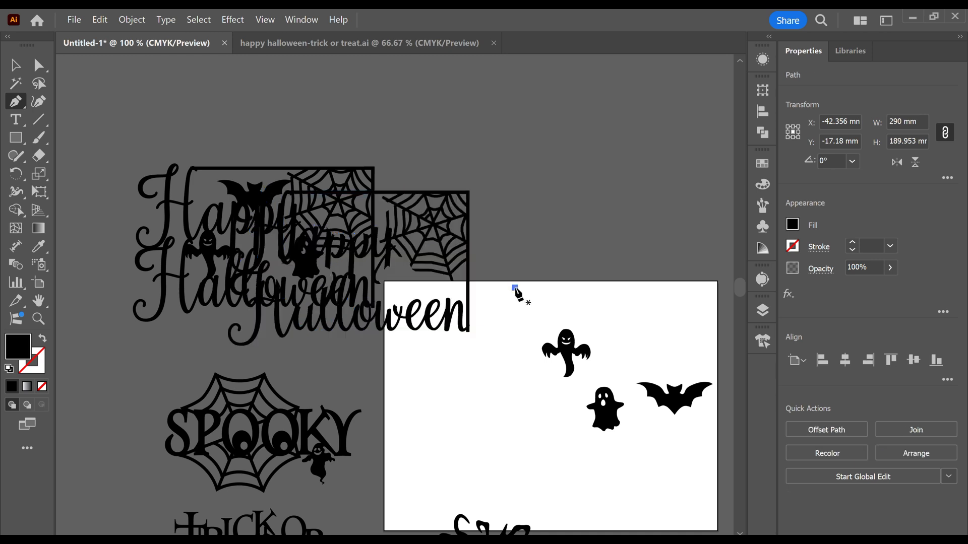
click(700, 288)
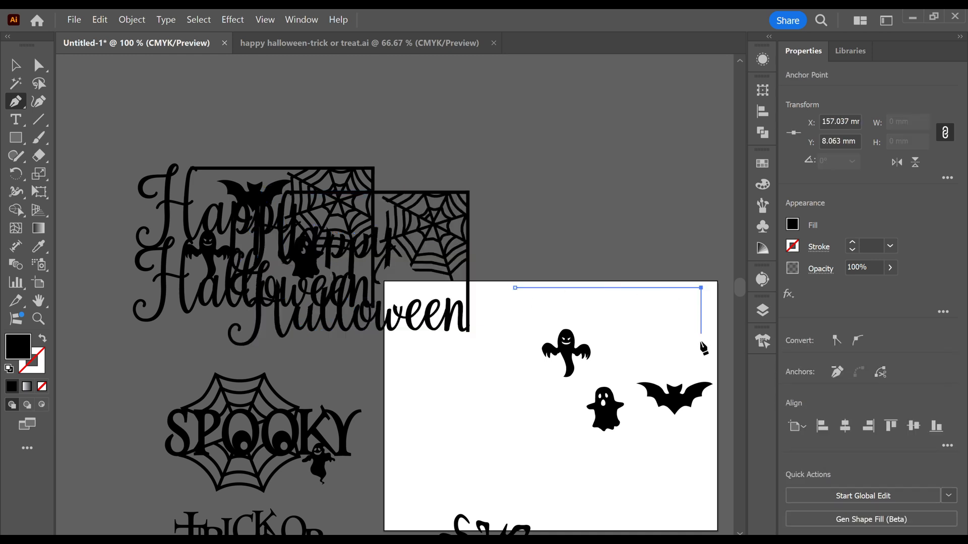
click(701, 404)
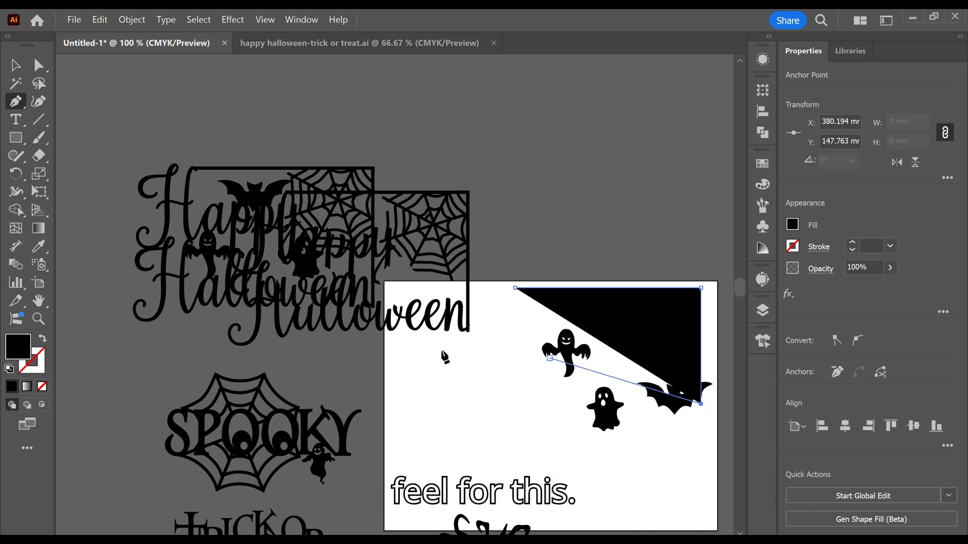
Step: Swap the corner path's fill and stroke and set its stroke weight to 10 mm
click(45, 340)
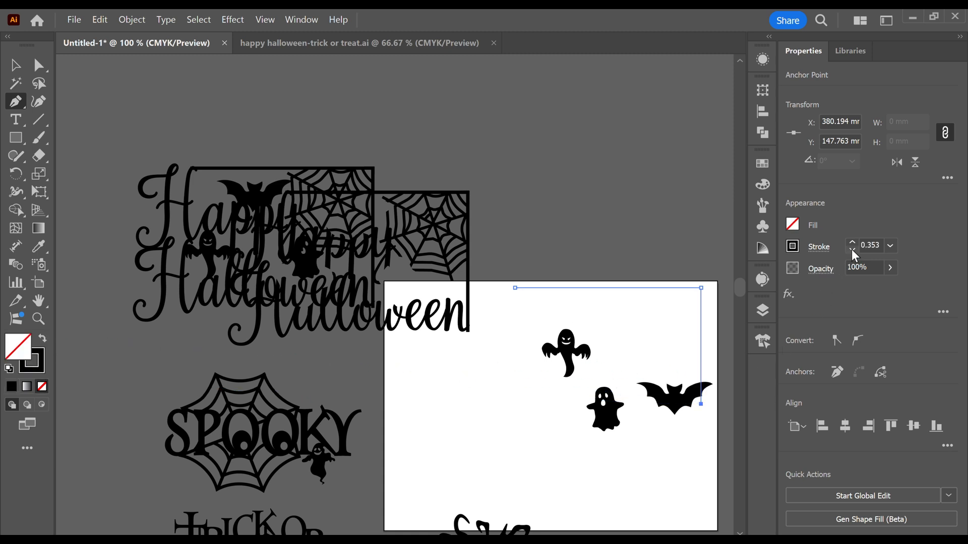
scroll(863, 240, up, 5)
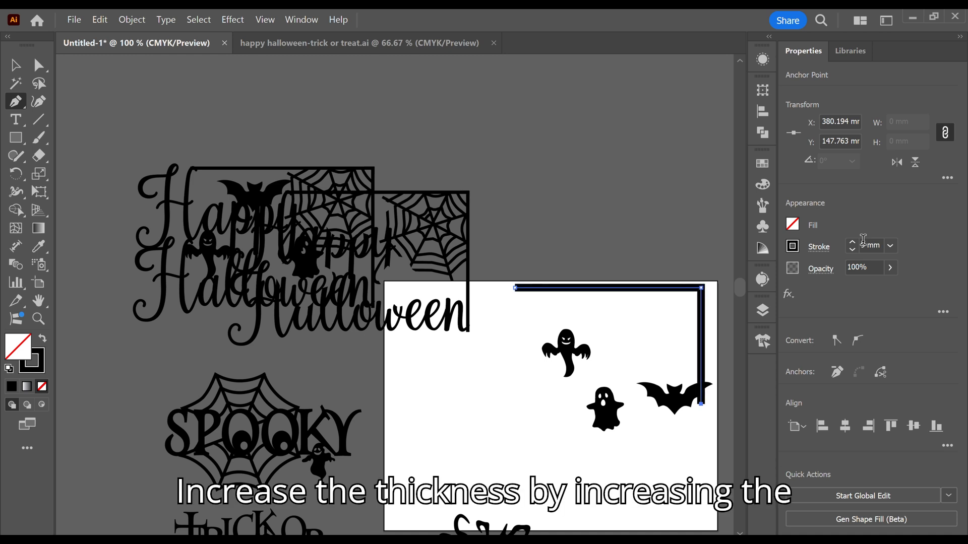
scroll(881, 248, up, 1)
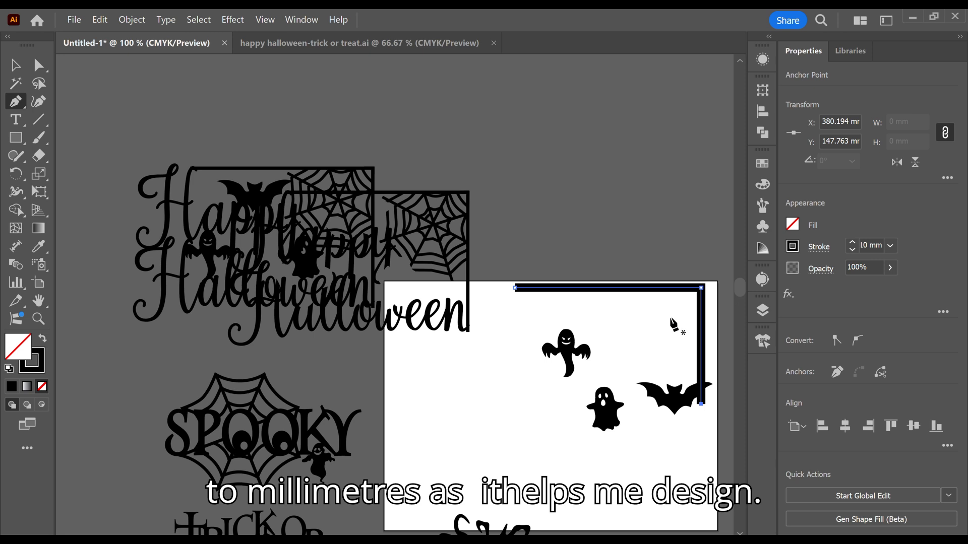
Step: Move the corner path up across the artboard's upper edge and expand its fill and stroke into a filled shape
key(v)
drag(690, 292, 673, 243)
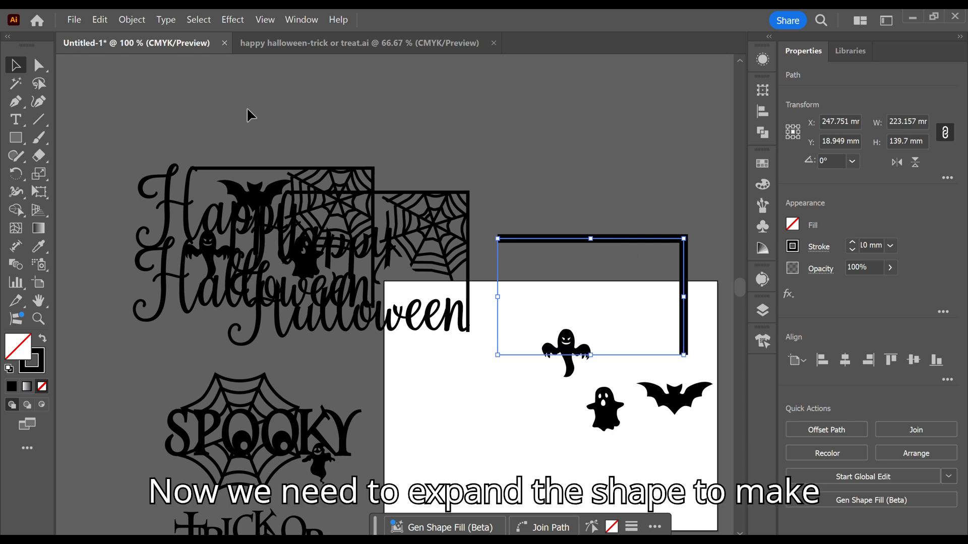
click(133, 20)
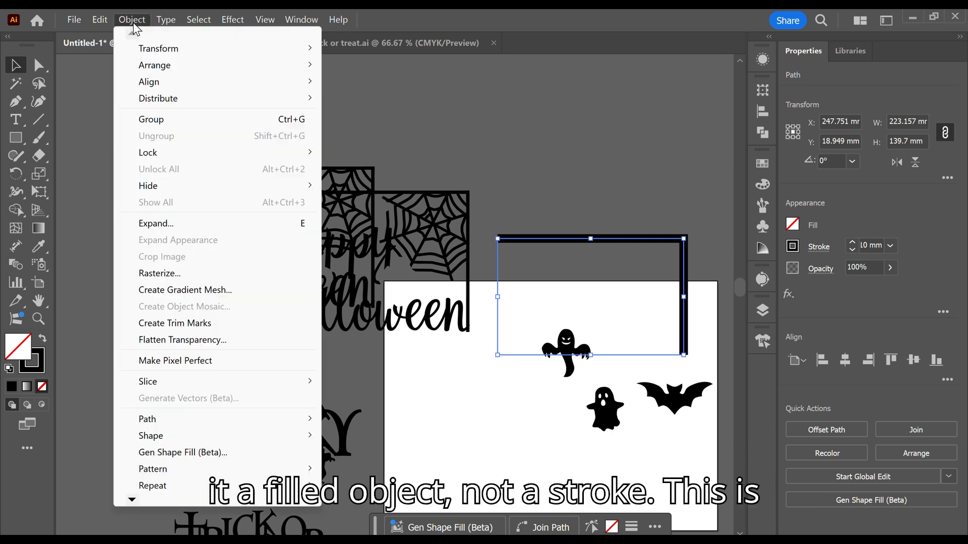
click(171, 219)
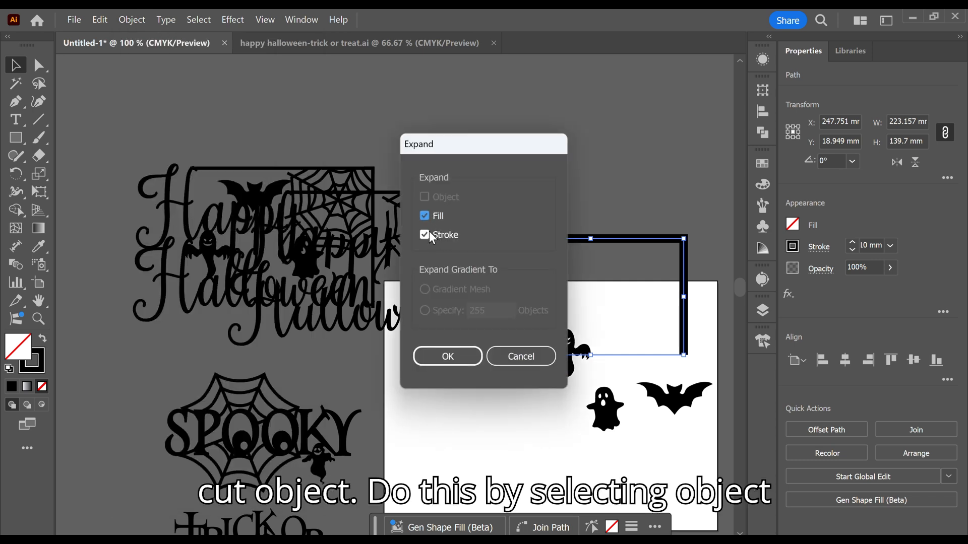
click(438, 356)
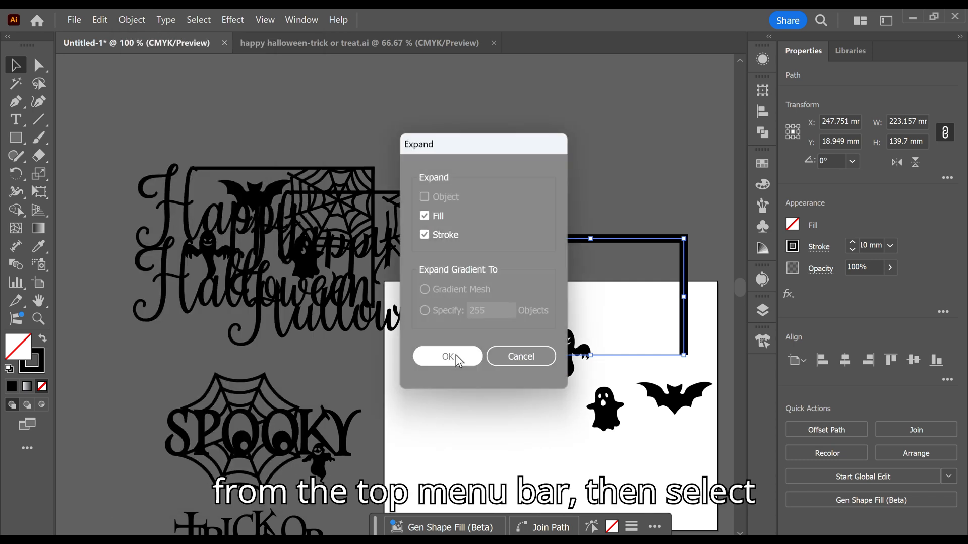
click(585, 293)
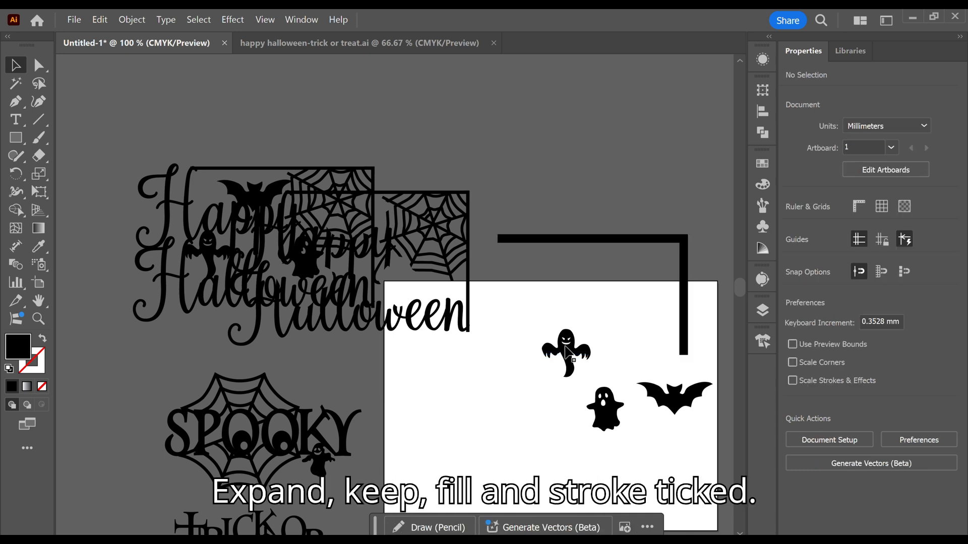
Step: Place the open-mouthed ghost, the bat and the grinning ghost in a row standing on the corner piece's horizontal bar
drag(570, 346, 658, 204)
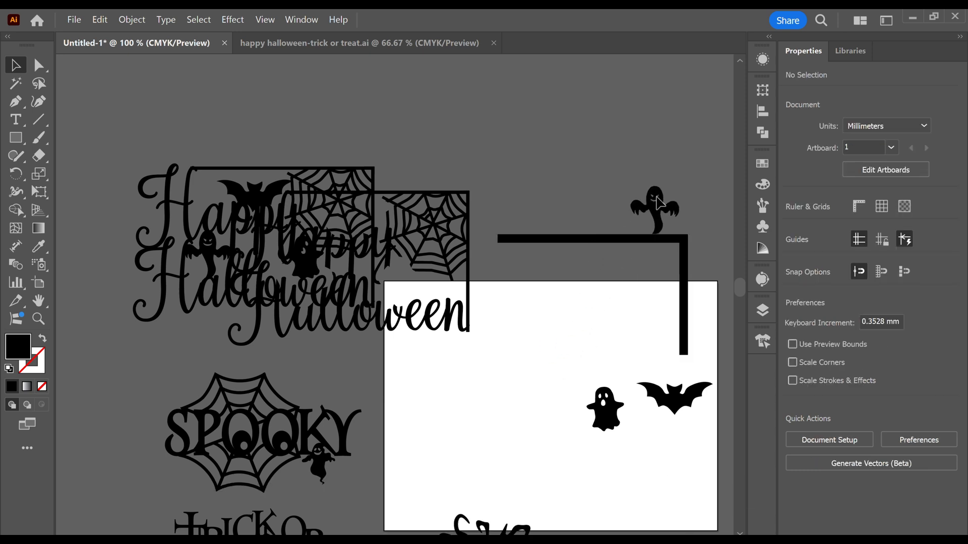
drag(683, 400, 601, 221)
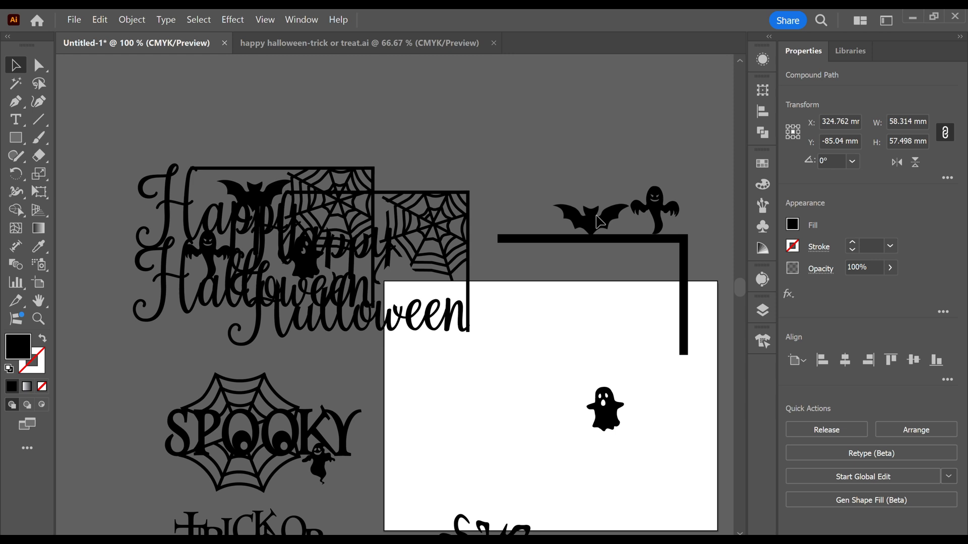
drag(605, 414, 523, 212)
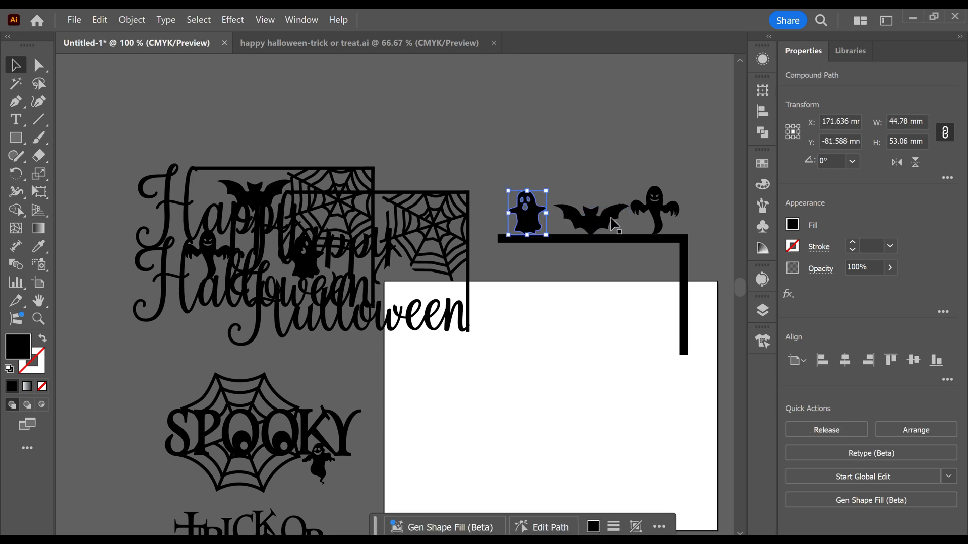
mouse_move(605, 217)
mouse_down()
mouse_move(604, 208)
mouse_move(595, 225)
mouse_up()
scroll(654, 301, down, 1)
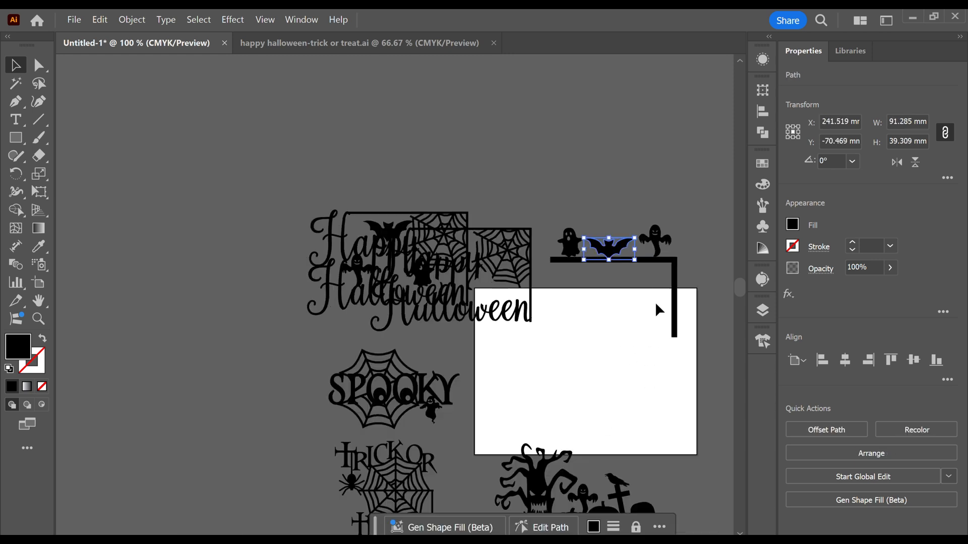
drag(638, 323, 517, 311)
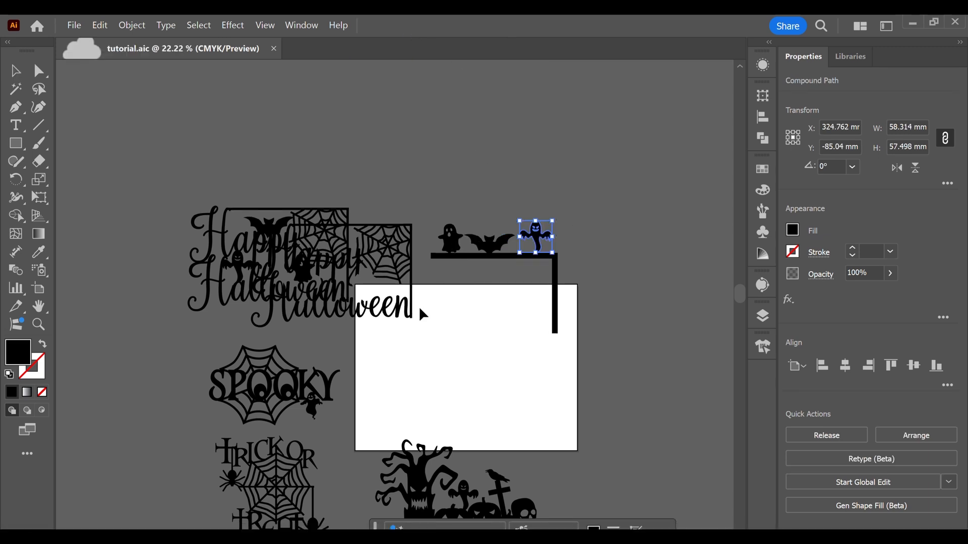
Step: Select the L-shaped corner piece and set its width to 400 mm with proportions constrained
scroll(493, 336, up, 3)
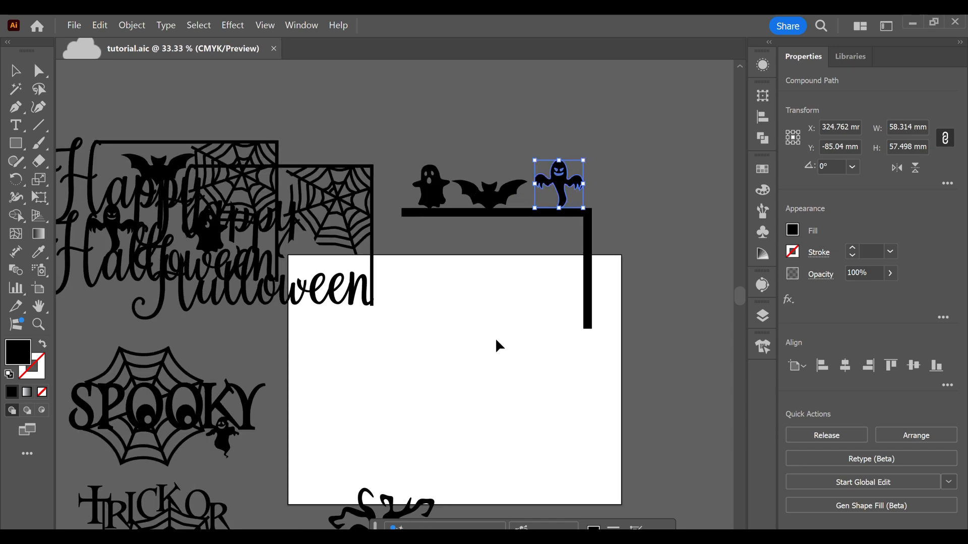
scroll(518, 322, down, 2)
scroll(276, 295, down, 1)
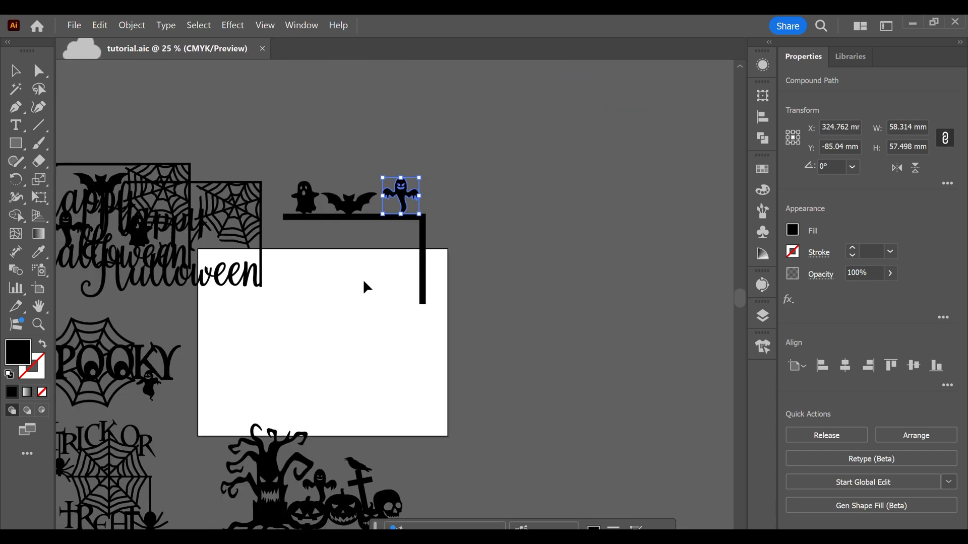
click(424, 262)
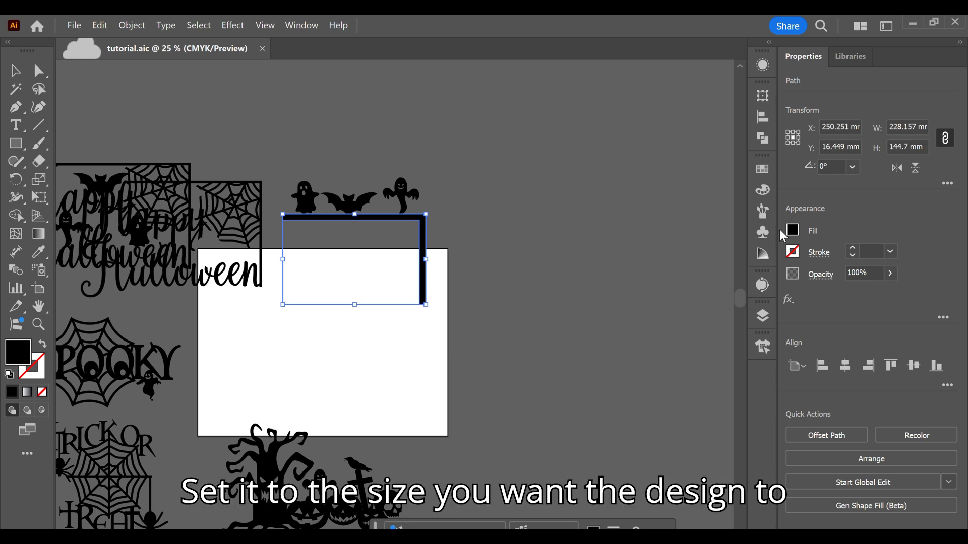
double_click(902, 127)
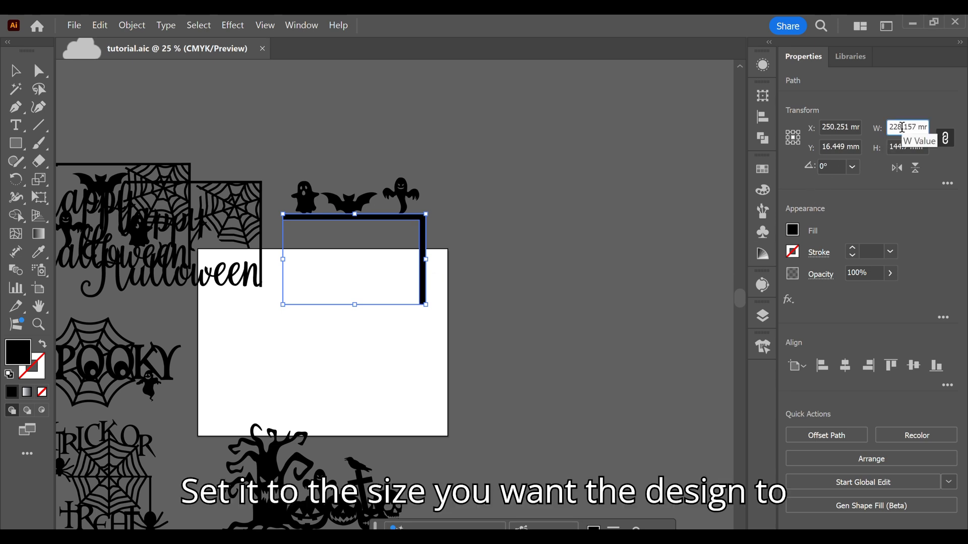
text(3)
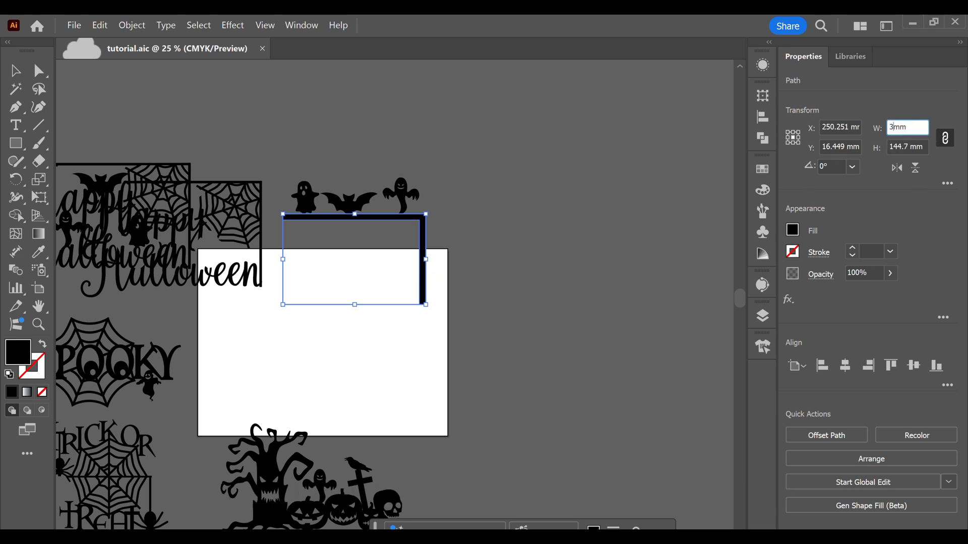
text(00)
key(Return)
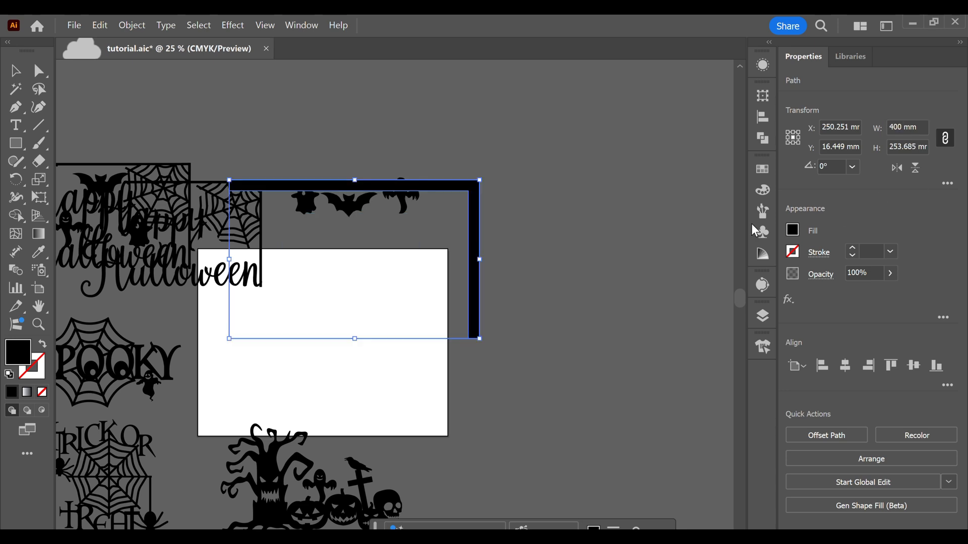
Step: Move the corner piece down across the artboard's right edge and stretch it to about 425 mm wide and 248 mm tall
drag(474, 222, 544, 304)
scroll(474, 367, down, 2)
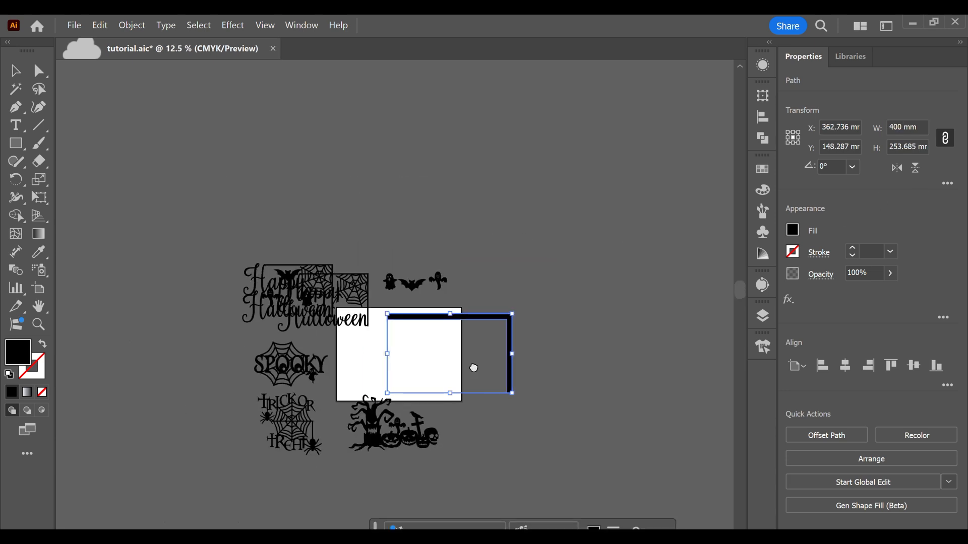
drag(474, 368, 449, 355)
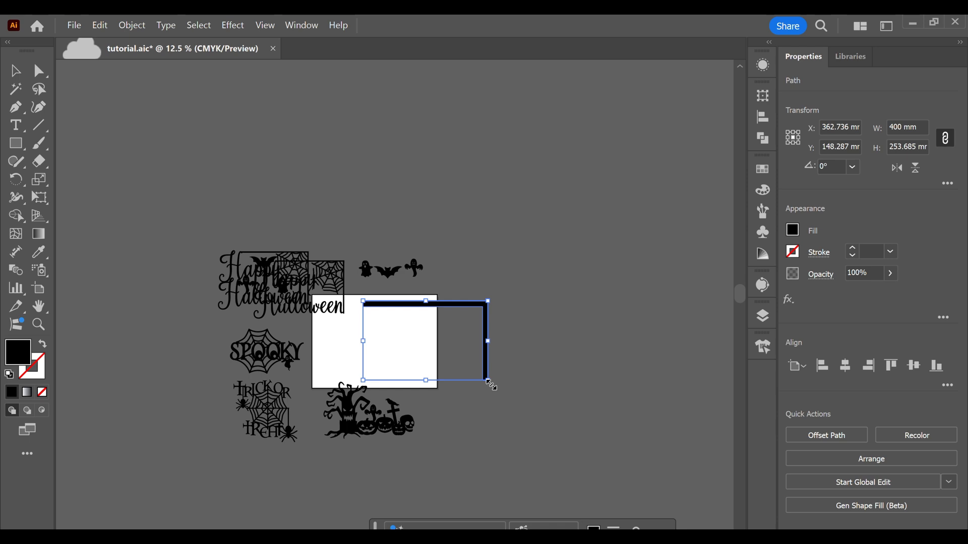
drag(491, 386, 496, 379)
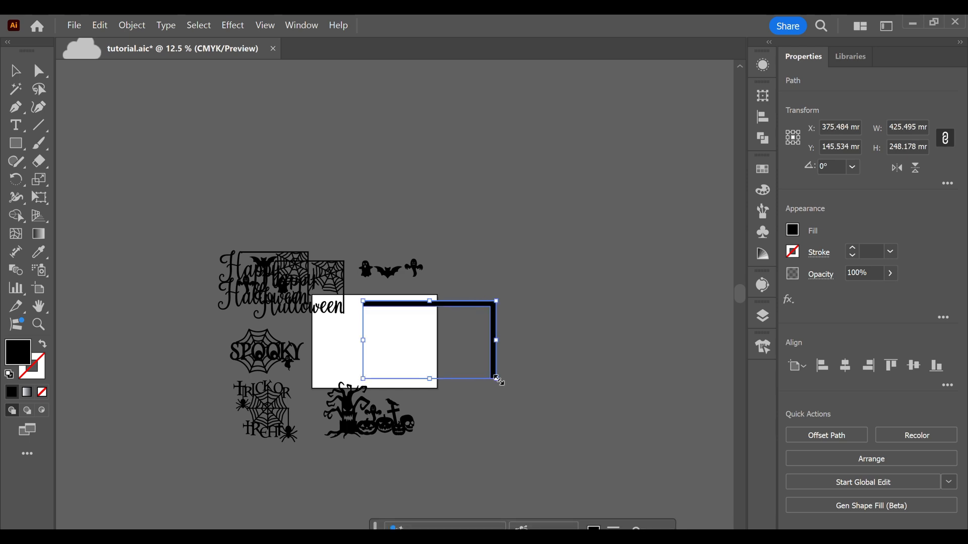
Step: Set the corner piece's width to 390 mm with proportions constrained and save the document
click(912, 128)
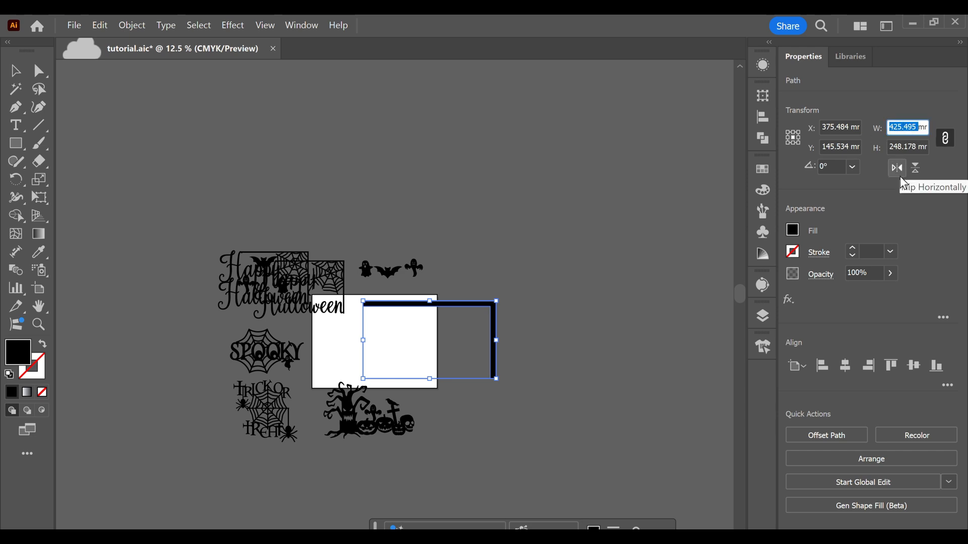
text(3)
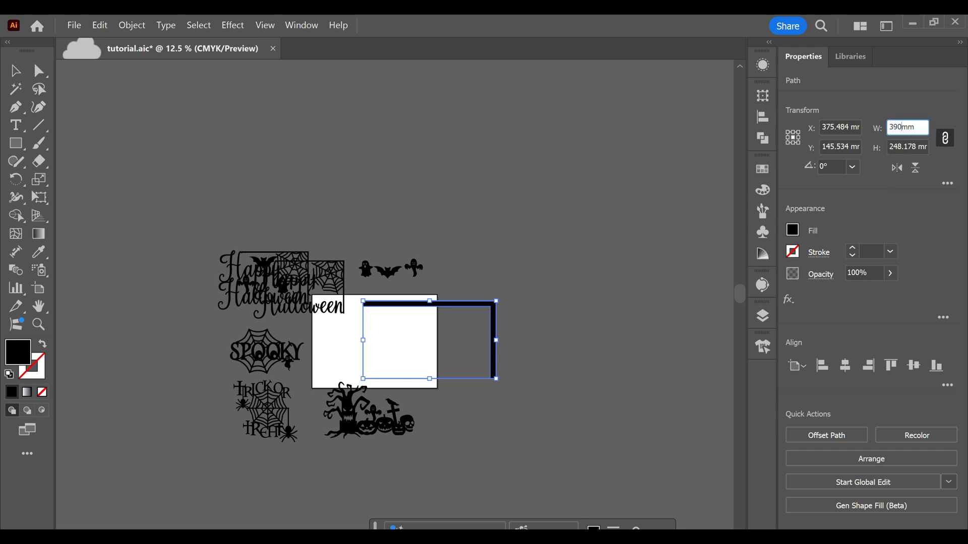
text(90)
key(Return)
key(ctrl+s)
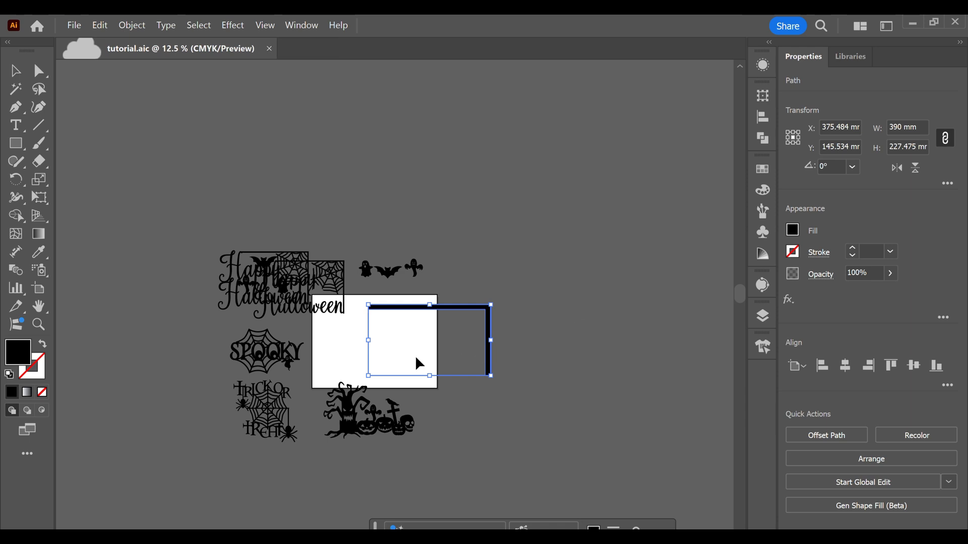
Step: Duplicate the haunted tree and pumpkin scene, placing the copy up on the lower right part of the artboard
scroll(398, 362, up, 2)
drag(406, 359, 470, 331)
drag(359, 456, 370, 431)
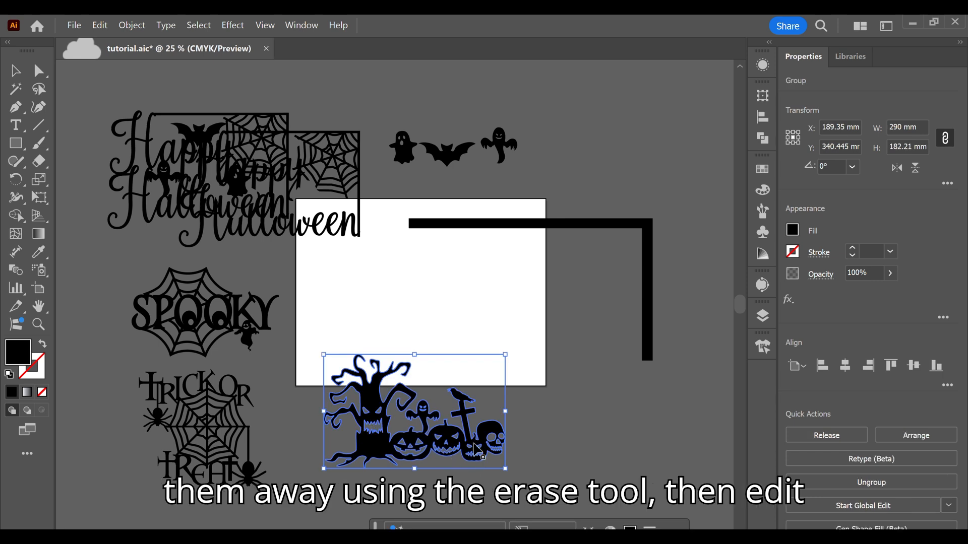
drag(457, 432, 522, 307)
scroll(524, 362, up, 2)
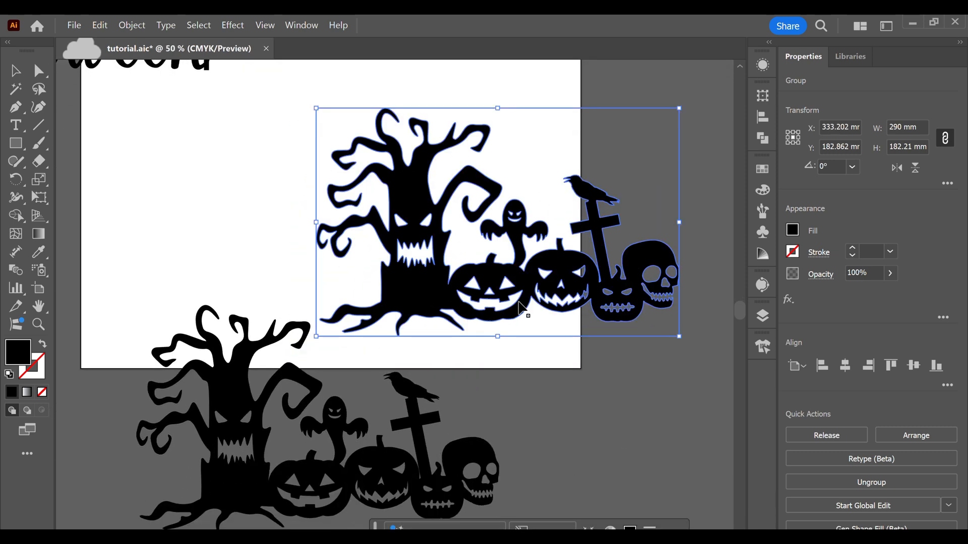
Step: Erase through the joints between the tree, pumpkins, cross and skull in the copied scene to separate them
key(shift+e)
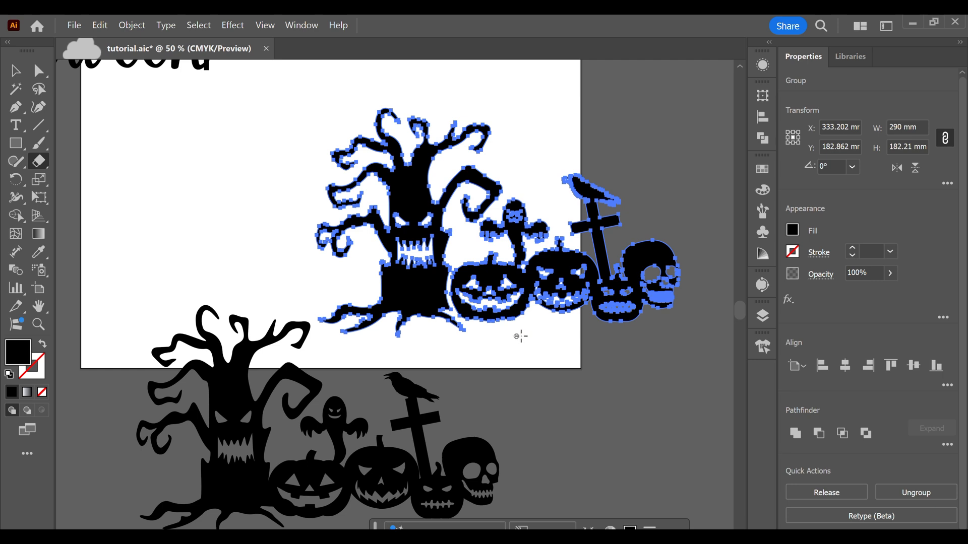
scroll(627, 305, up, 1)
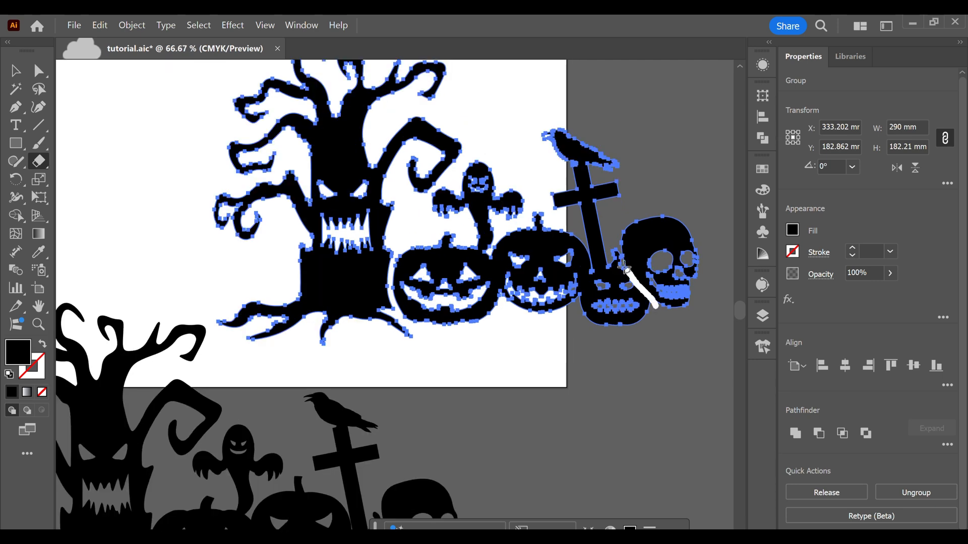
drag(625, 268, 612, 252)
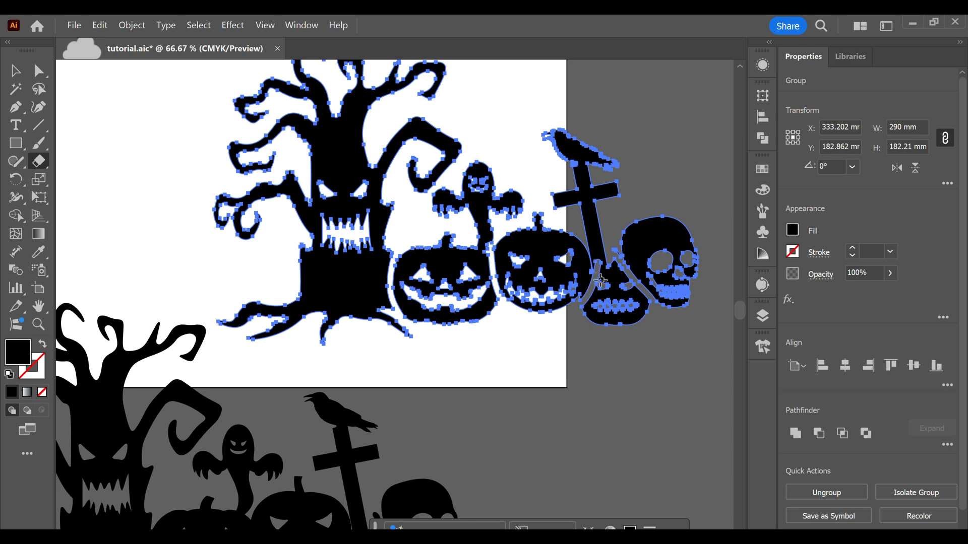
scroll(600, 280, up, 4)
scroll(580, 273, down, 6)
scroll(547, 331, up, 2)
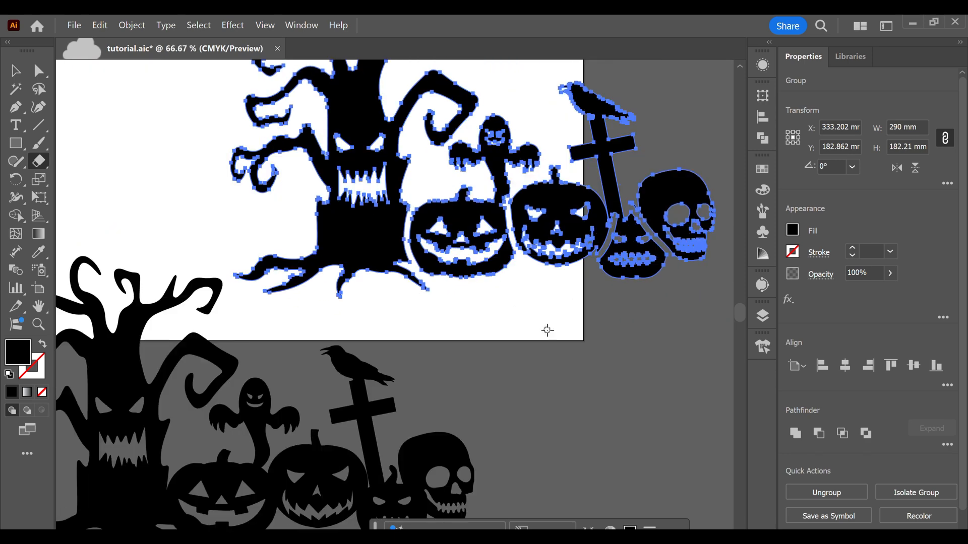
Step: Ungroup the erased scene copy and move the middle jagged-mouthed pumpkin and the skull out below it
key(v)
click(544, 527)
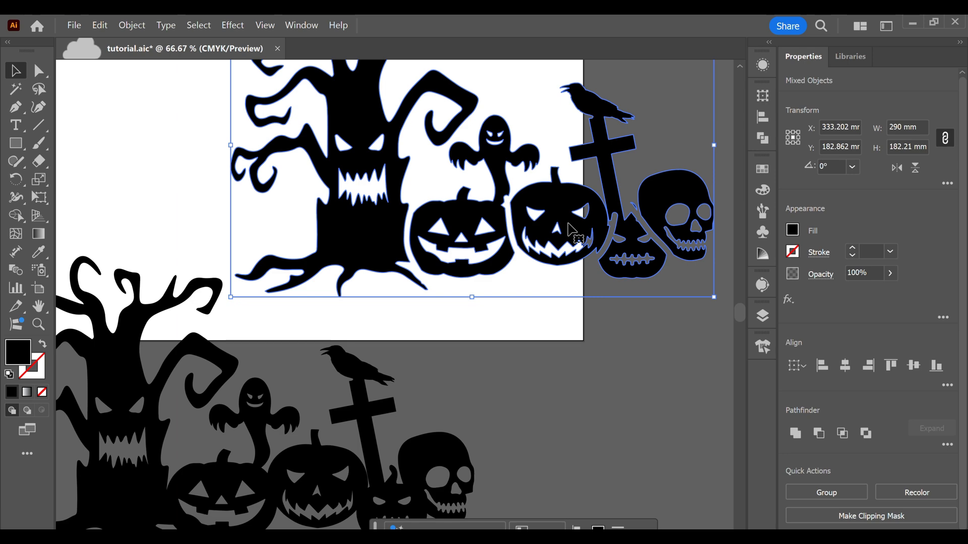
drag(568, 227, 571, 340)
click(551, 240)
drag(656, 230, 681, 344)
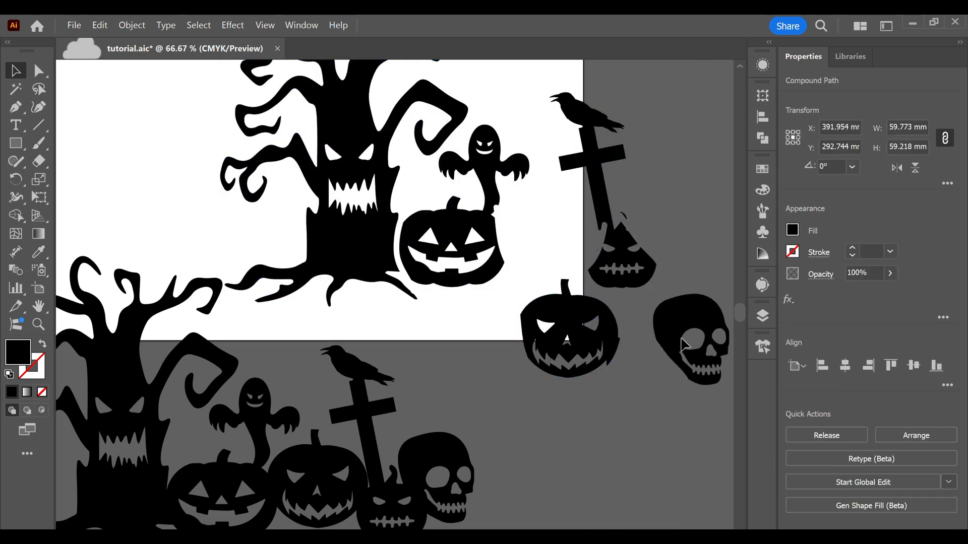
Step: Move the separated haunted tree onto the corner piece's horizontal bar near the corner
scroll(458, 235, down, 2)
drag(458, 235, 424, 325)
drag(373, 299, 584, 134)
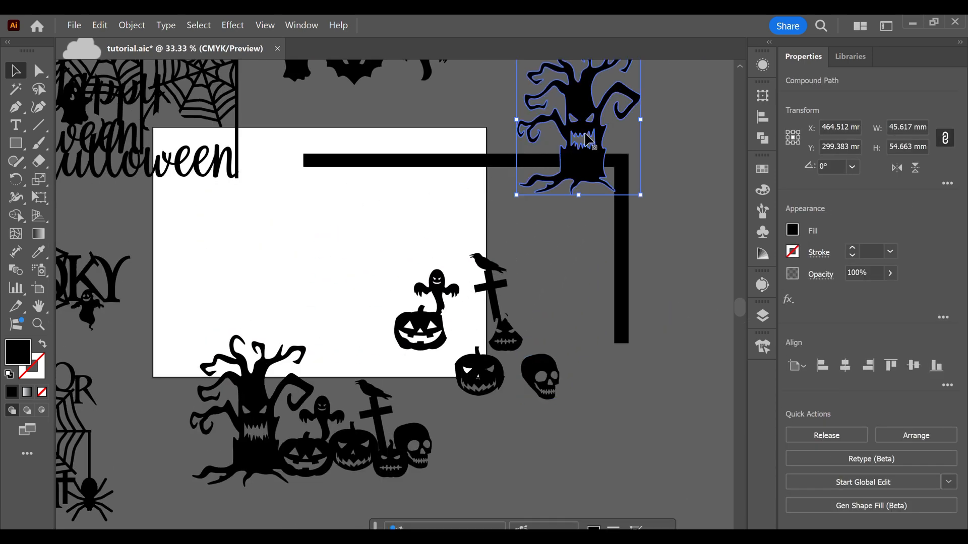
Step: Move the loose skull and pumpkin aside and delete the leftover ghost, pumpkin and crow-topped cross pieces
drag(542, 382, 580, 393)
drag(479, 379, 517, 437)
drag(402, 234, 529, 360)
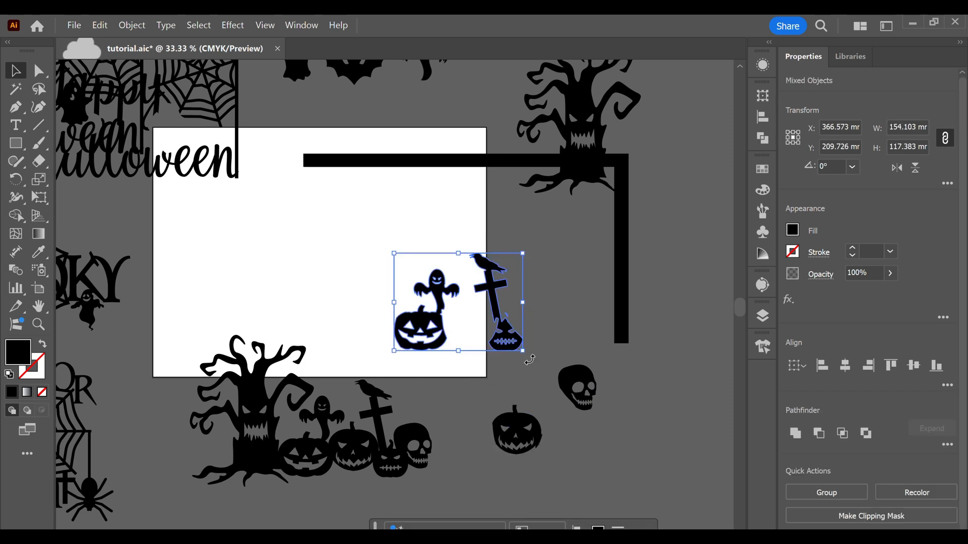
key(Delete)
Step: Move the jagged-mouthed pumpkin and the skull up side by side into the space inside the corner piece
drag(517, 431, 508, 291)
scroll(568, 293, up, 4)
drag(570, 384, 548, 291)
scroll(520, 309, up, 1)
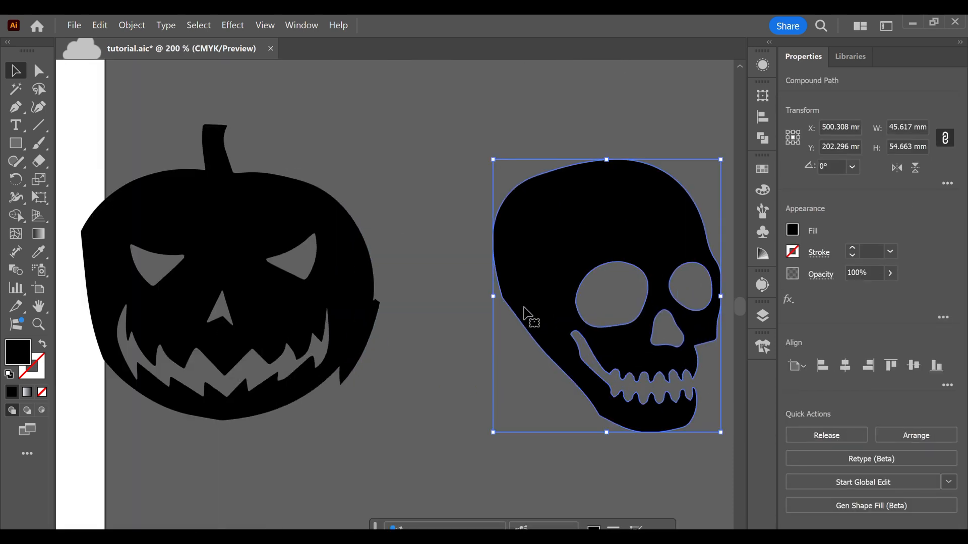
Step: Remove the sharp anchor point on the skull's left edge with the Pen tool and smooth the outline there
key(p)
scroll(504, 308, up, 2)
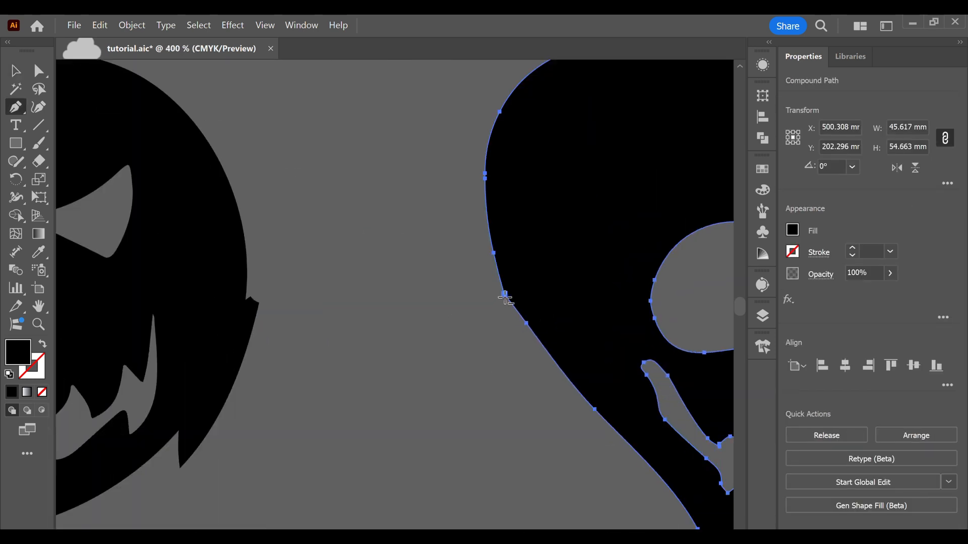
drag(590, 252, 669, 214)
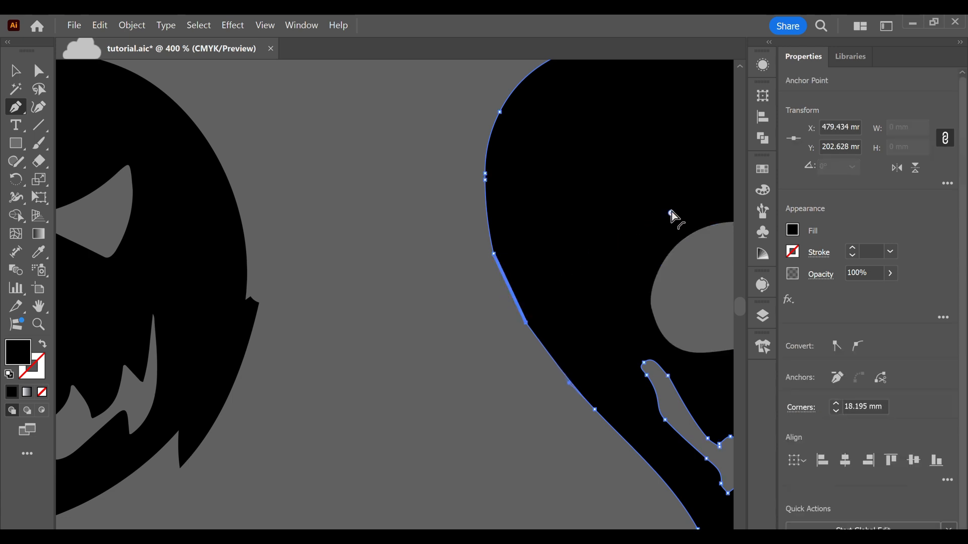
ctrl+click(494, 255)
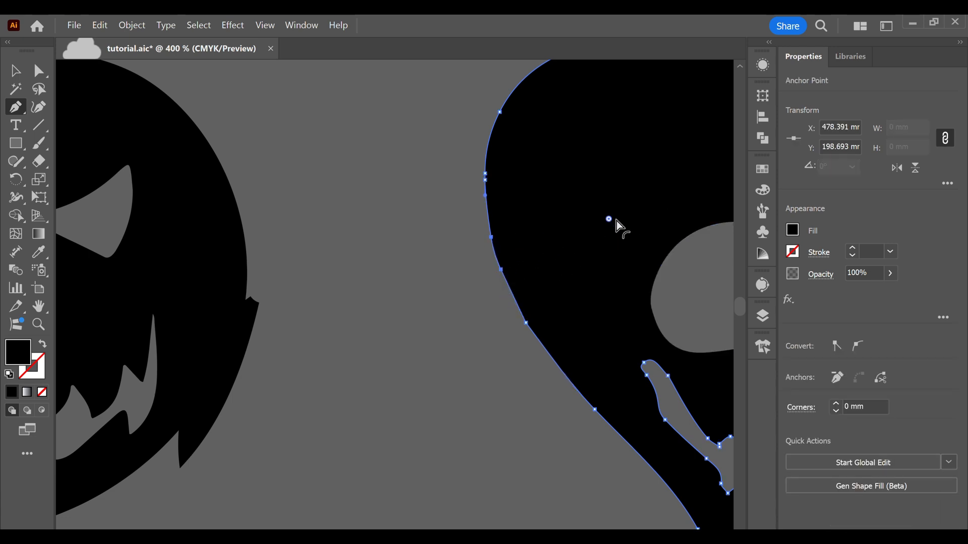
drag(616, 220, 656, 204)
scroll(625, 277, down, 2)
drag(625, 277, 415, 279)
scroll(514, 397, down, 2)
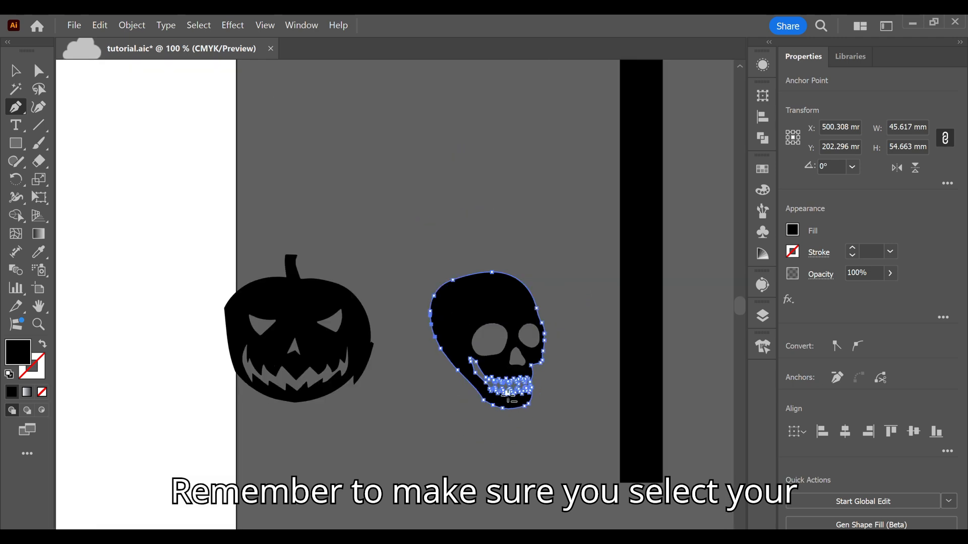
Step: Select the pumpkin, remove the jagged anchor points on its right edge and curve the outline with the Pen tool
click(296, 338)
key(v)
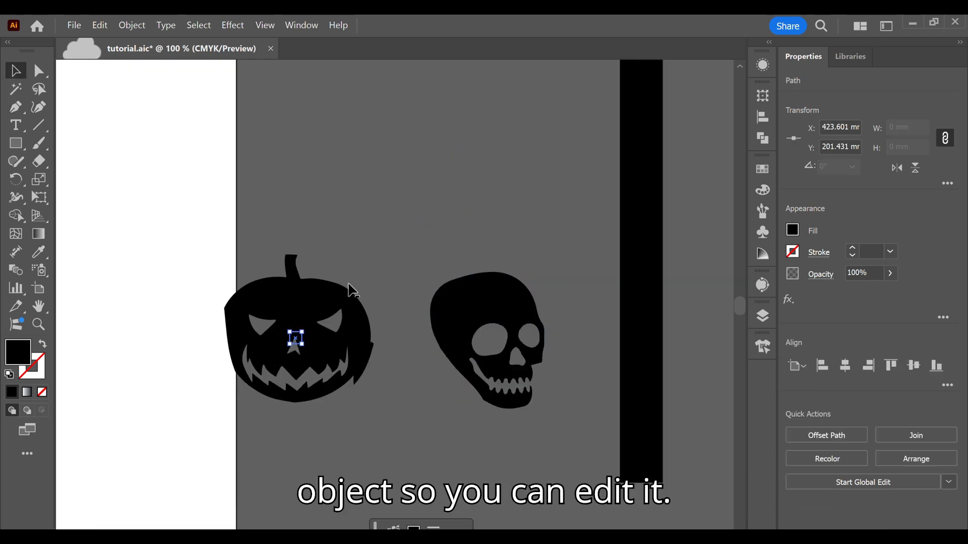
click(317, 304)
key(p)
drag(271, 358, 449, 353)
scroll(449, 353, up, 3)
scroll(449, 353, down, 1)
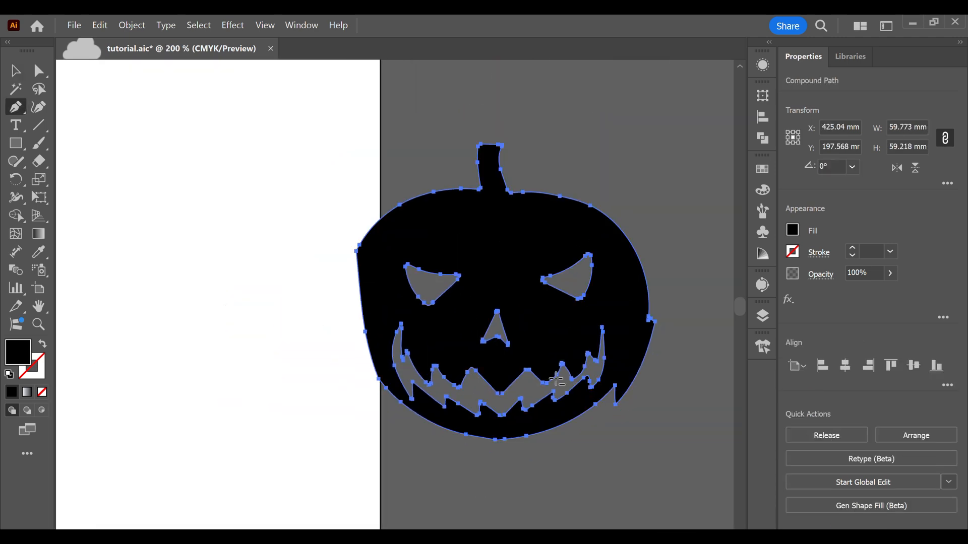
click(616, 404)
scroll(650, 325, up, 2)
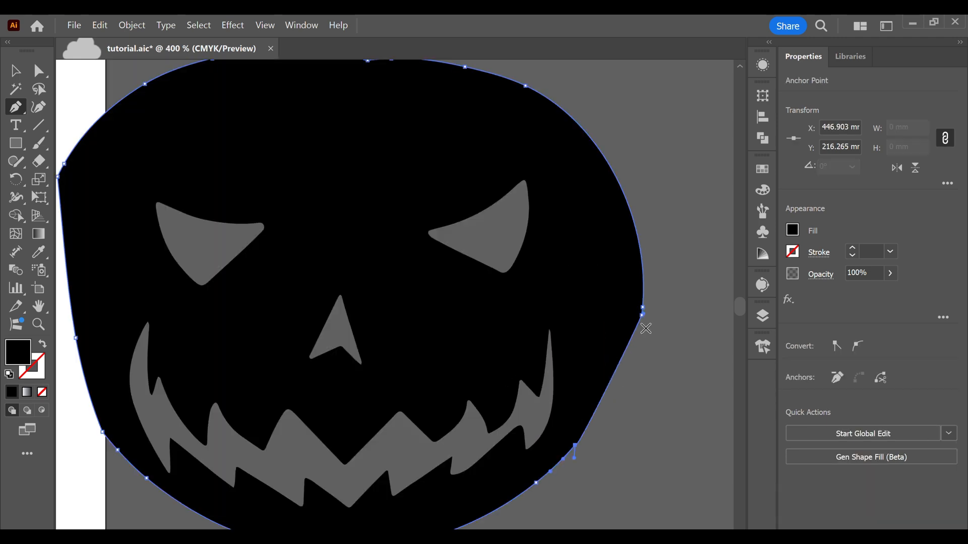
drag(575, 445, 621, 408)
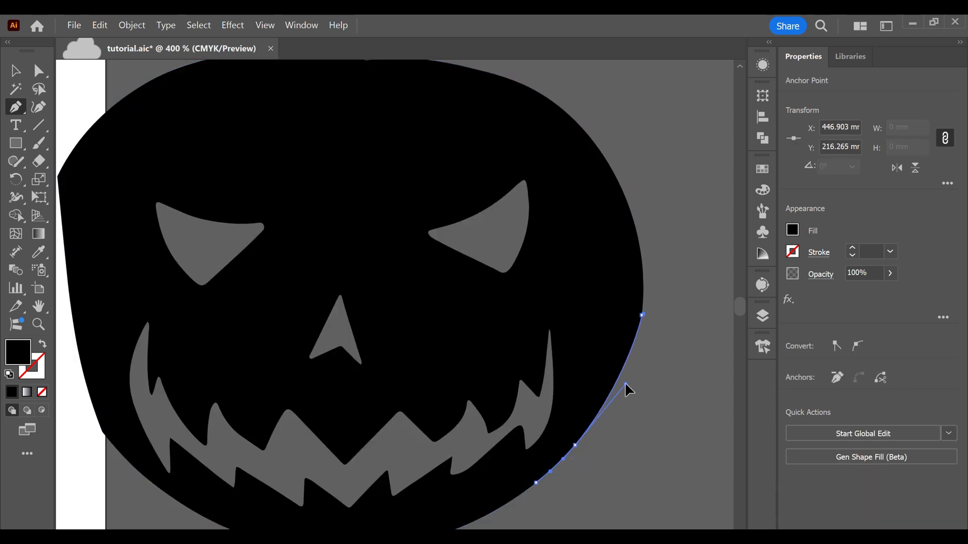
scroll(625, 382, down, 2)
Step: Reshape the pumpkin's flattened left edge into a rounded curve by moving its anchor point and handles outward
scroll(588, 339, up, 1)
scroll(292, 328, up, 1)
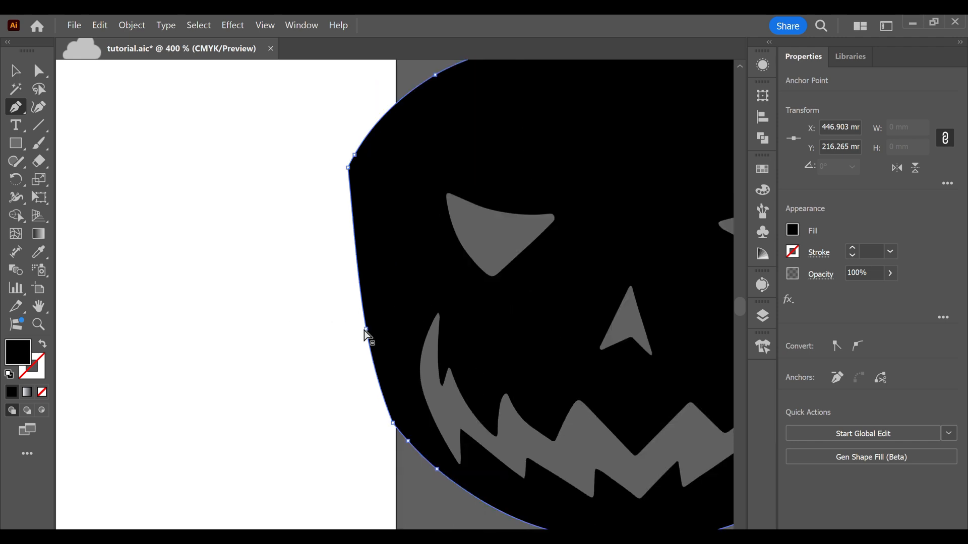
drag(365, 329, 350, 330)
drag(381, 396, 371, 398)
drag(353, 229, 338, 277)
drag(350, 330, 346, 329)
Step: Remove the extra anchor point on the pumpkin's bottom edge, smooth the curve there and deselect everything
scroll(362, 325, down, 3)
scroll(499, 413, up, 5)
click(345, 424)
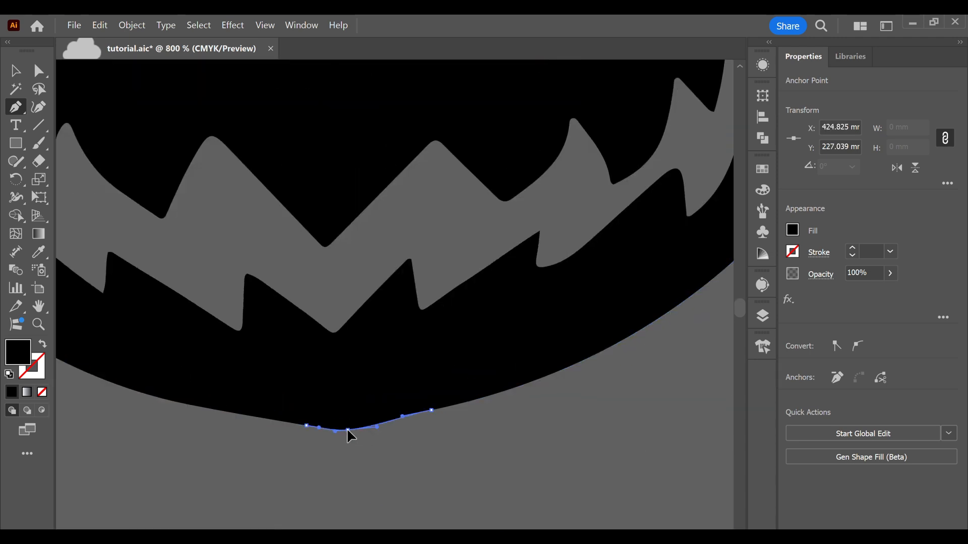
drag(323, 429, 357, 424)
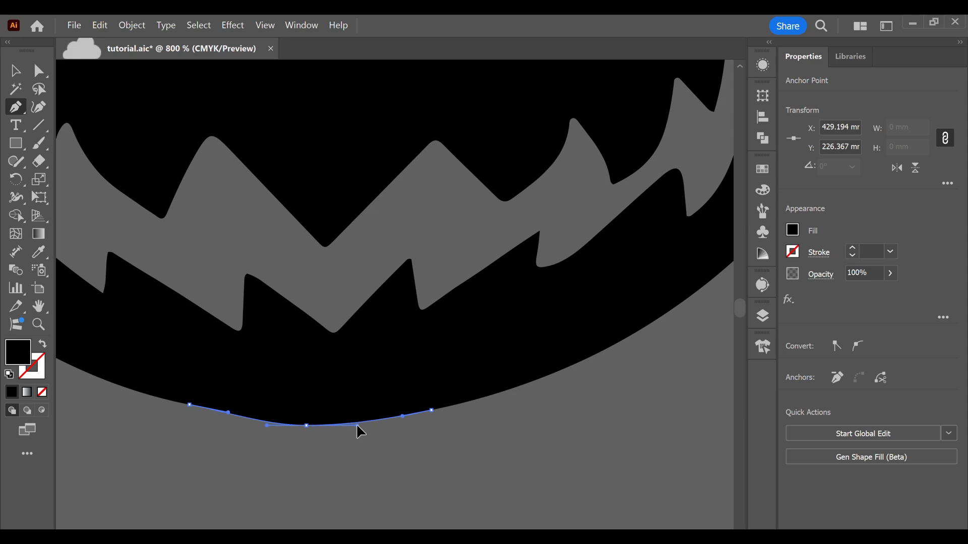
scroll(420, 416, down, 7)
key(v)
click(547, 249)
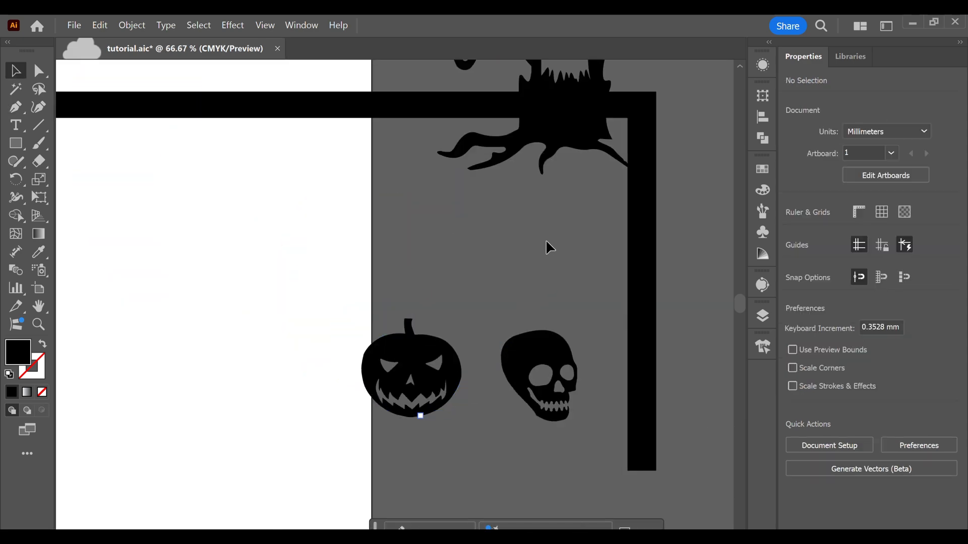
Step: Move the haunted tree clear of the pumpkin and place a copy of it outside the right side of the L-shaped frame
drag(570, 142, 450, 255)
click(450, 255)
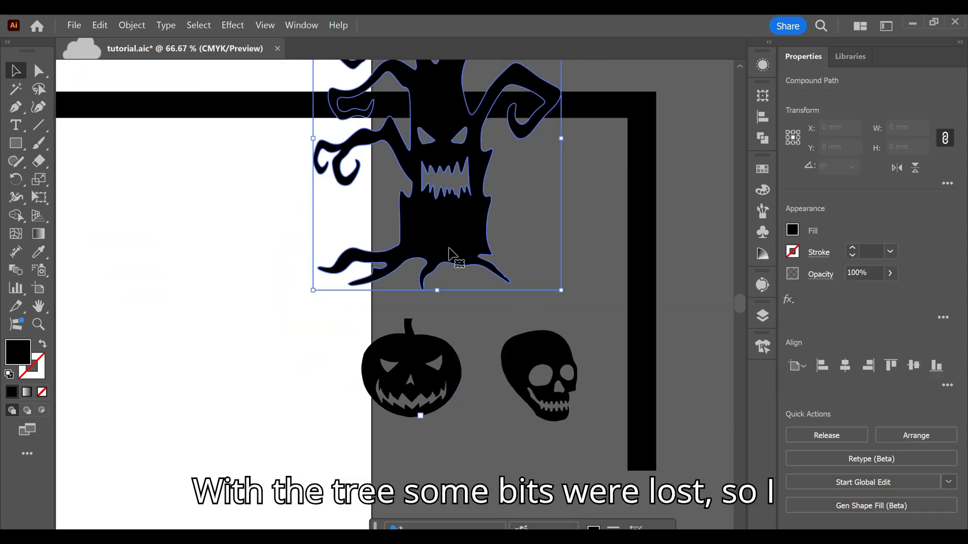
scroll(451, 255, down, 3)
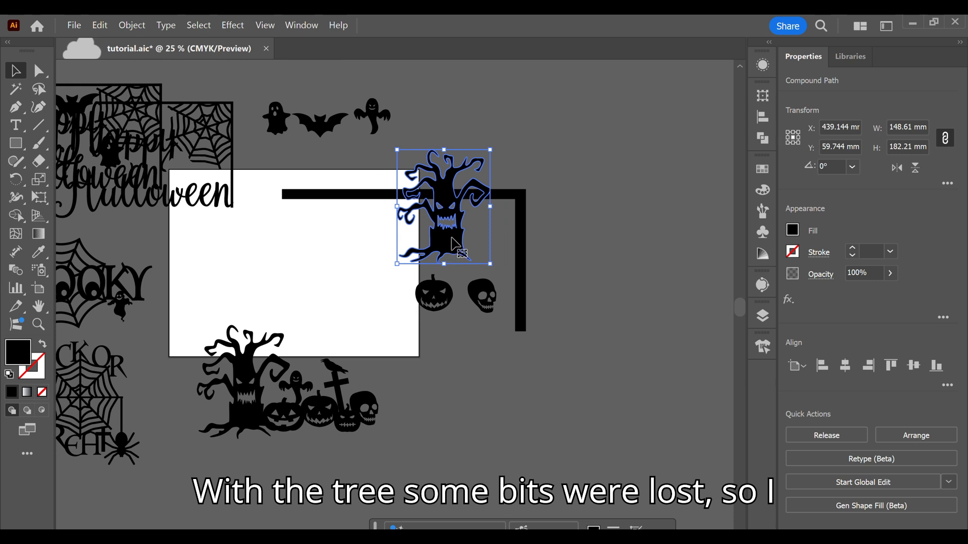
drag(452, 244, 440, 248)
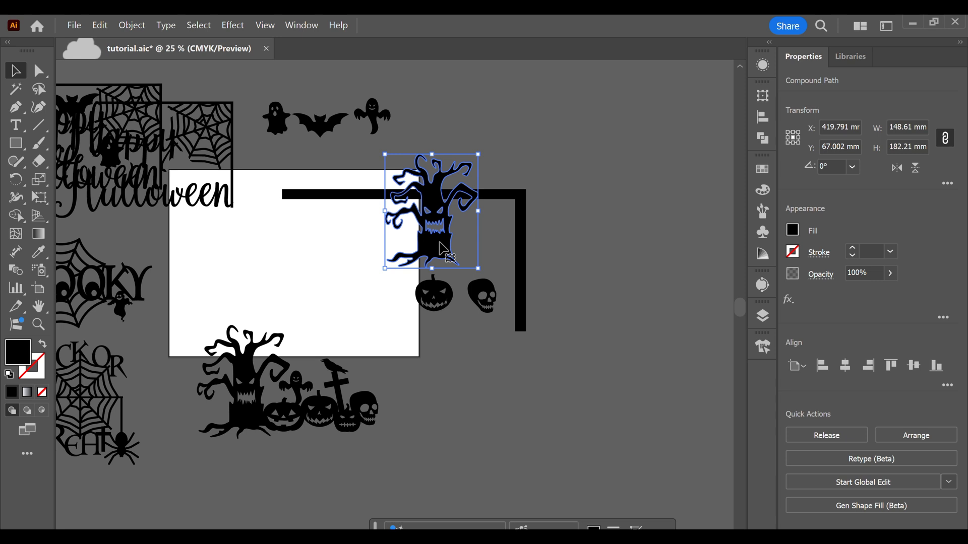
key(ctrl)
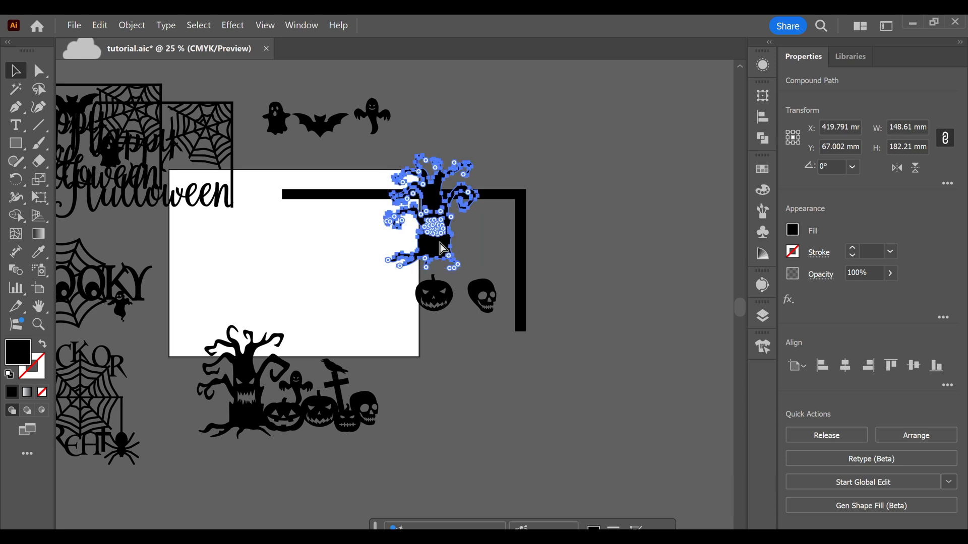
key(ctrl+v)
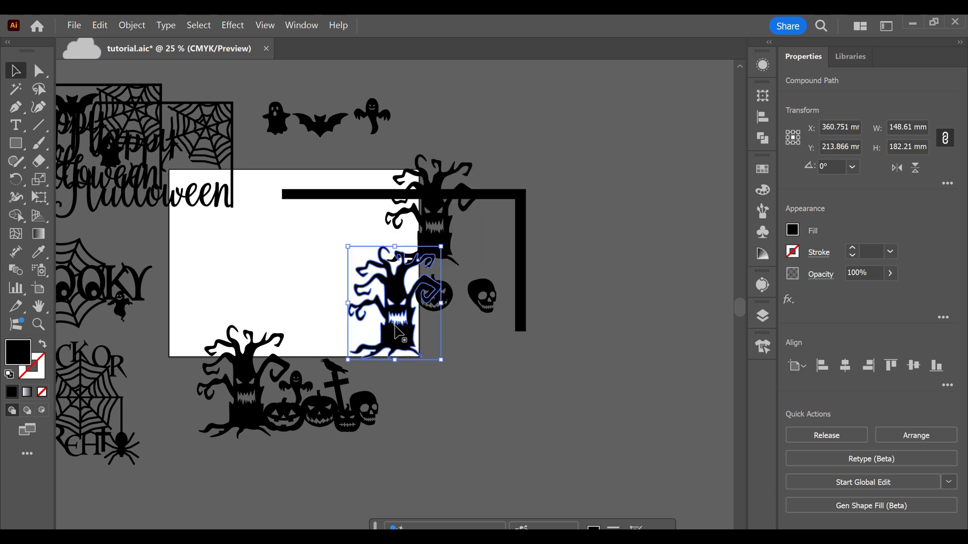
drag(398, 332, 581, 242)
Step: Cut the left root section off the copied tree's trunk with the Eraser tool
scroll(581, 242, up, 2)
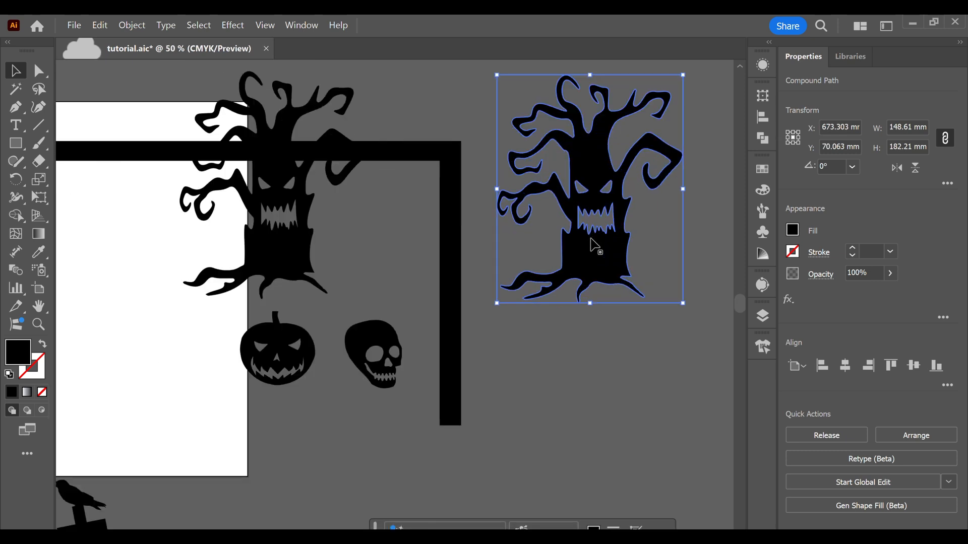
scroll(594, 245, up, 1)
key(shift+e)
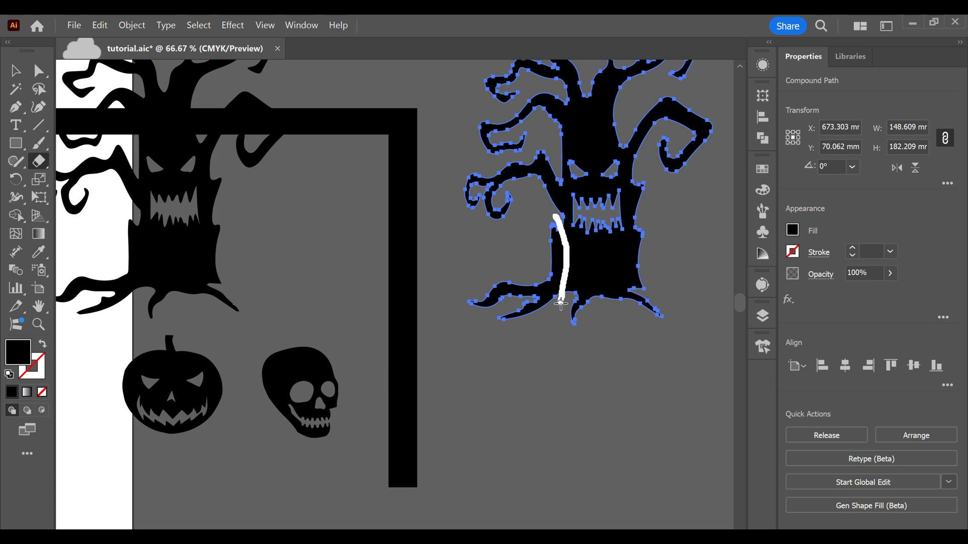
drag(560, 303, 562, 326)
key(v)
click(620, 400)
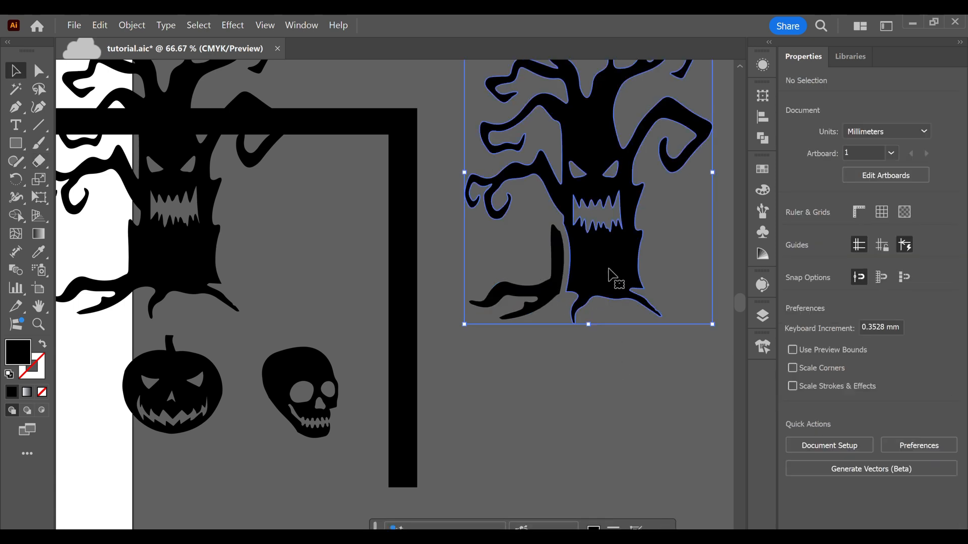
Step: Flip the cut-off root horizontally, fit it onto the right base of the original tree and unite both shapes
drag(551, 281, 363, 288)
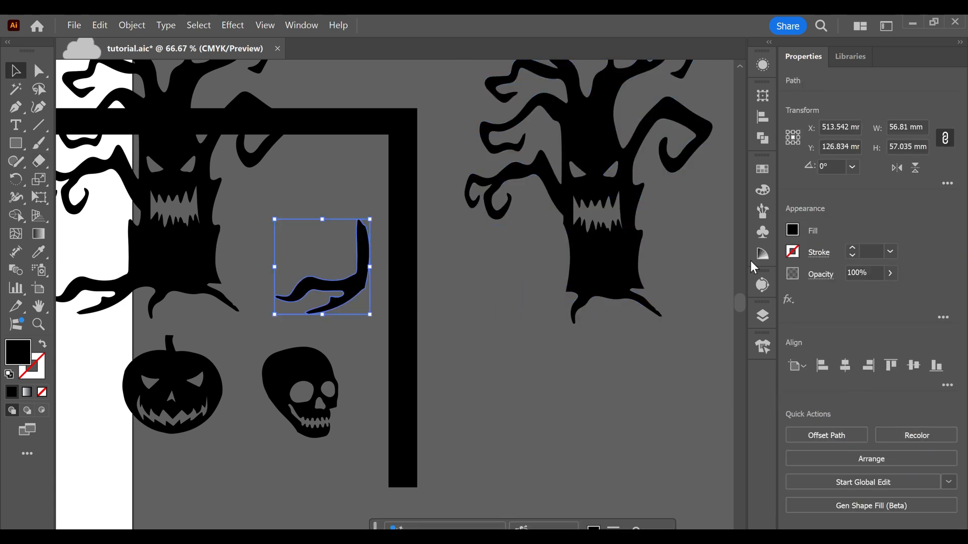
click(898, 168)
drag(287, 258, 210, 260)
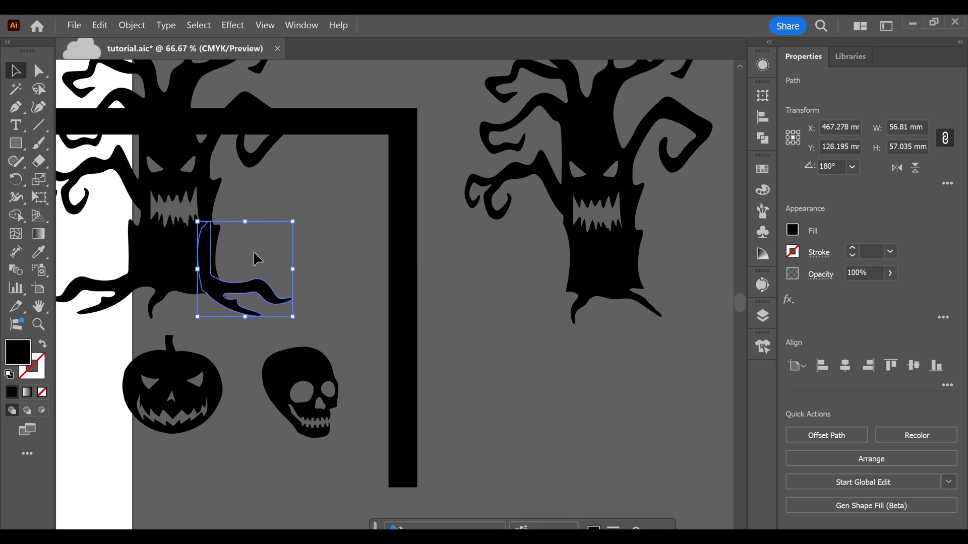
shift+click(191, 276)
click(795, 433)
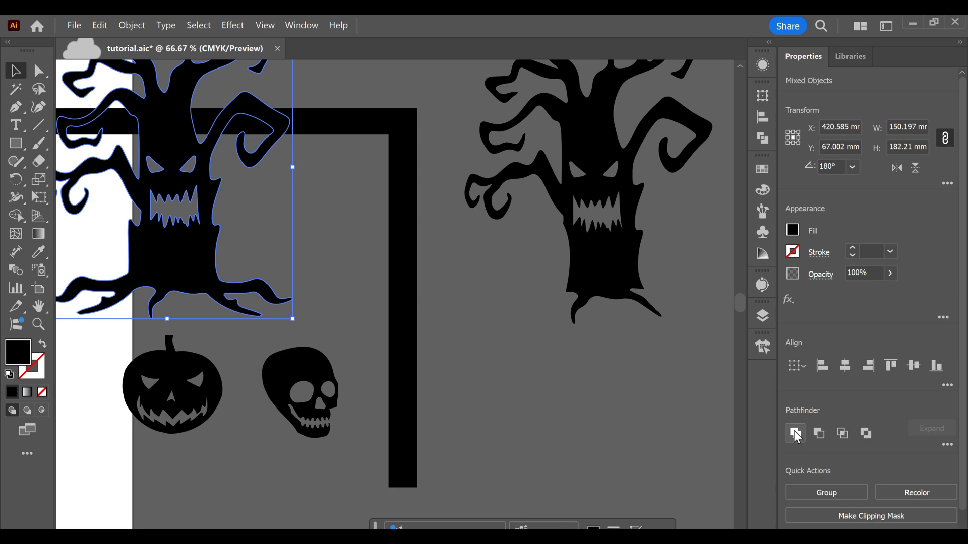
Step: Move the leftover tree copy away from the frame and place the rebuilt tree over the frame's upper right corner
scroll(279, 277, down, 2)
drag(234, 279, 315, 272)
scroll(314, 267, down, 1)
drag(418, 274, 533, 378)
drag(306, 256, 341, 211)
scroll(341, 211, up, 1)
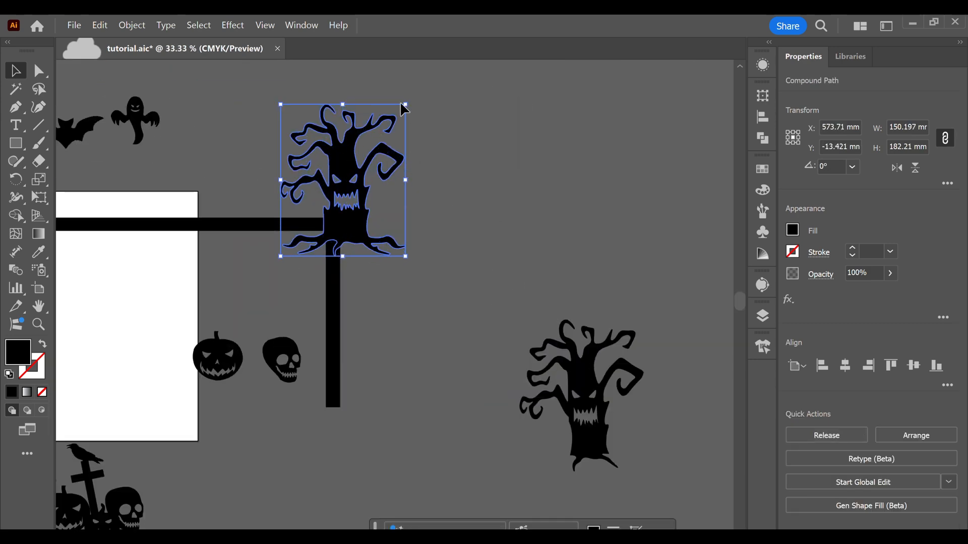
ctrl+click(383, 132)
drag(407, 106, 376, 145)
key(ctrl+z)
Step: Scale down the rebuilt tree and stand it on top of the frame's corner
click(428, 183)
drag(349, 217, 407, 212)
drag(465, 104, 399, 176)
drag(376, 217, 333, 190)
Step: Place a copy of the SPOOKY spiderweb group on the artboard beneath the frame's horizontal bar
scroll(333, 191, down, 2)
drag(298, 250, 492, 306)
scroll(244, 333, up, 2)
scroll(244, 334, down, 2)
drag(237, 323, 385, 315)
scroll(367, 319, up, 3)
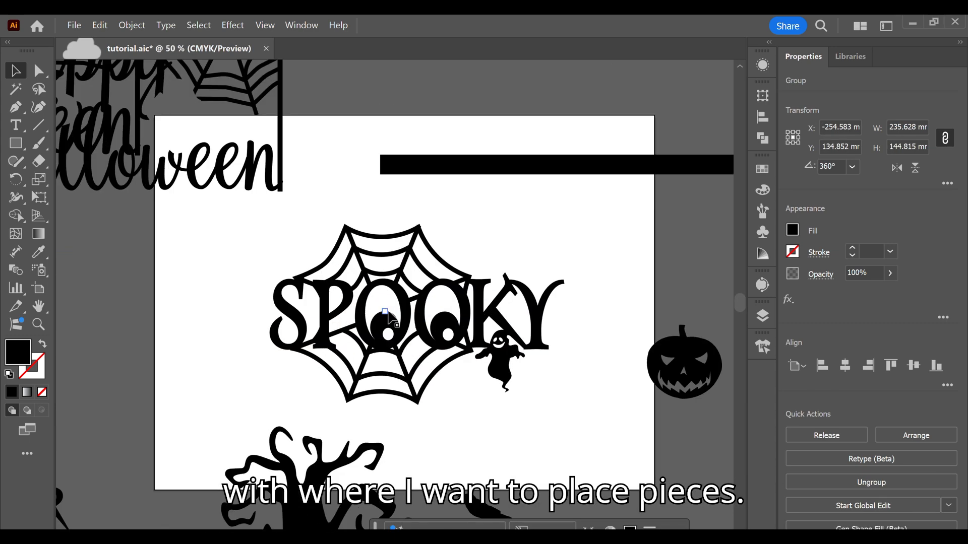
drag(445, 333, 485, 293)
Step: Separate the ghost from the letter K in the copied SPOOKY design with the Eraser tool
scroll(419, 346, down, 1)
scroll(531, 319, up, 3)
key(shift+e)
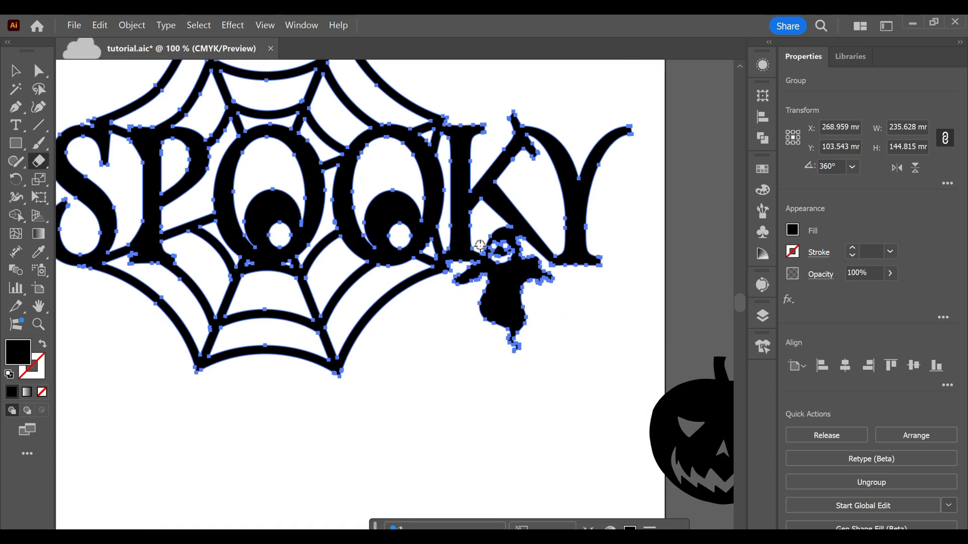
scroll(507, 232, up, 2)
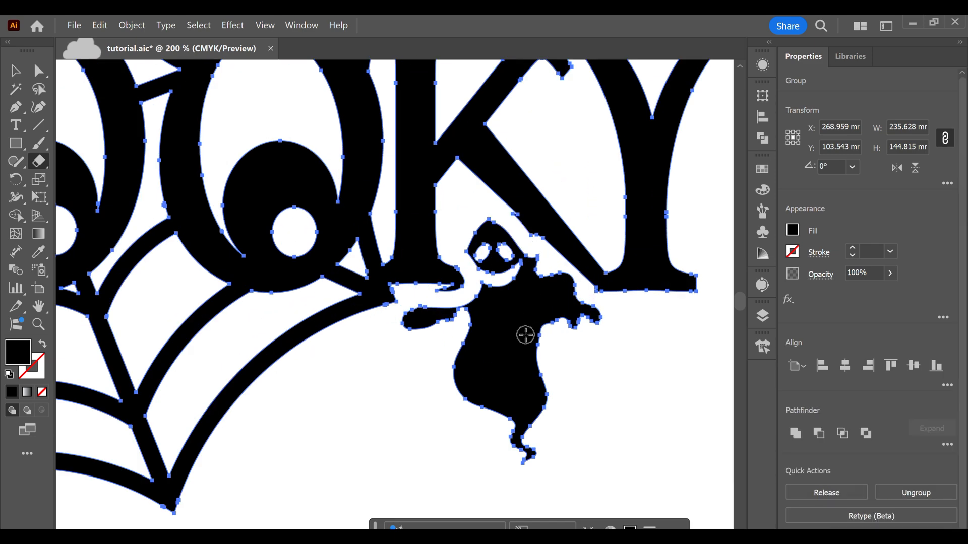
Step: Ungroup the copied SPOOKY design and delete the ghost below the letter K
key(v)
click(523, 313)
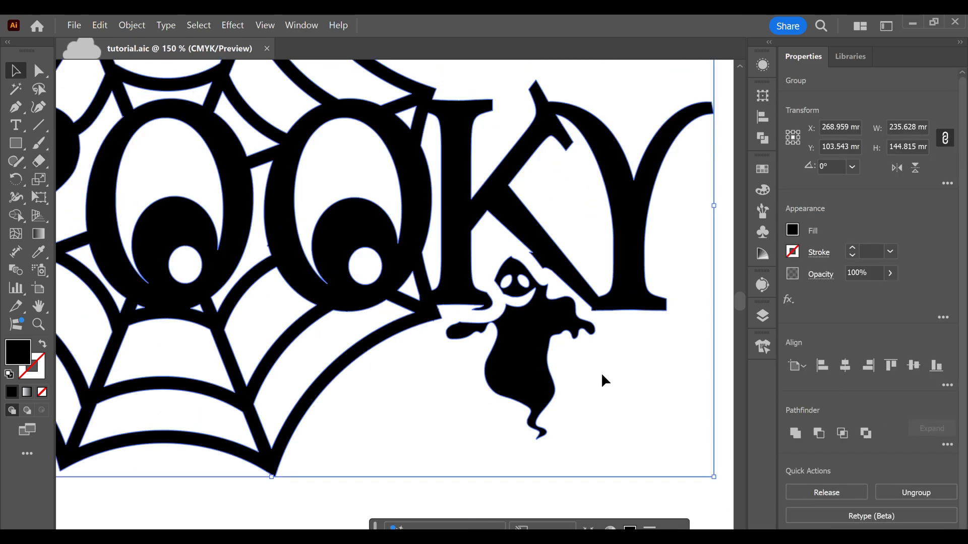
key(ctrl+shift+g)
click(540, 342)
key(Delete)
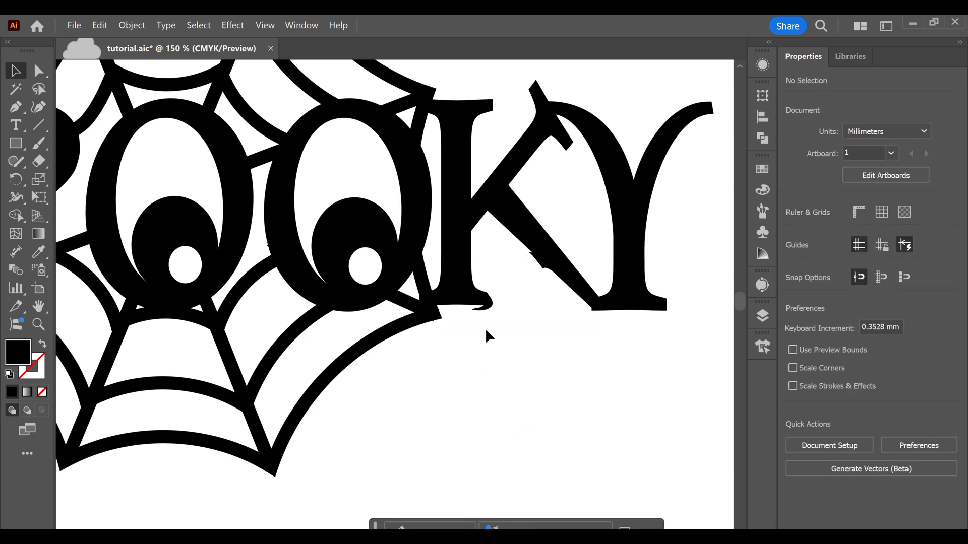
key(p)
scroll(434, 268, up, 6)
click(434, 261)
scroll(437, 265, up, 2)
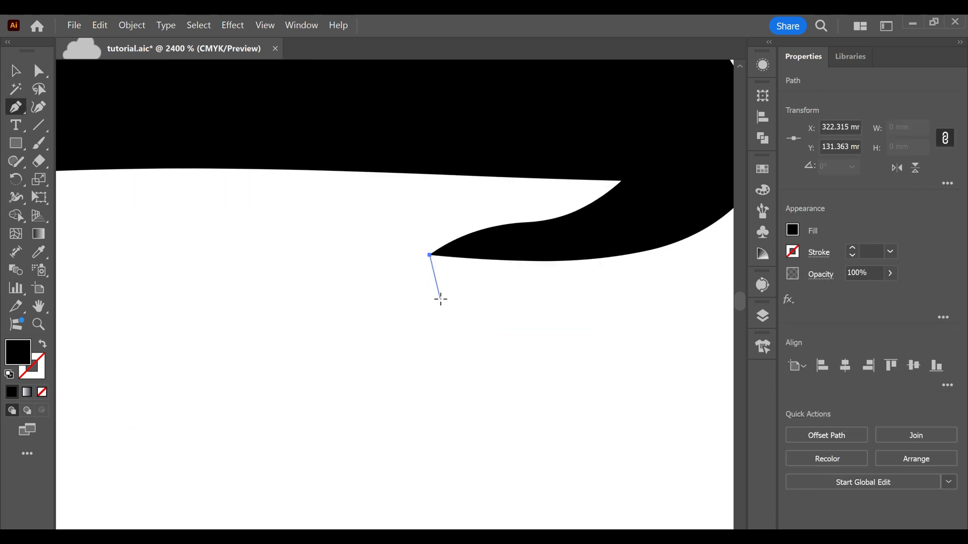
key(ctrl+z)
Step: Select the SPOOKY shape and remove the pointed curl's anchor points under the K's foot with the Pen tool
key(v)
click(477, 256)
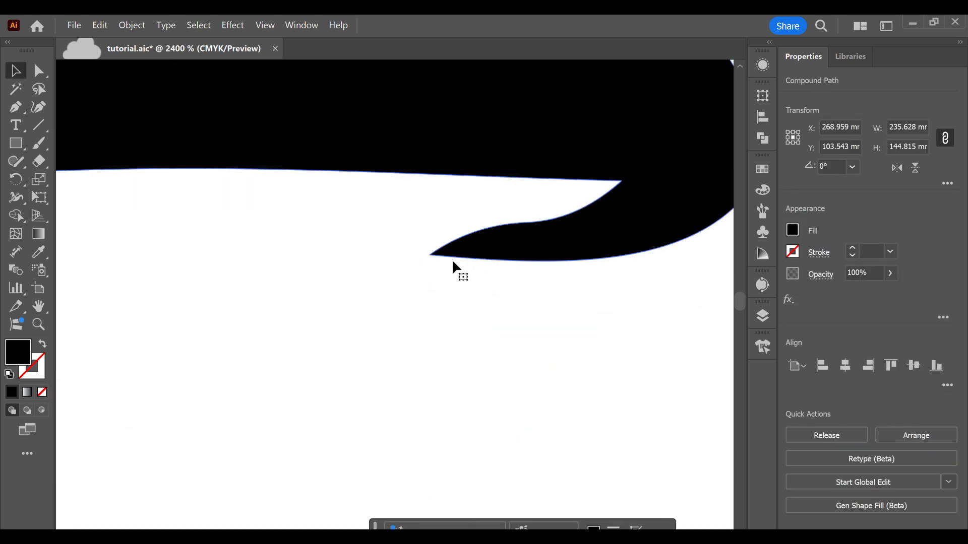
key(p)
click(429, 254)
click(527, 222)
drag(590, 221, 469, 315)
scroll(473, 313, down, 5)
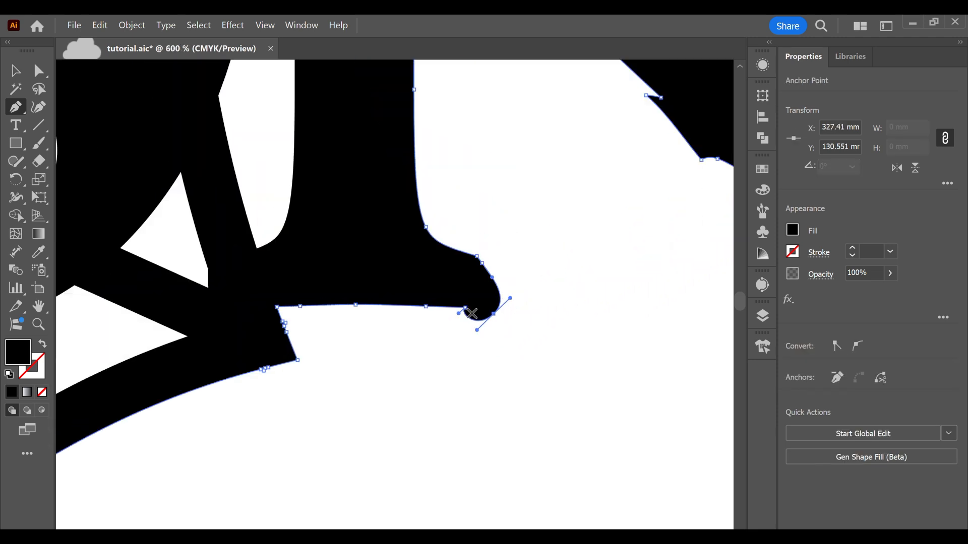
Step: Remove the remaining extra anchor points on the K's foot and round its right end by adjusting the curve handles
scroll(475, 311, up, 2)
click(496, 313)
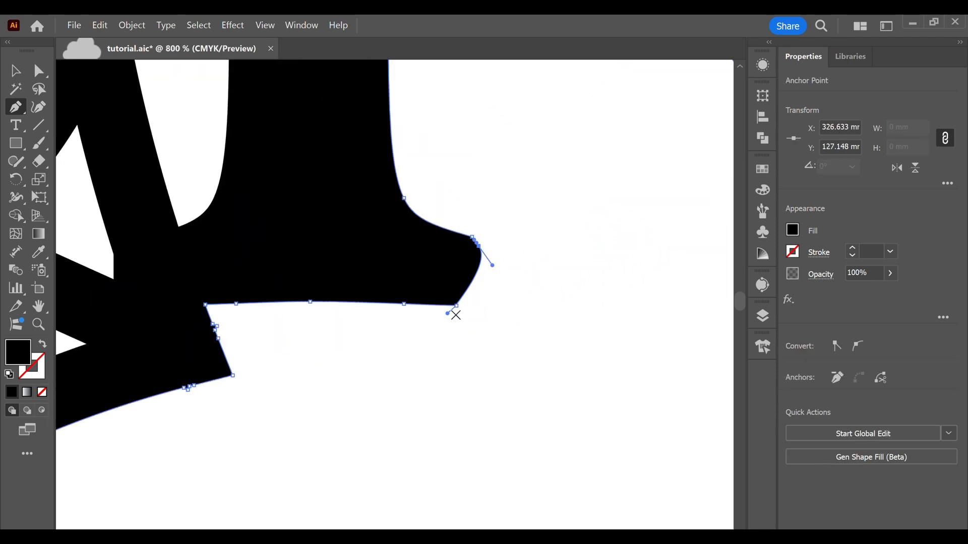
drag(456, 306, 508, 306)
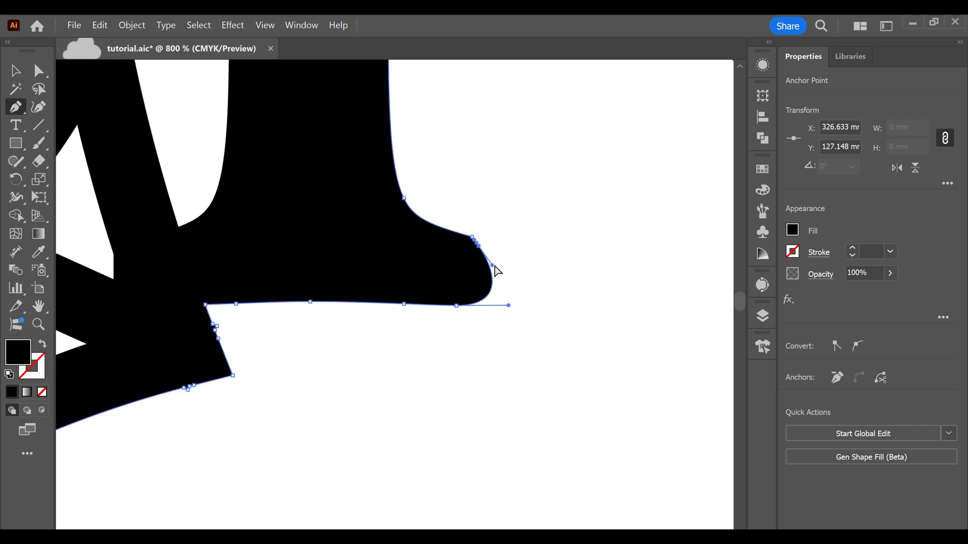
drag(493, 266, 515, 266)
click(479, 246)
scroll(484, 245, up, 4)
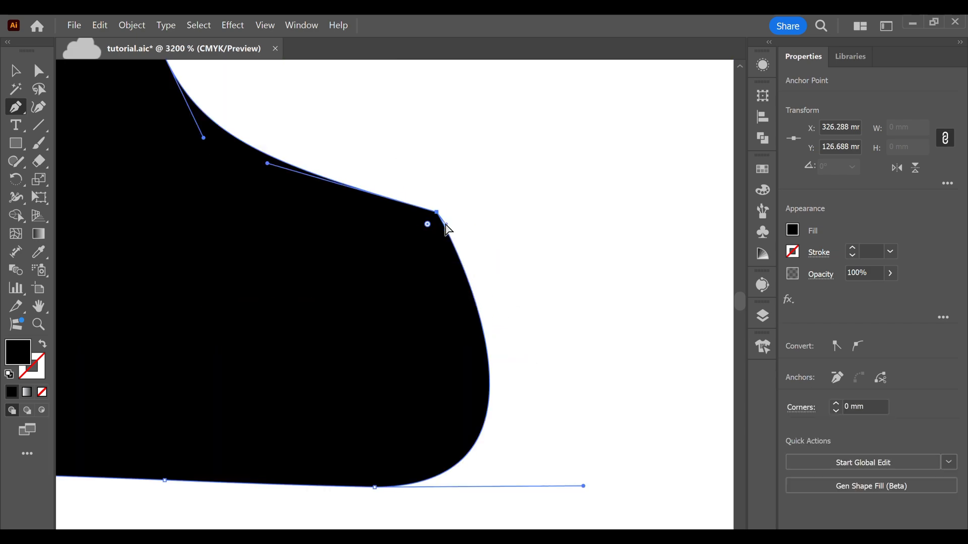
drag(443, 225, 611, 240)
scroll(609, 240, down, 9)
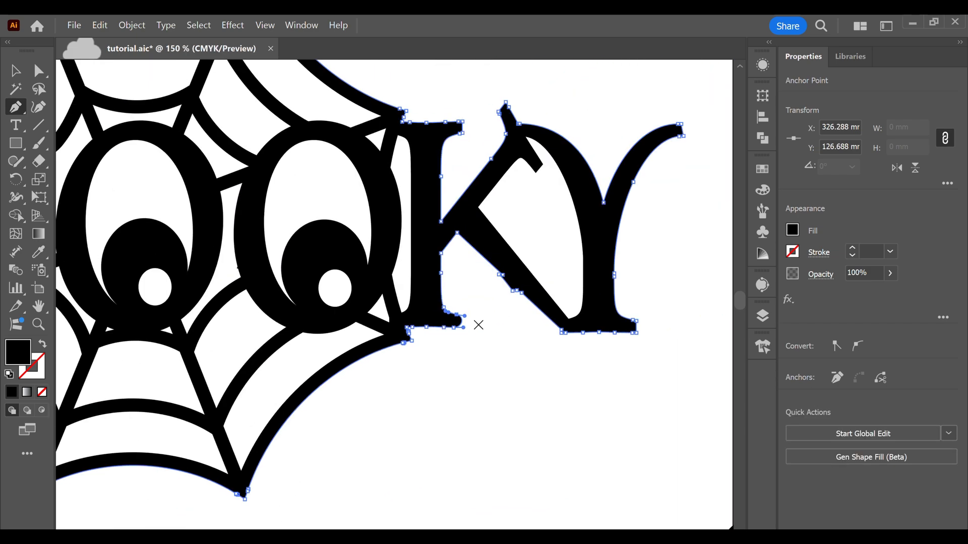
Step: Remove the bump's anchor points on the underside of the K's diagonal leg and straighten the edge there
scroll(530, 317, up, 4)
click(464, 216)
scroll(478, 211, up, 3)
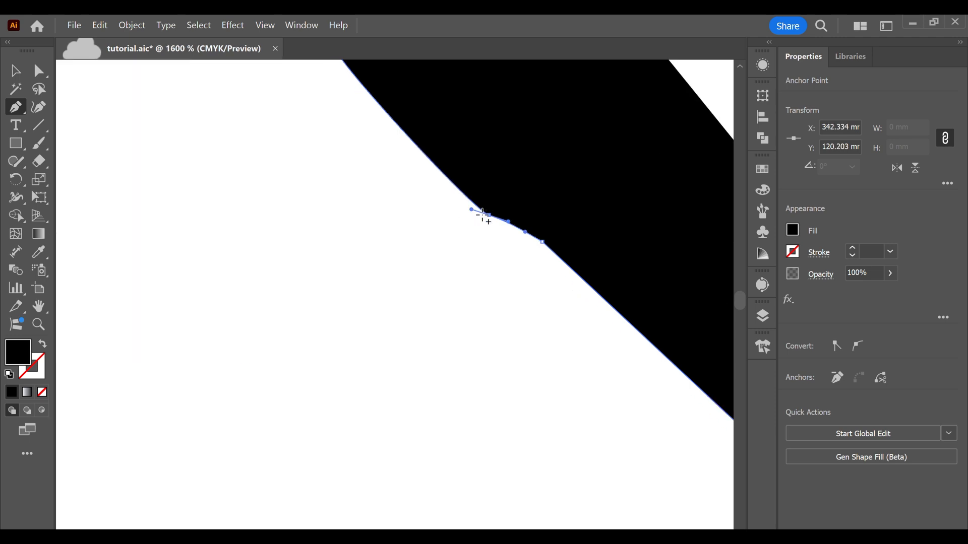
click(488, 216)
scroll(492, 218, down, 3)
scroll(441, 170, up, 4)
drag(428, 126, 423, 267)
scroll(424, 267, up, 1)
scroll(418, 267, up, 4)
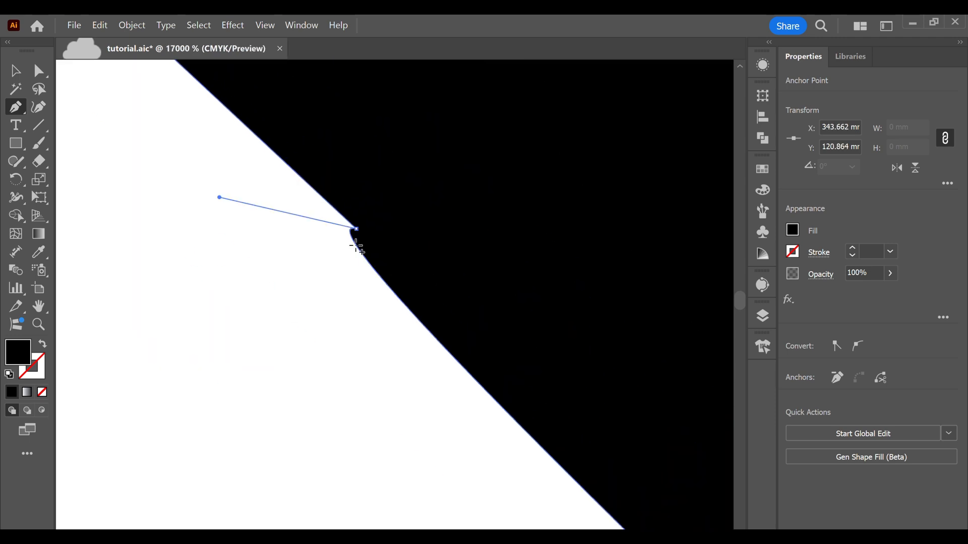
drag(219, 198, 469, 342)
scroll(524, 397, down, 6)
scroll(526, 404, down, 10)
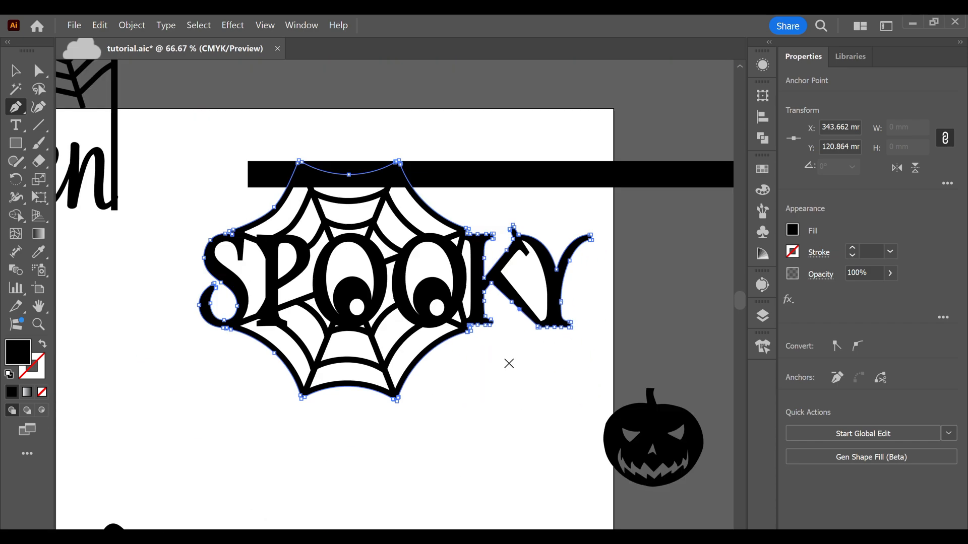
Step: Position the SPOOKY web so its letters stand on the frame's horizontal bar and shift the tree slightly left
key(v)
drag(420, 318, 590, 204)
scroll(544, 248, down, 2)
scroll(591, 203, down, 1)
drag(590, 204, 395, 267)
scroll(453, 264, up, 1)
drag(565, 241, 546, 236)
Step: Scale down the skull and set it on top of the letter K
click(526, 402)
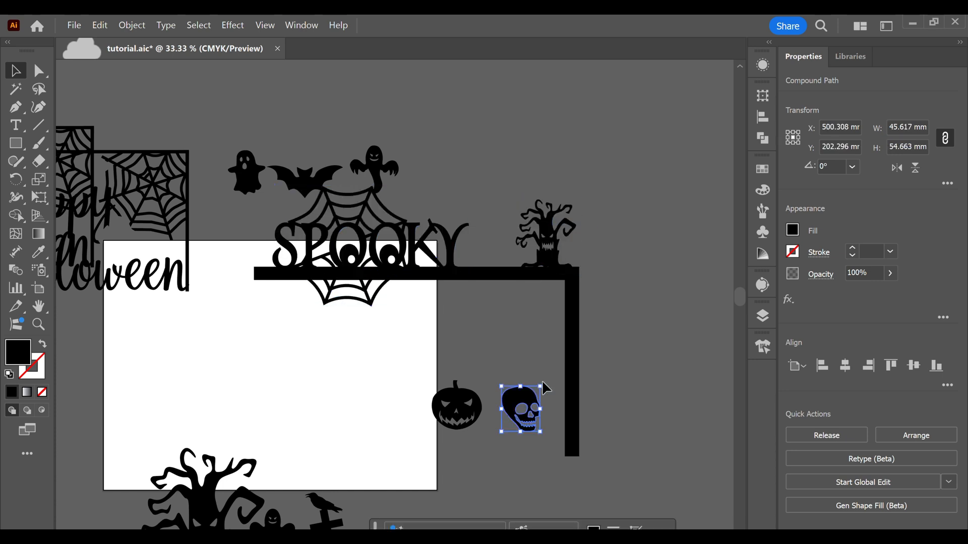
drag(541, 387, 395, 167)
scroll(416, 219, up, 3)
scroll(415, 188, down, 3)
Step: Reduce the pumpkin to about 29.6 mm wide and seat it on the horizontal bar beside the letter Y
click(389, 342)
drag(461, 374, 465, 230)
scroll(458, 231, up, 2)
key(Up)
key(Up)
key(Up)
key(Up)
key(Up)
key(Up)
key(Up)
key(Up)
key(Up)
key(Up)
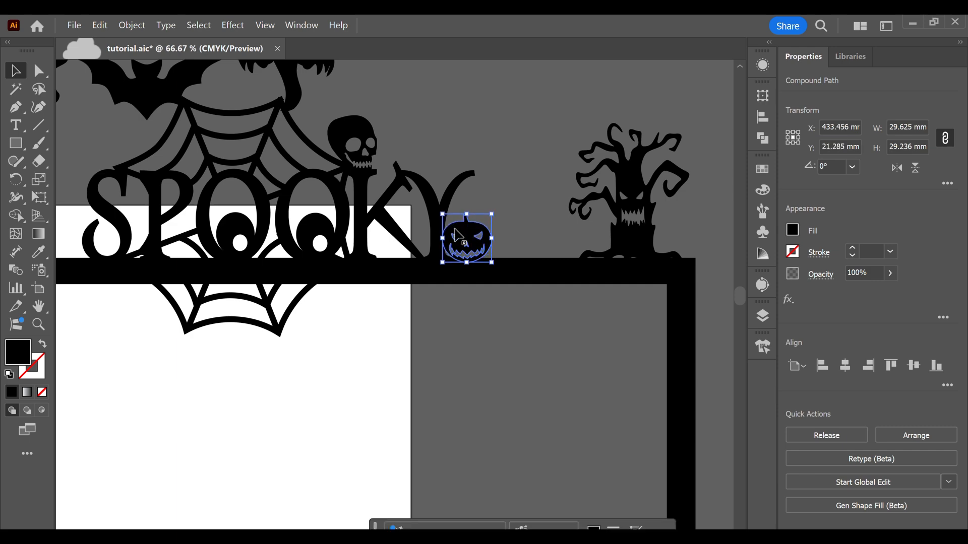
click(426, 374)
Step: Move the grinning ghost next to the tree and scale it down to about 39 mm wide
scroll(426, 373, down, 4)
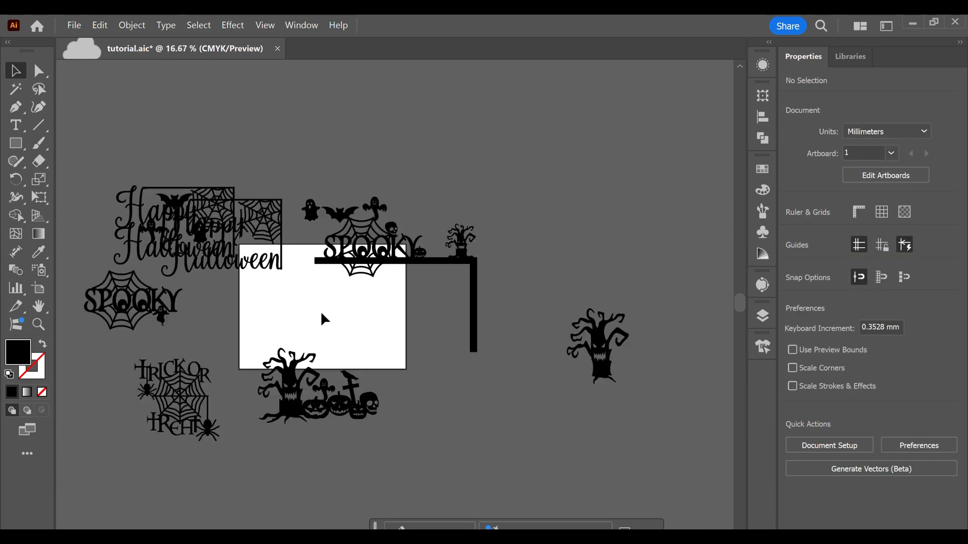
scroll(321, 314, up, 1)
scroll(321, 313, up, 1)
click(532, 236)
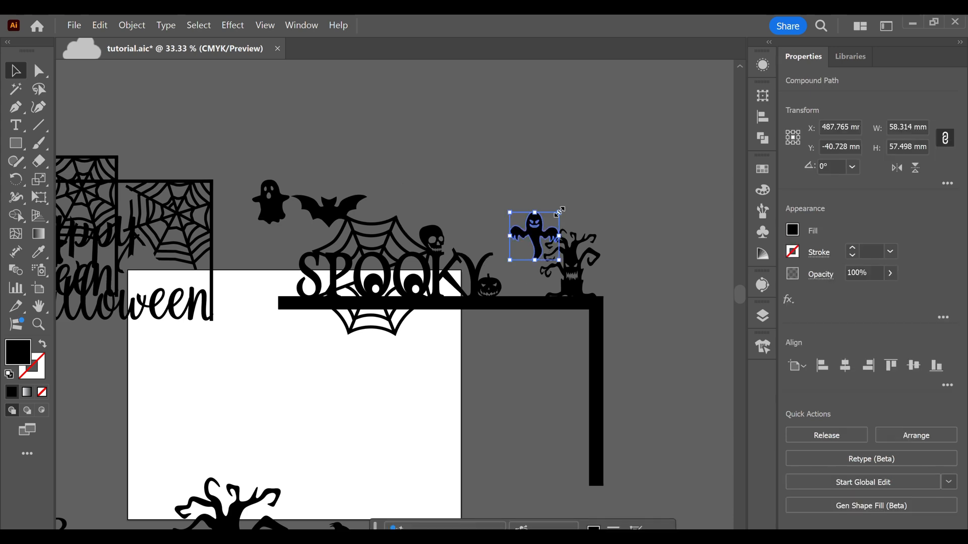
drag(554, 217, 543, 228)
scroll(529, 246, down, 1)
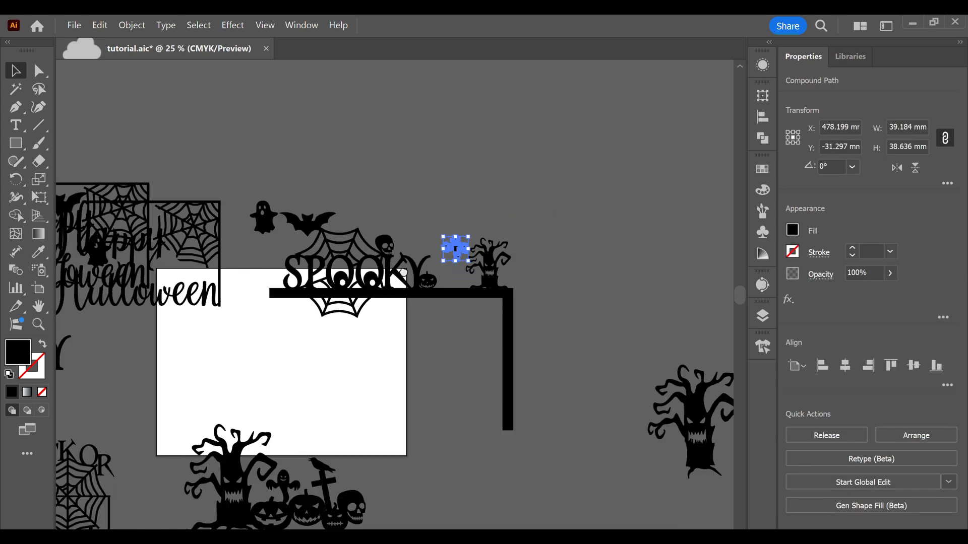
Step: Duplicate the small pumpkin to its right and place the grinning ghost between the two pumpkins
scroll(431, 271, up, 1)
click(421, 279)
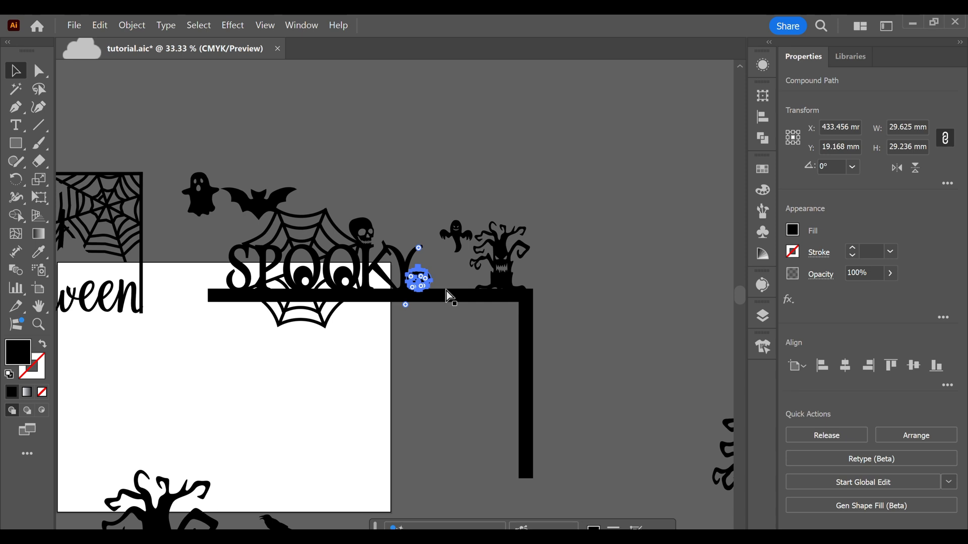
drag(419, 279, 467, 282)
drag(456, 236, 453, 279)
click(447, 332)
Step: Nudge the second pumpkin down onto the horizontal bar and left toward the ghost, and deselect it
scroll(454, 278, up, 1)
key(Down)
key(Down)
key(Down)
key(Down)
key(Down)
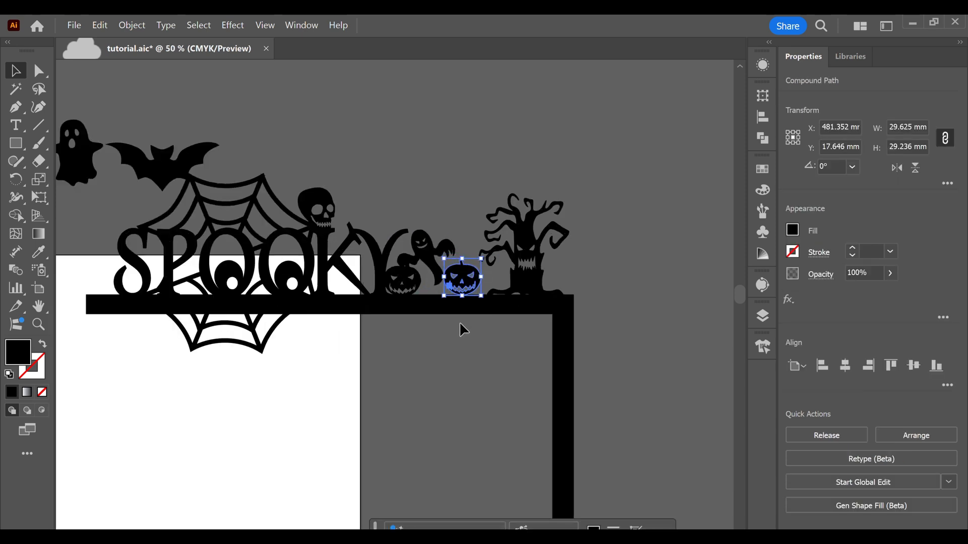
click(460, 333)
click(468, 293)
key(Left)
key(Left)
key(Left)
key(Left)
key(Down)
key(Down)
key(Down)
click(456, 348)
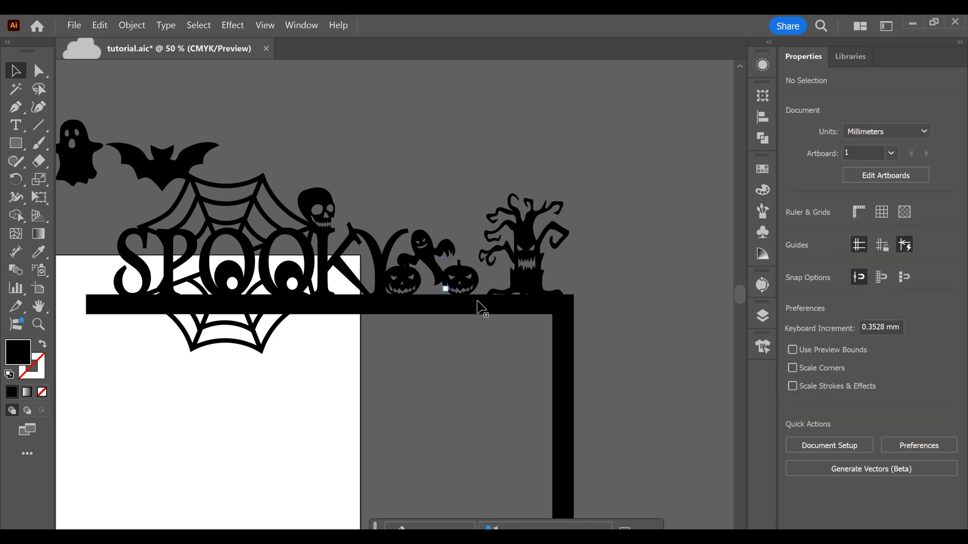
Step: Move the bat to the outer corner beside the tree and rotate it to about 310°, overlapping the L-shaped piece
scroll(454, 315, down, 1)
drag(382, 222, 554, 289)
click(579, 272)
click(566, 285)
scroll(554, 289, down, 1)
scroll(507, 320, up, 2)
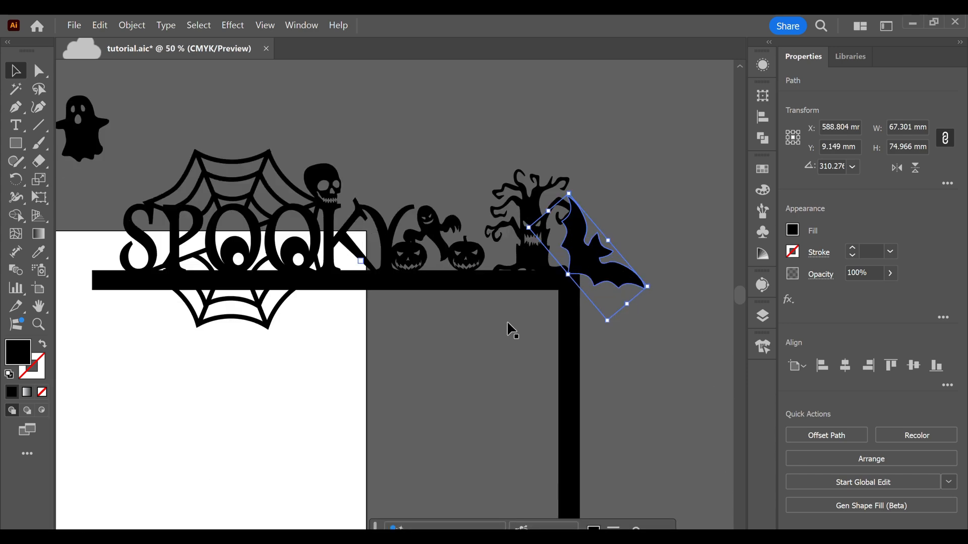
Step: Duplicate the TRICK OR TREAT spiderweb design and place the copy beneath the L-shaped corner piece
scroll(503, 317, down, 3)
drag(247, 456, 225, 334)
scroll(476, 402, up, 3)
scroll(484, 396, down, 1)
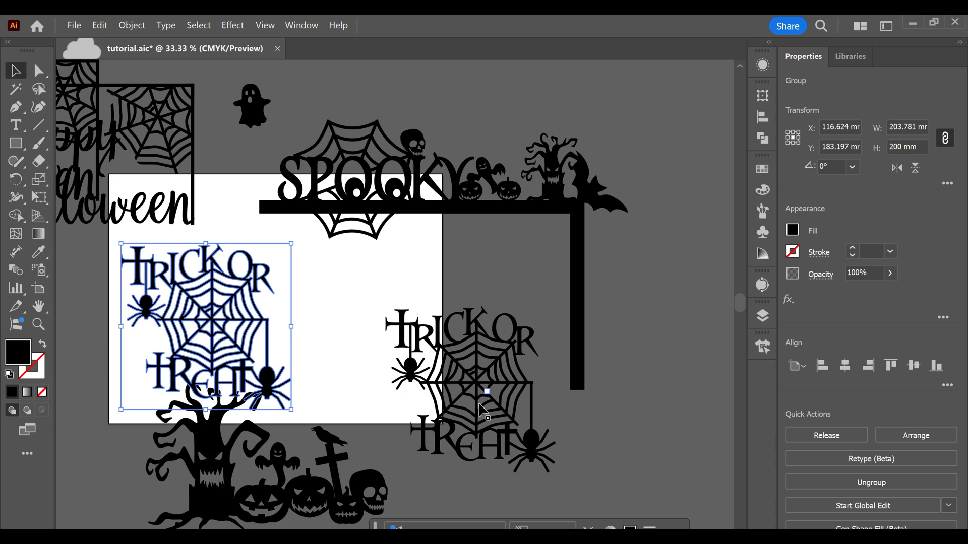
Step: Erase across the large spider's hanging thread and the two legs touching the final T of TREAT in the copied design
scroll(483, 411, up, 3)
key(shift+e)
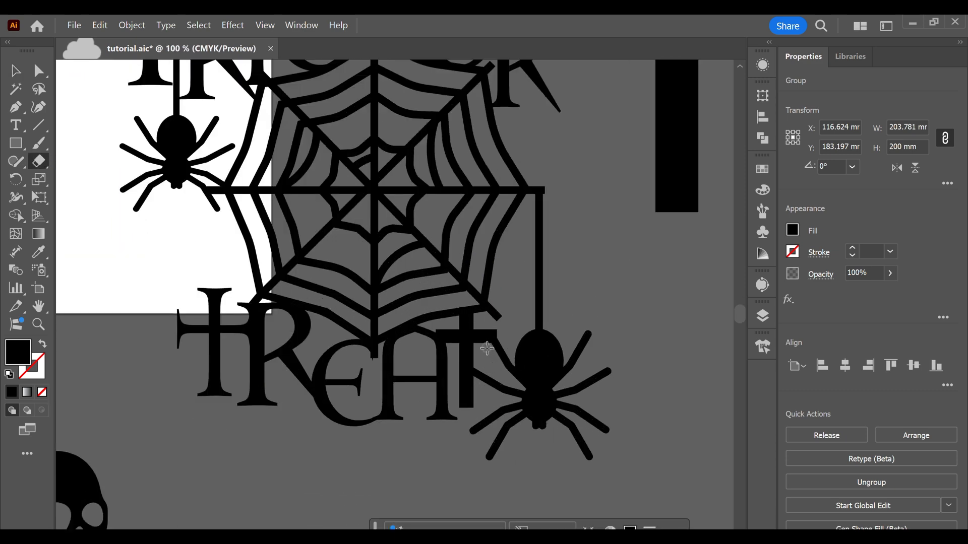
key(v)
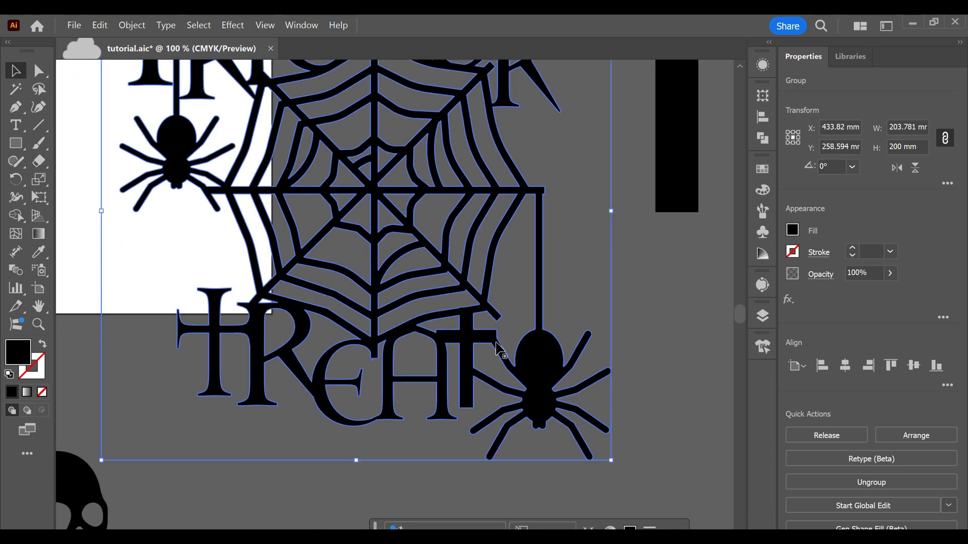
key(shift+e)
drag(524, 292, 553, 292)
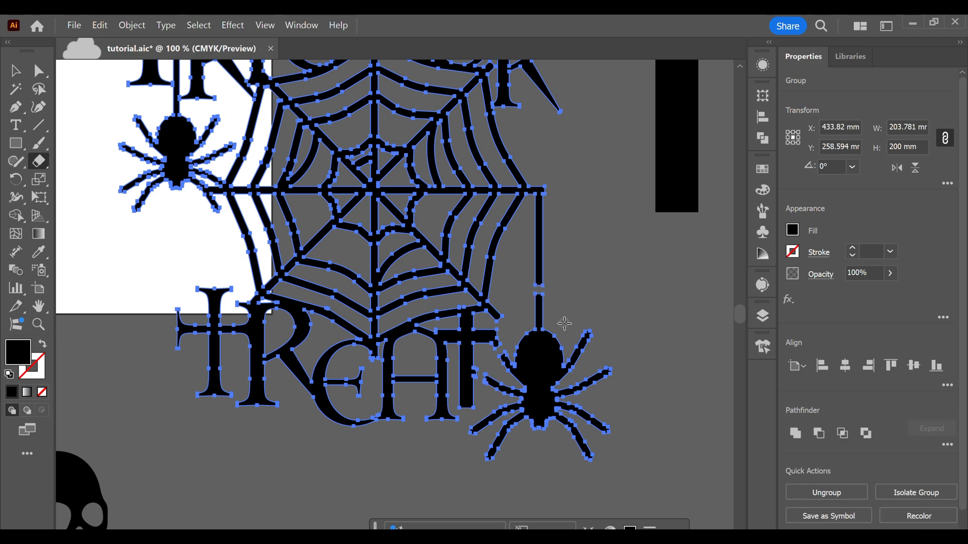
drag(253, 256, 386, 397)
scroll(341, 322, down, 1)
drag(433, 368, 312, 275)
Step: Ungroup the copied design and move the large spider away from the web and lettering
scroll(312, 275, up, 1)
key(v)
right_click(514, 408)
click(557, 330)
click(564, 337)
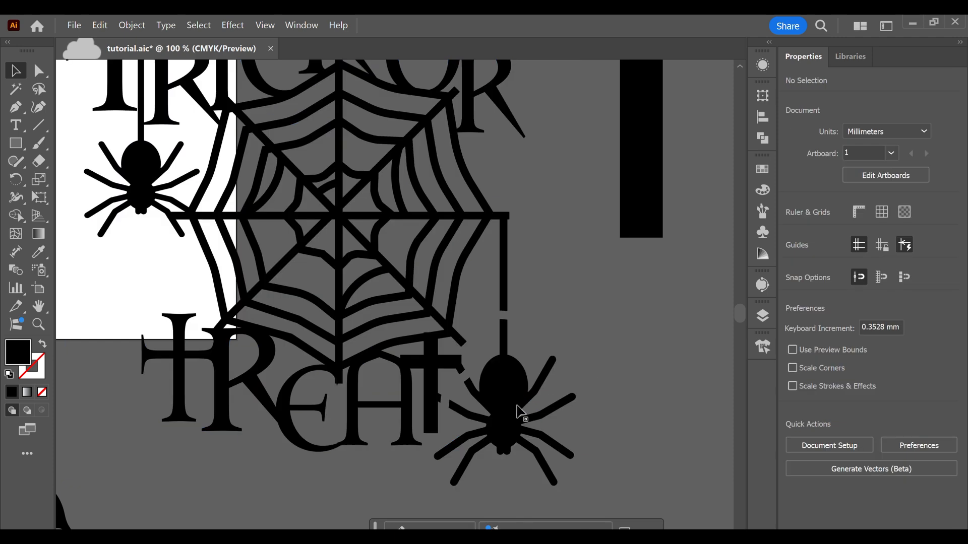
drag(519, 411, 614, 388)
Step: Select the cut end of the detached spider's upper-left leg and round its corners to about 1.23 mm
scroll(585, 375, up, 2)
key(a)
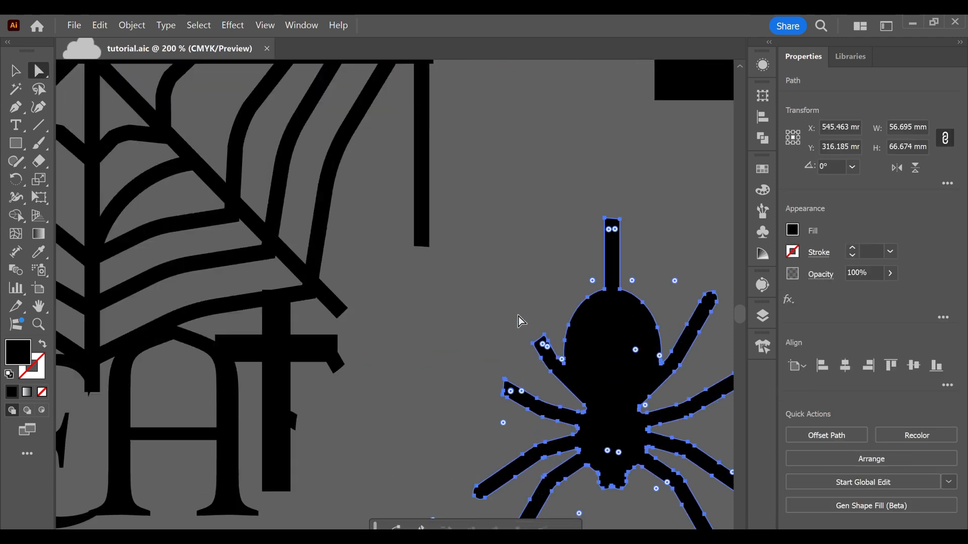
click(543, 337)
mouse_move(543, 337)
mouse_down()
mouse_move(536, 323)
mouse_move(533, 348)
mouse_up()
scroll(533, 316, up, 2)
click(568, 285)
scroll(548, 368, down, 2)
click(539, 348)
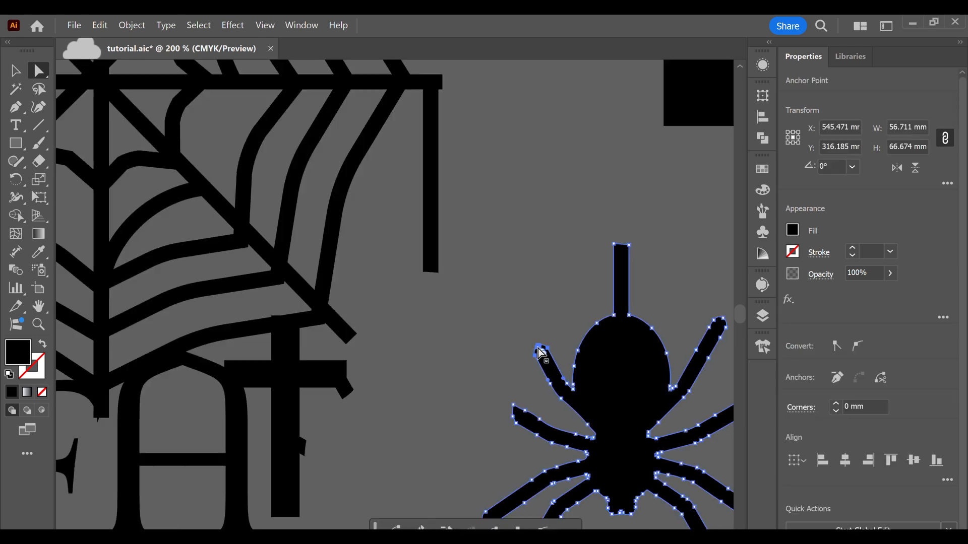
scroll(535, 345, up, 3)
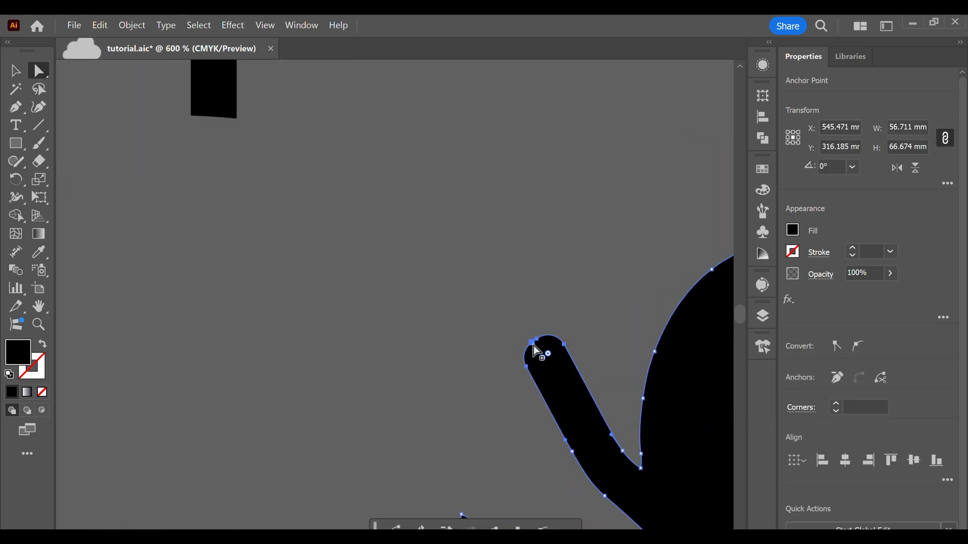
Step: Select the anchor points at the cut end of the spider's second left leg and adjust its corners
scroll(501, 233, down, 4)
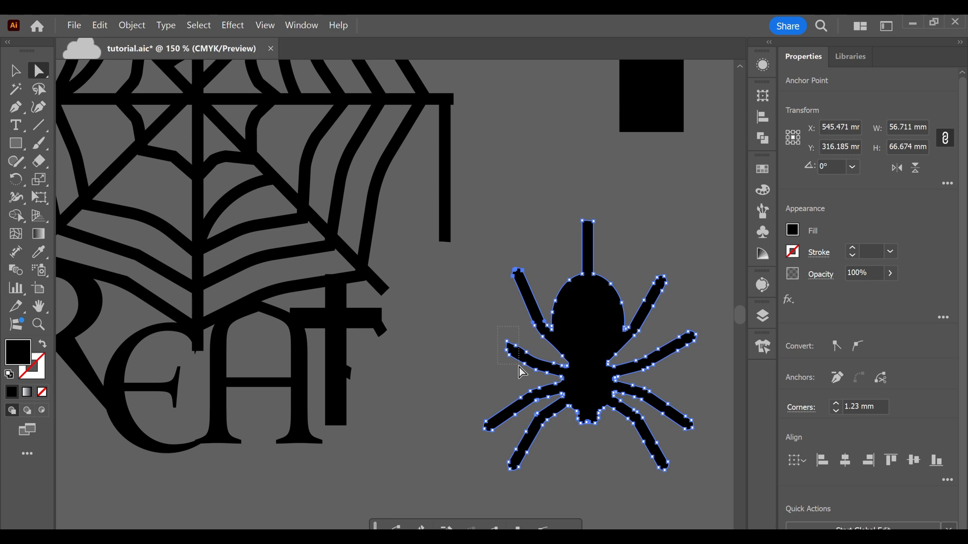
scroll(521, 372, up, 2)
scroll(507, 342, up, 3)
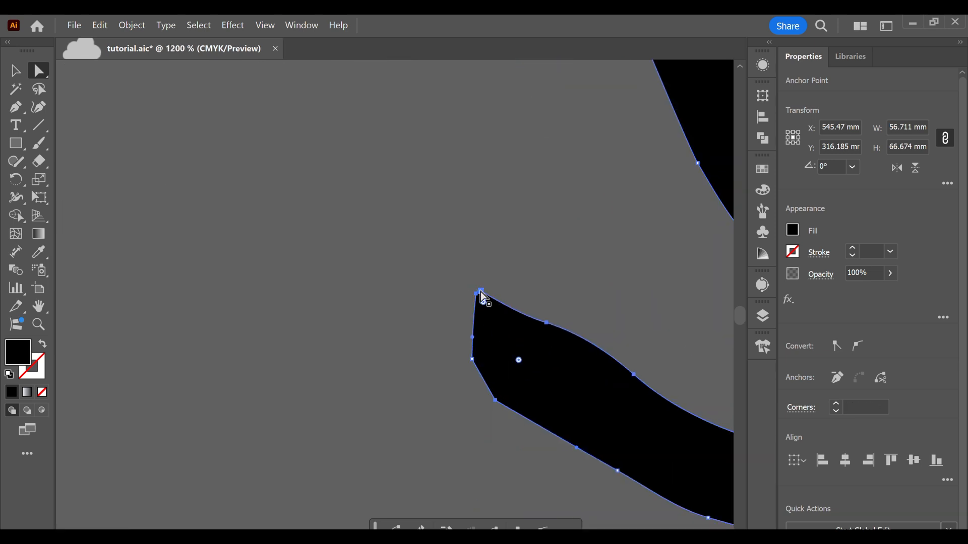
Step: Remove surplus anchor points at the tip of the spider's upper-left leg and reshape the end into a curve with the Pen tool
key(p)
scroll(476, 298, up, 2)
click(459, 272)
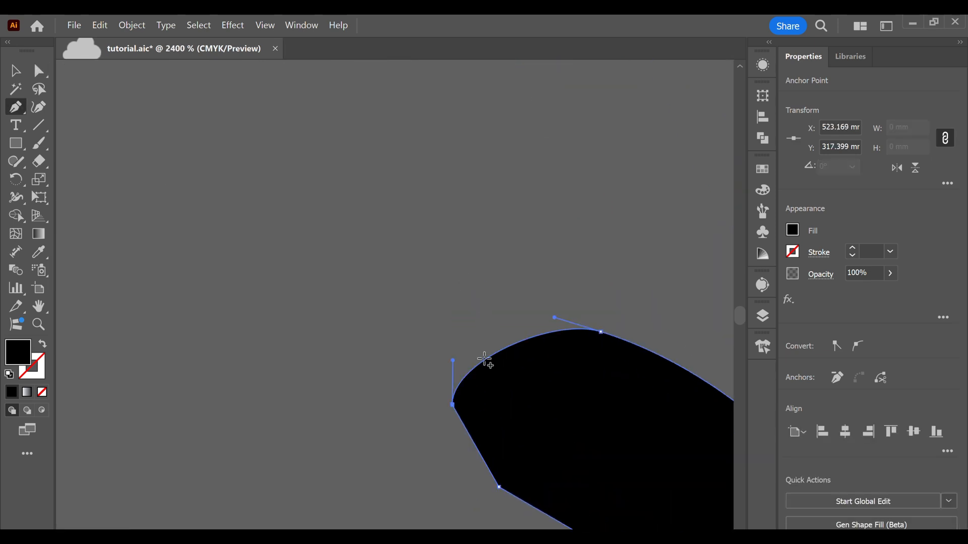
scroll(487, 373, down, 1)
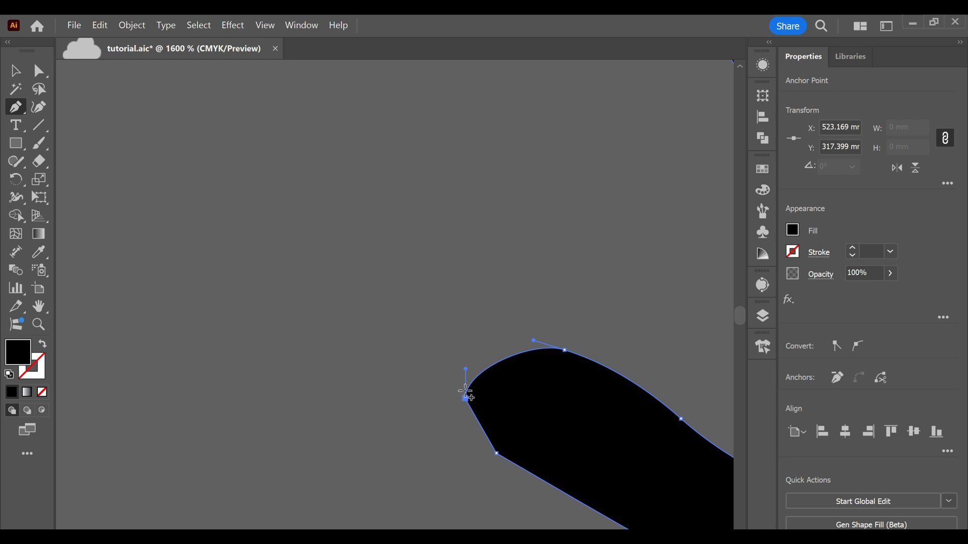
click(497, 454)
scroll(466, 398, up, 2)
drag(439, 399, 369, 402)
scroll(415, 472, down, 8)
scroll(404, 442, up, 5)
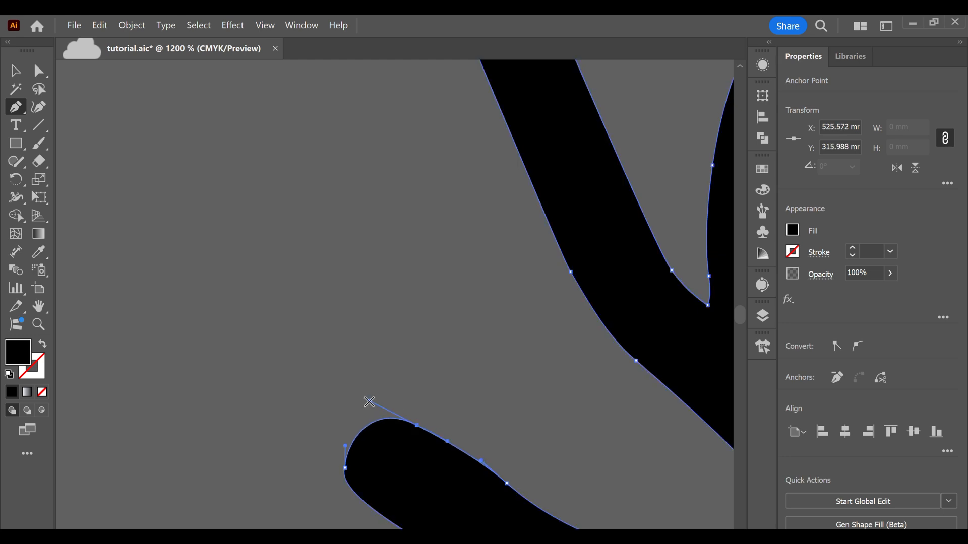
Step: Refine the rounded end of the same spider leg by adjusting its anchor points, handles and corners
drag(345, 469, 324, 444)
scroll(325, 434, down, 3)
drag(321, 399, 294, 384)
scroll(317, 401, up, 3)
drag(270, 324, 283, 323)
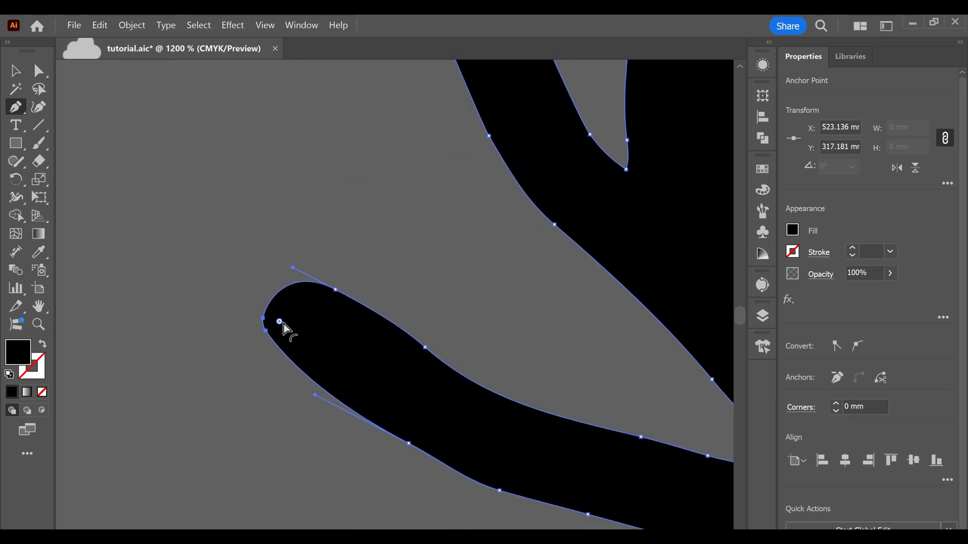
key(a)
drag(220, 219, 380, 379)
scroll(361, 346, down, 5)
scroll(354, 340, up, 4)
drag(354, 339, 253, 234)
scroll(378, 306, down, 5)
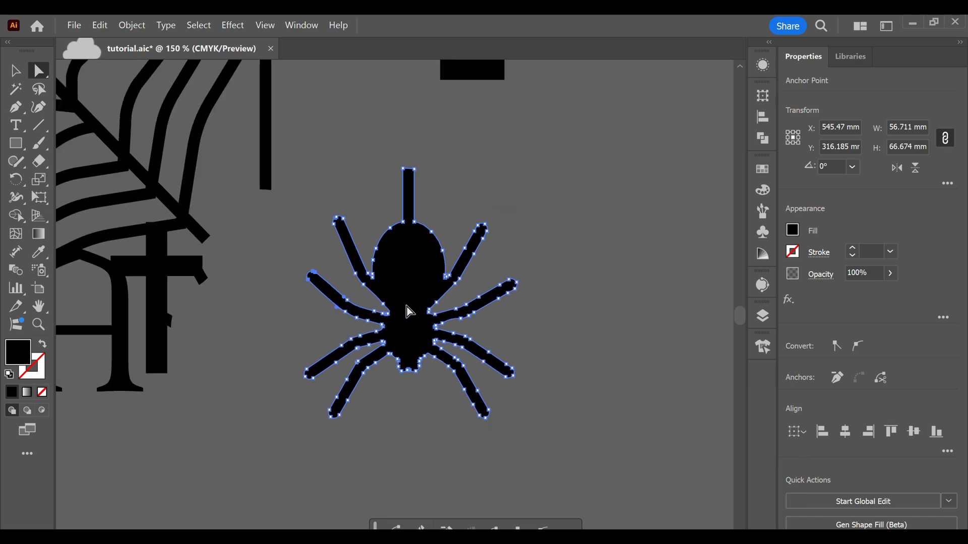
Step: Move the whole spider under the bat, against the outer side of the vertical bar
key(v)
scroll(562, 136, down, 3)
scroll(563, 136, down, 2)
drag(562, 136, 403, 328)
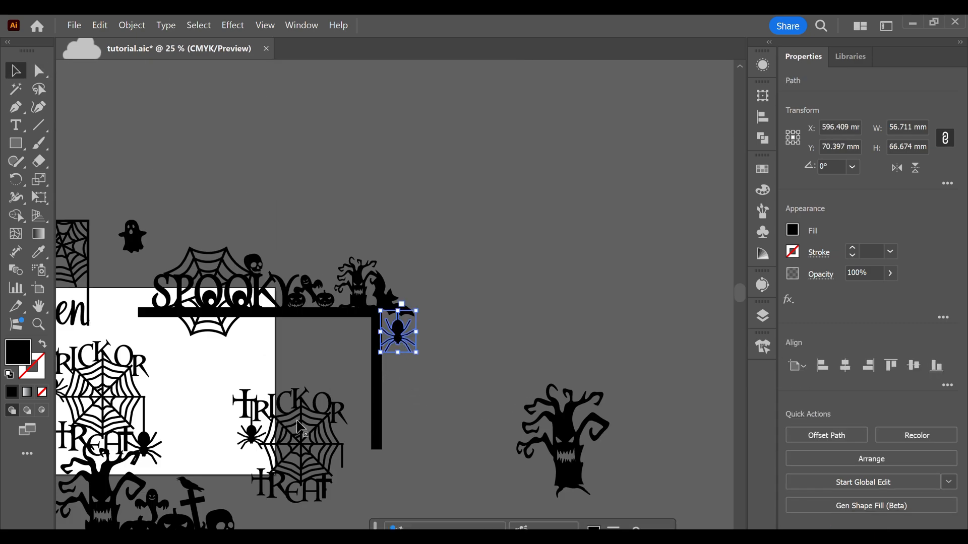
Step: Move the loose ghost above the artboard to just below the spider beside the vertical bar
scroll(474, 431, down, 2)
scroll(359, 416, up, 3)
scroll(357, 412, down, 1)
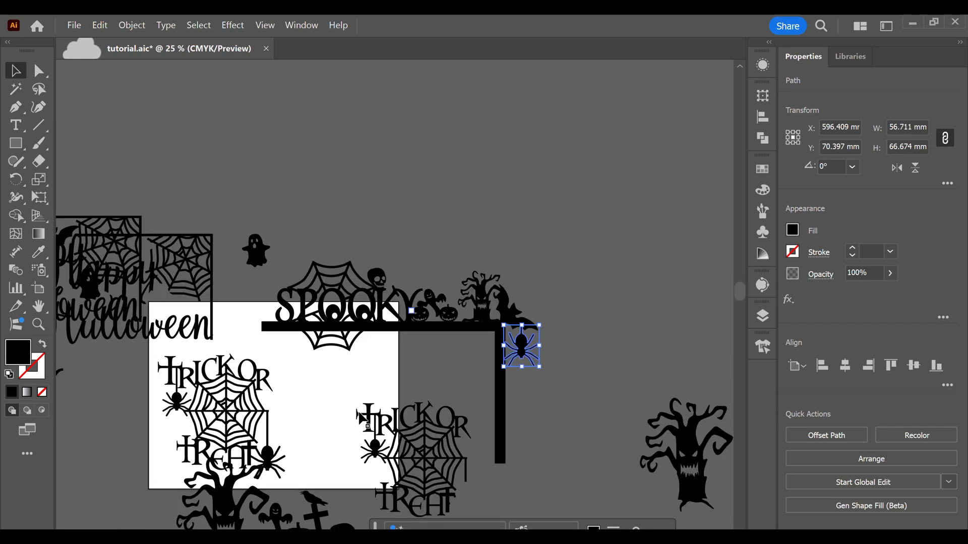
scroll(418, 434, down, 2)
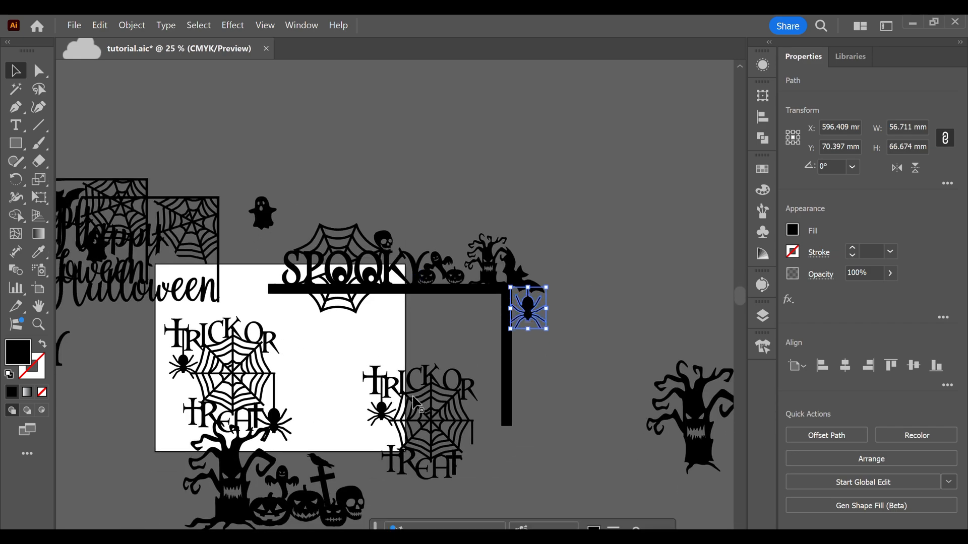
scroll(416, 343, down, 1)
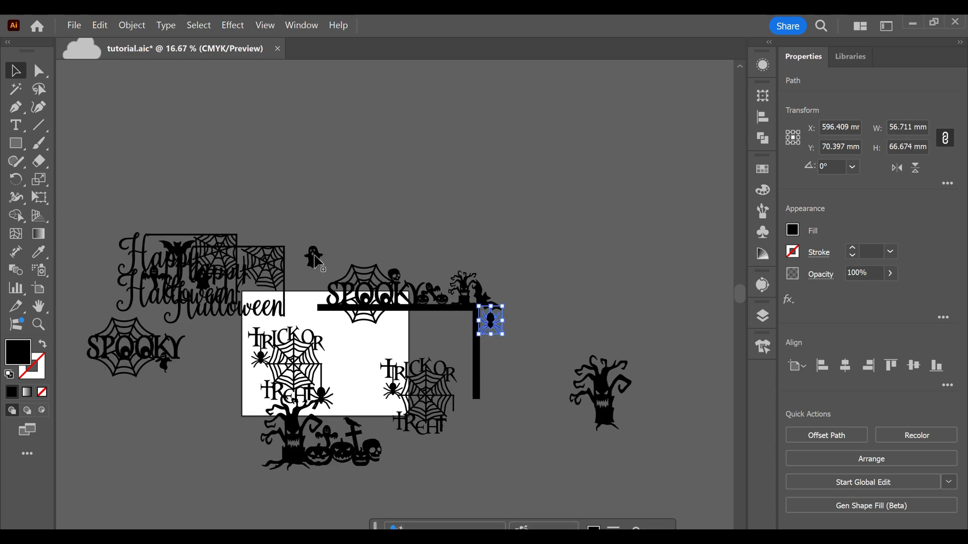
drag(316, 255, 494, 345)
scroll(494, 345, up, 2)
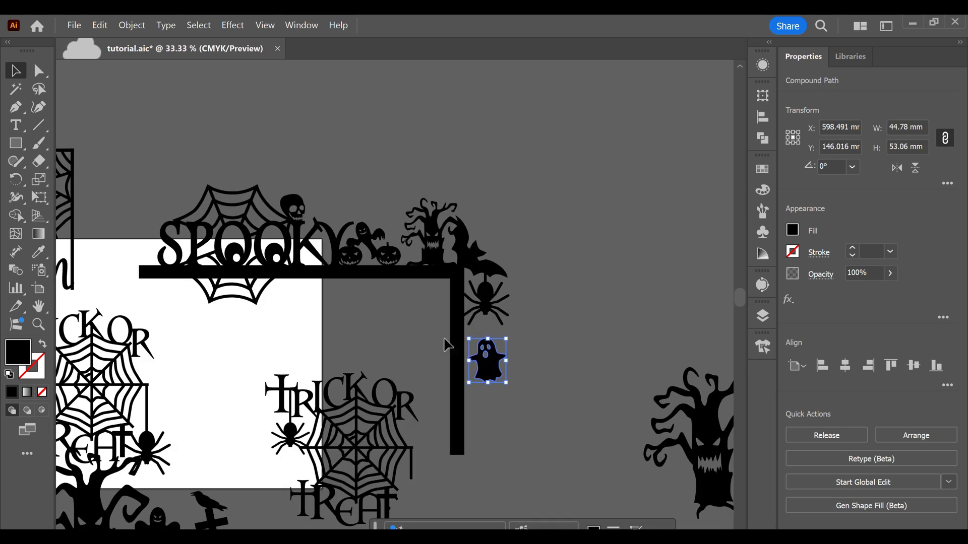
Step: Try to separate the TRICK OR lettering from the right-hand web design by erasing the connecting strands
click(377, 431)
scroll(377, 431, up, 2)
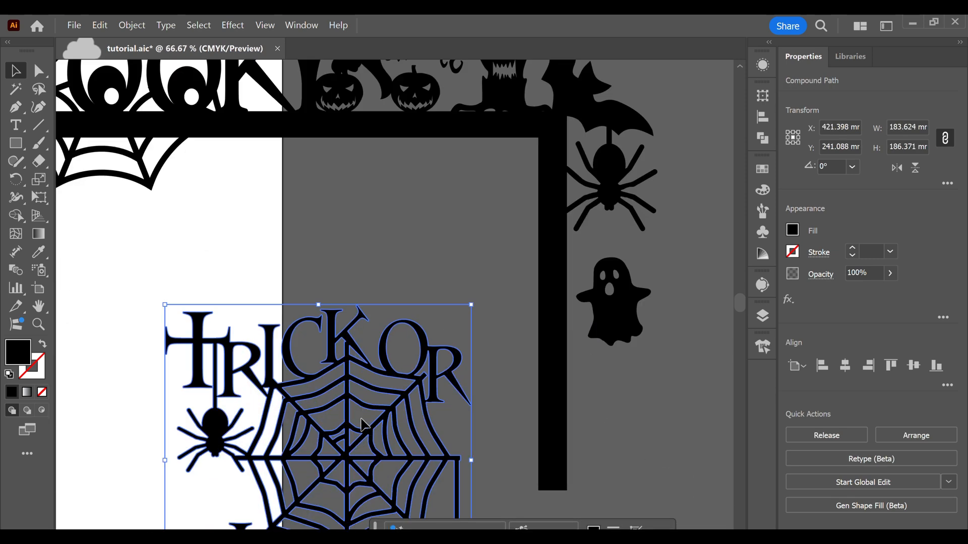
key(shift+e)
scroll(228, 403, up, 2)
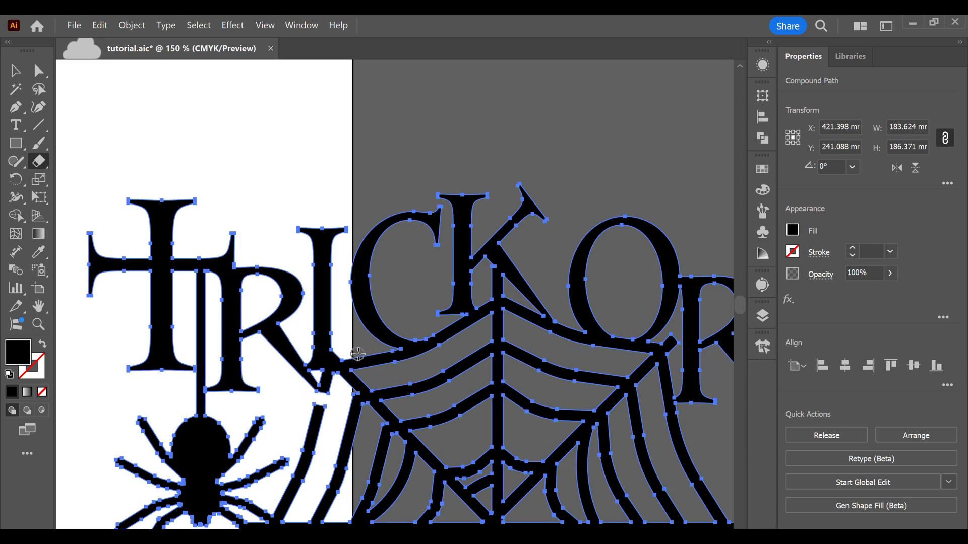
click(446, 329)
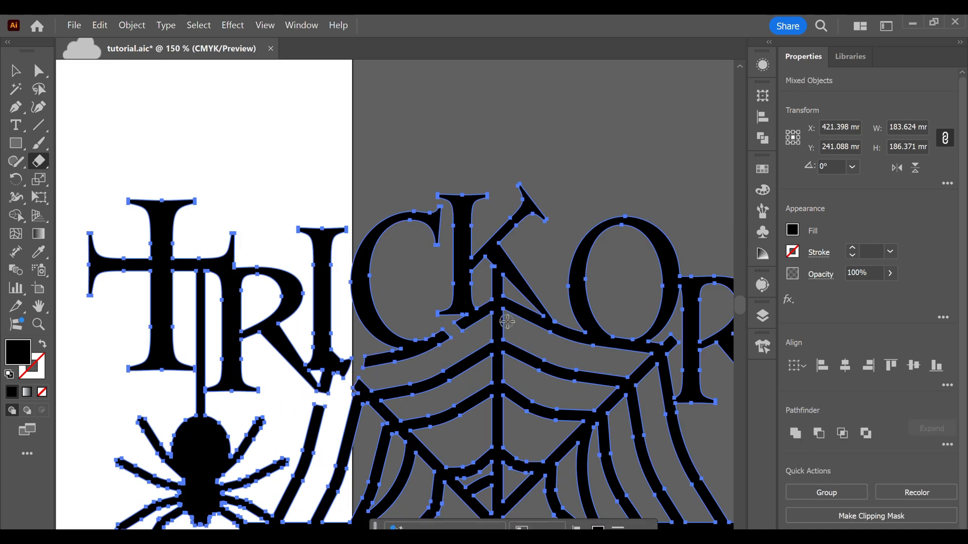
drag(645, 373, 646, 376)
scroll(605, 404, down, 1)
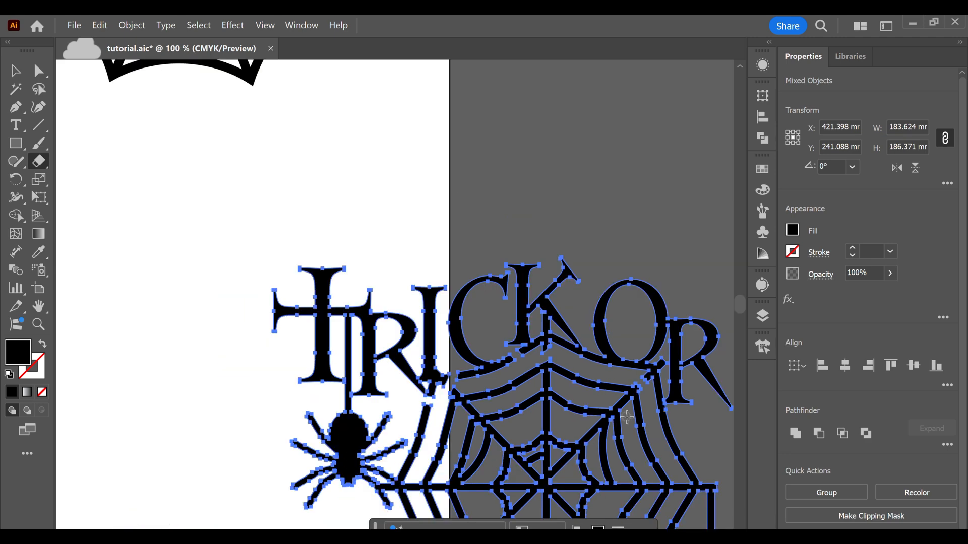
Step: Try to move a separated piece of the TRICK OR lettering, and undo the move and the eraser cuts
key(v)
right_click(559, 308)
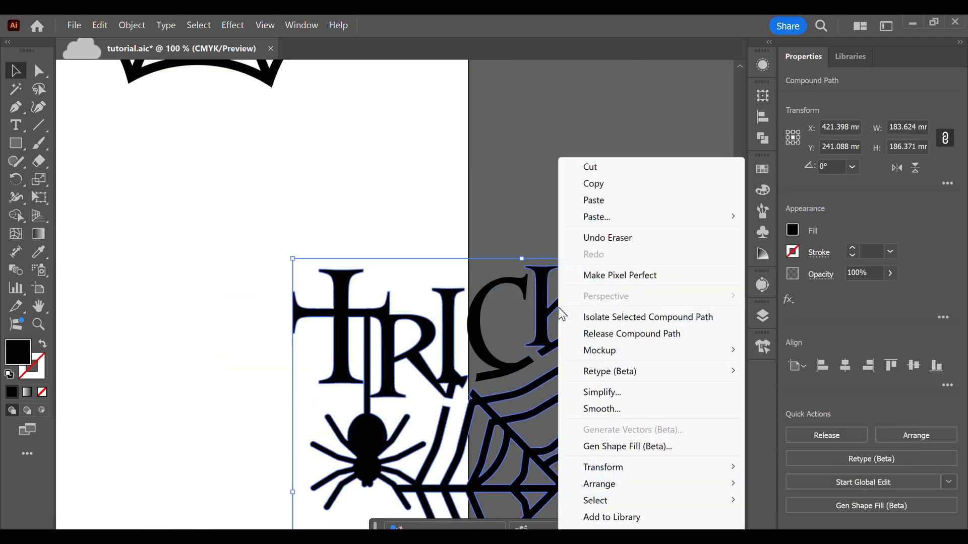
click(543, 364)
drag(546, 319, 509, 292)
key(ctrl+z)
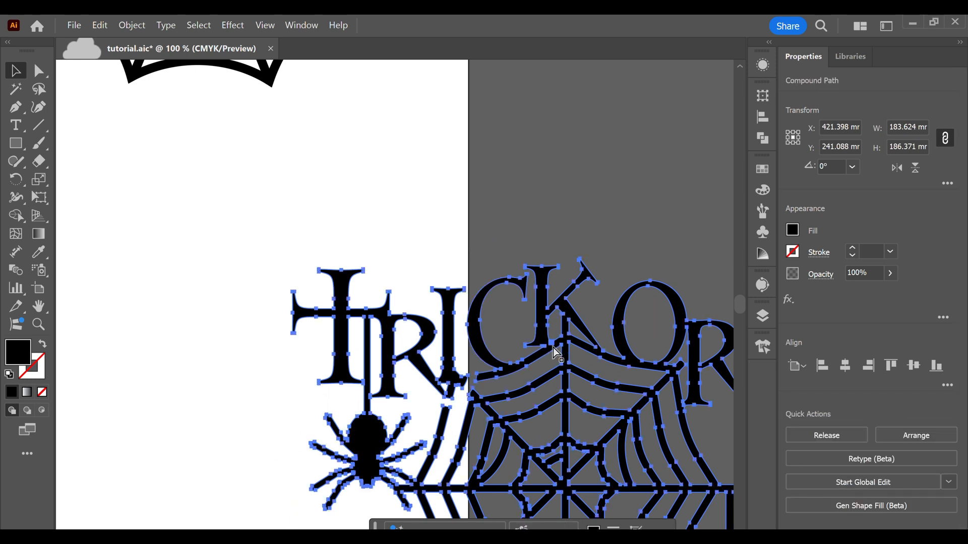
Step: Erase the web strands beneath the TRICK OR letters of the right-hand design and test the lettering's selection
key(shift+e)
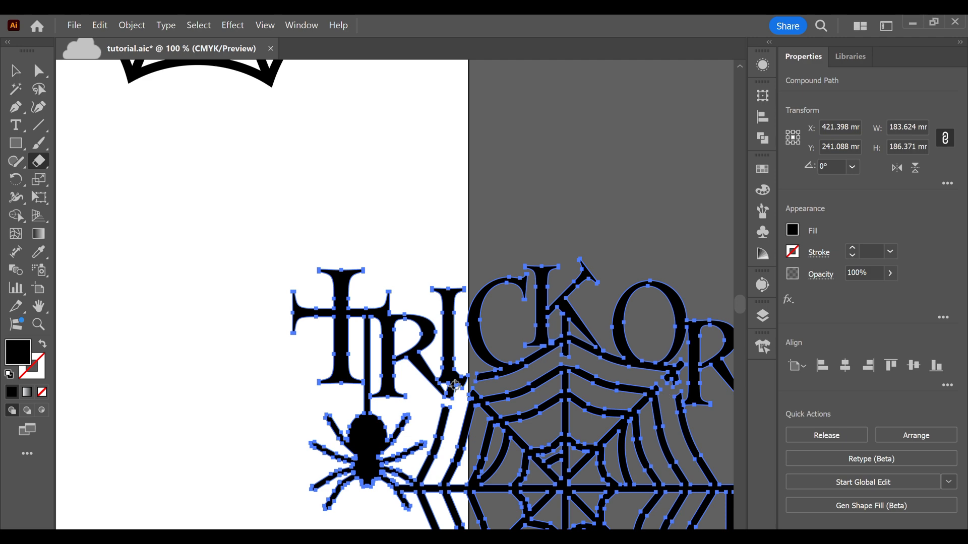
key(v)
click(538, 210)
click(495, 337)
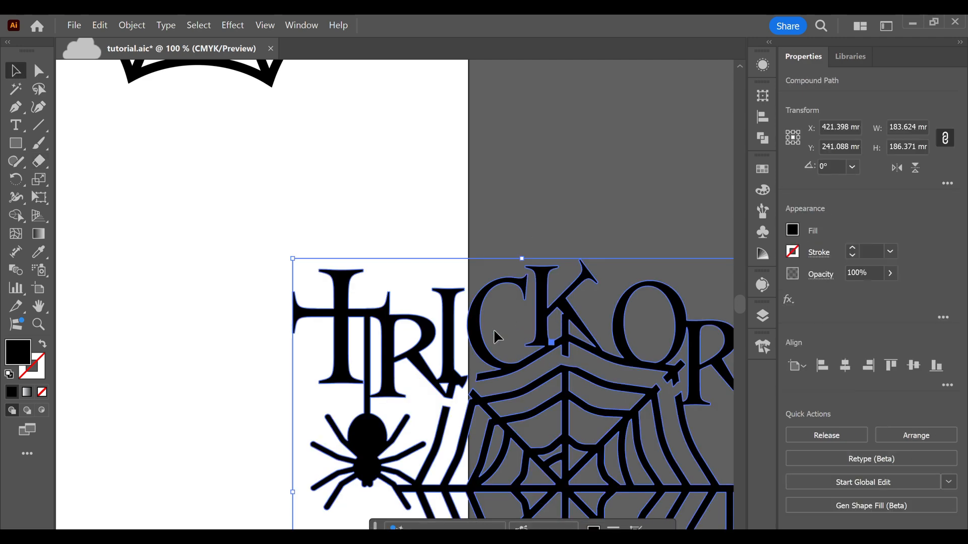
alt+scroll(557, 398, down, 1)
drag(554, 391, 495, 354)
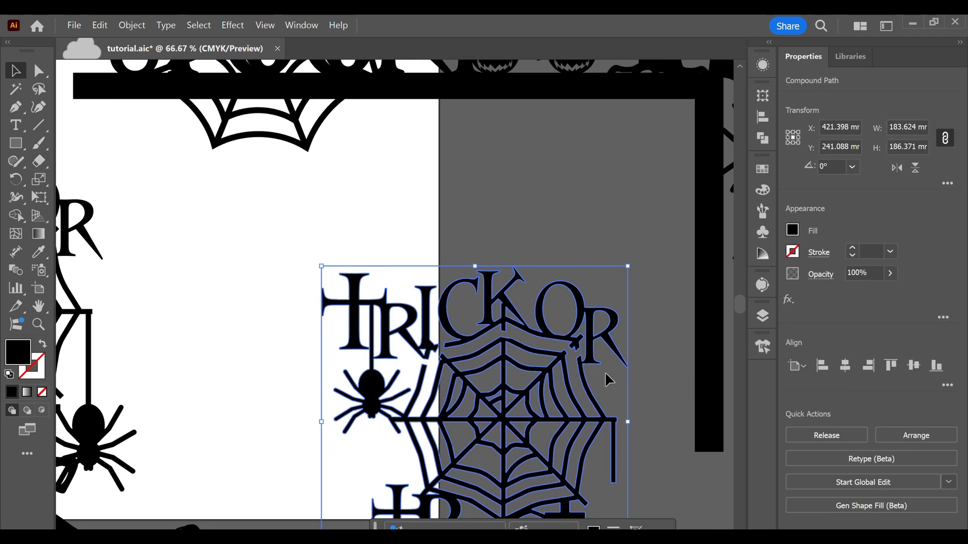
Step: Erase the spider's hanging thread and the remaining web links so the TRICK OR lettering is detached
key(shift+e)
alt+scroll(591, 372, up, 3)
alt+scroll(462, 373, down, 2)
drag(177, 356, 237, 359)
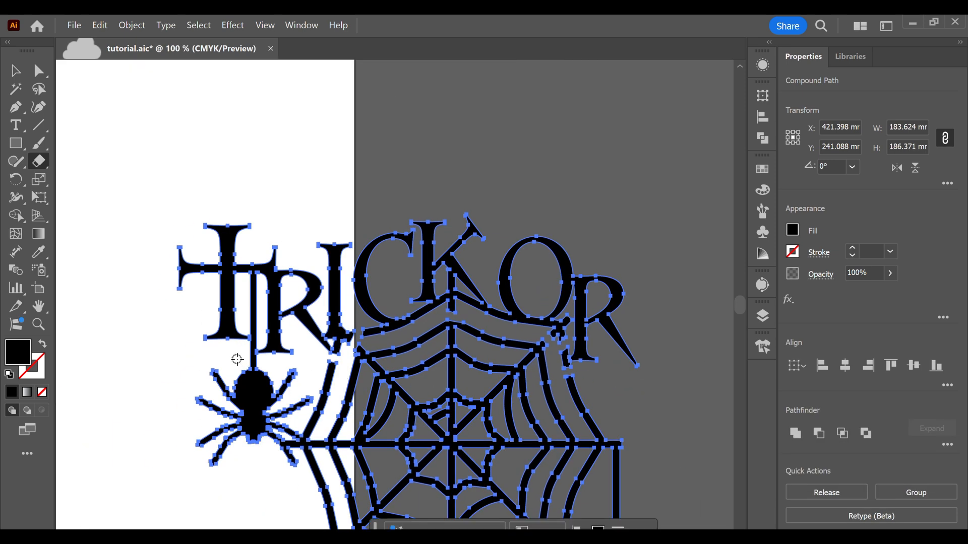
key(v)
click(473, 258)
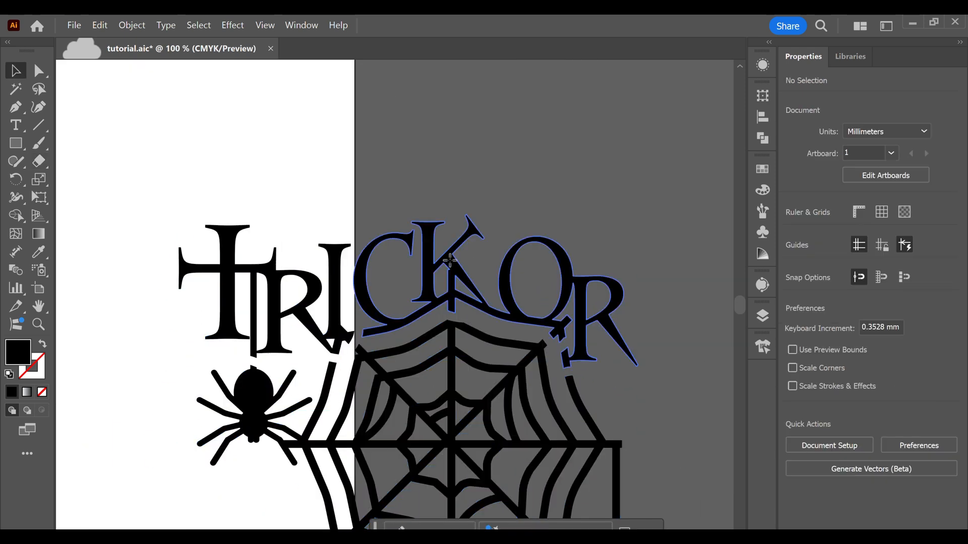
Step: Select the detached TRICK OR pieces, and move the spider and ghost up and away from the vertical bar
click(332, 291)
drag(449, 278, 391, 333)
alt+scroll(547, 252, down, 3)
alt+scroll(605, 240, down, 1)
drag(406, 275, 508, 229)
drag(418, 319, 487, 217)
Step: Move the TRICK OR lettering below the bat, against the outer side of the vertical bar
click(358, 331)
drag(359, 331, 441, 294)
alt+scroll(441, 297, up, 3)
Step: Cut OR away from TRICK with the Eraser tool and move it below the word
click(525, 312)
click(575, 292)
key(shift+e)
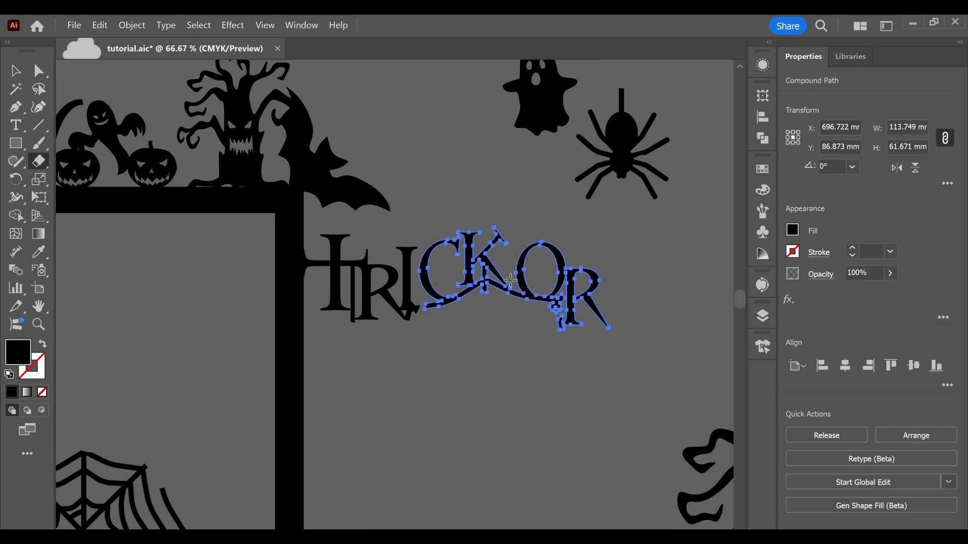
key(v)
click(523, 337)
drag(521, 273, 402, 393)
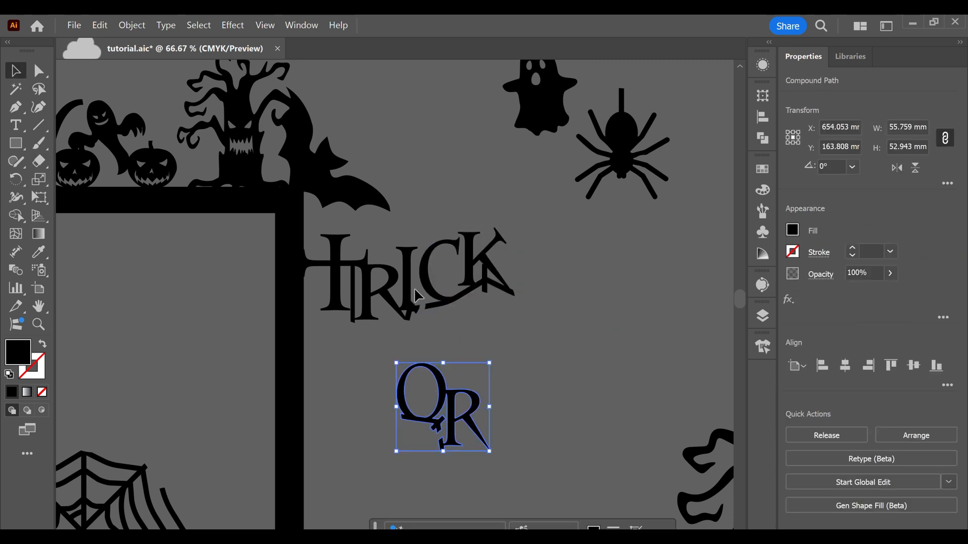
Step: Group the two pieces of TRICK, move the word up under the bat, and place OR directly beneath it
click(407, 290)
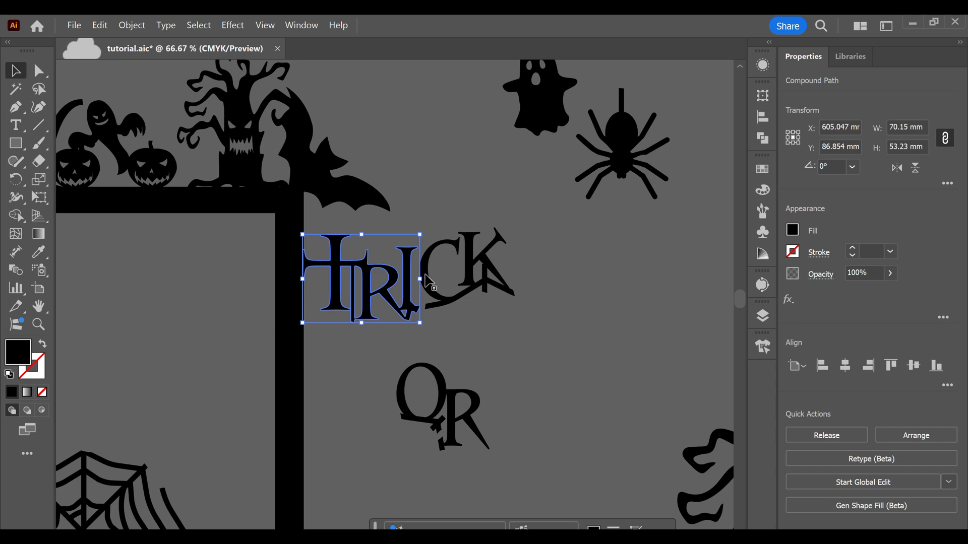
shift+click(447, 302)
key(ctrl+g)
drag(409, 298, 403, 272)
drag(448, 437, 415, 367)
Step: Erase the web strands joining the TREAT lettering to the right-hand spider web
scroll(414, 366, down, 3)
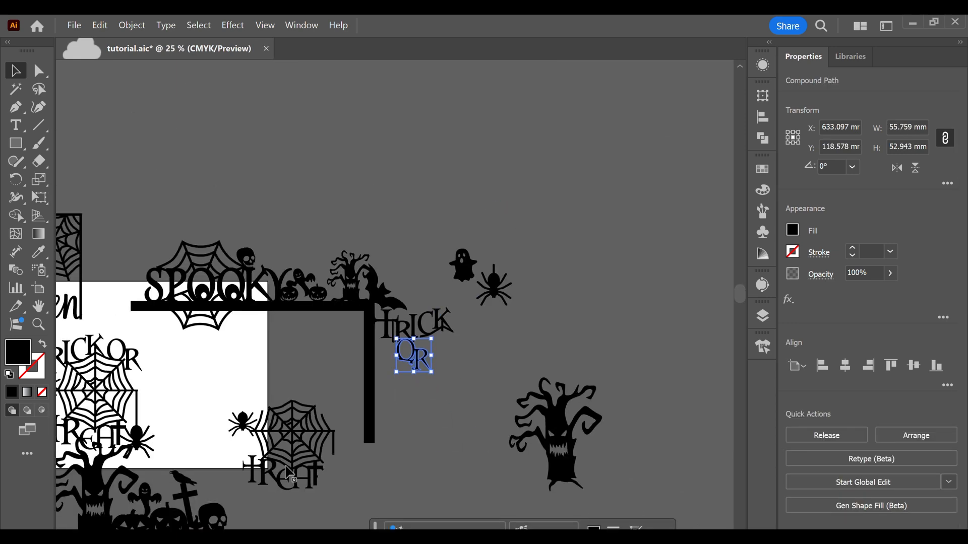
scroll(238, 501, up, 4)
scroll(395, 367, up, 2)
key(shift+e)
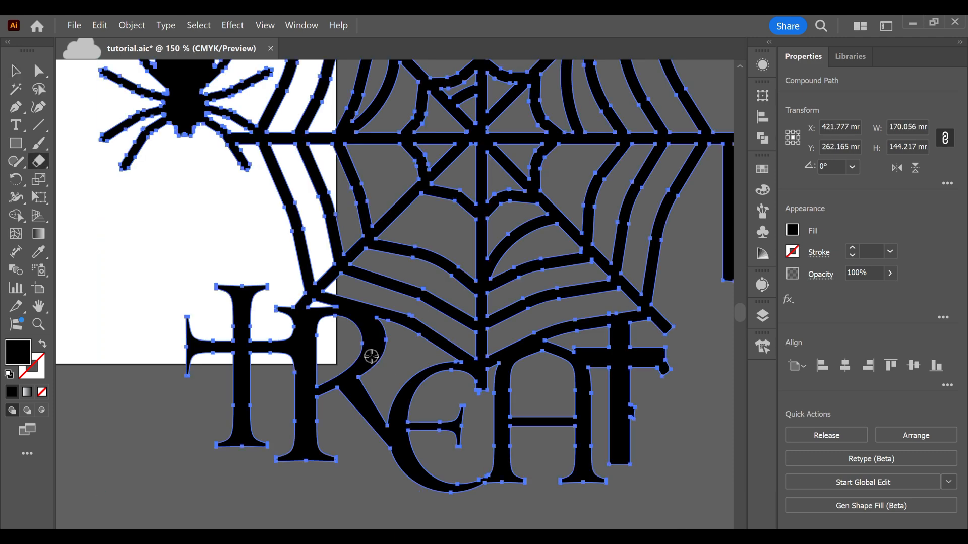
scroll(361, 307, up, 2)
drag(434, 305, 437, 349)
scroll(542, 389, down, 1)
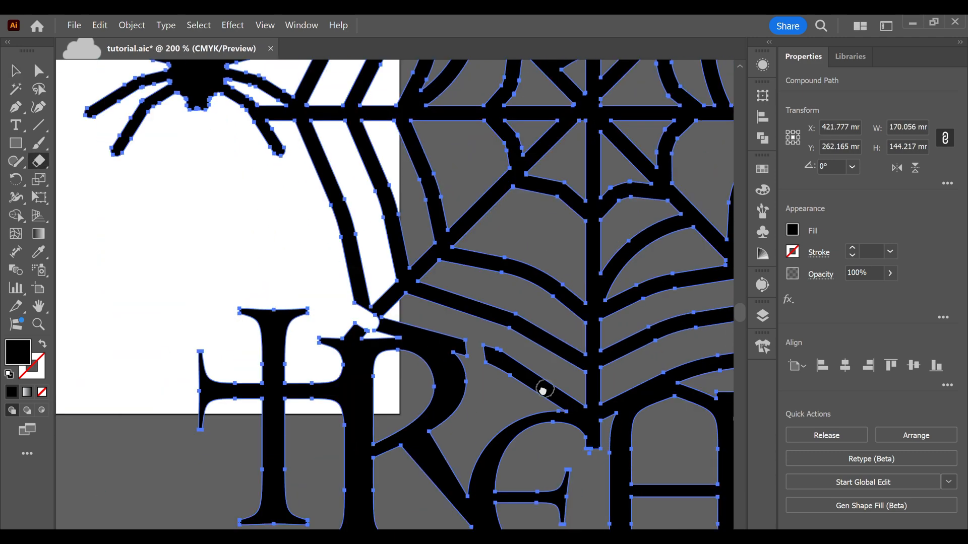
mouse_move(542, 389)
mouse_down()
mouse_move(369, 362)
mouse_move(416, 366)
mouse_up()
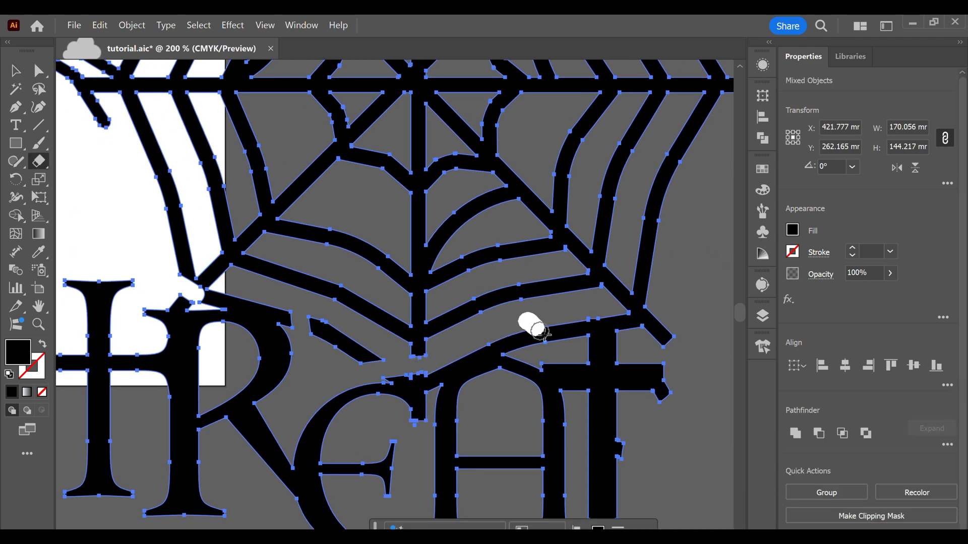
scroll(640, 356, down, 2)
scroll(388, 335, up, 4)
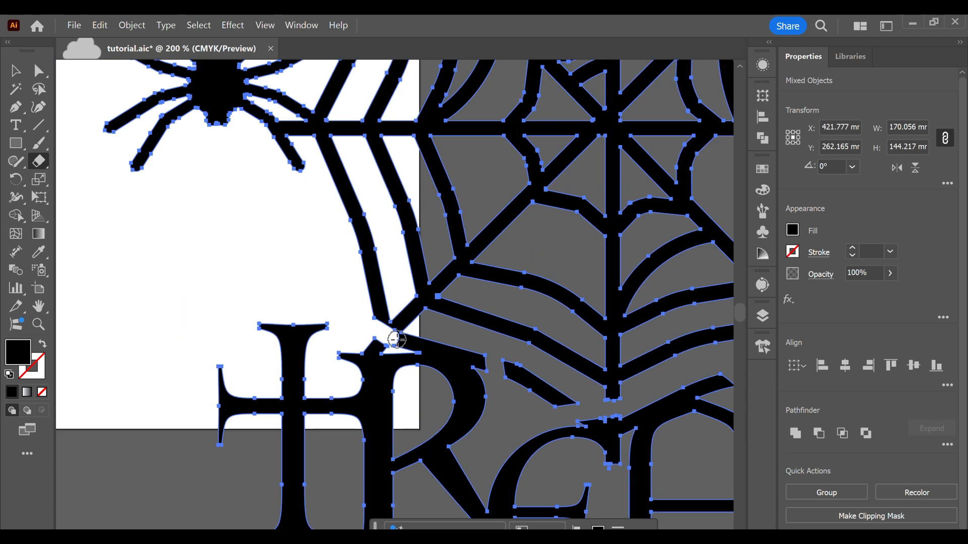
scroll(383, 330, down, 2)
scroll(508, 360, down, 2)
Step: Move the detached TREAT lettering below OR at the vertical bar
key(v)
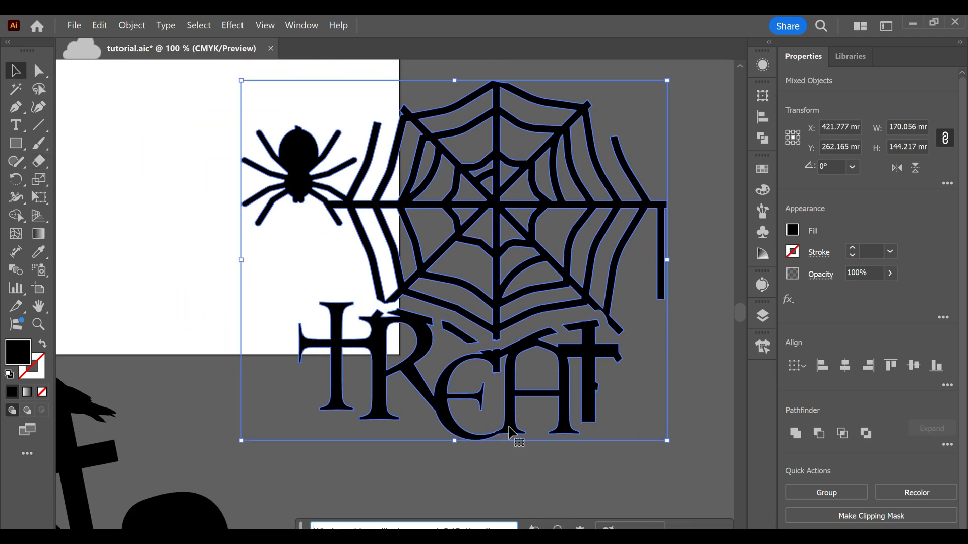
click(510, 408)
drag(510, 409, 699, 132)
scroll(612, 391, down, 2)
drag(698, 132, 455, 412)
scroll(373, 361, down, 1)
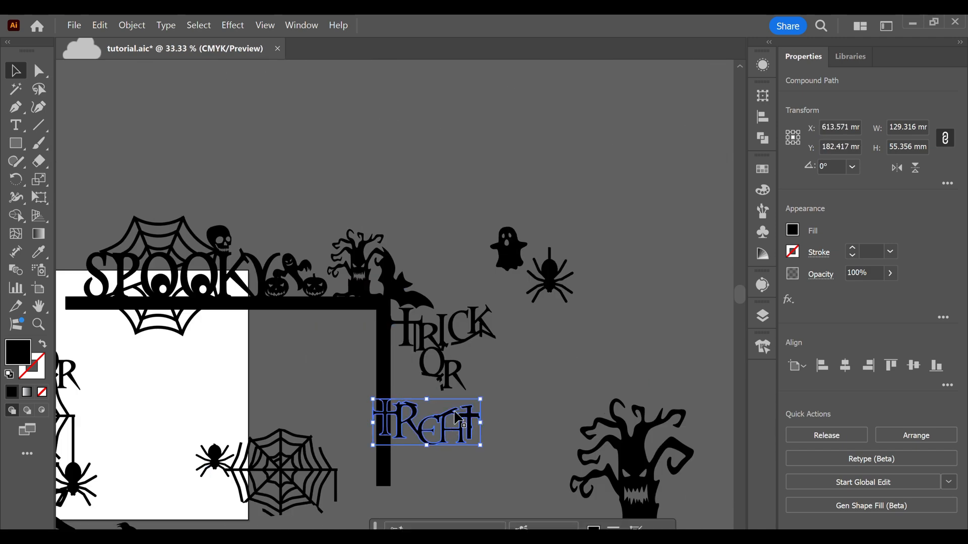
scroll(464, 371, up, 2)
scroll(466, 347, down, 1)
Step: Select TRICK, OR and TREAT together, scale them down to about 111 × 127 mm, and position them under the bat
click(458, 377)
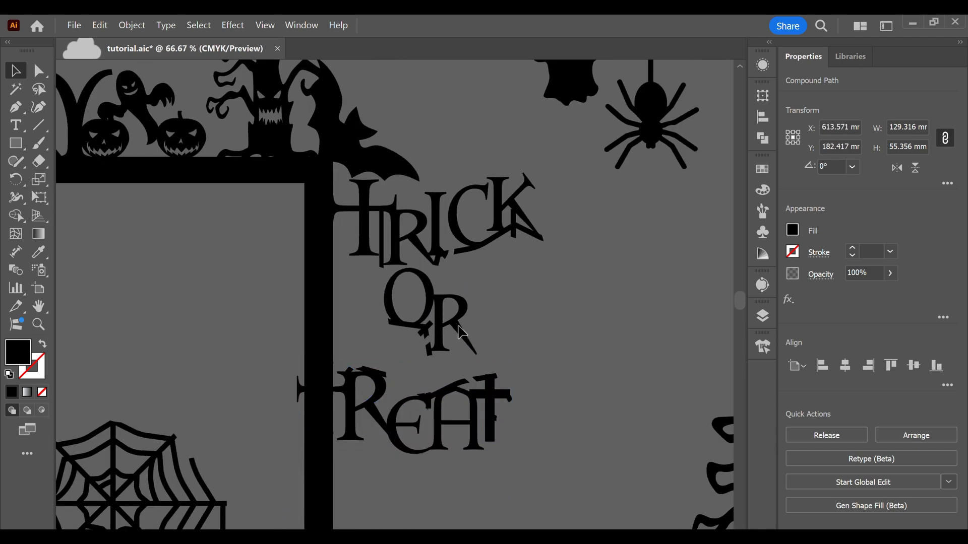
shift+click(482, 400)
shift+click(488, 247)
drag(542, 187, 505, 223)
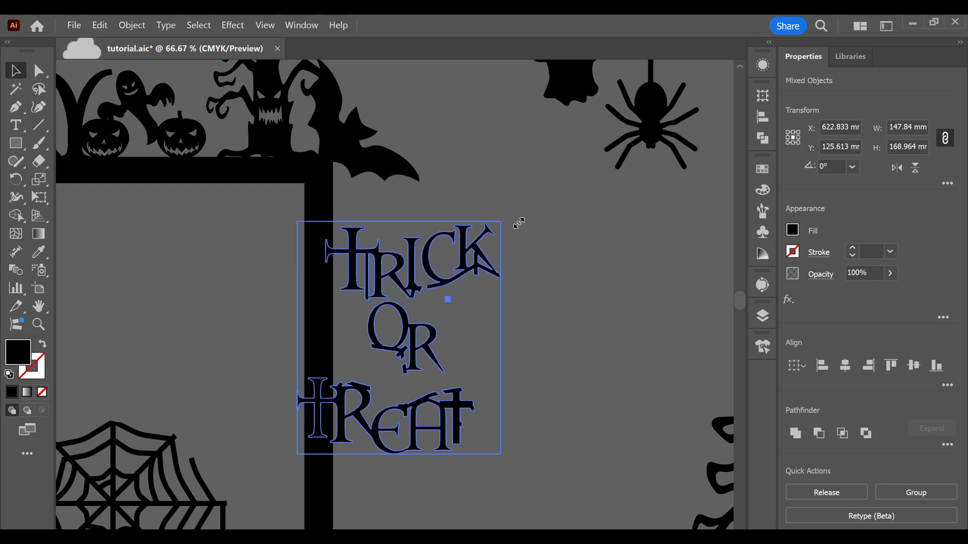
drag(482, 261, 487, 212)
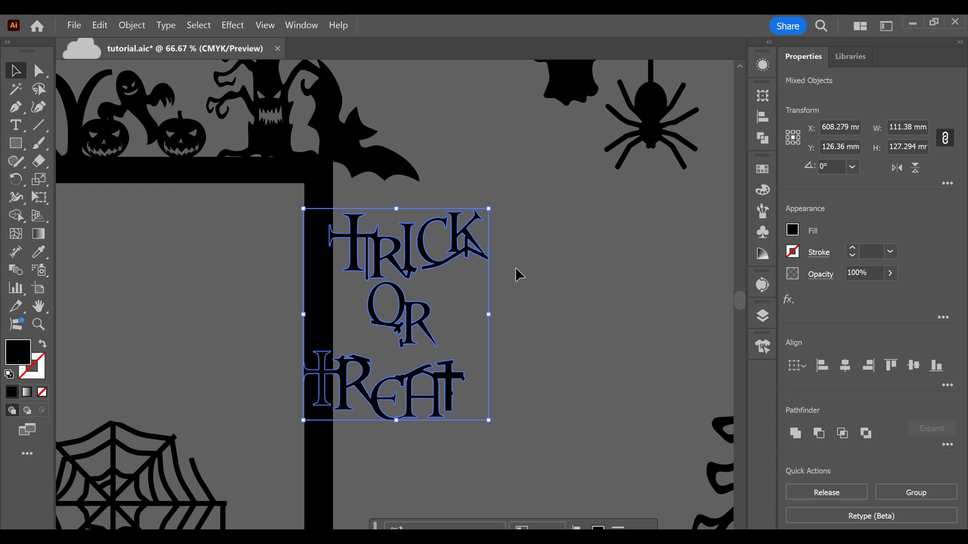
drag(452, 251, 468, 239)
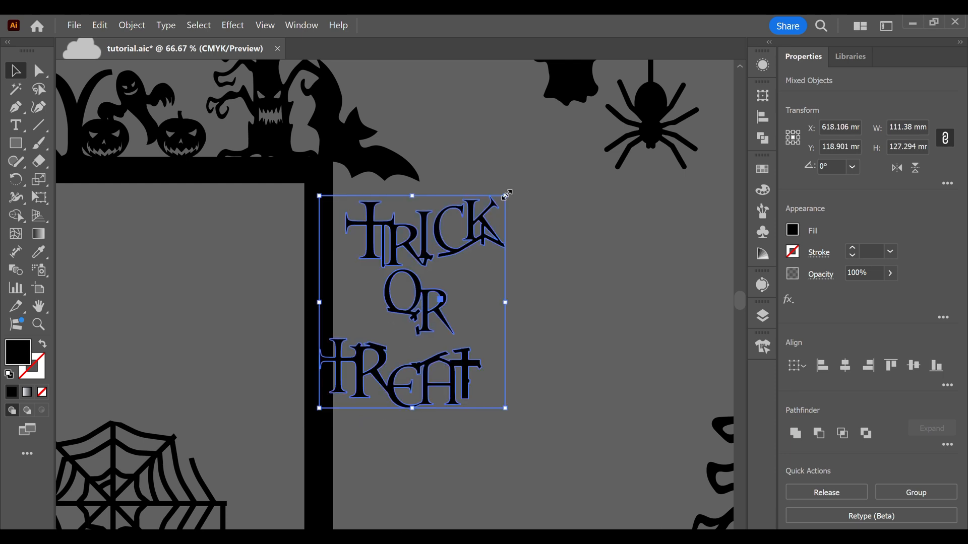
Step: Scale the TRICK OR TREAT lettering down until TRICK is about 81 mm wide, and move TRICK up toward the bat
drag(507, 195, 479, 226)
click(479, 257)
drag(453, 264, 443, 241)
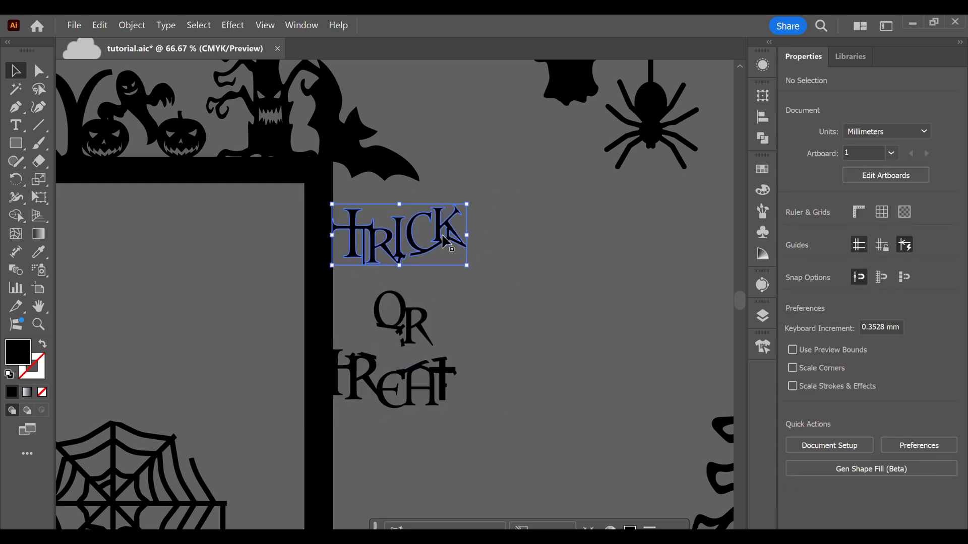
Step: Delete the anchor points that form the tail protruding from the bottom of the C in TRICK
scroll(446, 243, up, 2)
key(p)
scroll(437, 261, up, 2)
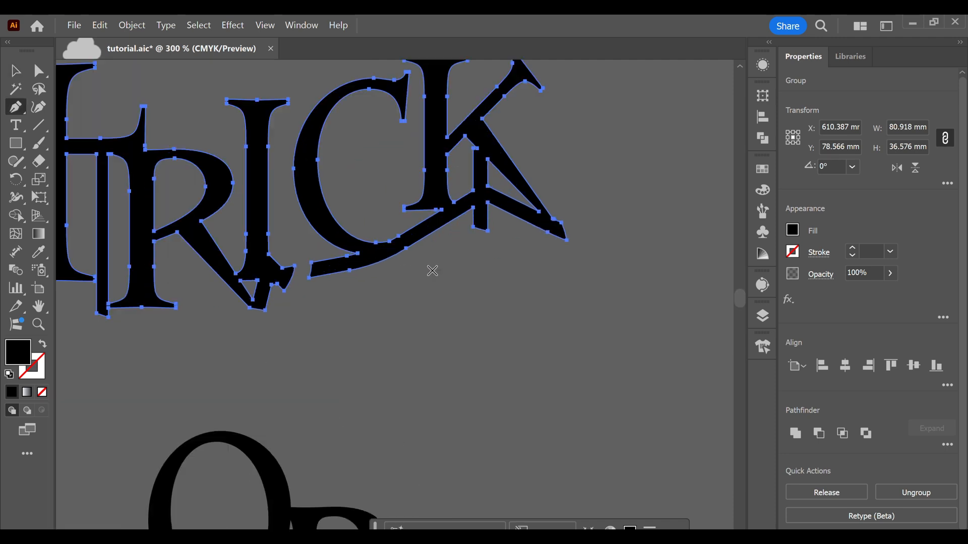
click(311, 263)
click(309, 278)
scroll(313, 274, up, 4)
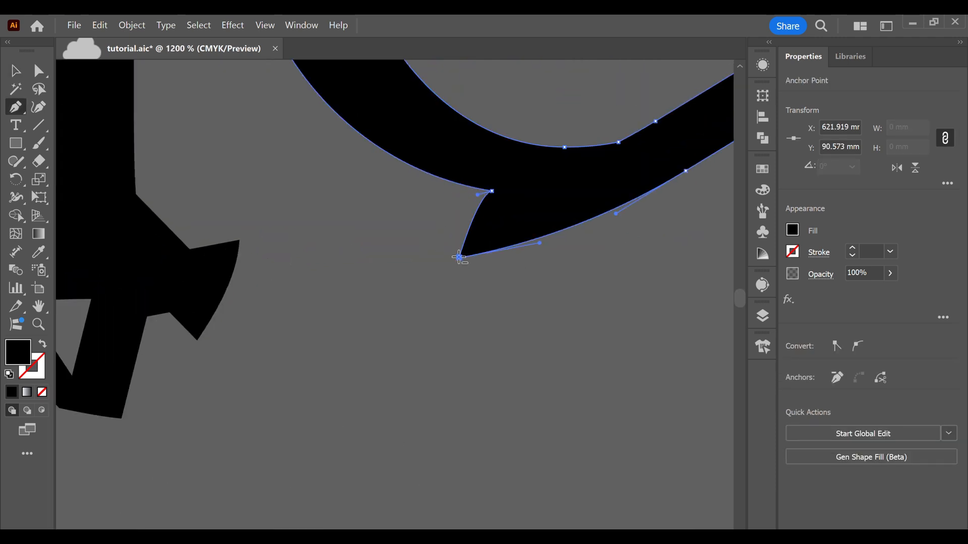
click(459, 257)
Step: Smooth the bottom curve of the C by adjusting its anchor handles, and remove the stub hanging below the K
scroll(561, 277, down, 1)
drag(510, 289, 294, 398)
scroll(298, 328, up, 6)
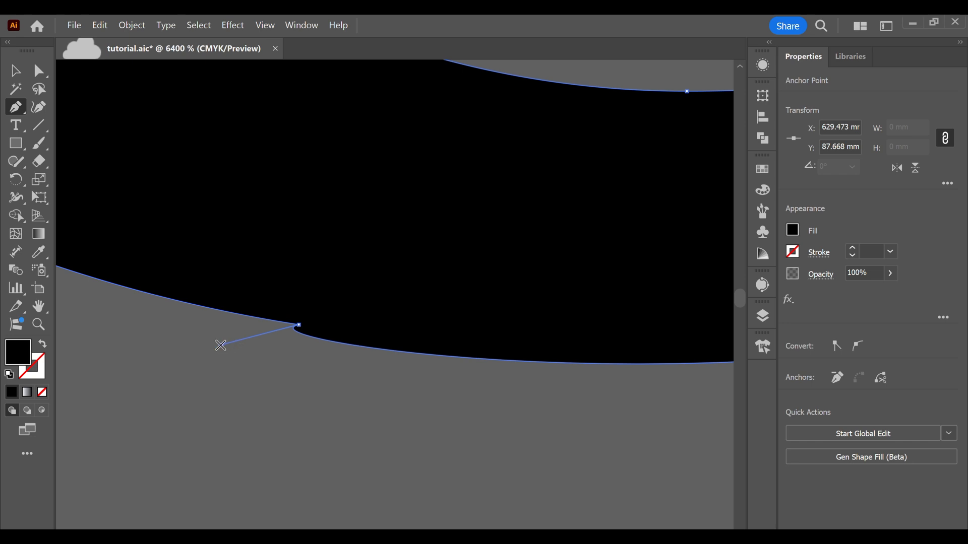
drag(221, 345, 542, 348)
scroll(544, 388, down, 2)
drag(591, 395, 448, 345)
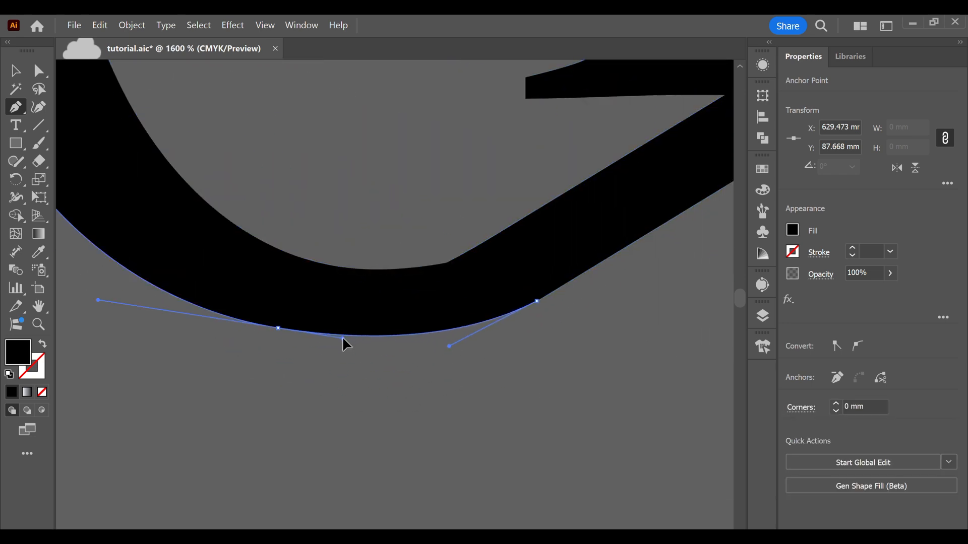
scroll(516, 361, down, 1)
scroll(580, 356, down, 4)
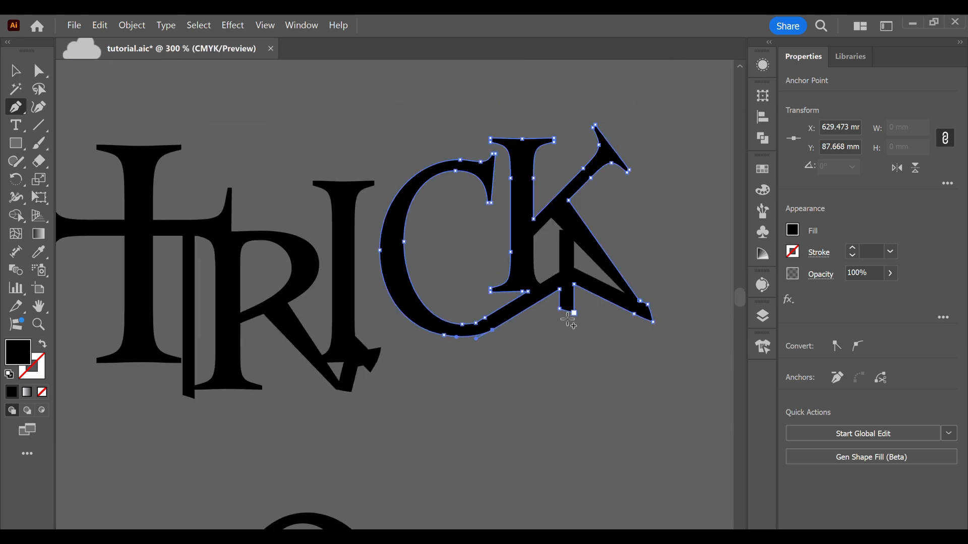
scroll(572, 314, down, 2)
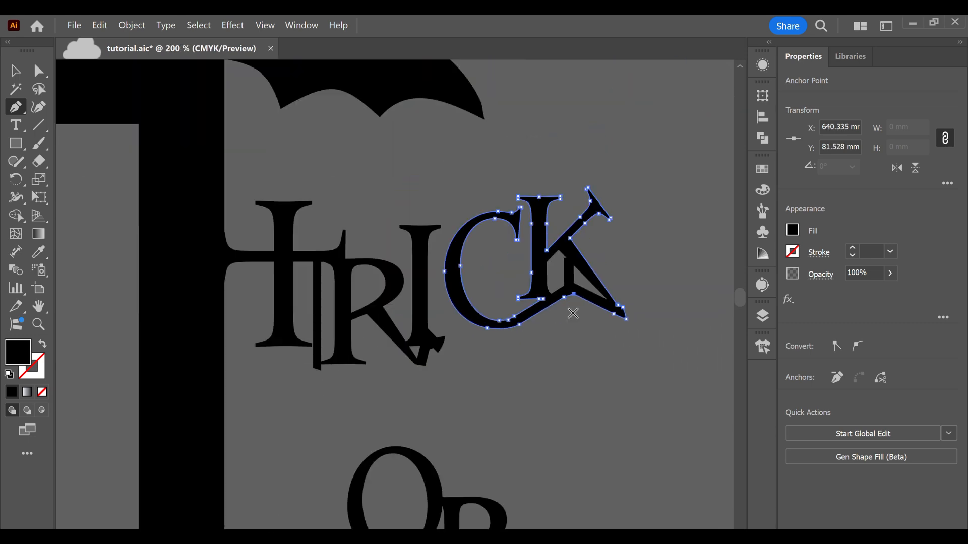
Step: Erase the short strand joining the R's leg to the base of the I in TRICK
scroll(463, 356, up, 5)
scroll(456, 342, down, 3)
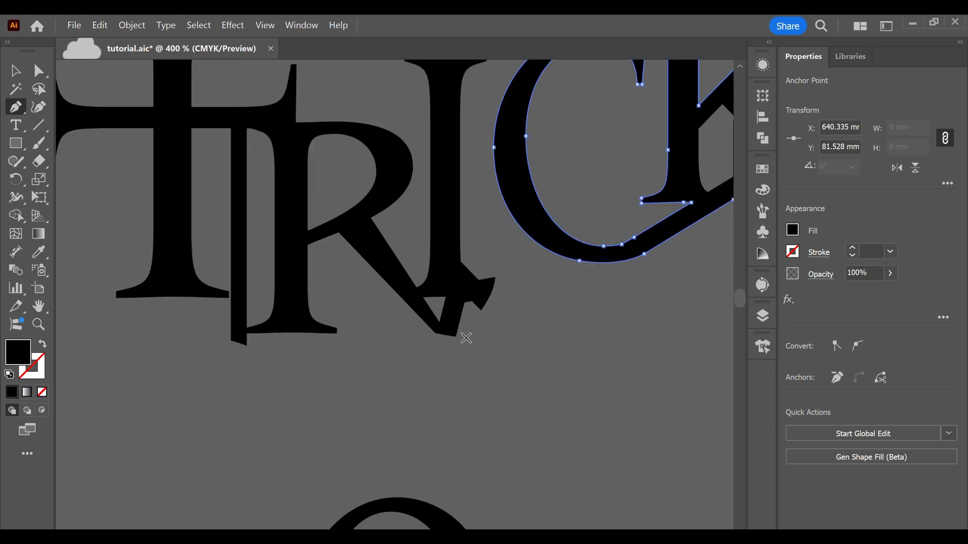
key(v)
scroll(461, 339, up, 2)
key(shift+e)
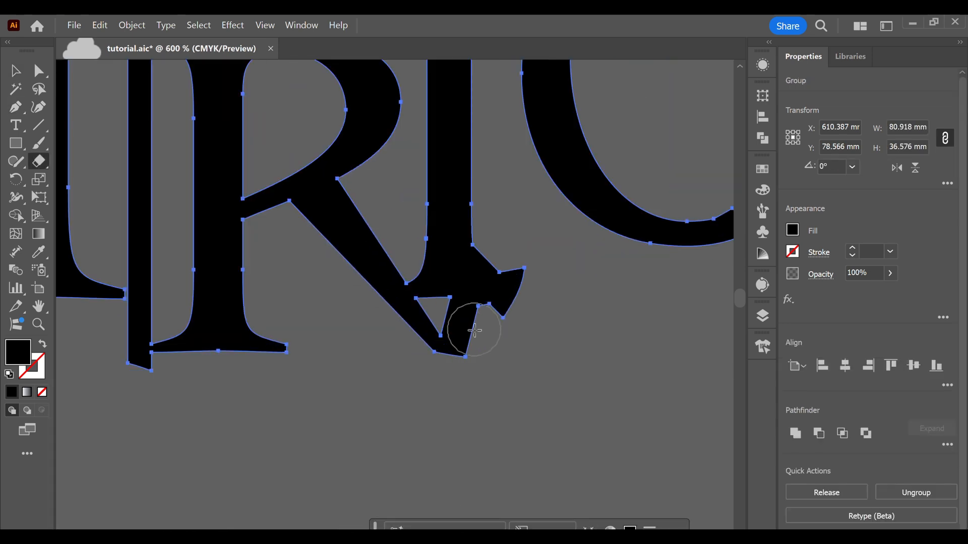
drag(471, 330, 461, 328)
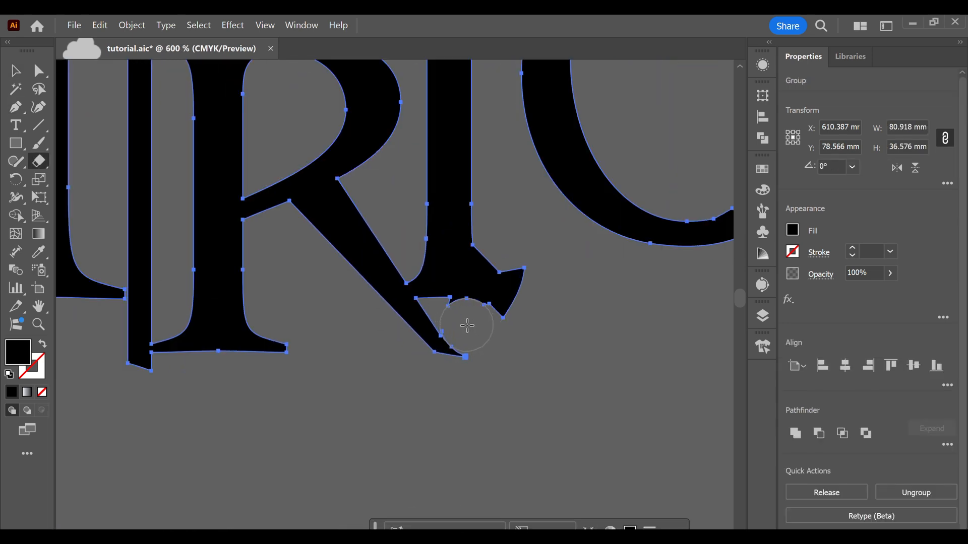
Step: Clean up the tip of the R's leg by removing leftover anchor points, adjusting its handle and rounding the inner corner
key(p)
scroll(484, 346, up, 2)
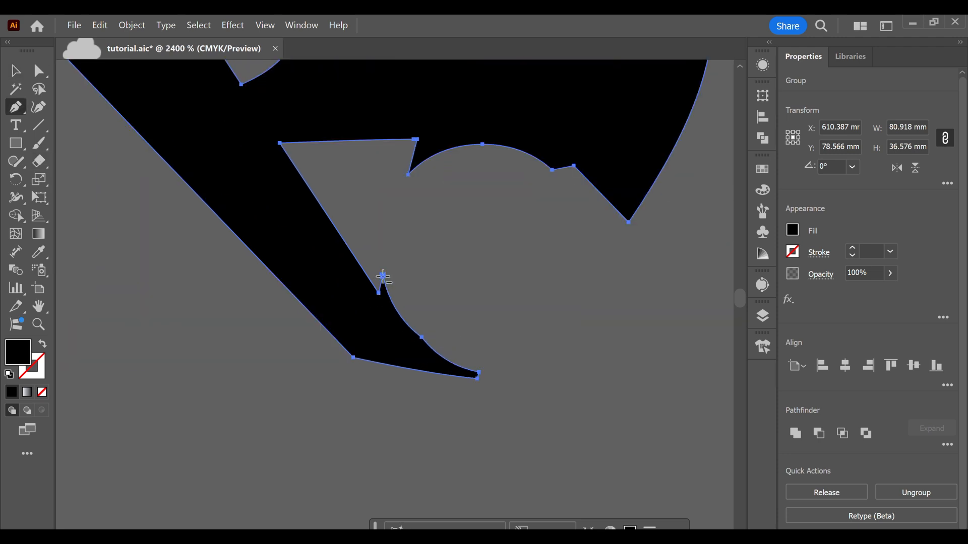
click(401, 322)
click(478, 378)
scroll(477, 378, up, 2)
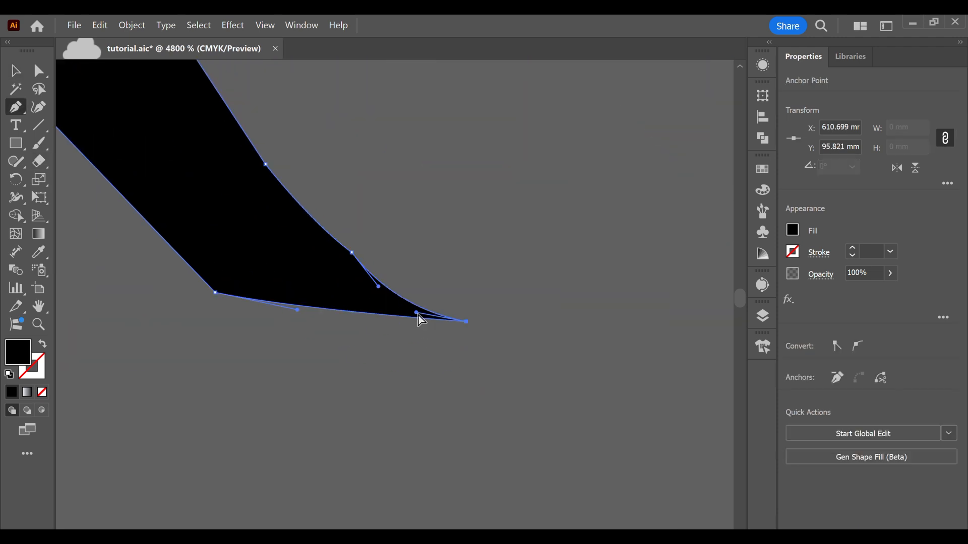
drag(416, 314, 422, 304)
click(352, 252)
ctrl+click(266, 164)
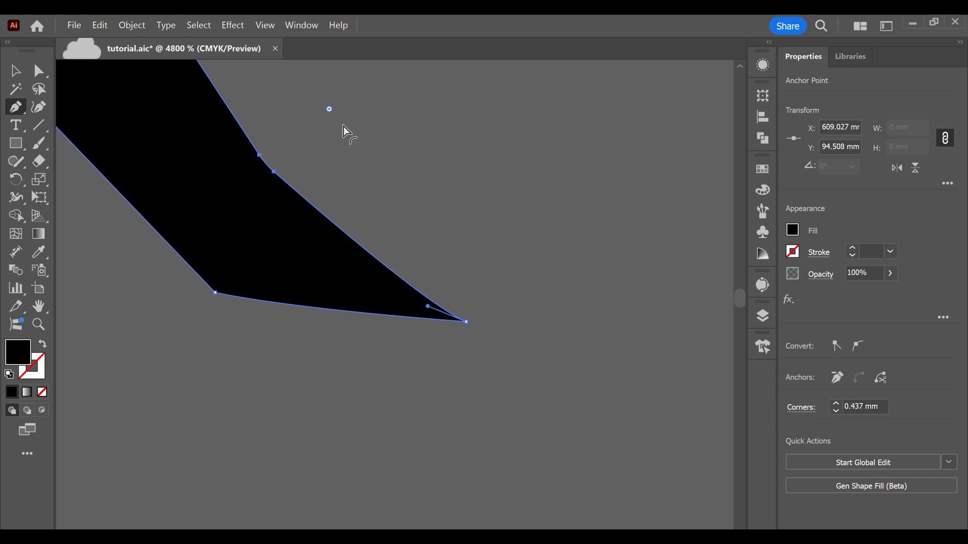
Step: Even out the underside of the I's base by removing its surplus anchor points and pointed barb
scroll(348, 133, down, 6)
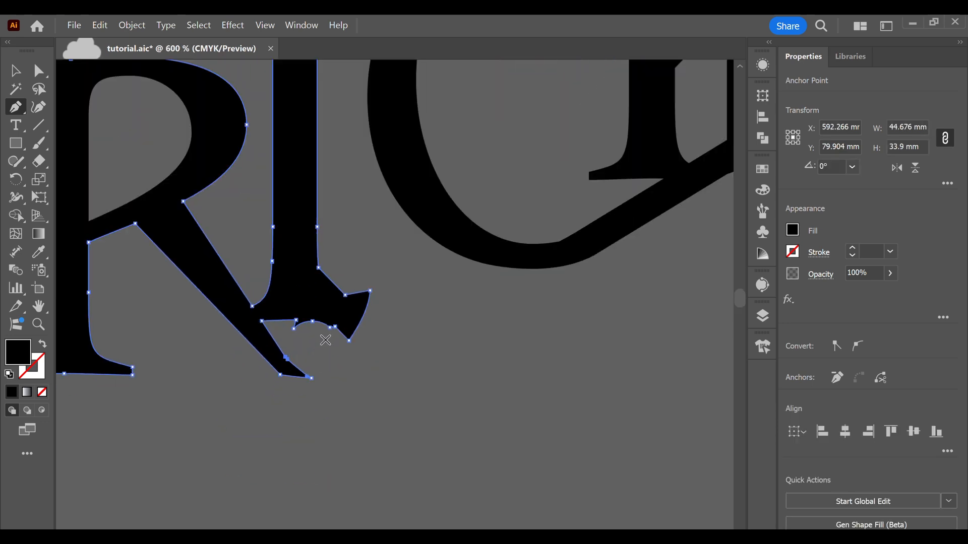
scroll(325, 340, up, 5)
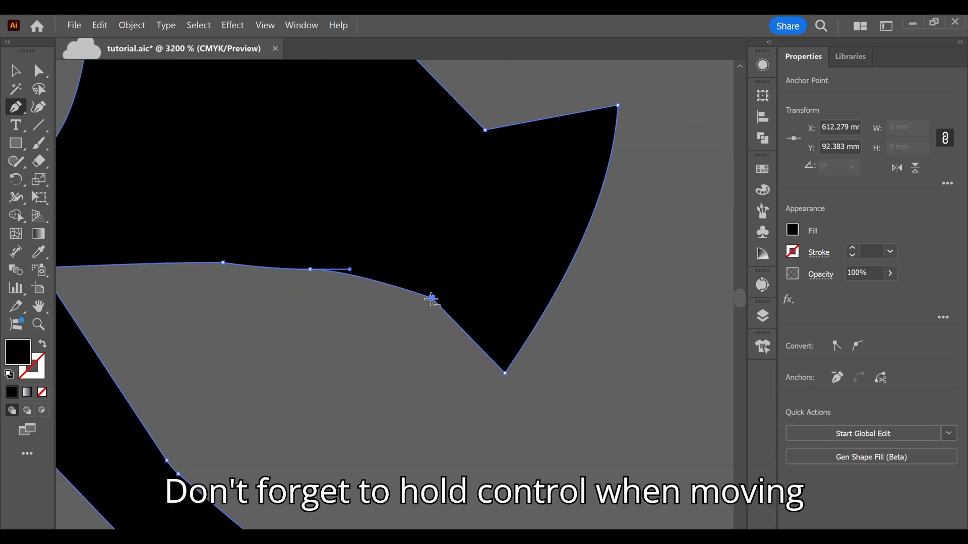
click(507, 373)
scroll(540, 184, down, 4)
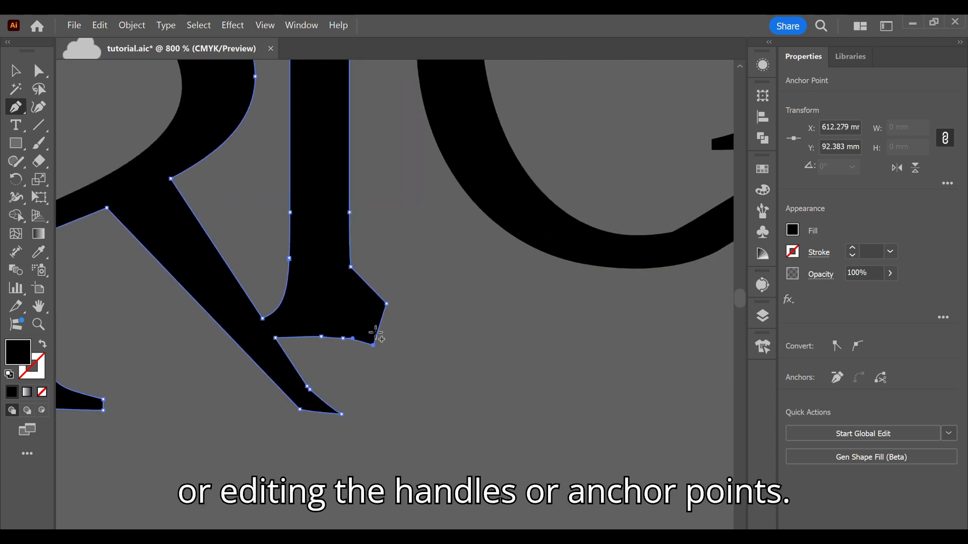
Step: Reshape the I's lower serif facing the C, rounding its inner corner by about 1.76 mm and extending its tip
ctrl+click(387, 305)
ctrl+click(350, 273)
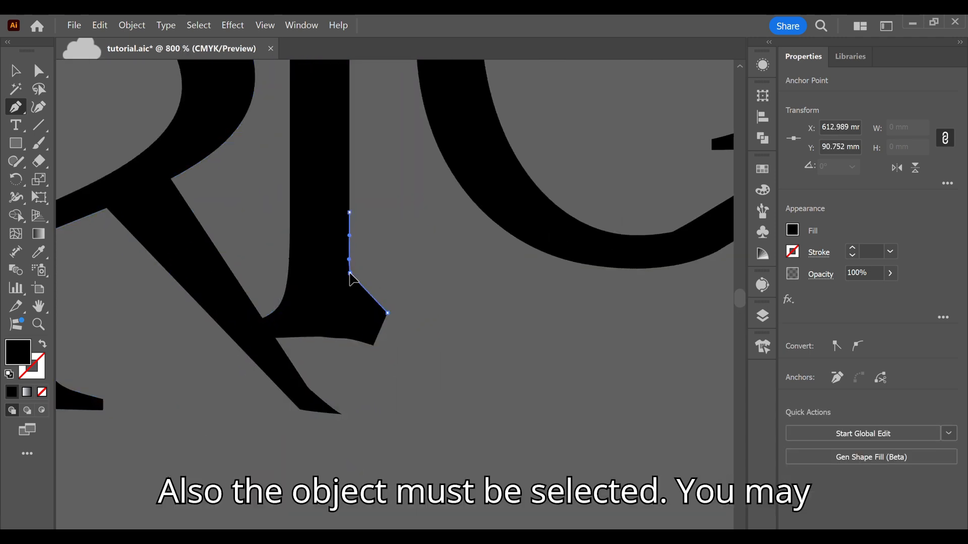
ctrl+click(351, 303)
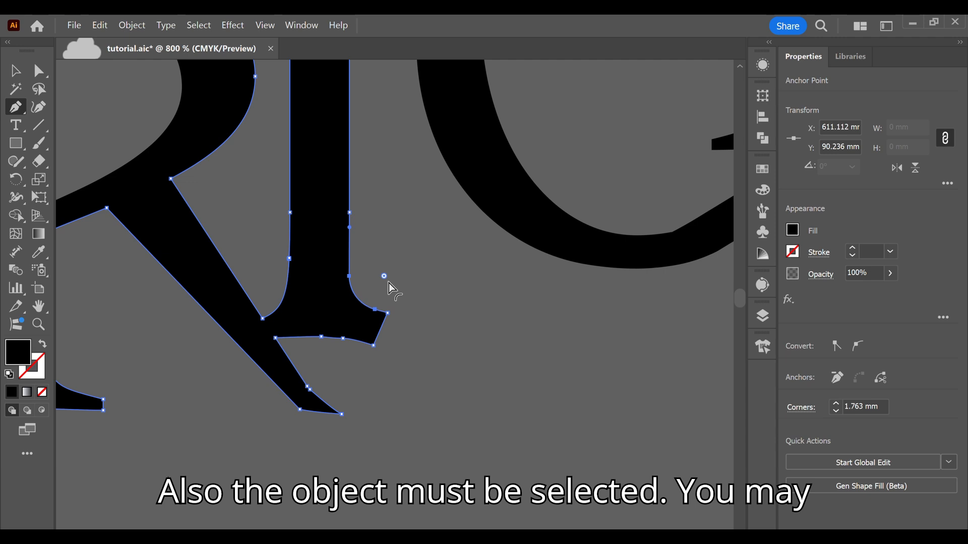
drag(388, 313, 392, 341)
click(343, 339)
scroll(395, 323, down, 3)
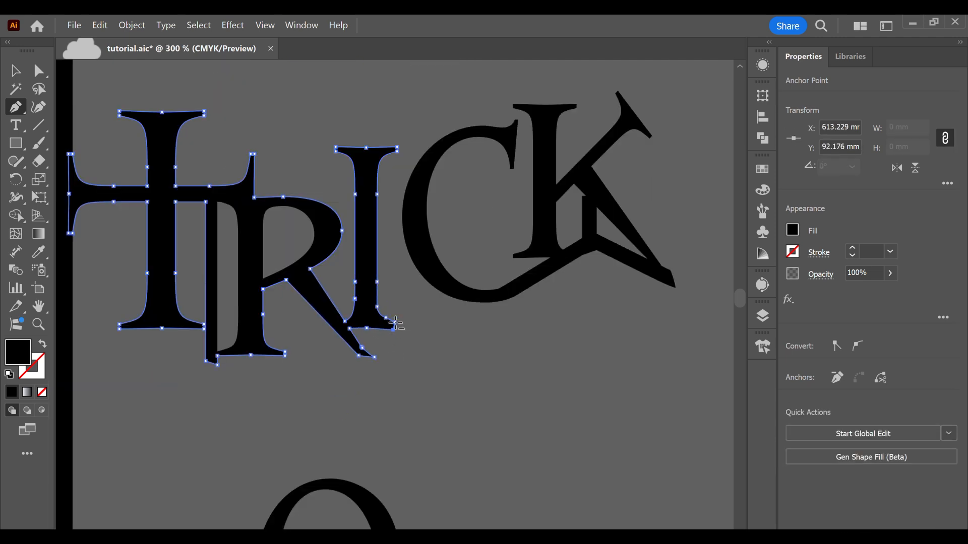
scroll(416, 336, up, 3)
drag(357, 299, 373, 320)
scroll(373, 325, down, 5)
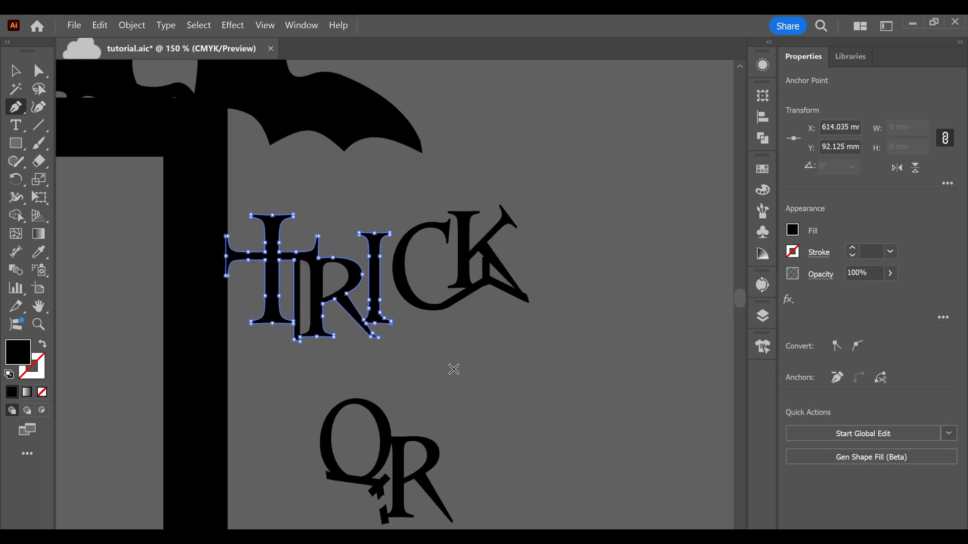
Step: Ungroup TRICK, move the CK piece against the I, and unite both pieces into one shape
key(v)
click(435, 311)
right_click(434, 311)
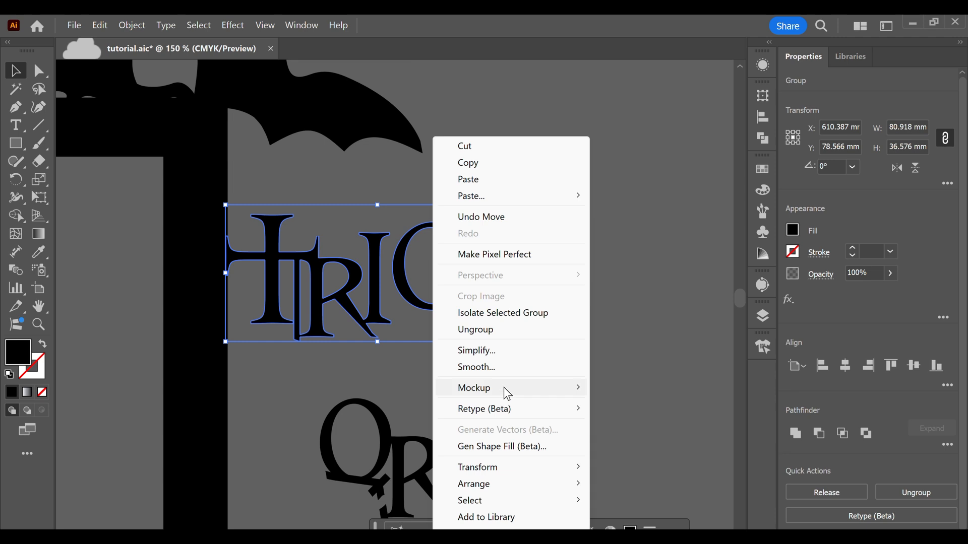
click(449, 383)
drag(466, 281, 456, 315)
drag(449, 371, 348, 302)
click(795, 435)
Step: Erase the middle of the vertical strut inside the K's lower opening
scroll(480, 349, up, 4)
key(shift+e)
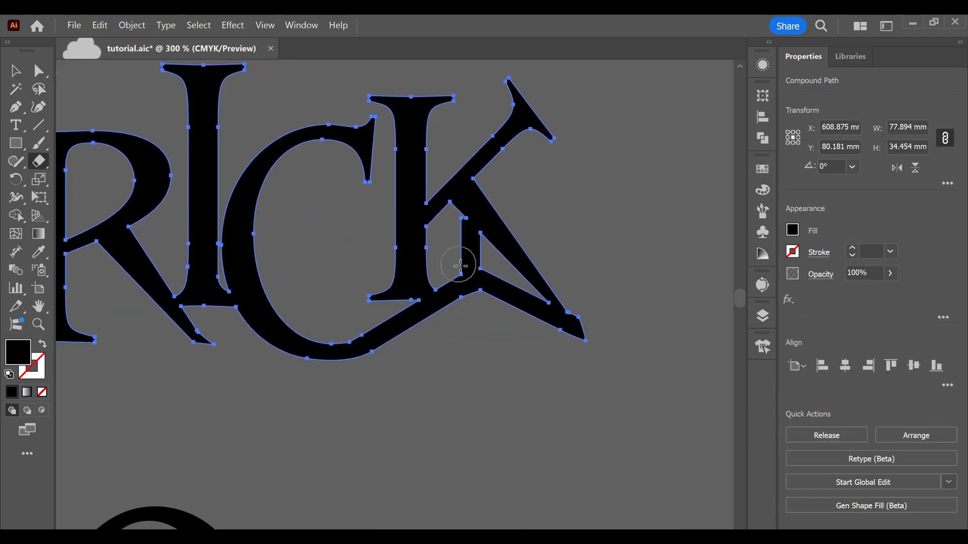
scroll(464, 199, up, 4)
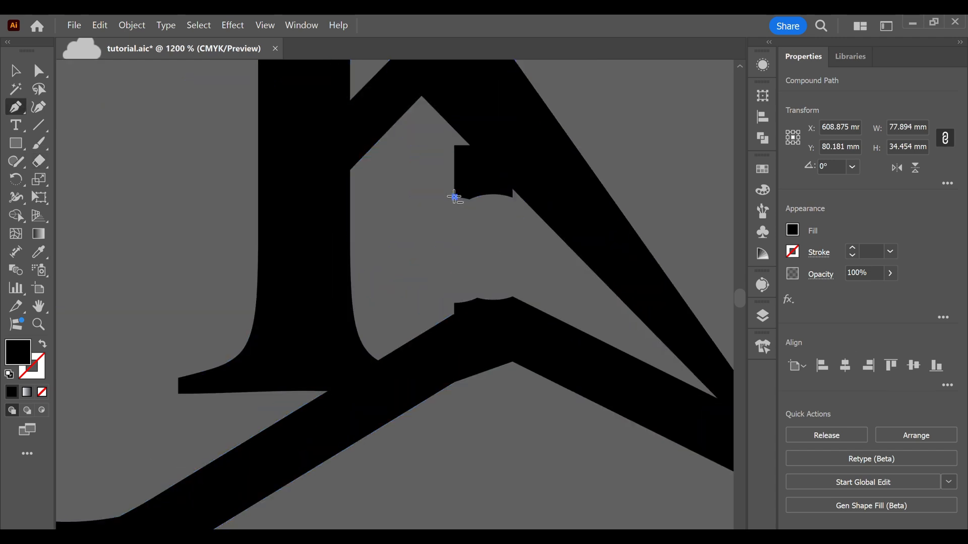
Step: Delete the leftover anchor points of the strut's upper stub so the K's diagonal edge runs straight
click(464, 198)
click(512, 205)
click(552, 209)
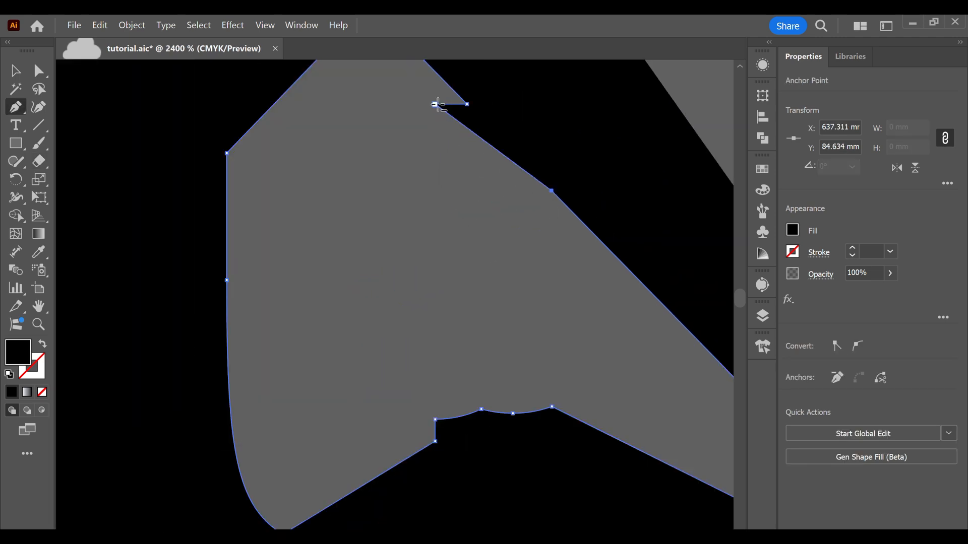
click(435, 104)
Step: Delete the surplus anchor points along the lower edge of the K's opening and round its peak
scroll(474, 160, down, 3)
scroll(447, 287, up, 2)
click(509, 184)
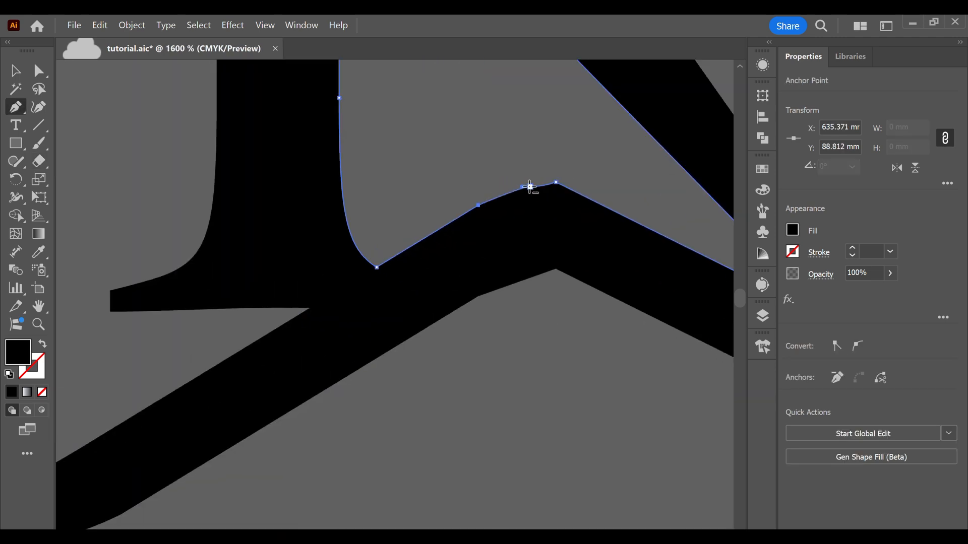
click(530, 187)
click(556, 182)
scroll(338, 337, down, 2)
key(ctrl)
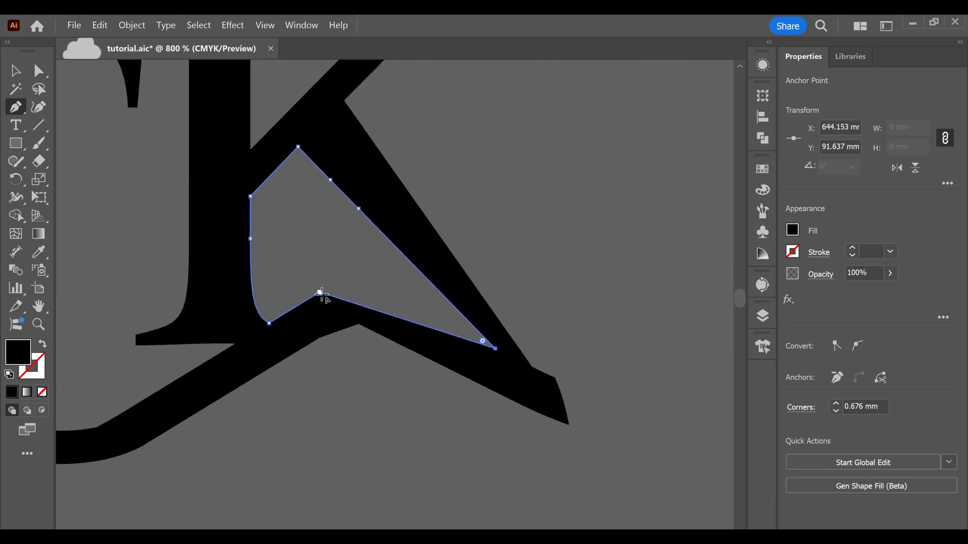
drag(336, 370, 335, 370)
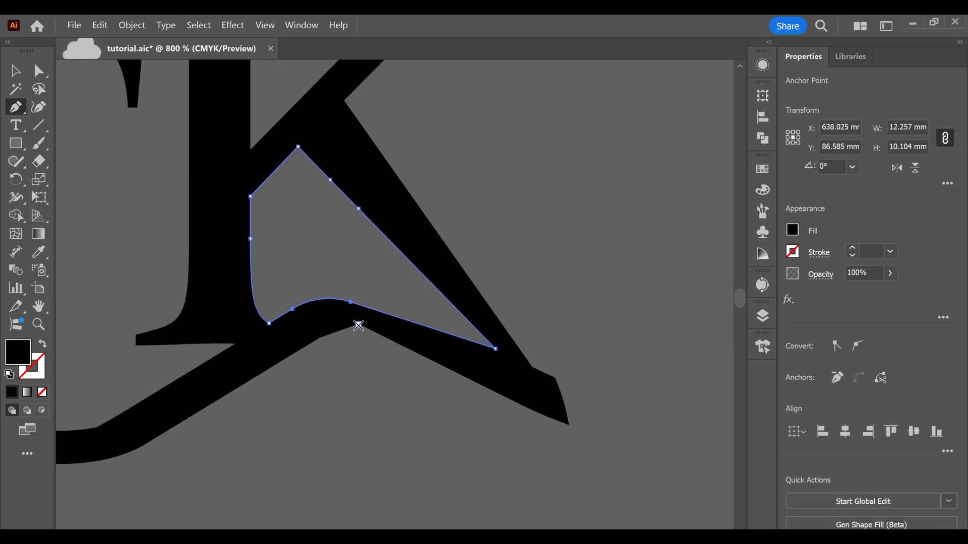
Step: Remove the extra anchor points from the outer edge beneath the K, then reposition and round its peak
scroll(356, 321, up, 2)
scroll(356, 321, down, 5)
key(v)
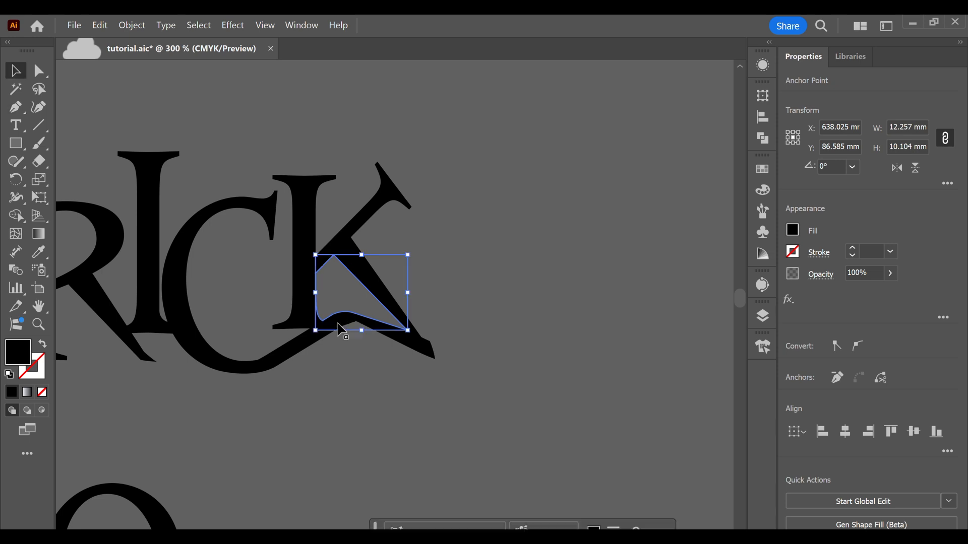
click(293, 346)
scroll(355, 320, up, 4)
key(p)
click(360, 325)
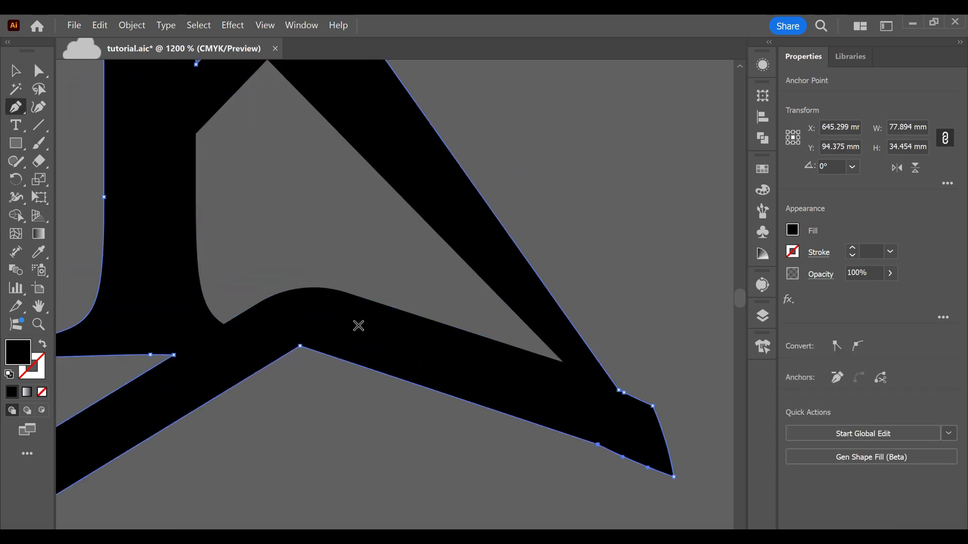
drag(300, 346, 328, 342)
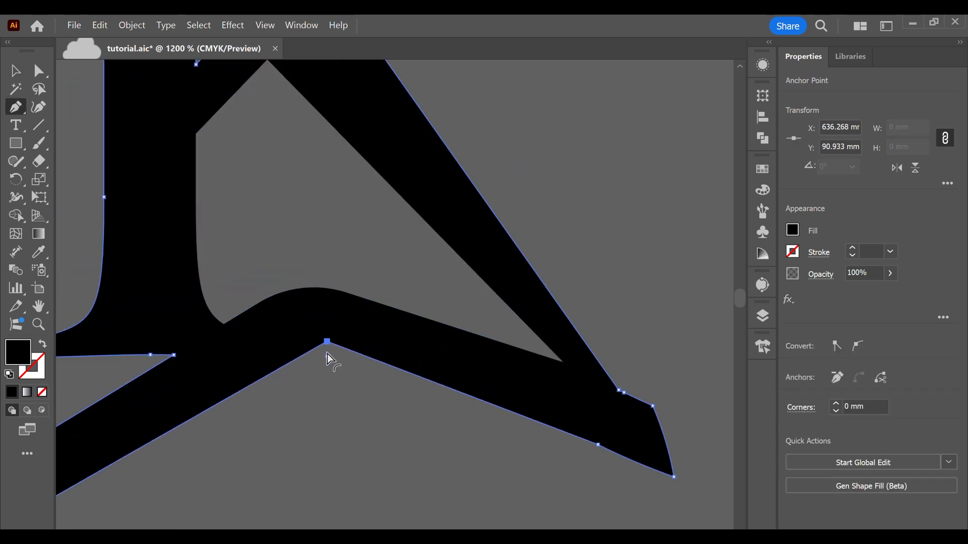
scroll(335, 399, down, 4)
Step: Delete the anchor points of the stub projecting below the R's foot, and save the document
drag(331, 413, 543, 360)
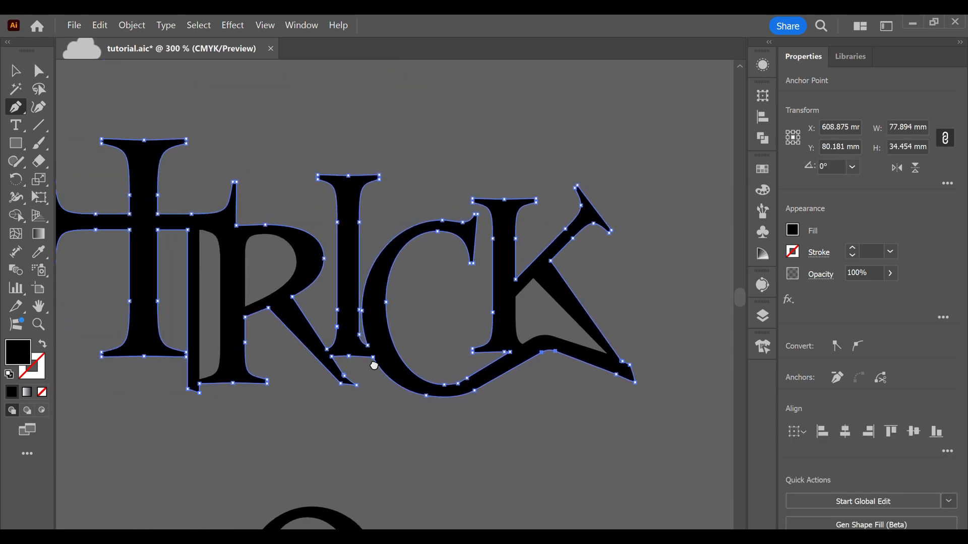
scroll(174, 383, up, 3)
click(313, 388)
click(250, 408)
click(219, 398)
key(ctrl+s)
scroll(223, 399, down, 4)
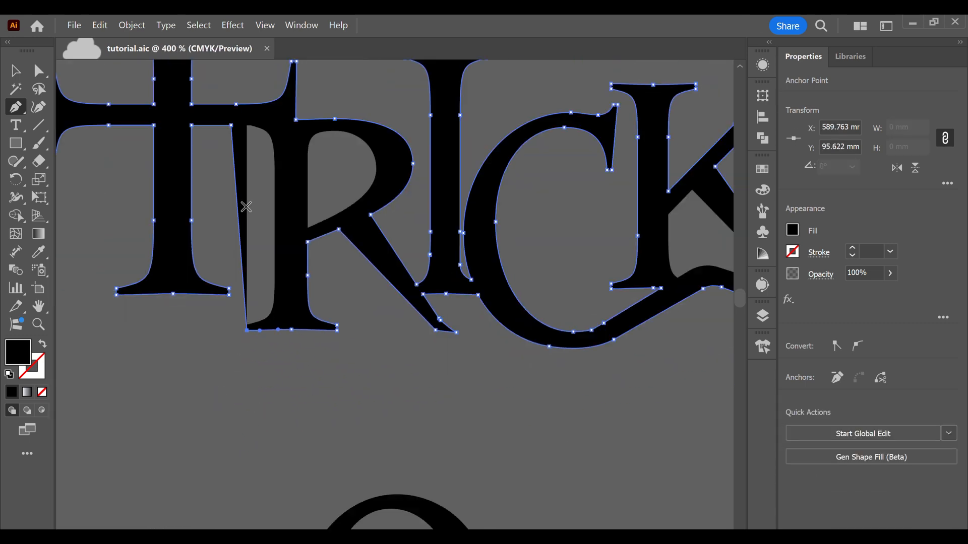
Step: Erase a section of the thin vertical strand where it meets the R's foot
scroll(247, 302, up, 8)
key(v)
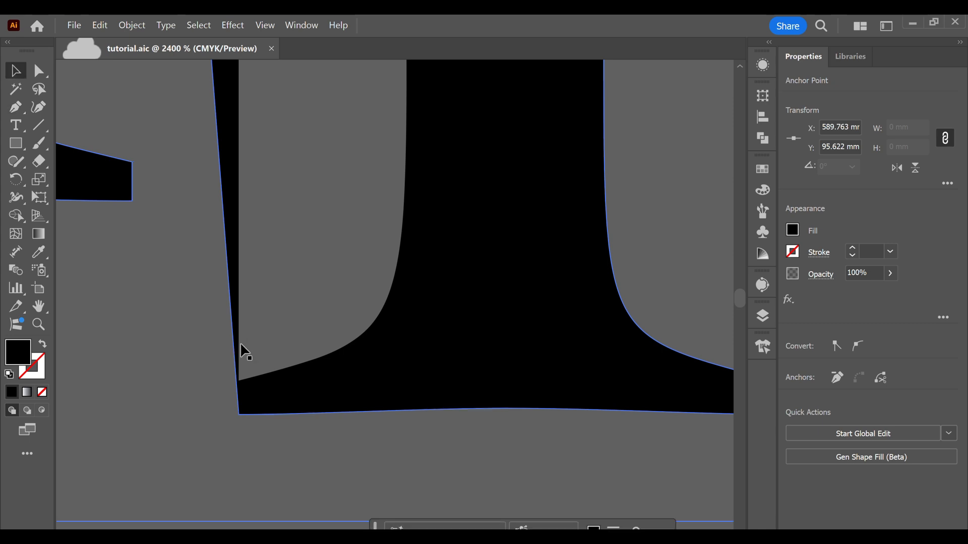
key(shift+e)
click(233, 255)
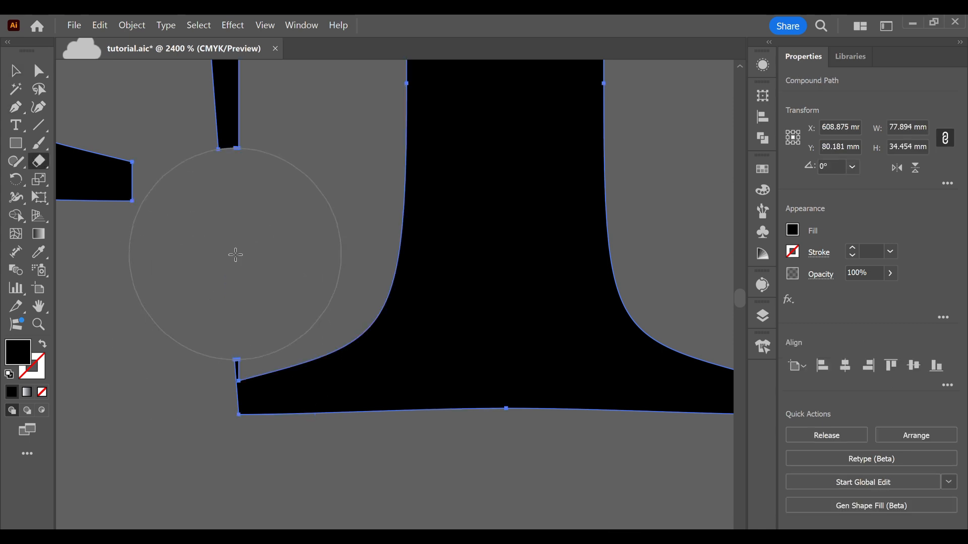
Step: Delete the anchor points of the short stub left standing on the serif tip of the R's foot
key(v)
key(p)
scroll(233, 338, up, 5)
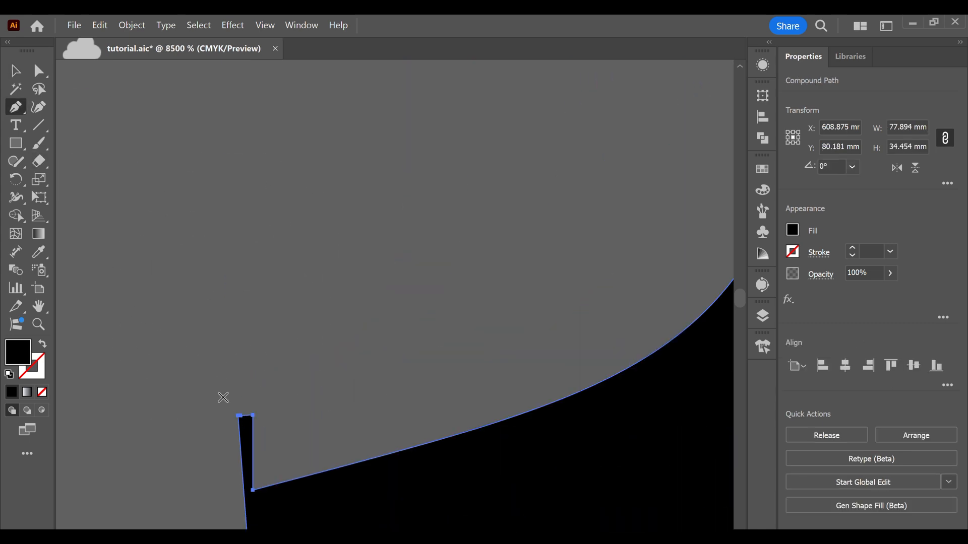
click(251, 417)
click(239, 416)
scroll(236, 415, down, 4)
drag(265, 275, 250, 413)
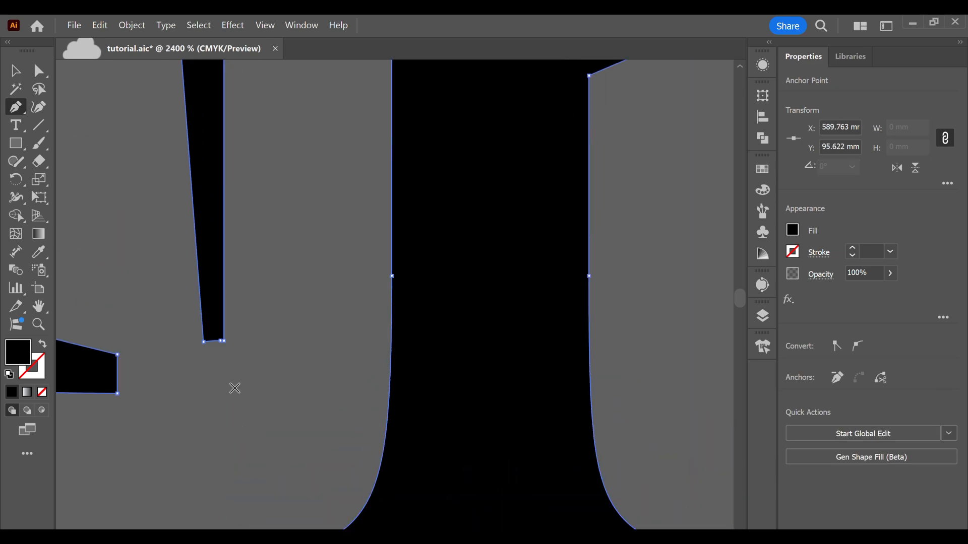
Step: Delete the end anchor points of the leftover vertical strand hanging above the foot
click(204, 341)
click(223, 339)
drag(179, 191, 201, 459)
scroll(218, 326, up, 2)
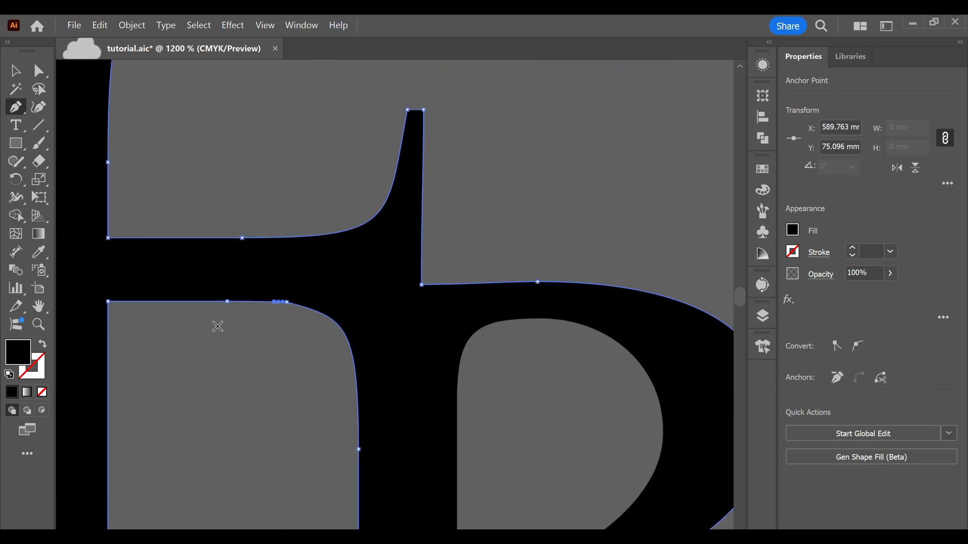
scroll(220, 330, down, 6)
Step: Move the TREAT lettering beneath OR, with its centre at about X 610.705 mm, Y 136.475 mm
key(v)
drag(430, 468, 419, 393)
scroll(421, 414, down, 1)
scroll(460, 444, up, 1)
scroll(461, 444, down, 1)
drag(461, 446, 474, 348)
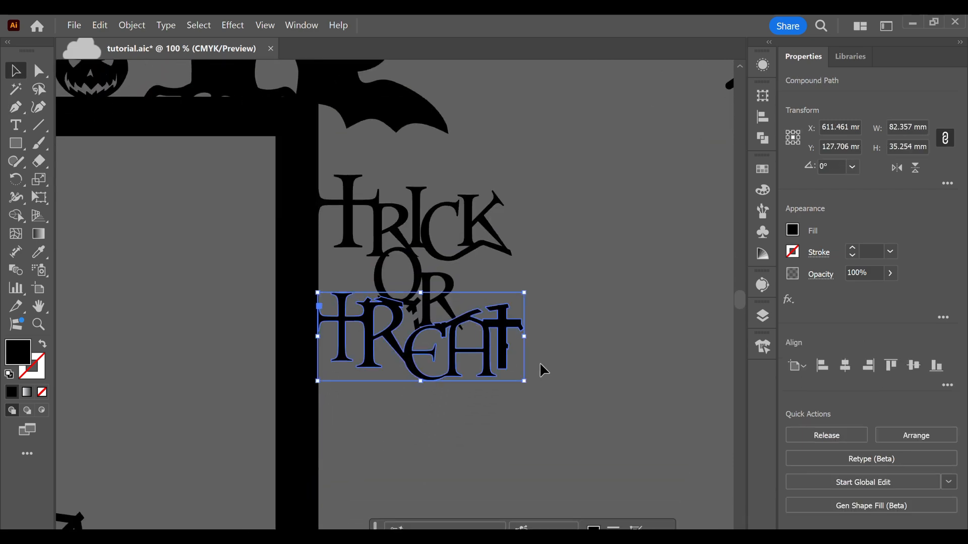
scroll(539, 362, down, 3)
scroll(539, 362, up, 3)
scroll(436, 339, up, 2)
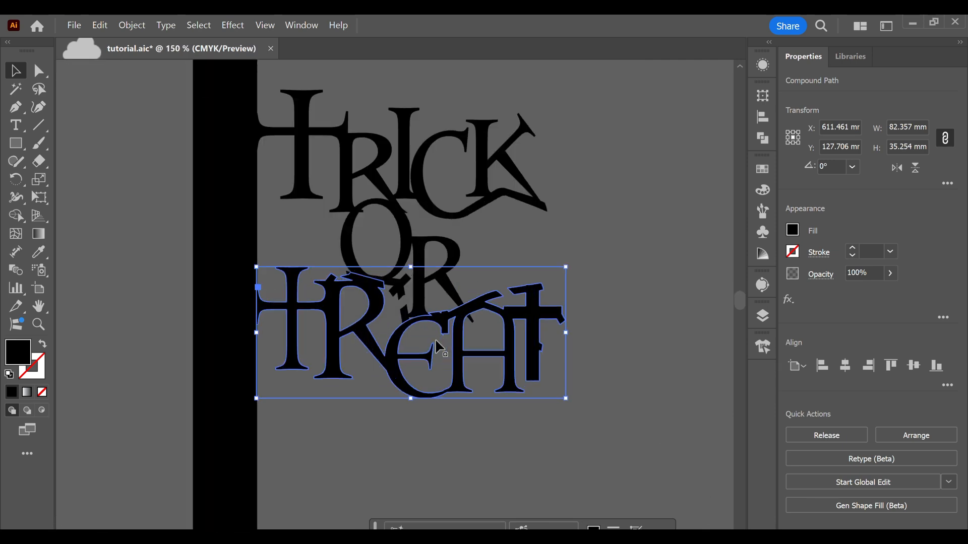
drag(381, 343, 378, 387)
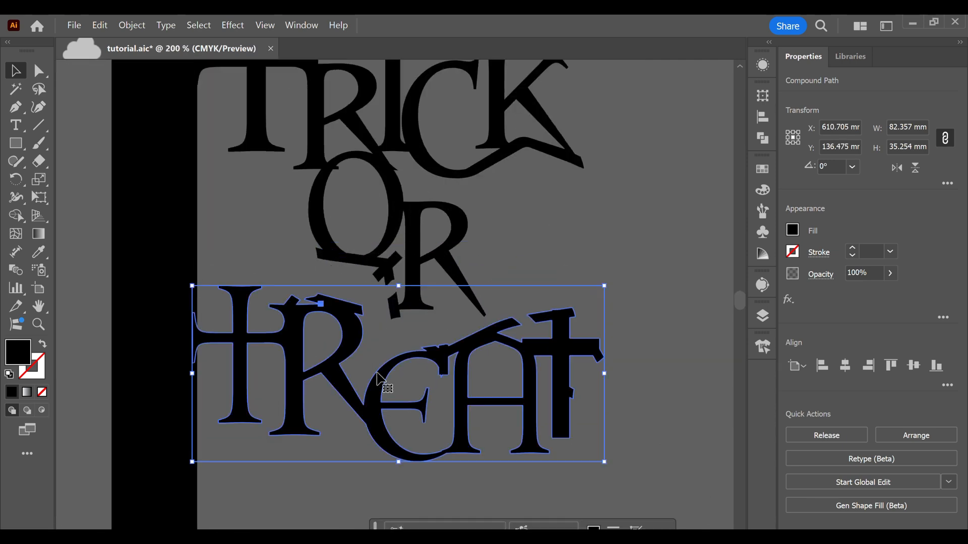
Step: Delete the surplus anchor points of the jagged flap along the top edge of the R in TREAT
key(p)
scroll(380, 380, up, 2)
click(222, 252)
scroll(237, 261, up, 4)
click(242, 250)
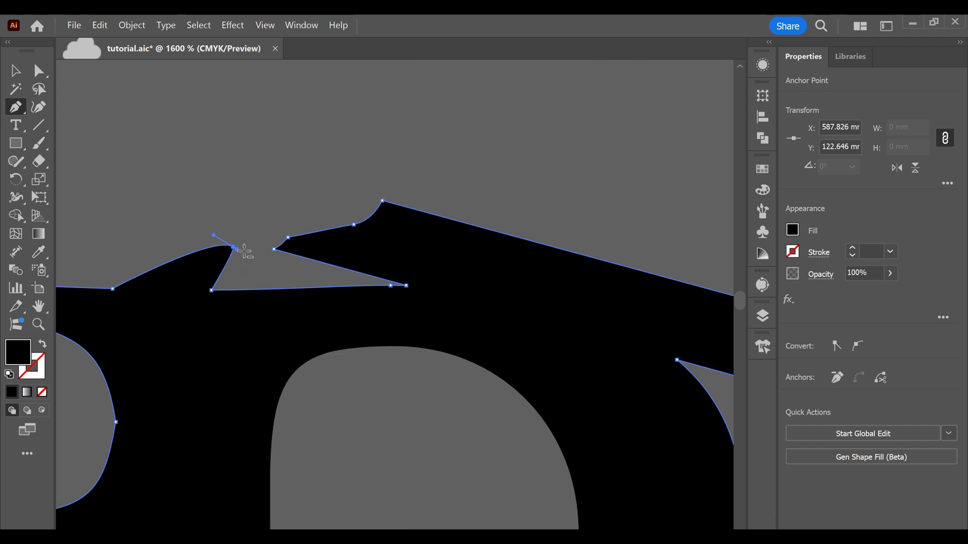
click(234, 247)
click(274, 249)
click(288, 238)
click(353, 225)
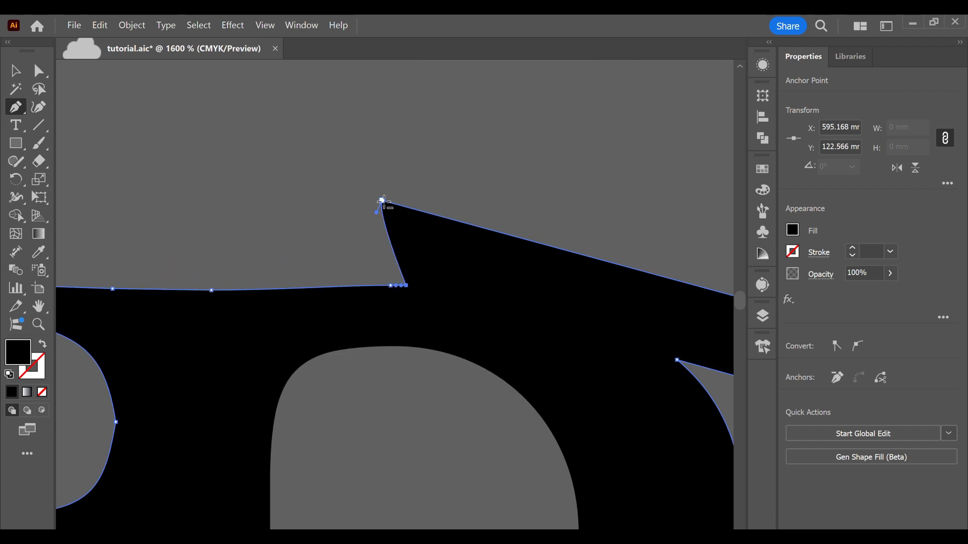
click(382, 201)
Step: Delete the flap's outer end points beside the R's bowl and round the corner left there
scroll(503, 296, down, 3)
click(589, 294)
click(592, 325)
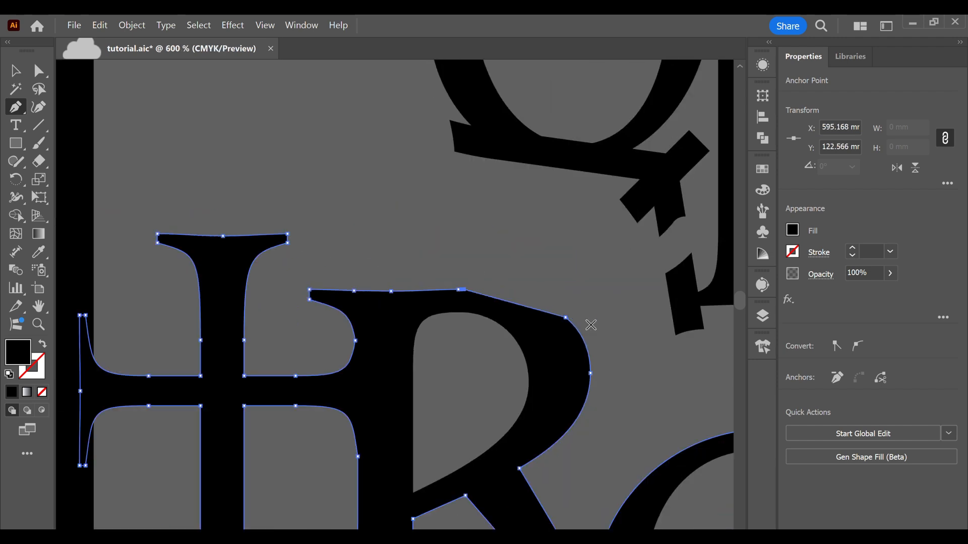
ctrl+click(565, 317)
scroll(565, 317, up, 3)
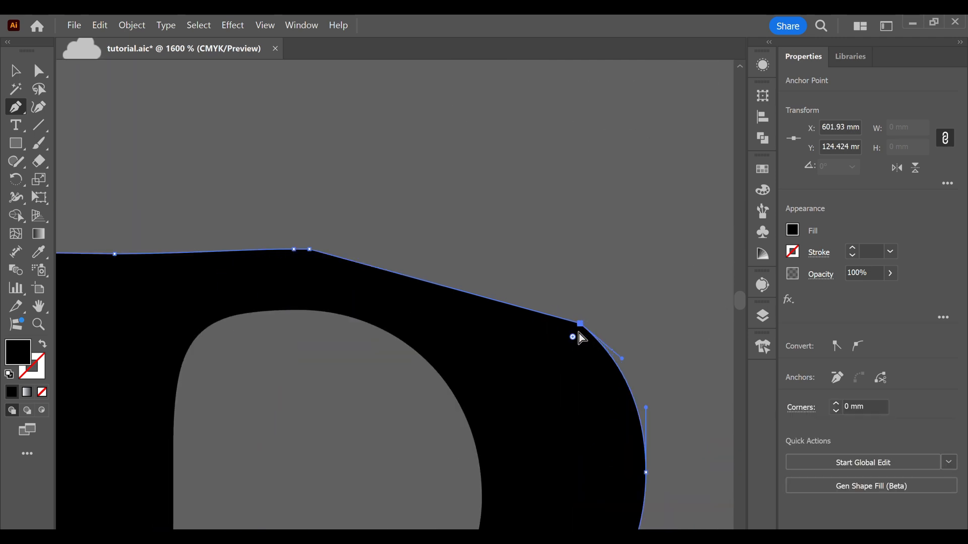
drag(533, 402, 520, 424)
Step: Round the peak on top of the R and delete the surplus anchor points around it
ctrl+click(309, 250)
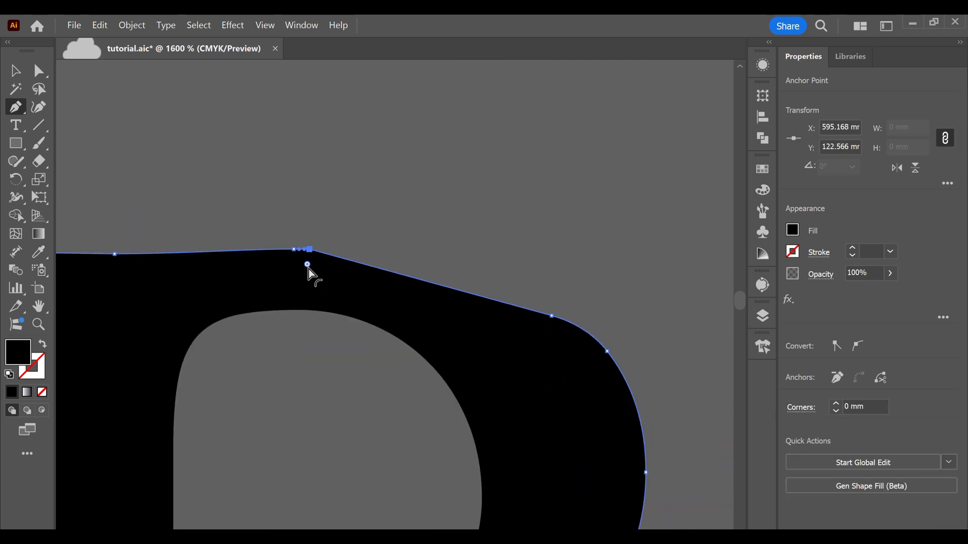
drag(307, 265, 409, 274)
click(408, 274)
click(395, 270)
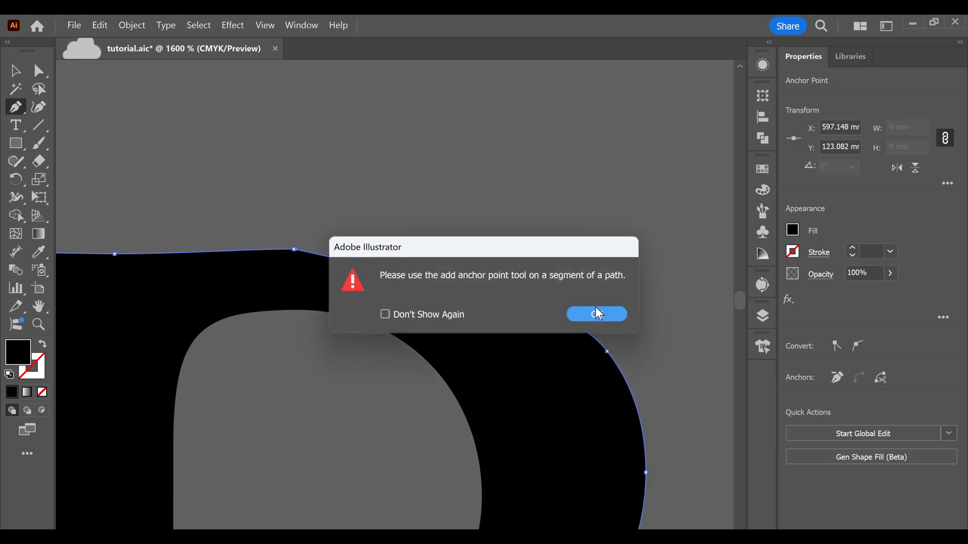
click(595, 312)
scroll(405, 290, up, 4)
click(343, 214)
scroll(345, 219, down, 3)
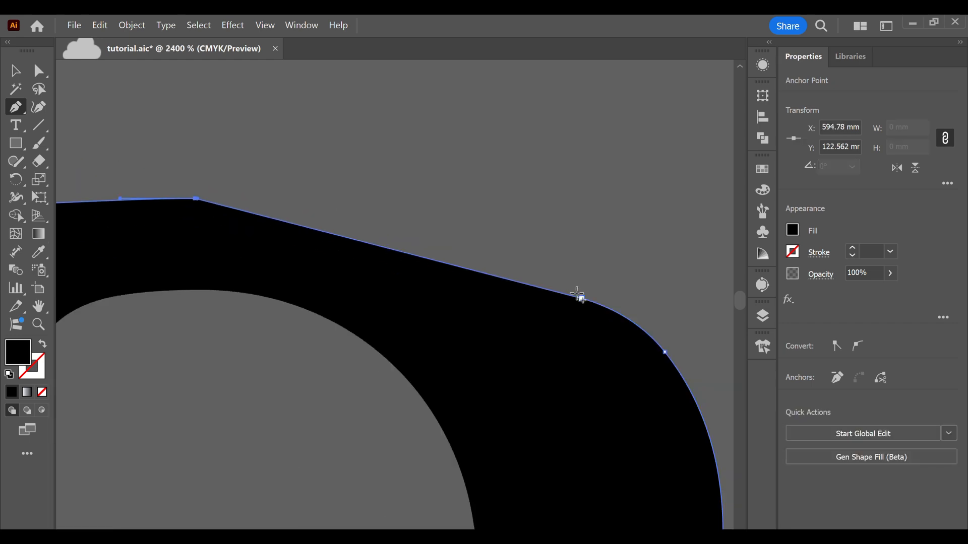
Step: Replace the R's straight shoulder with a smooth curve by extending the handles and removing the anchor between them
scroll(194, 200, up, 5)
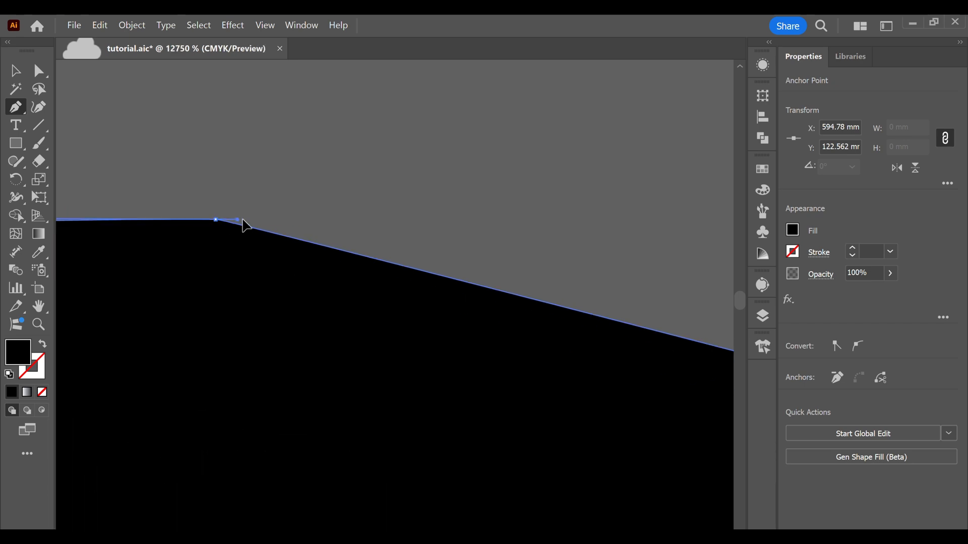
drag(216, 220, 502, 235)
scroll(354, 327, down, 6)
drag(332, 285, 432, 284)
scroll(511, 352, up, 2)
click(491, 316)
drag(553, 344, 538, 322)
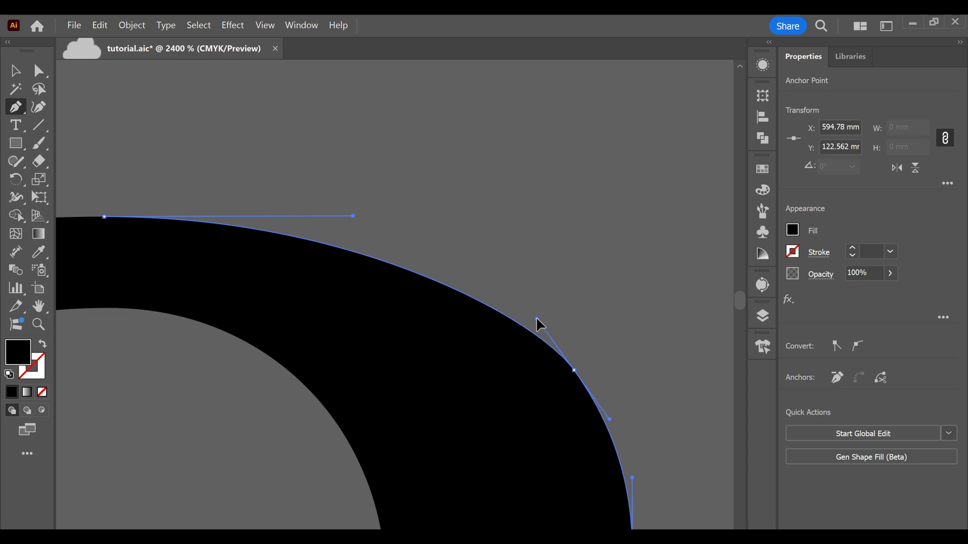
Step: Delete the anchor points of the bump on the E's upper arm in TREAT
scroll(433, 333, down, 7)
scroll(527, 360, up, 5)
click(285, 353)
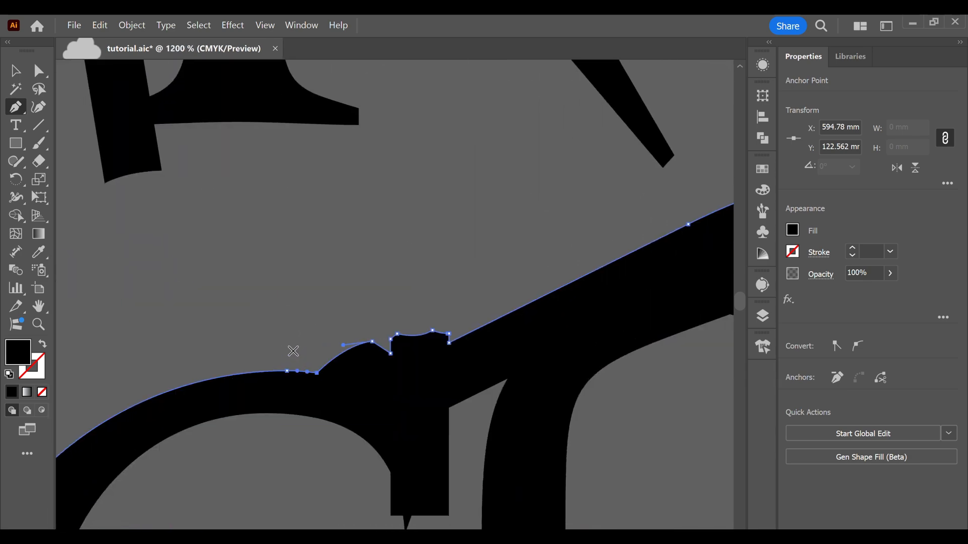
click(372, 342)
click(391, 354)
scroll(403, 377, down, 3)
scroll(403, 377, up, 2)
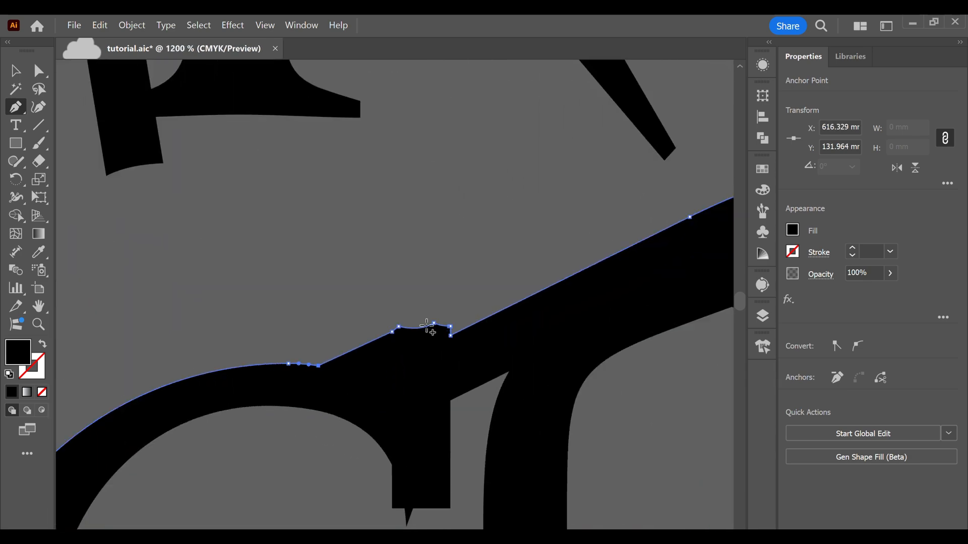
Step: Delete the remaining anchor points of the wavy block where the E joins the slanted bar over the A
scroll(544, 367, down, 5)
scroll(524, 367, up, 6)
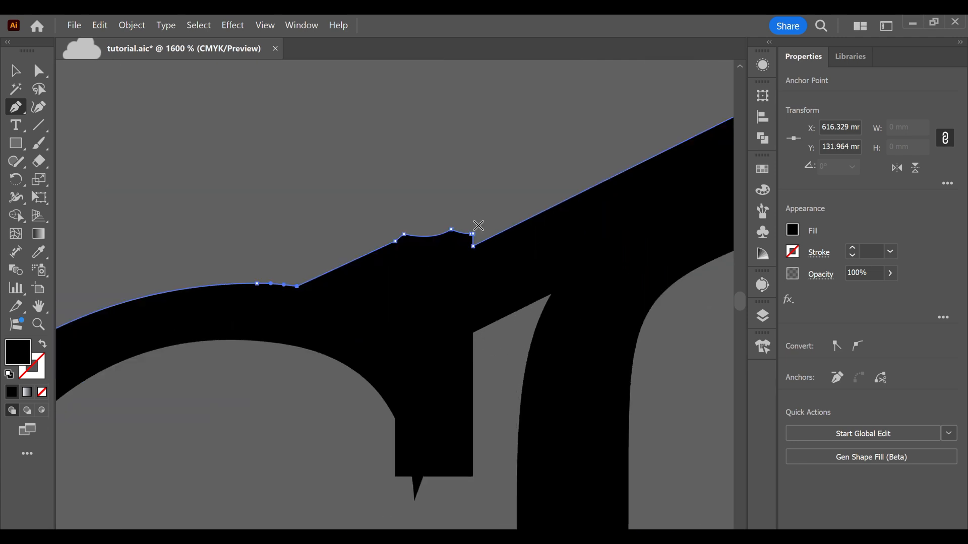
click(396, 242)
click(404, 234)
click(451, 230)
scroll(455, 240, up, 1)
scroll(479, 237, down, 1)
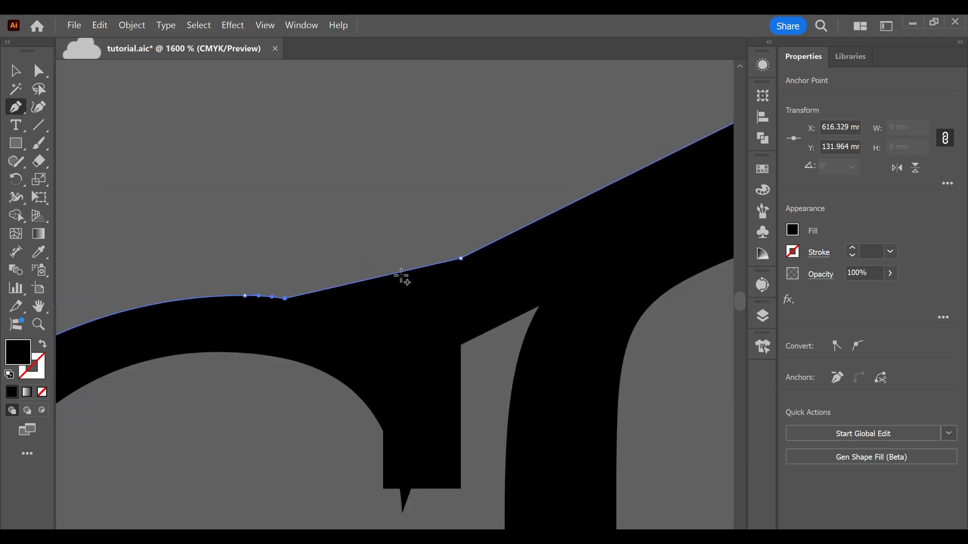
Step: Reposition the two junction anchors into a vertical step between the E and the slanted bar, and smooth the E's top curve
drag(283, 283, 388, 343)
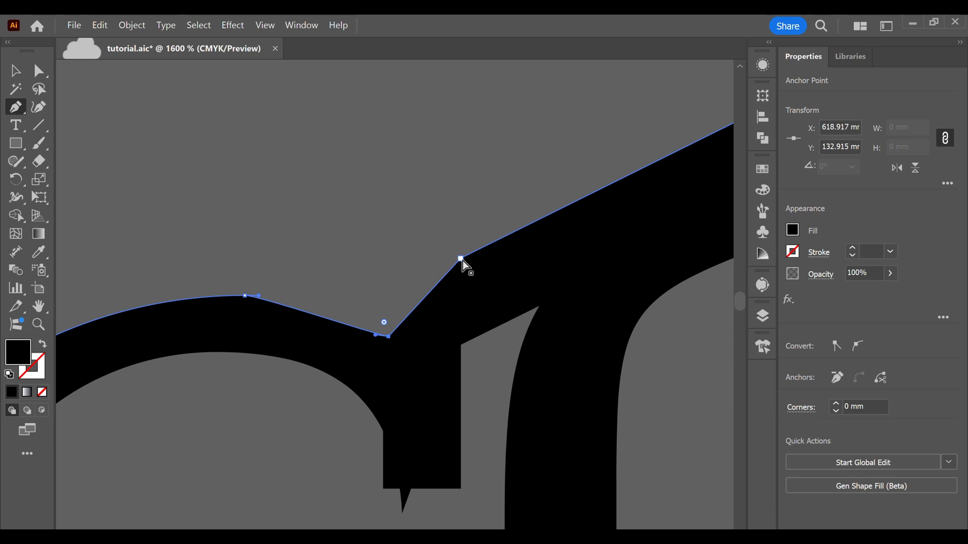
drag(460, 259, 390, 286)
ctrl+click(245, 296)
drag(245, 296, 315, 293)
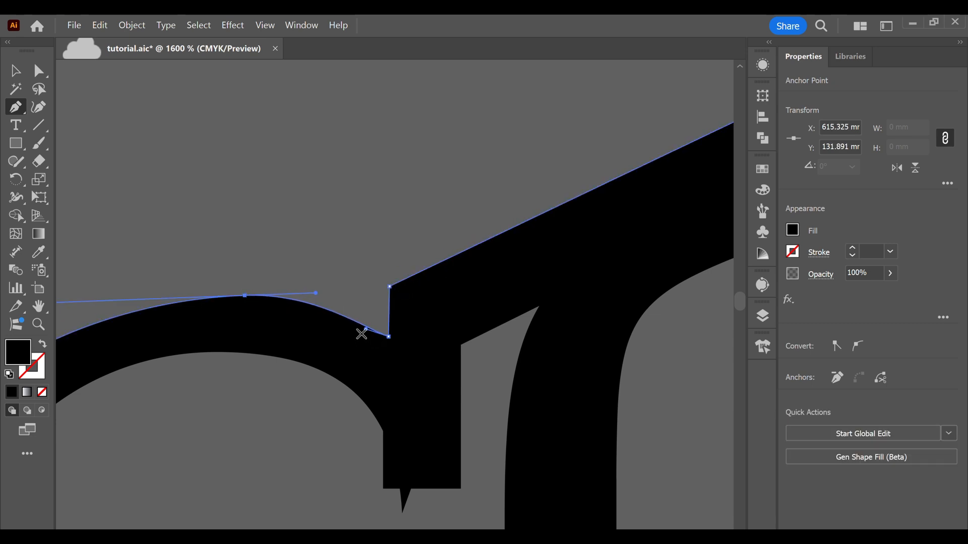
scroll(361, 333, down, 3)
drag(220, 320, 190, 317)
scroll(369, 395, up, 3)
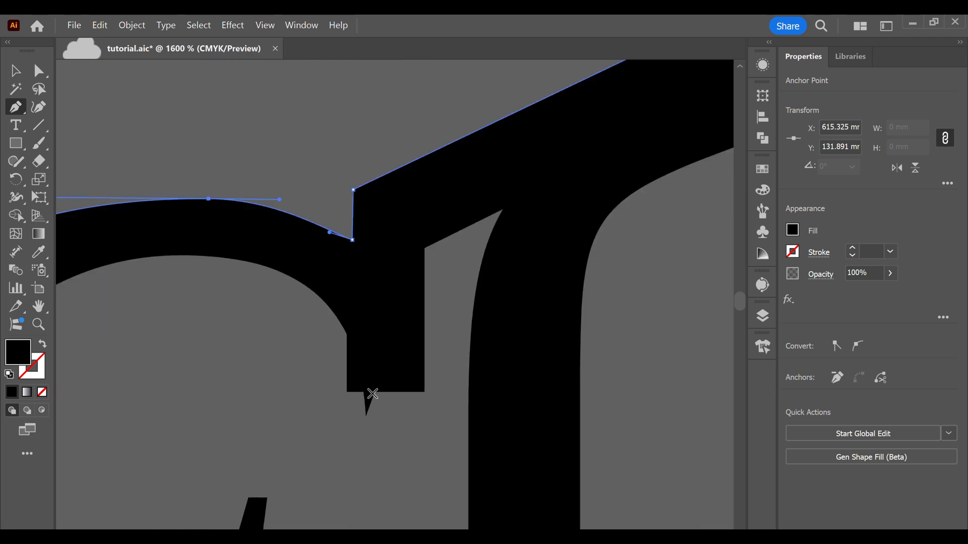
Step: Delete the spike below the E's upper serif and flatten the serif's lower edge
scroll(362, 409, down, 3)
scroll(362, 409, down, 1)
scroll(356, 385, up, 2)
key(v)
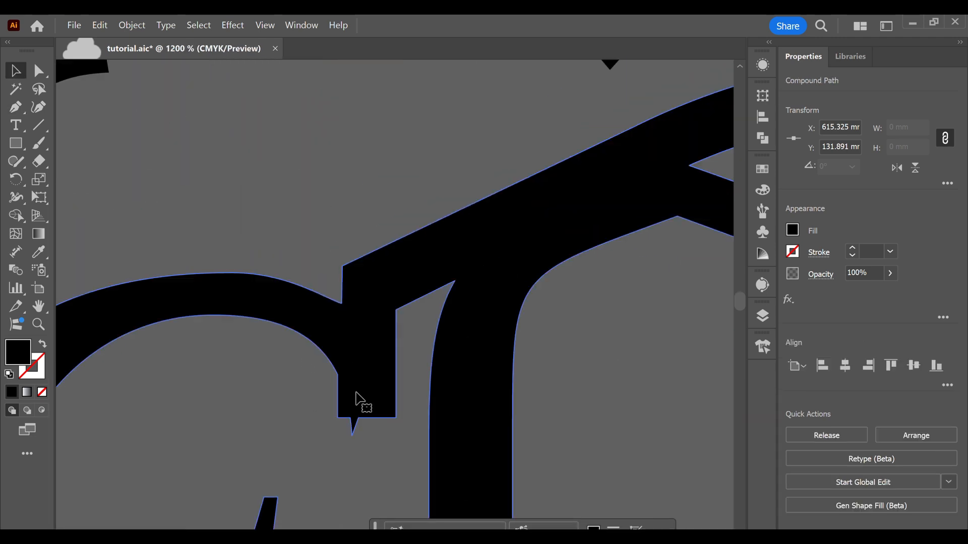
key(p)
scroll(353, 426, up, 1)
click(354, 428)
scroll(367, 401, up, 2)
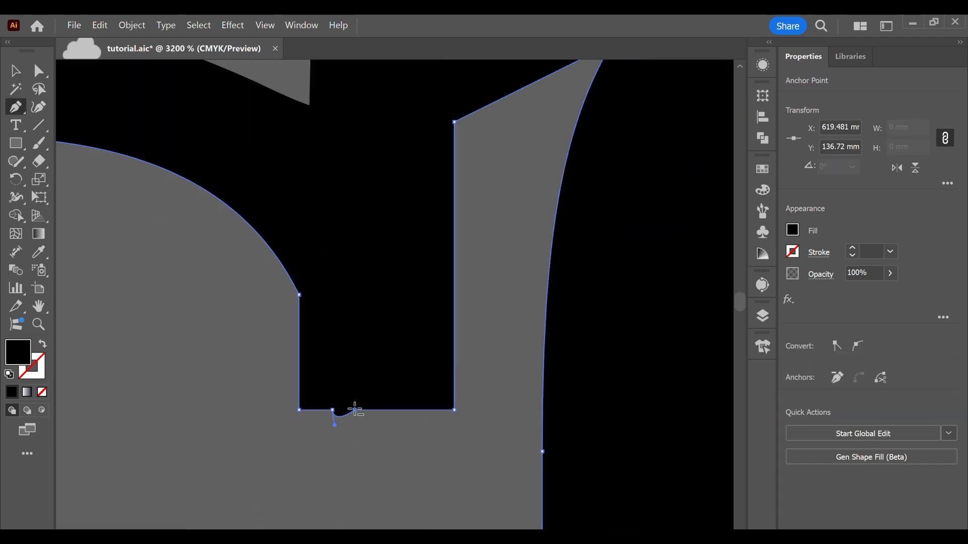
drag(336, 426, 342, 423)
scroll(332, 412, down, 2)
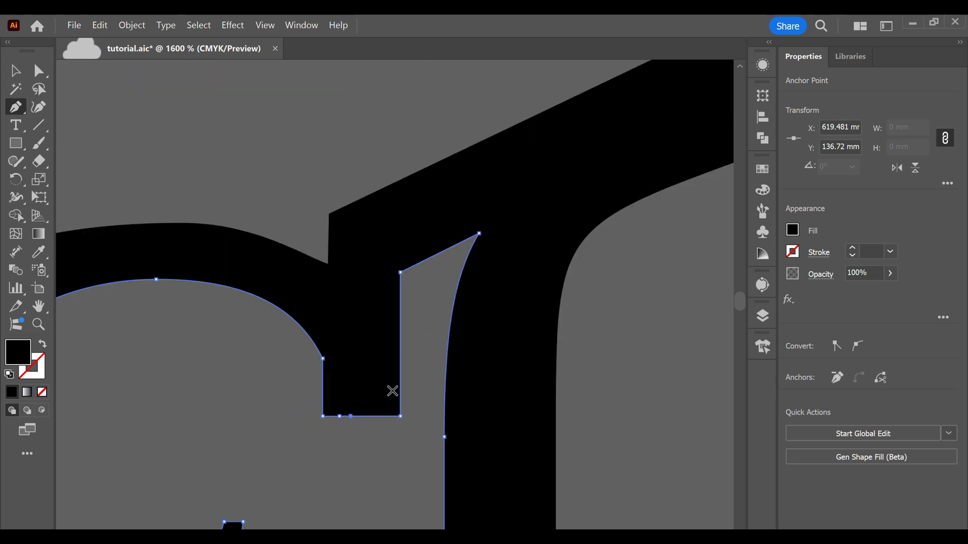
Step: Delete the anchor points of the bar's end projecting past the A's apex, leaving a single pointed peak
ctrl+click(396, 185)
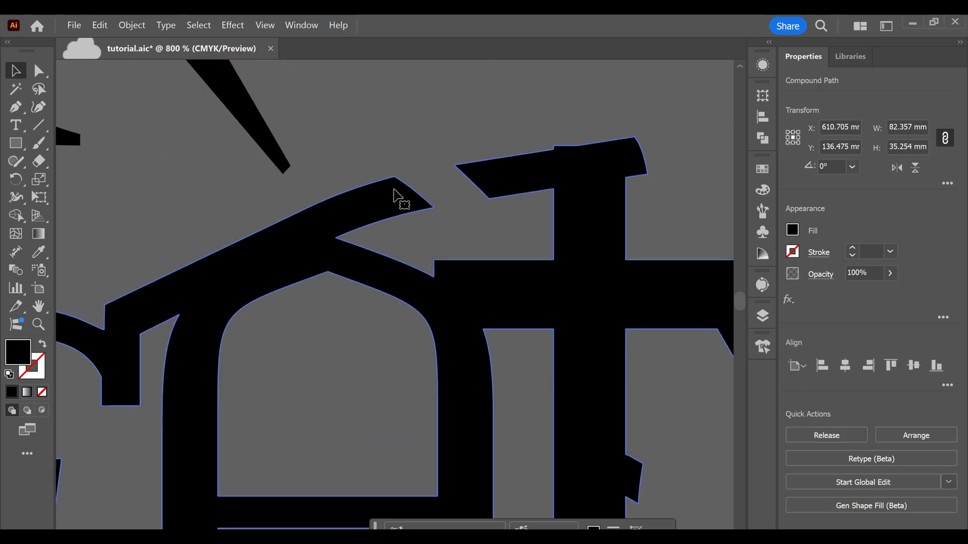
scroll(396, 186, up, 3)
click(392, 161)
click(510, 253)
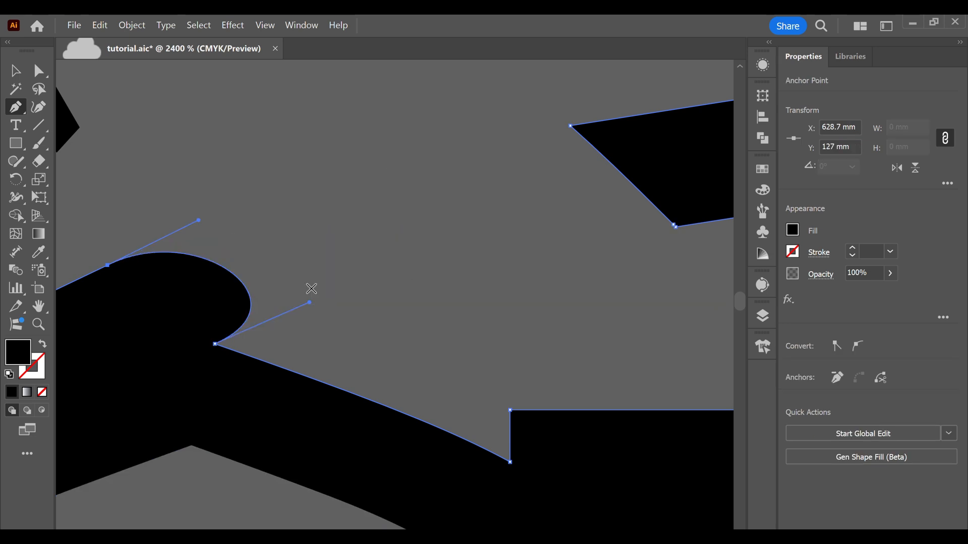
scroll(302, 312, down, 4)
drag(310, 312, 285, 327)
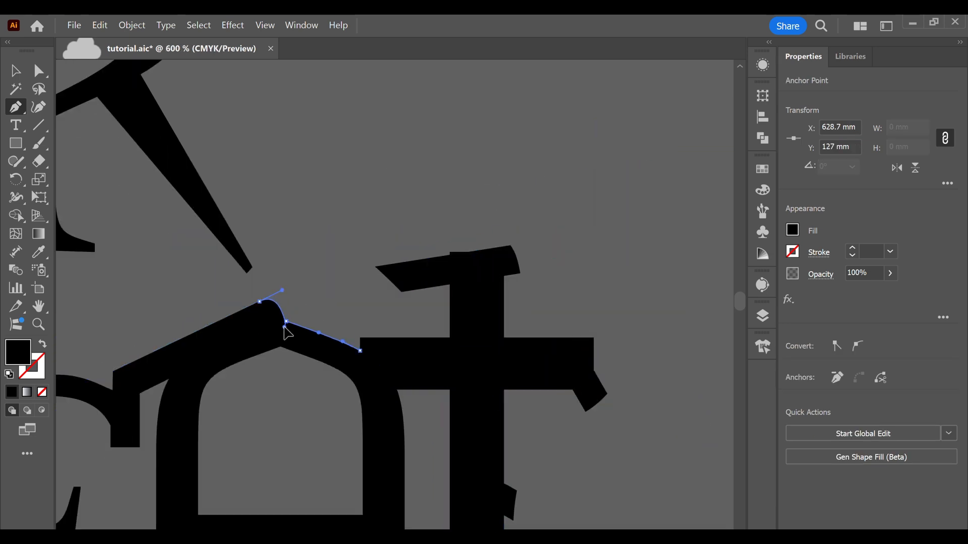
drag(282, 291, 280, 296)
click(259, 302)
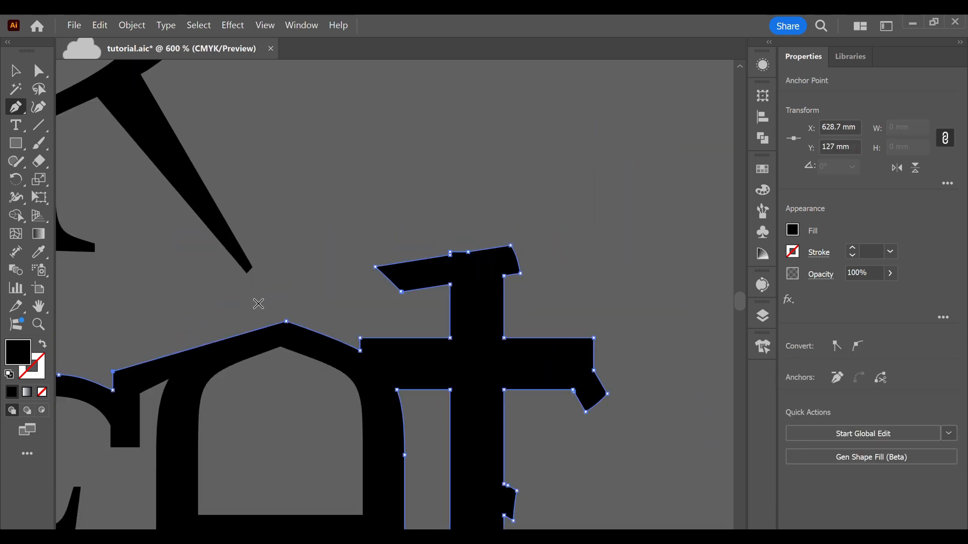
ctrl+click(286, 321)
Step: Delete the anchor points of the slanted strip on top of the final T and square off its upper end
scroll(419, 330, down, 1)
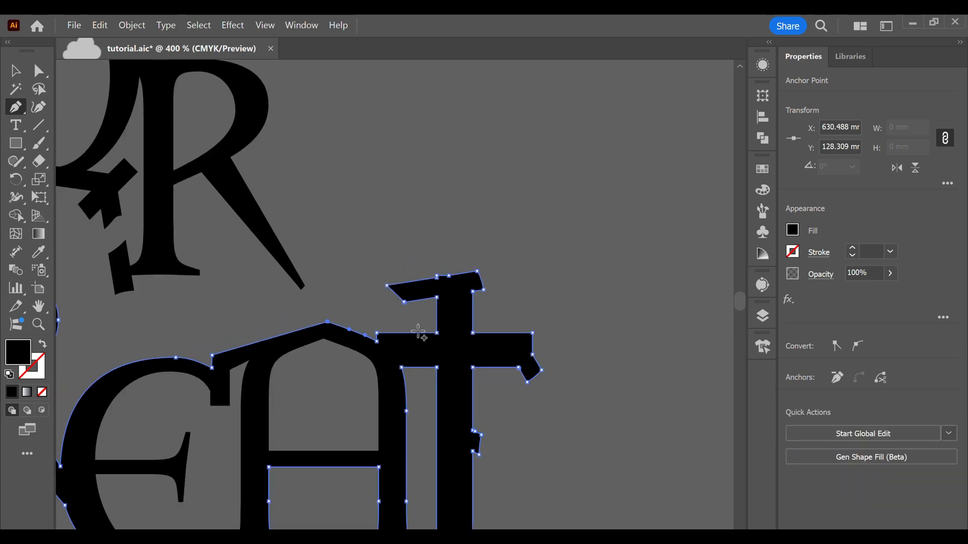
click(483, 291)
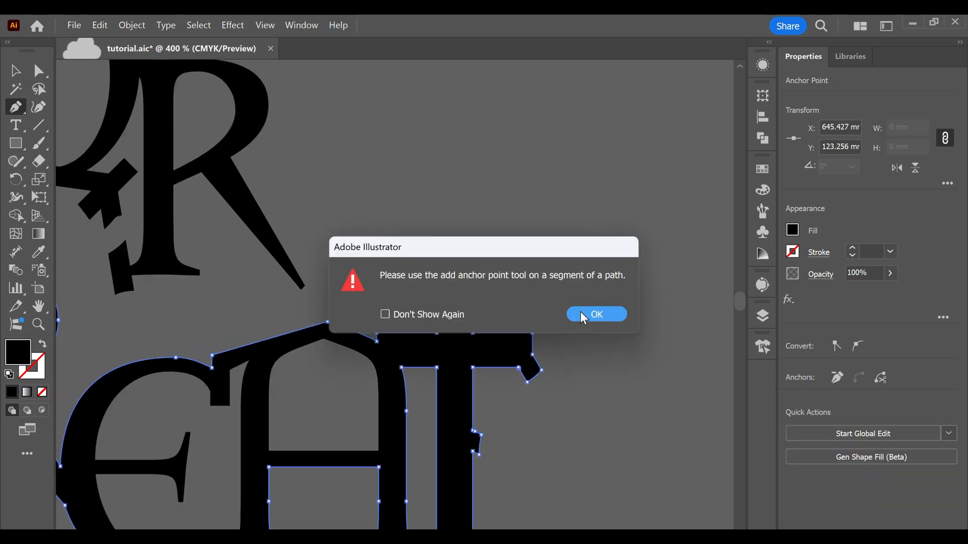
click(591, 314)
scroll(464, 291, up, 3)
click(477, 273)
drag(417, 247, 493, 251)
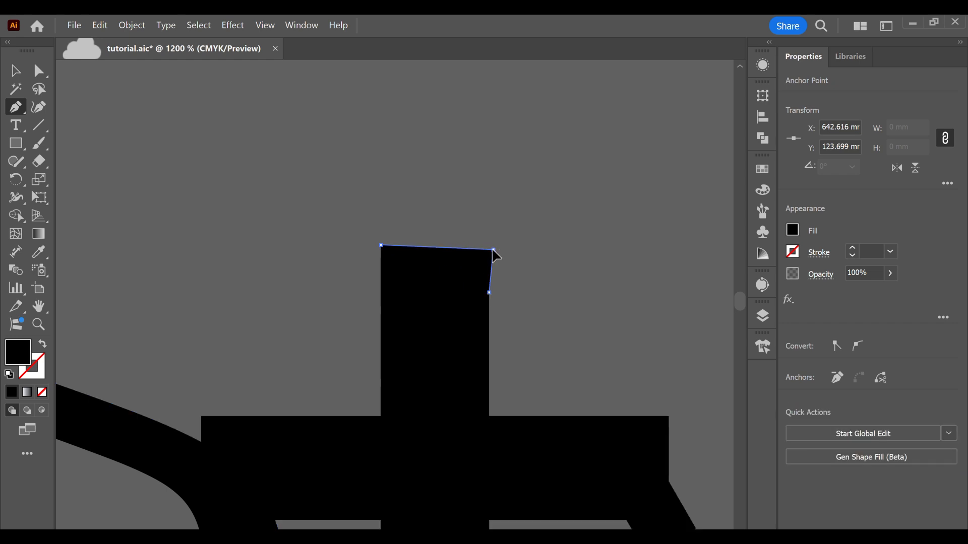
Step: Delete the slanted remnant's anchor points at the final T's right arm and square off the arm's lower corner
scroll(566, 335, down, 1)
drag(627, 415, 504, 328)
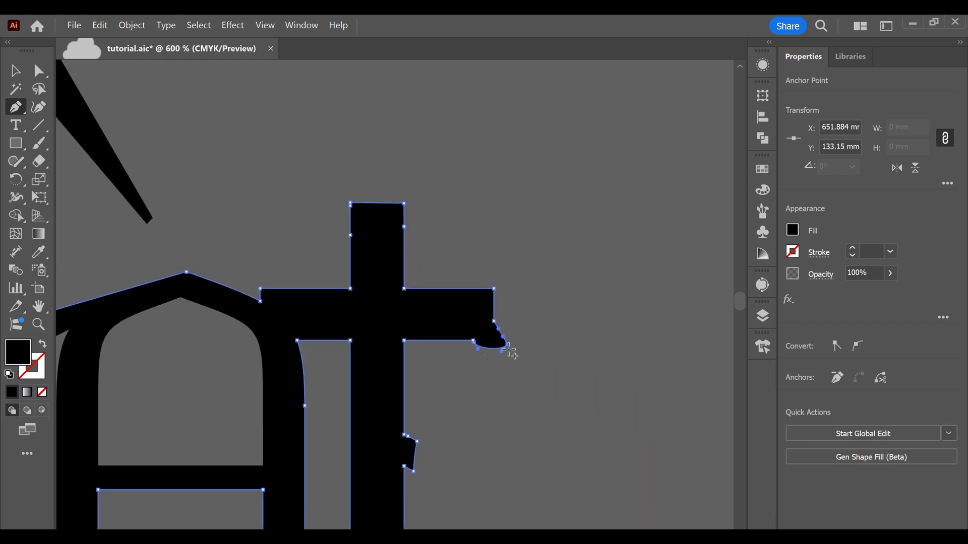
scroll(488, 345, up, 4)
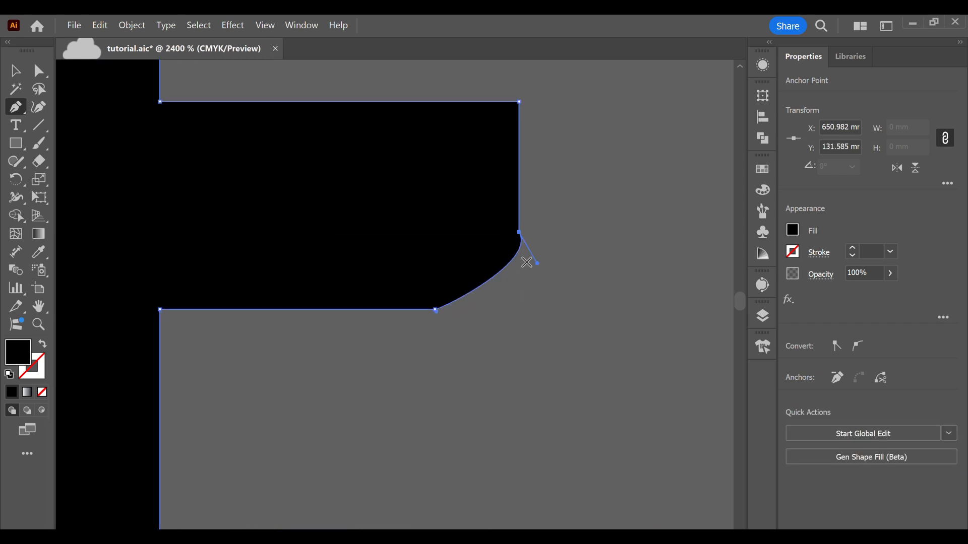
drag(436, 310, 519, 309)
scroll(516, 305, up, 2)
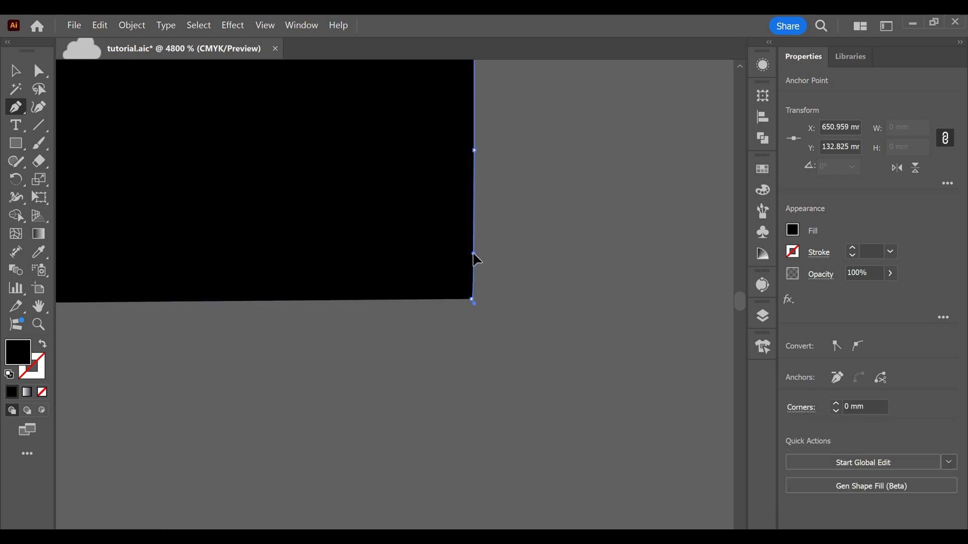
Step: Delete the anchor points of the small stub protruding from the right side of the final T's stem
scroll(486, 313, down, 4)
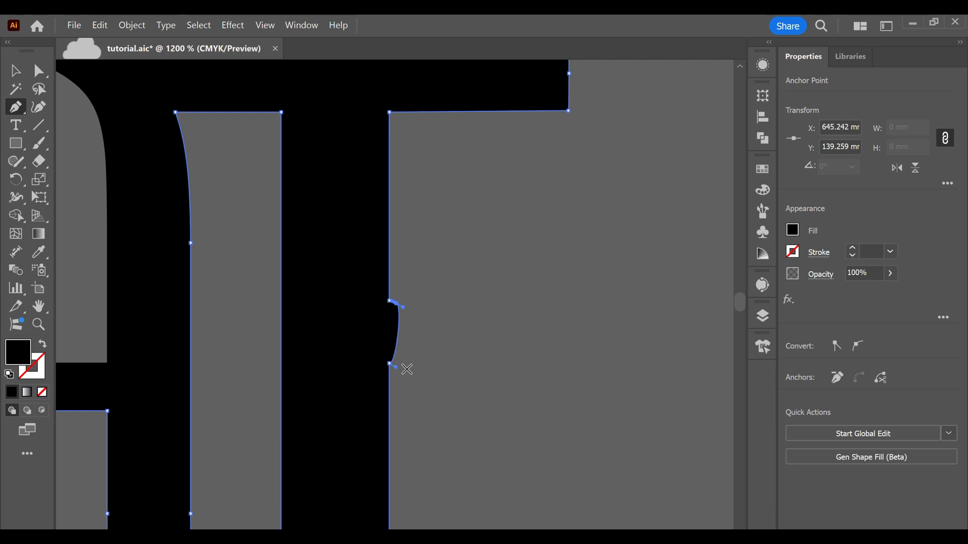
scroll(391, 314, up, 2)
scroll(372, 309, down, 7)
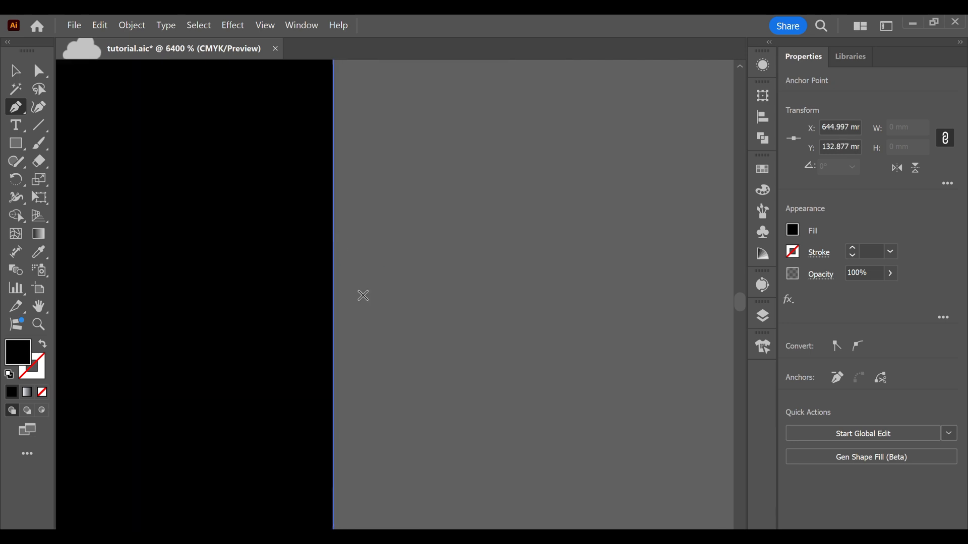
scroll(368, 310, down, 3)
Step: Select the OR lettering and delete the slanted bar remnant's anchor points below the foot of its R
scroll(267, 283, up, 2)
key(v)
click(288, 243)
scroll(288, 243, up, 2)
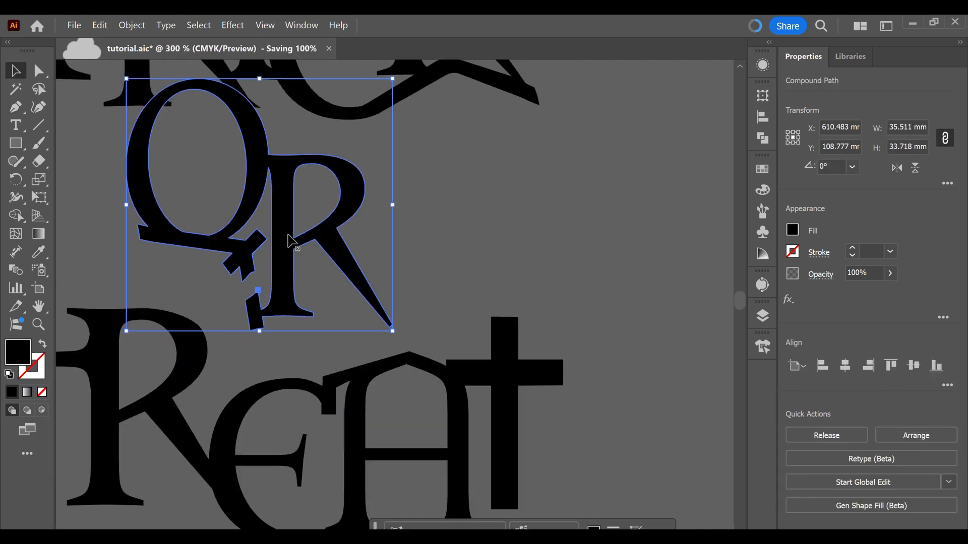
key(p)
scroll(250, 303, up, 3)
click(273, 272)
click(240, 304)
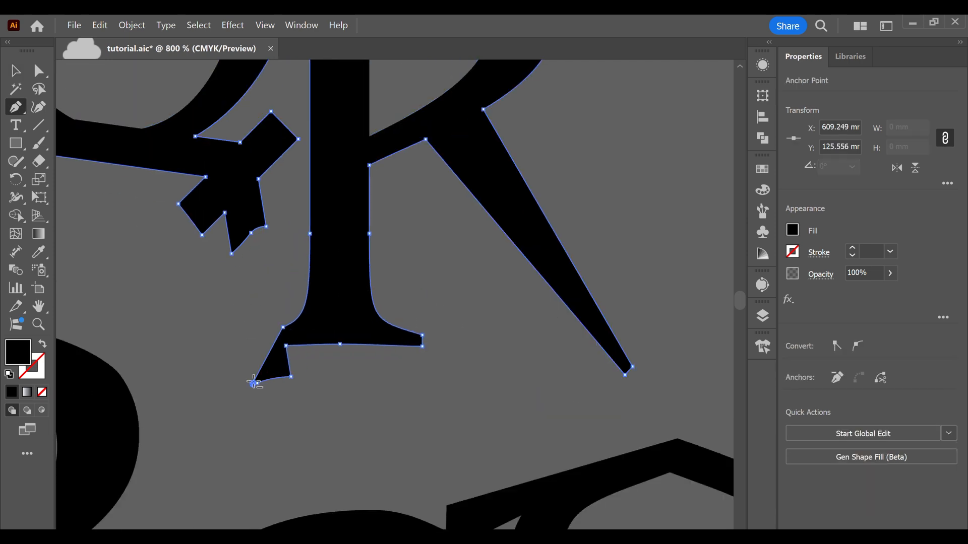
scroll(289, 356, up, 3)
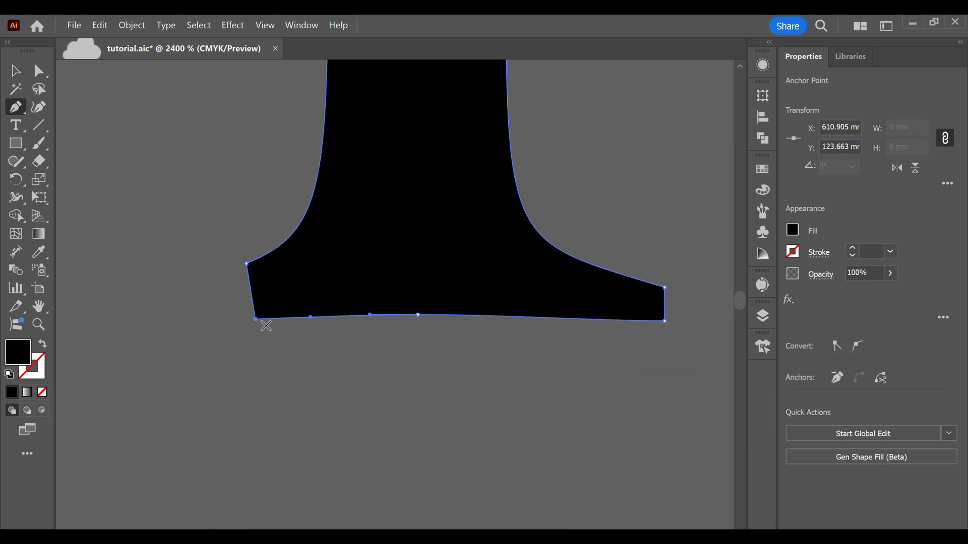
Step: Extend the left serif of the R's foot outward with a vertical end and reshape its upper curve to match the right serif
drag(256, 319, 197, 316)
drag(246, 264, 167, 281)
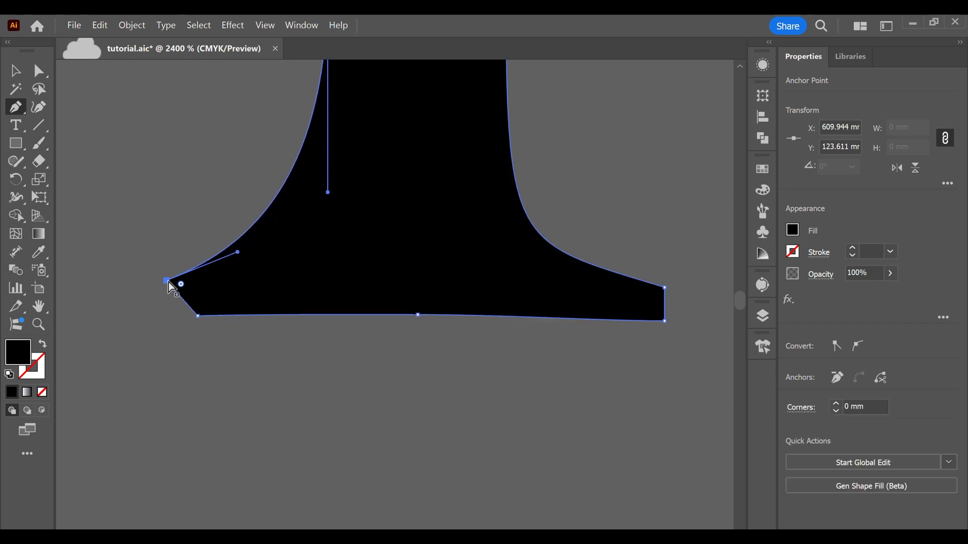
drag(197, 316, 174, 313)
click(166, 282)
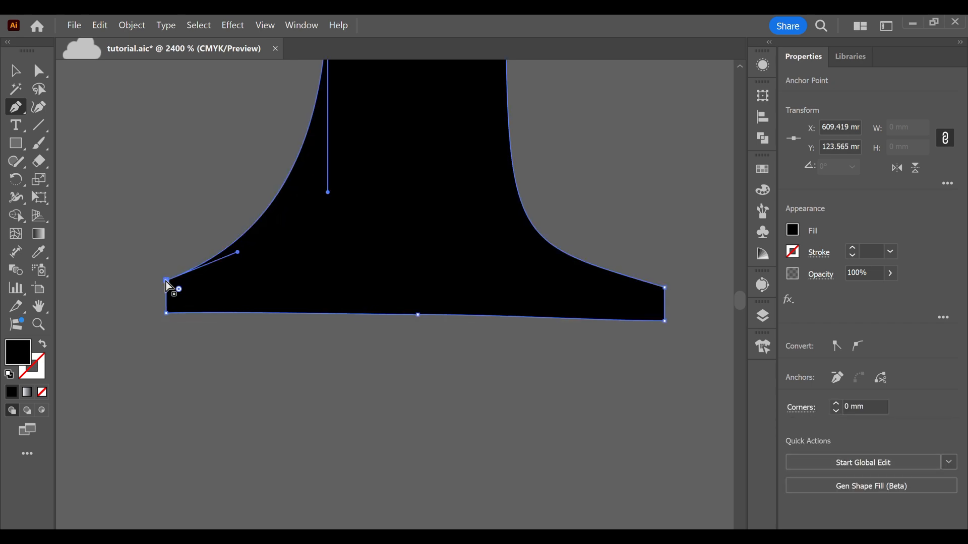
drag(237, 252, 370, 252)
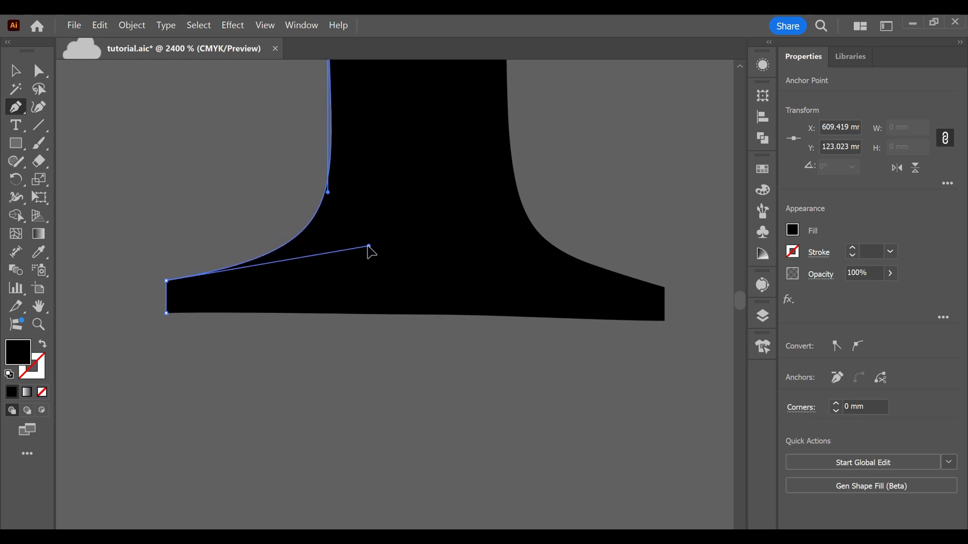
drag(168, 282, 166, 275)
Step: Delete the anchor points of the branch-like bar end projecting from the lower right of the O
scroll(220, 300, down, 6)
scroll(220, 299, up, 3)
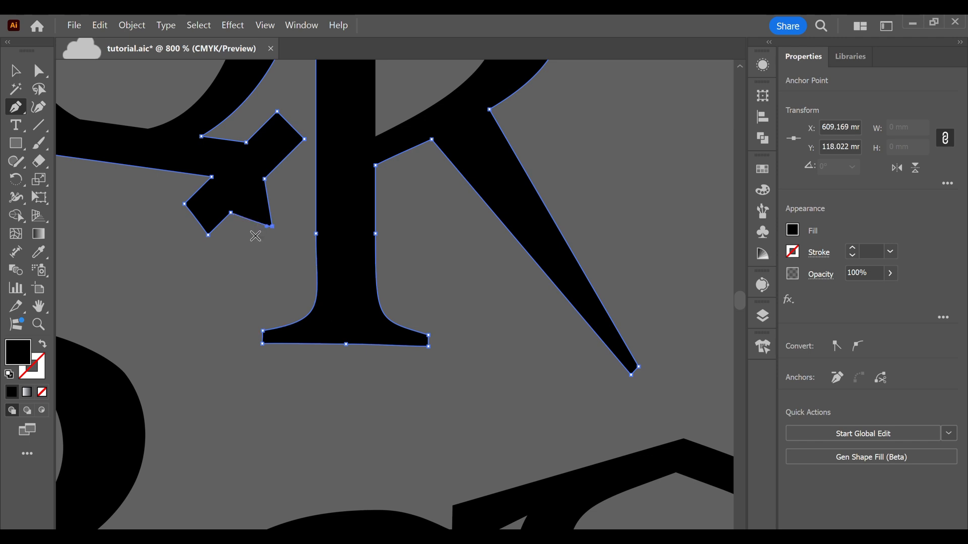
key(Delete)
click(276, 118)
click(305, 139)
click(265, 179)
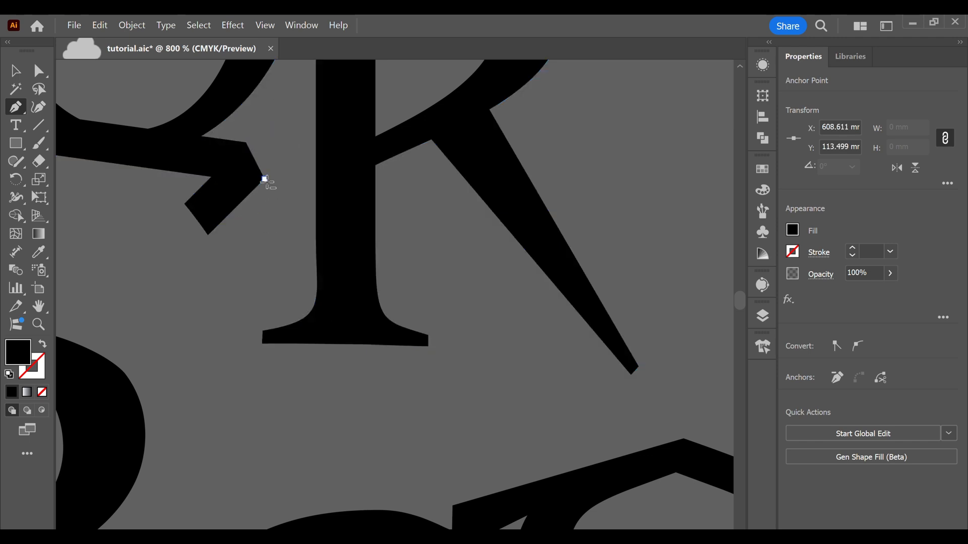
click(246, 143)
click(230, 210)
click(208, 235)
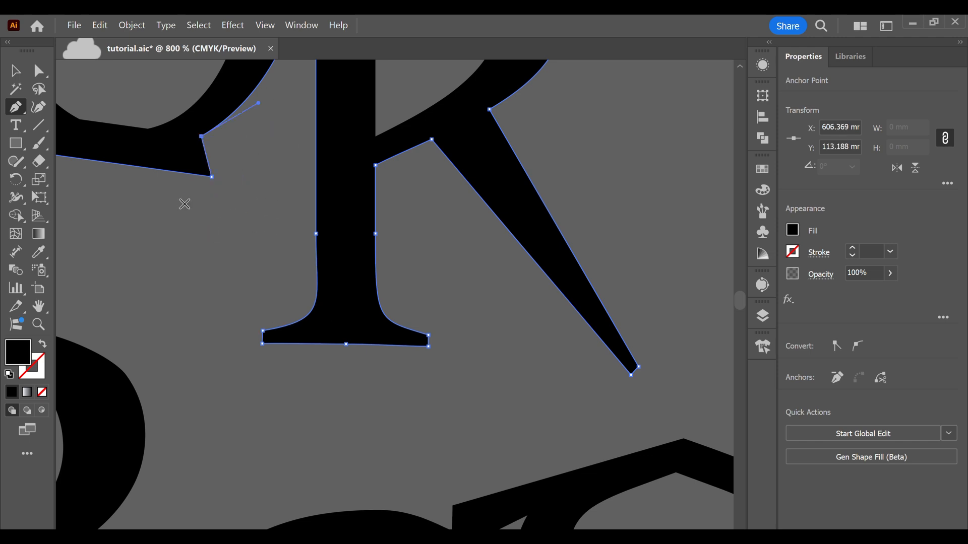
click(212, 177)
Step: Delete the anchor points of the leftover bar end at the lower left of the O
scroll(184, 190, down, 2)
drag(71, 172, 213, 258)
scroll(207, 254, up, 3)
click(254, 190)
click(263, 250)
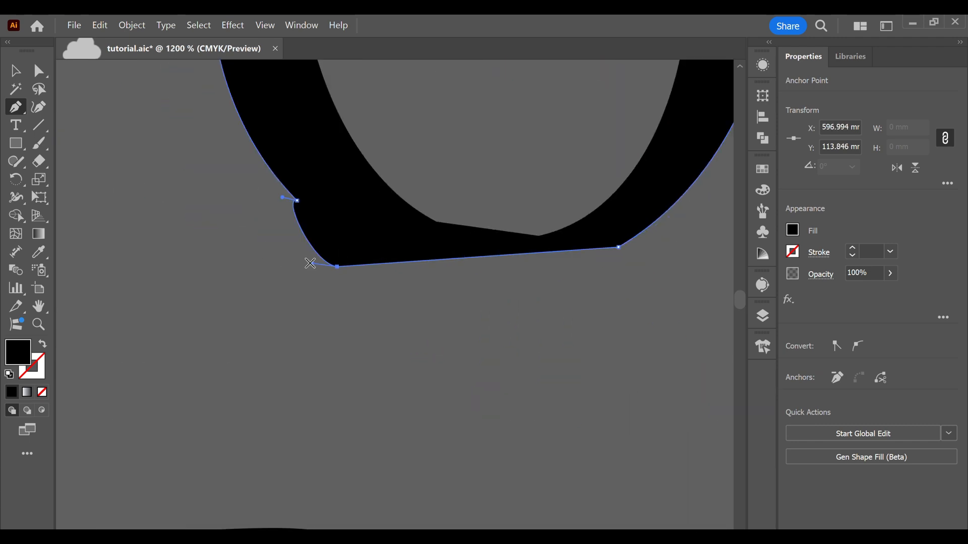
click(337, 266)
Step: Bend the O's straight underside into a smooth downward curve from its lower-left anchor
scroll(274, 188, up, 3)
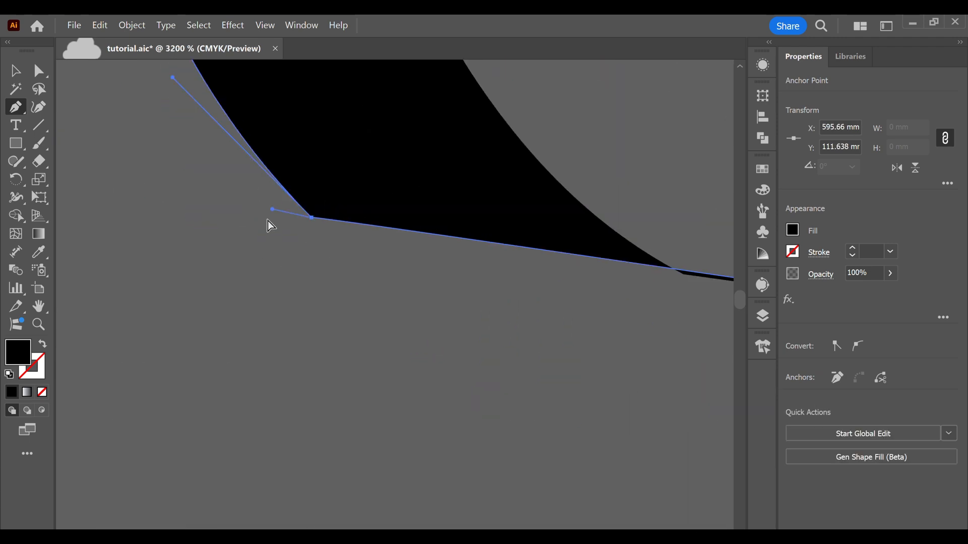
drag(268, 217, 562, 423)
scroll(676, 388, down, 3)
drag(676, 389, 438, 338)
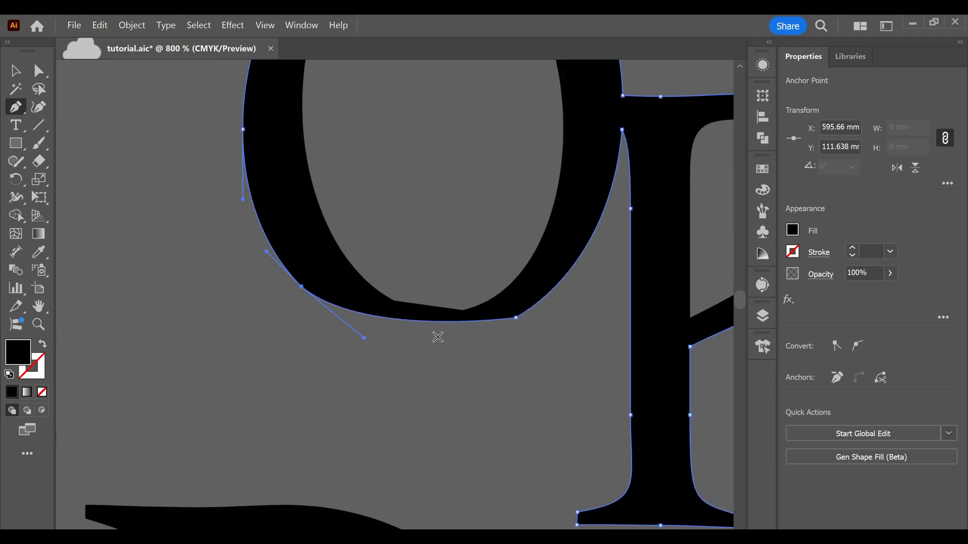
Step: Round the sharp corner at the O's lower right and adjust its curve handle to smooth the bottom outline
ctrl+click(516, 320)
scroll(519, 317, up, 2)
scroll(515, 319, up, 3)
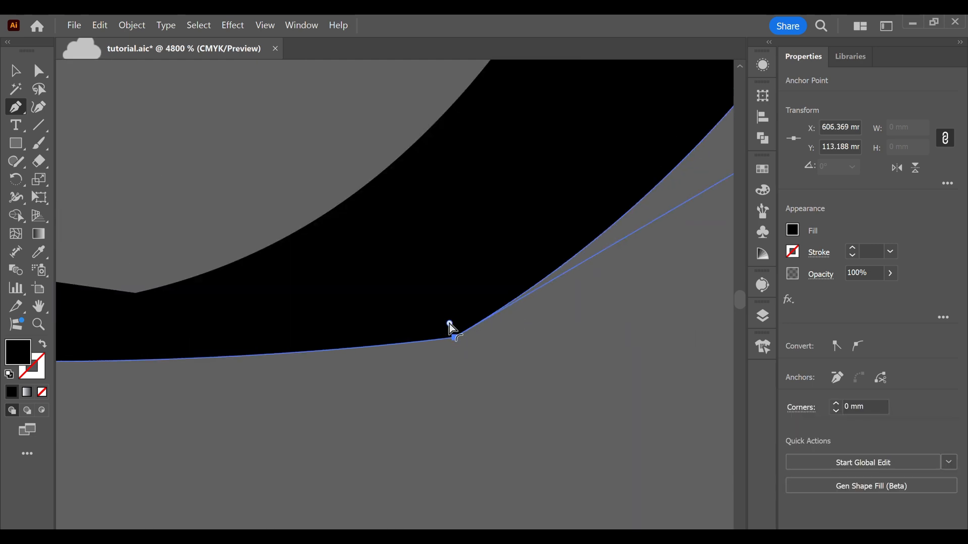
drag(449, 324, 436, 287)
drag(434, 342, 436, 356)
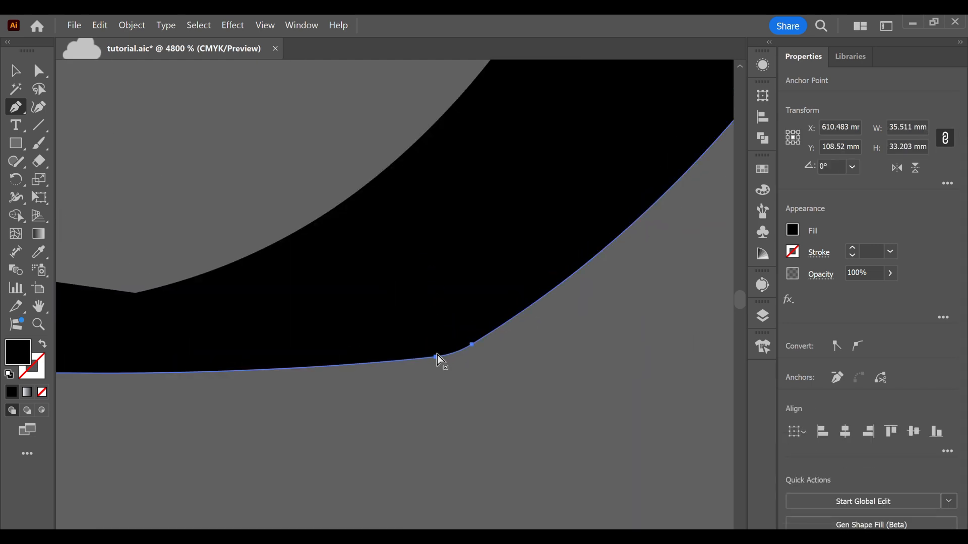
ctrl+click(437, 357)
scroll(211, 424, down, 2)
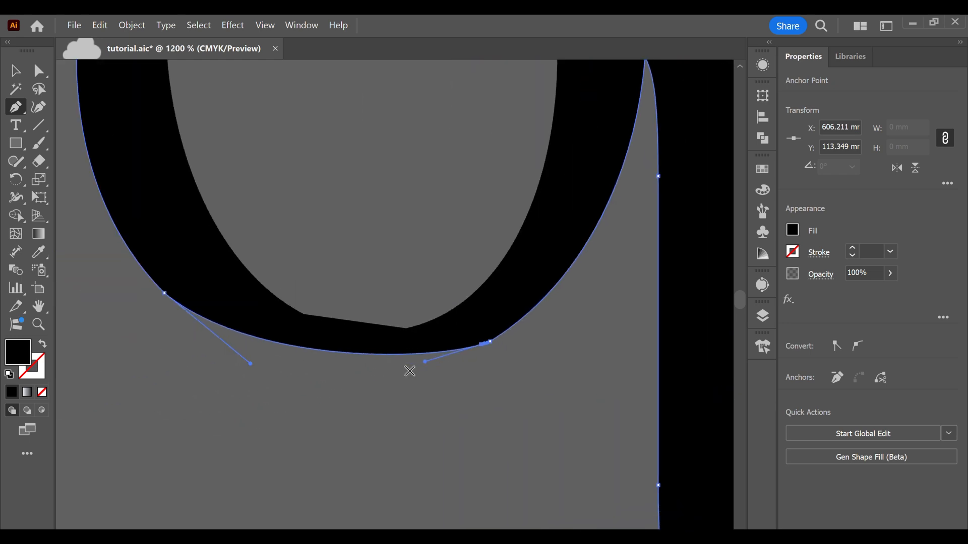
drag(425, 362, 382, 390)
Step: Move TRICK up beneath the bat's wing, and bring OR and TREAT up close below it
scroll(403, 330, down, 5)
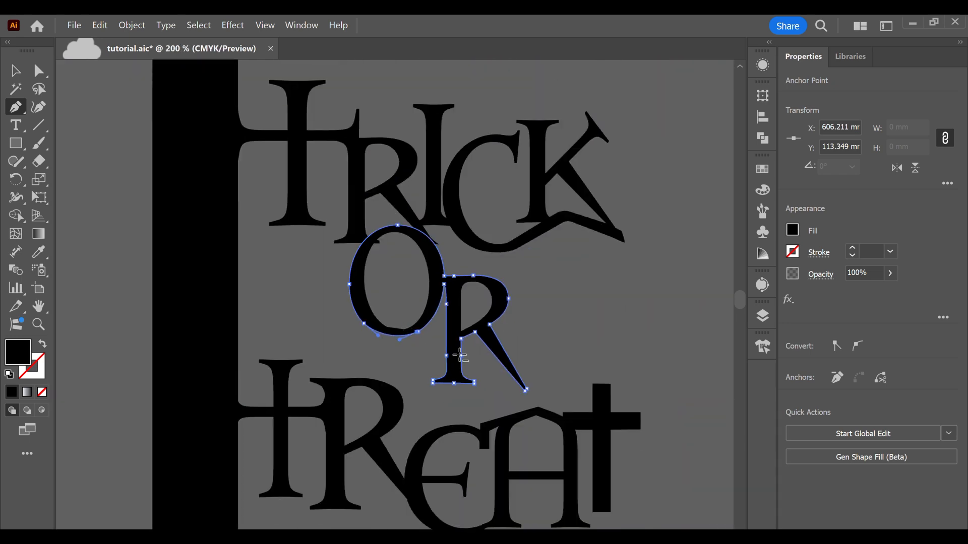
scroll(460, 357, down, 3)
key(v)
click(469, 280)
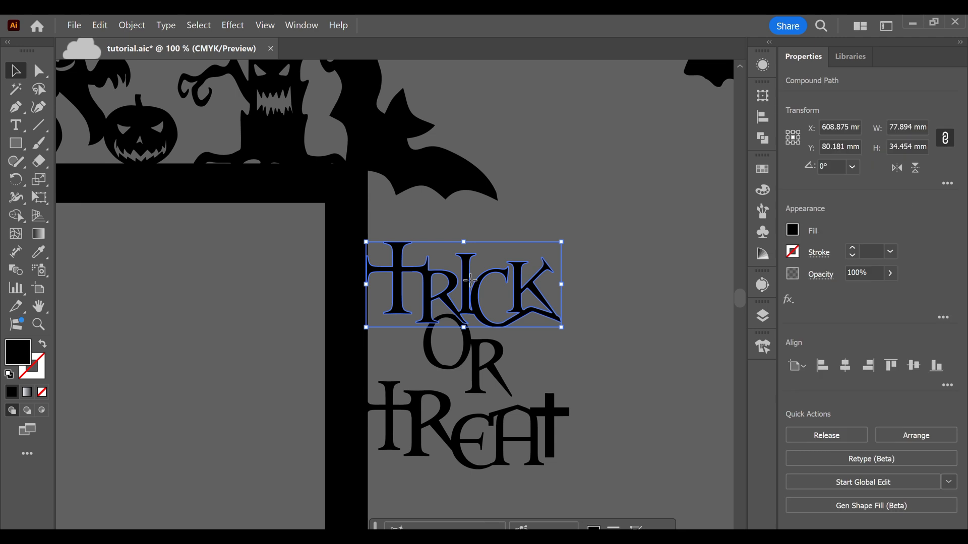
drag(469, 281, 470, 232)
drag(448, 351, 446, 300)
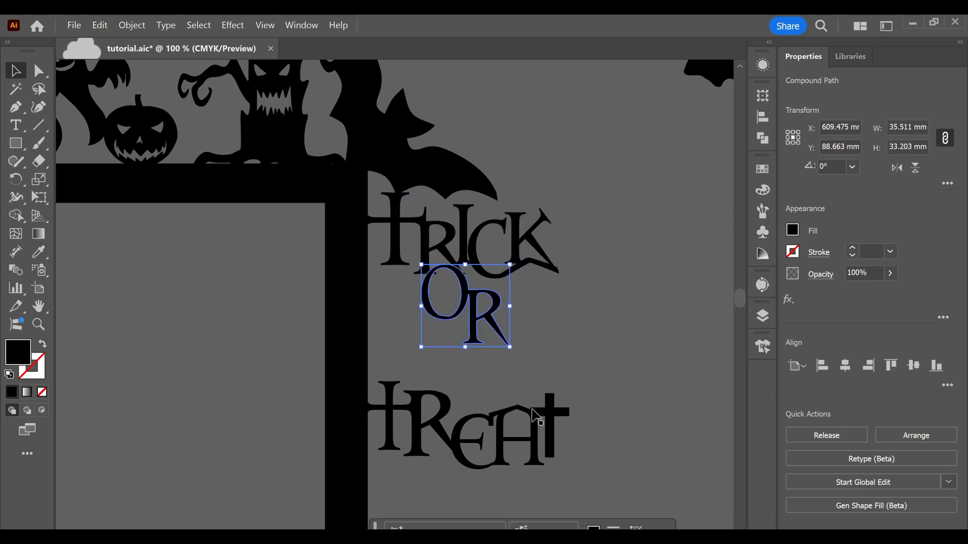
drag(535, 416, 540, 339)
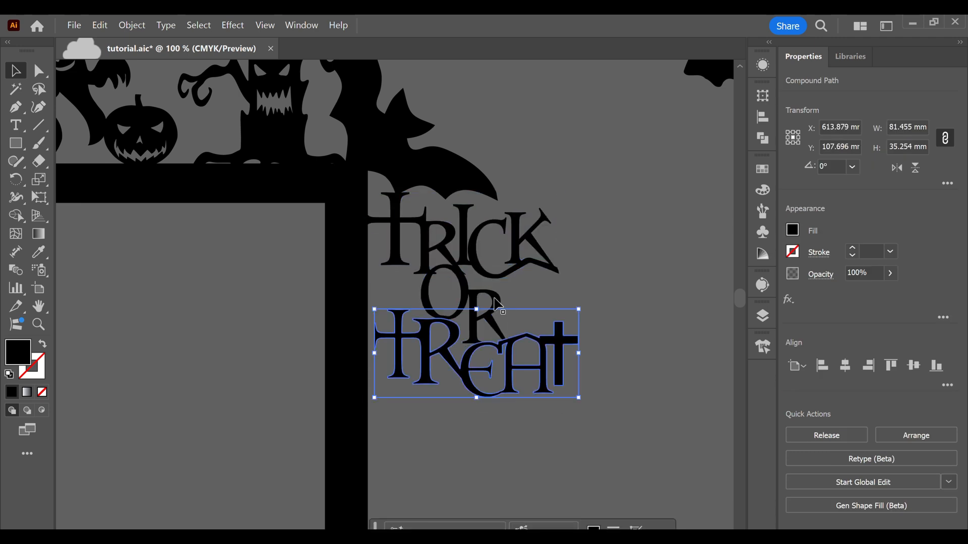
Step: Reposition TRICK, OR and TREAT so both outer words touch the vertical bar and OR links them
drag(494, 302, 448, 300)
drag(467, 381, 446, 396)
drag(454, 306, 483, 321)
drag(478, 436, 469, 301)
drag(463, 243, 452, 243)
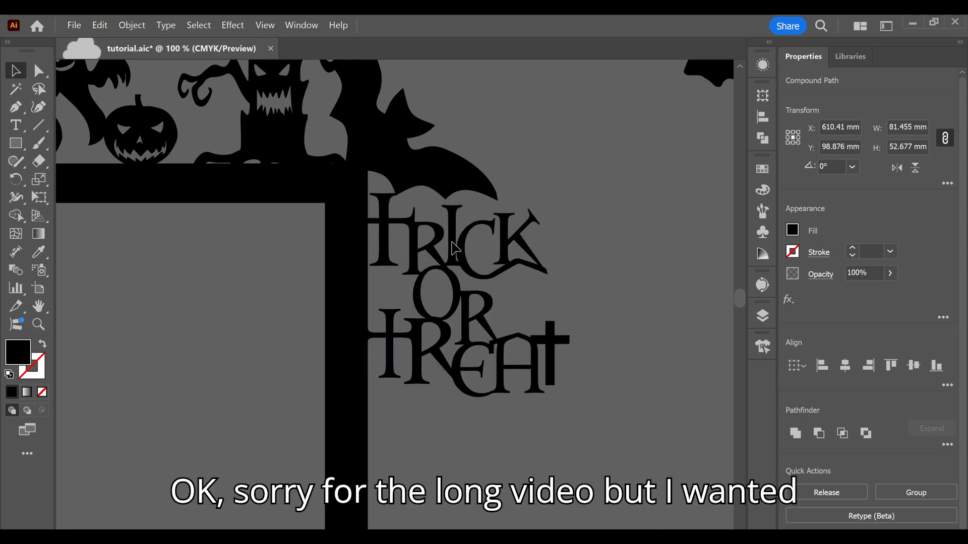
Step: Select the hanging spider and place it a short distance below the E of TREAT
alt+scroll(504, 393, down, 5)
click(506, 425)
scroll(507, 425, up, 4)
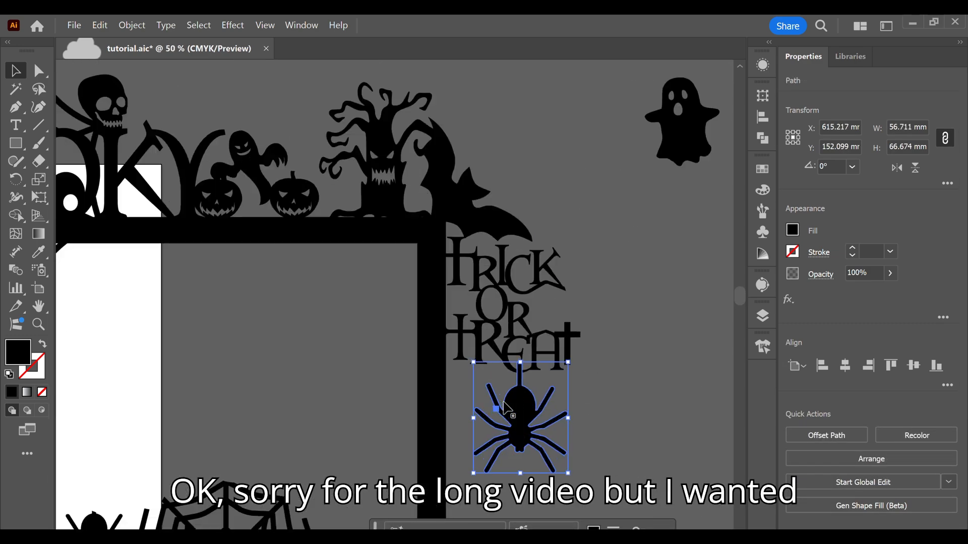
Step: Stretch the two top anchor points of the spider's thread upward to meet the bottom of the E in TREAT
key(a)
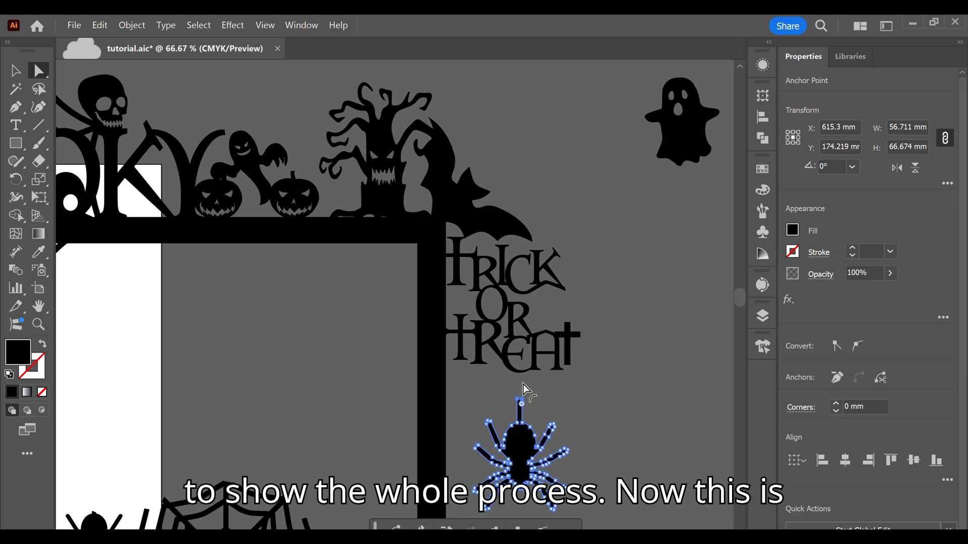
scroll(524, 401, up, 6)
drag(442, 361, 508, 348)
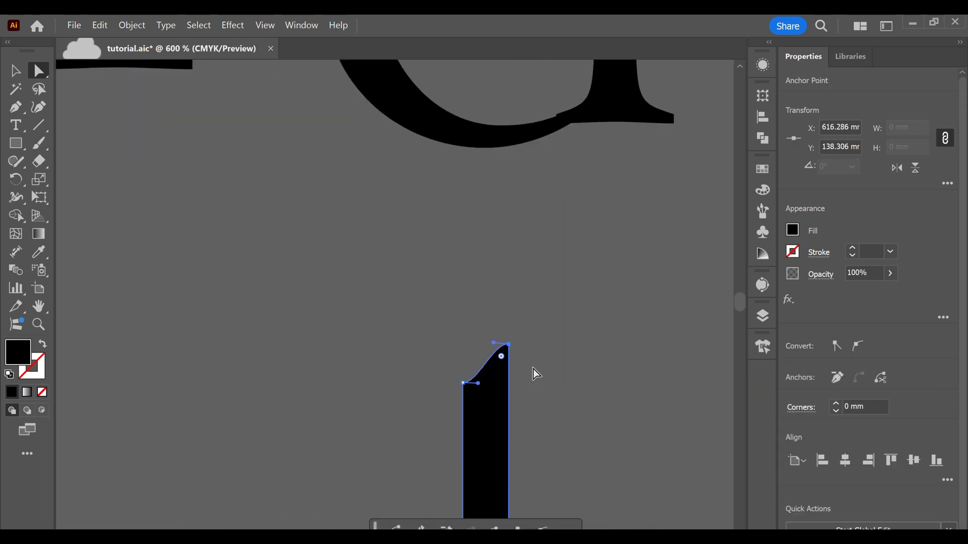
key(ctrl+z)
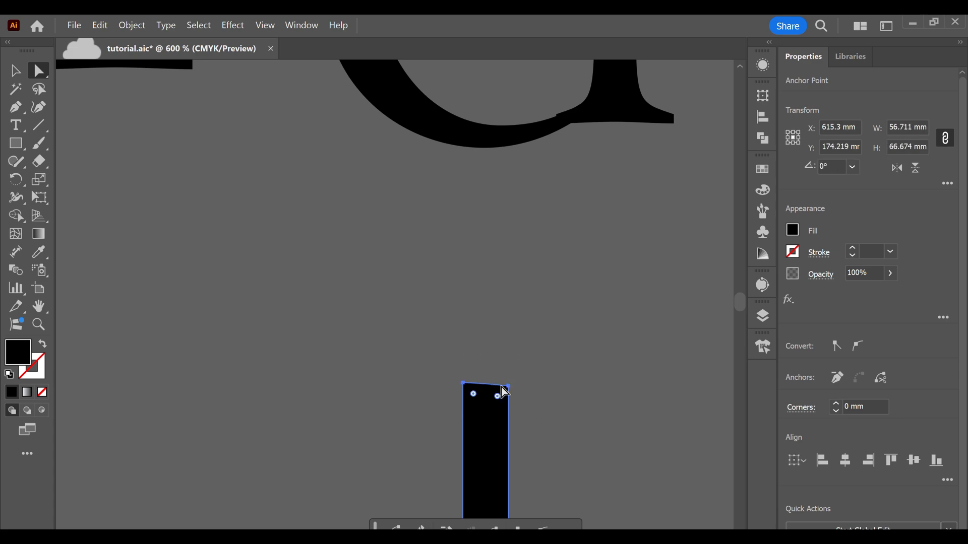
drag(503, 391, 508, 148)
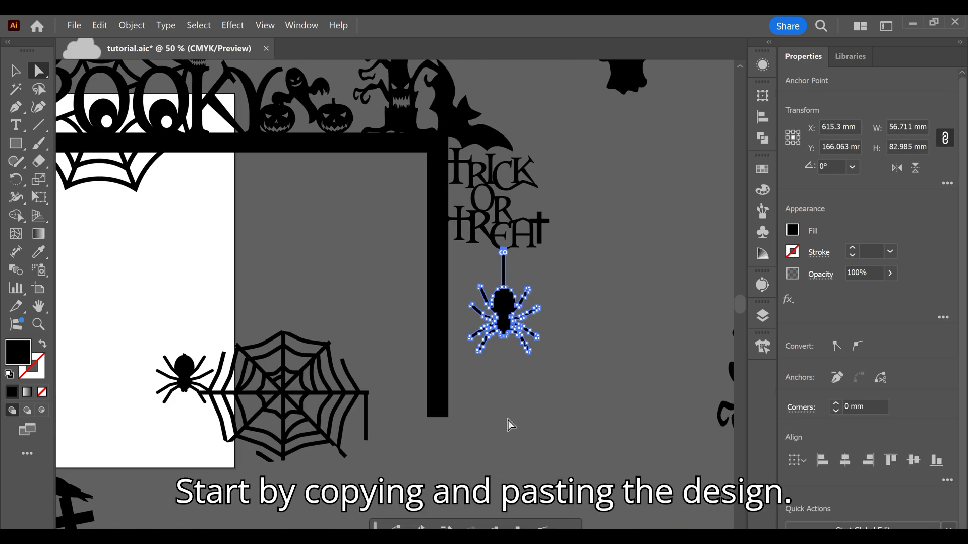
Step: Place a copy of the full design over the artboard and delete the leftover spider and web pieces
click(506, 416)
scroll(506, 417, down, 2)
key(Delete)
drag(391, 411, 412, 428)
key(Delete)
scroll(383, 295, up, 1)
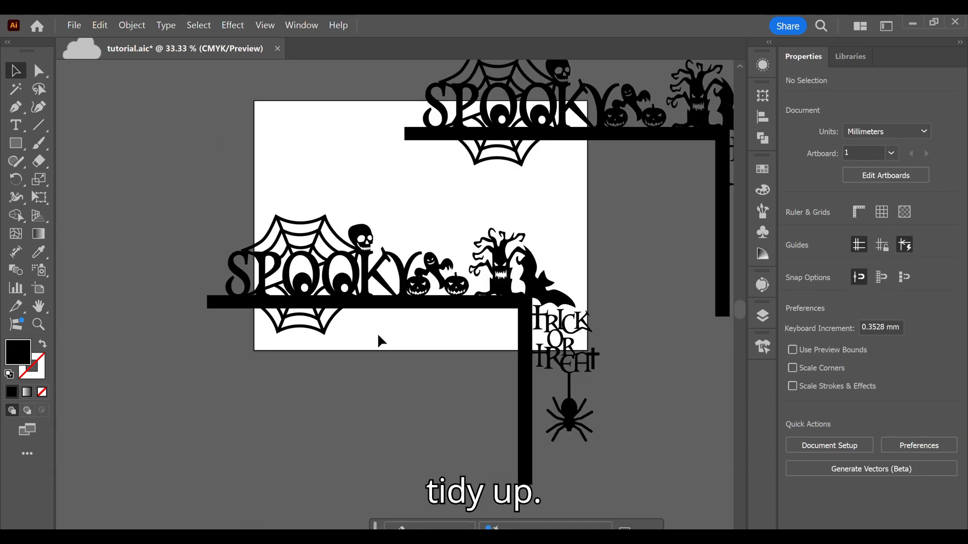
Step: Remove the part of the spiderweb hanging below the horizontal bar of the lower design copy with Shape Builder
click(330, 313)
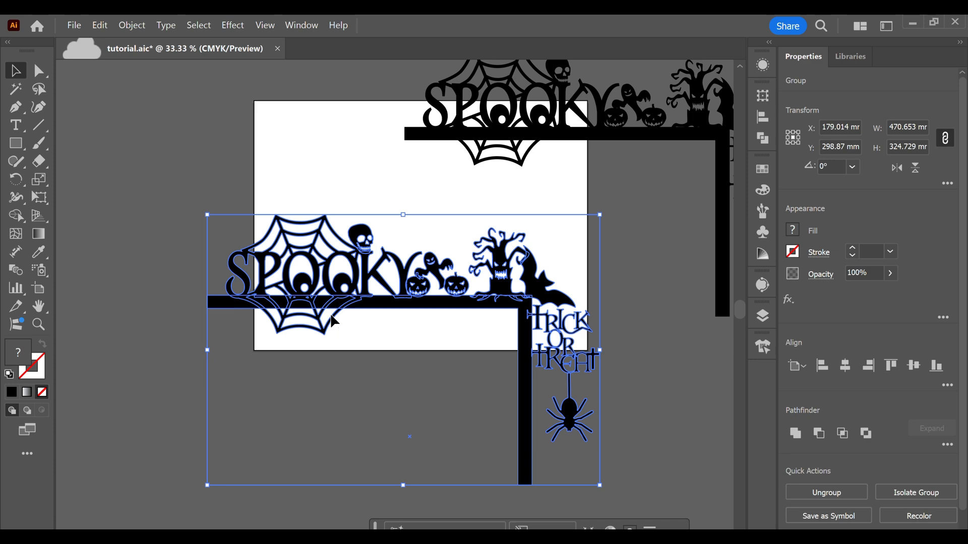
key(shift+m)
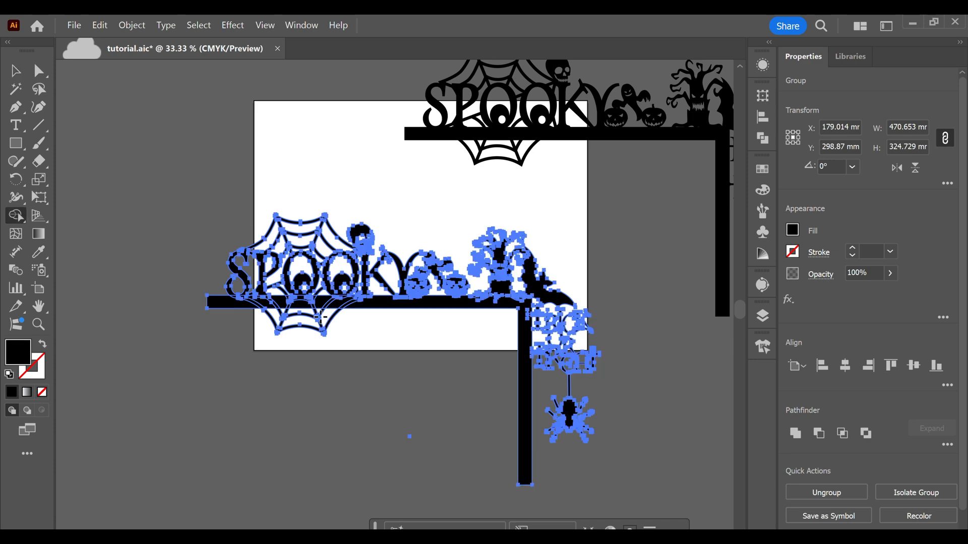
scroll(323, 317, up, 3)
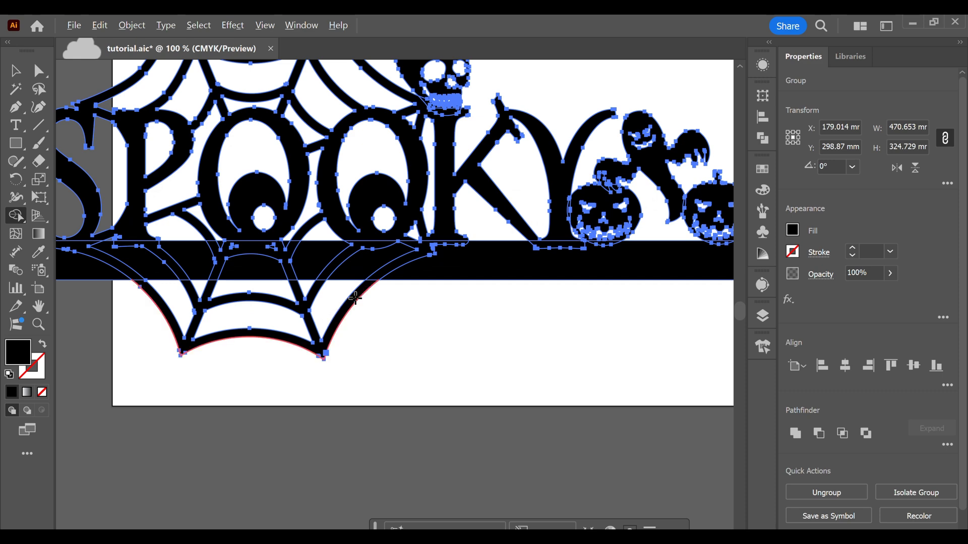
scroll(355, 297, up, 2)
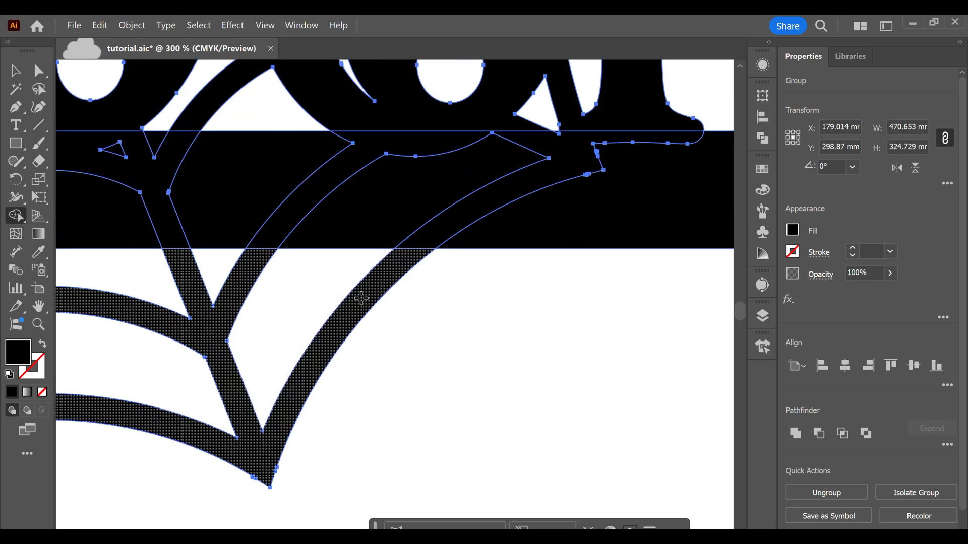
scroll(361, 298, down, 5)
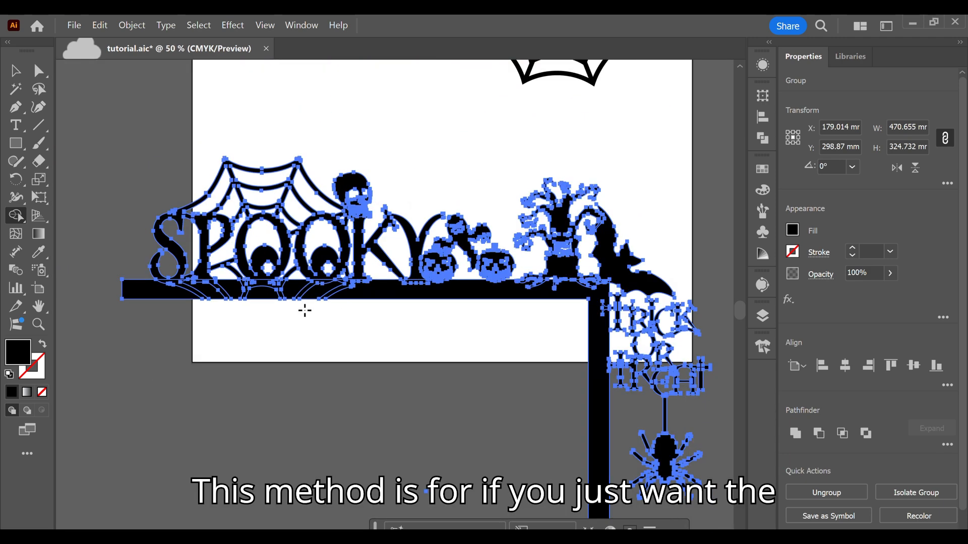
key(v)
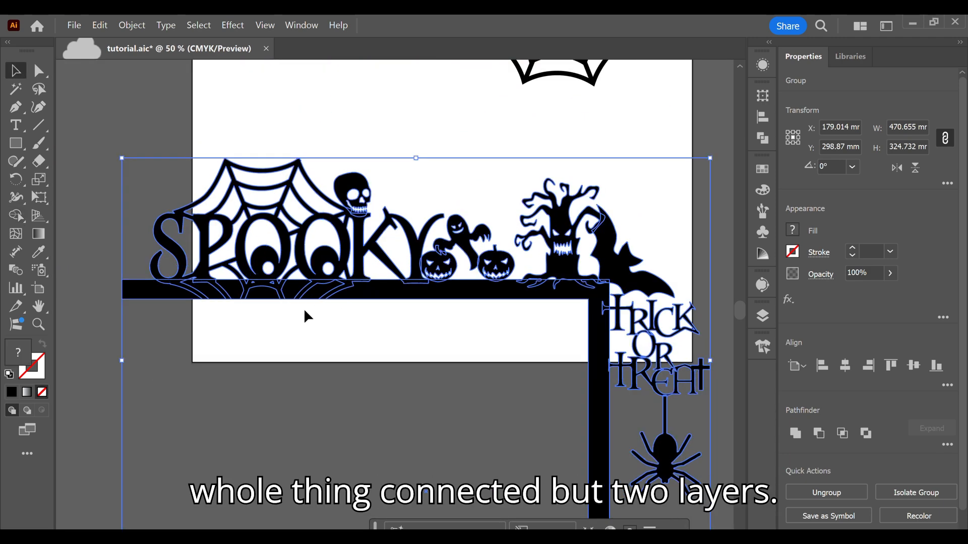
Step: Unite the lower design copy, release its compound path and unite it again into a solid silhouette without inner holes
click(795, 433)
scroll(510, 381, down, 2)
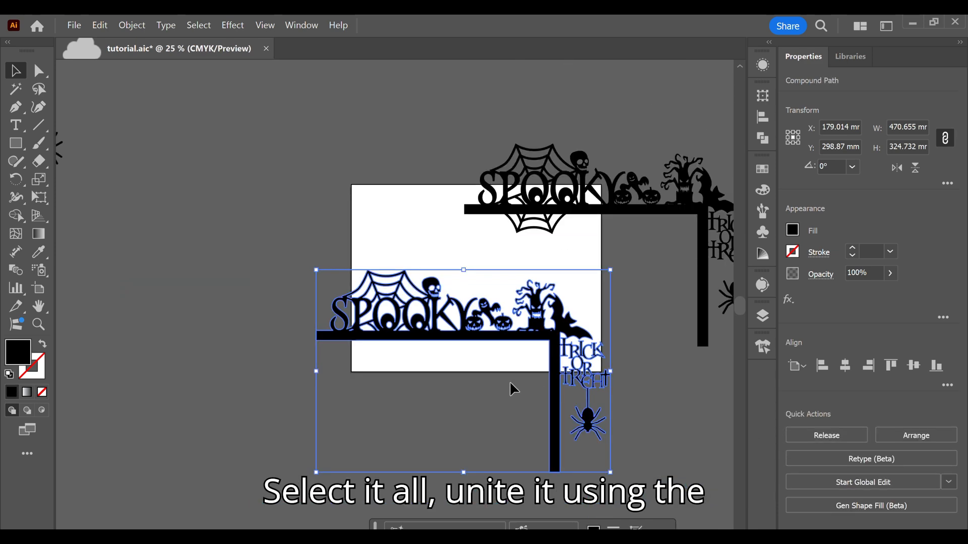
drag(510, 382, 408, 354)
scroll(408, 354, up, 1)
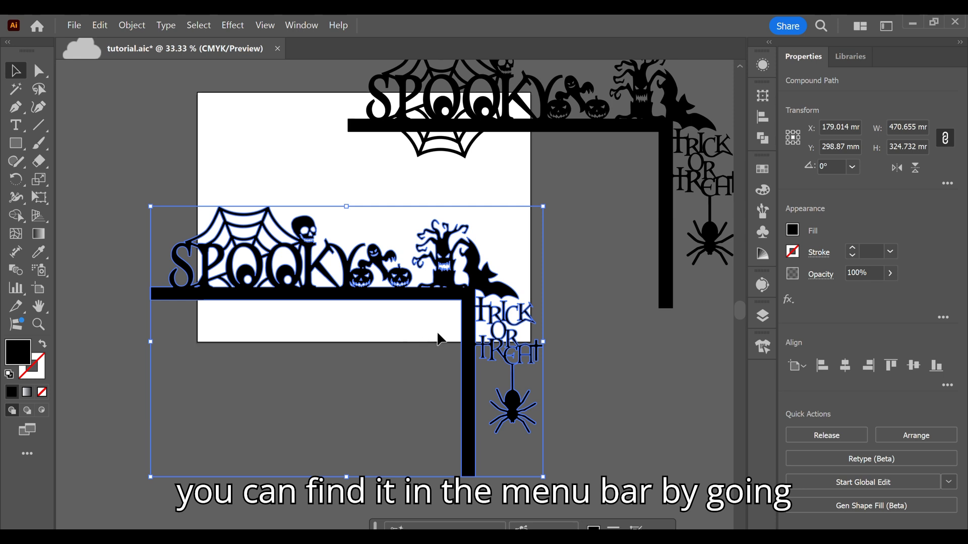
click(824, 435)
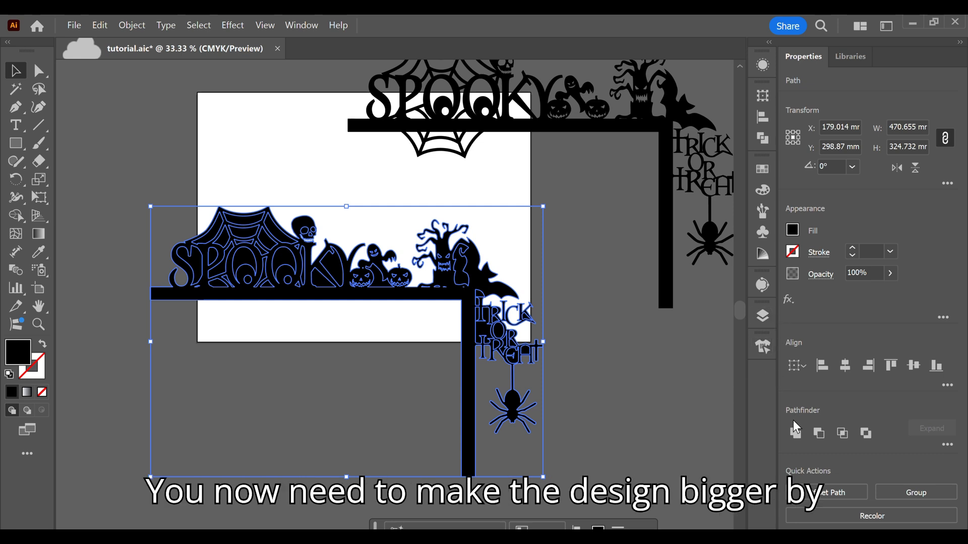
click(795, 433)
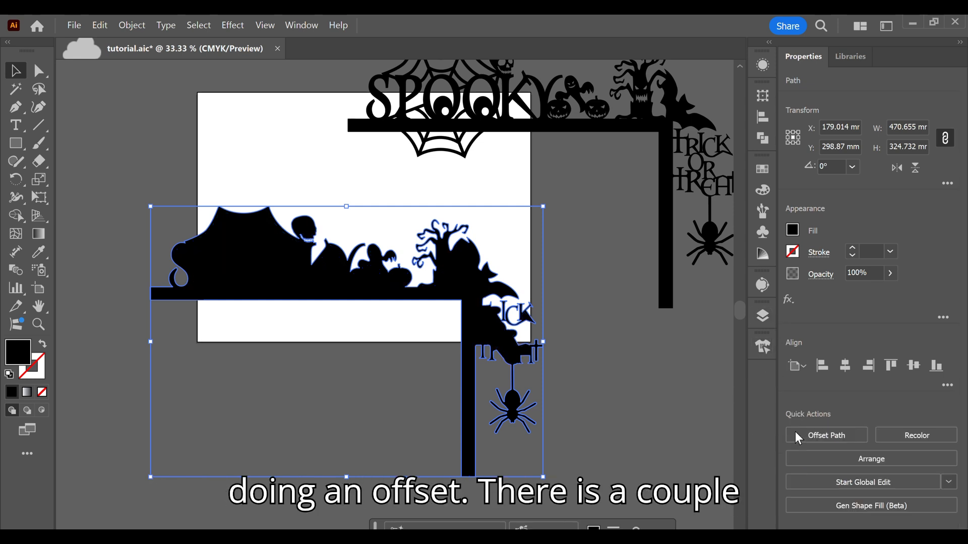
Step: Give the solid silhouette a 3 mm stroke
click(853, 248)
click(853, 248)
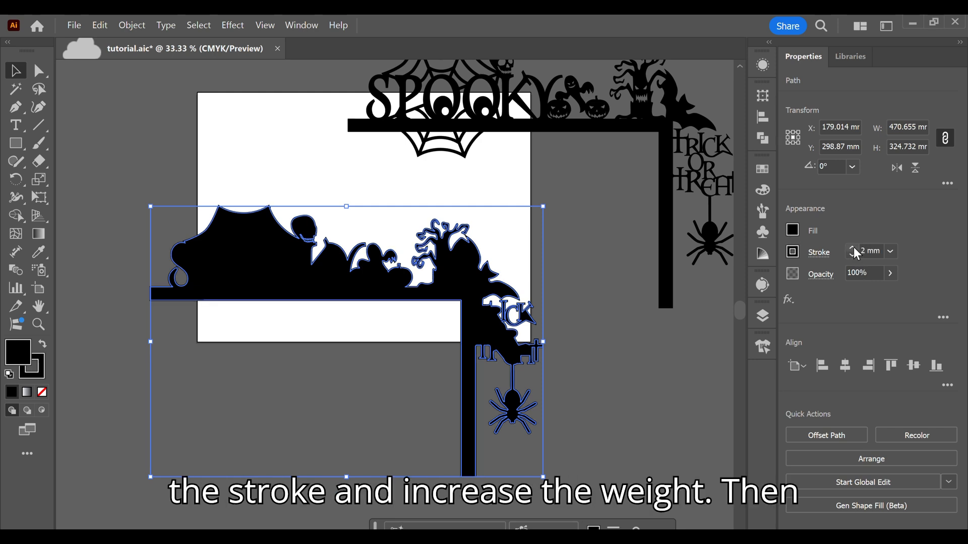
click(853, 248)
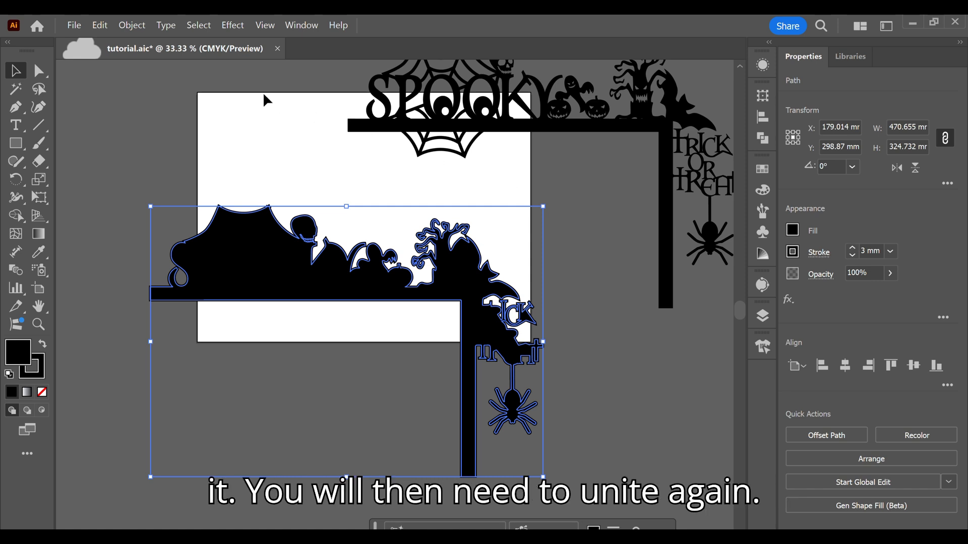
Step: Expand the silhouette's fill and stroke and unite the result into one enlarged shape
click(125, 28)
click(184, 229)
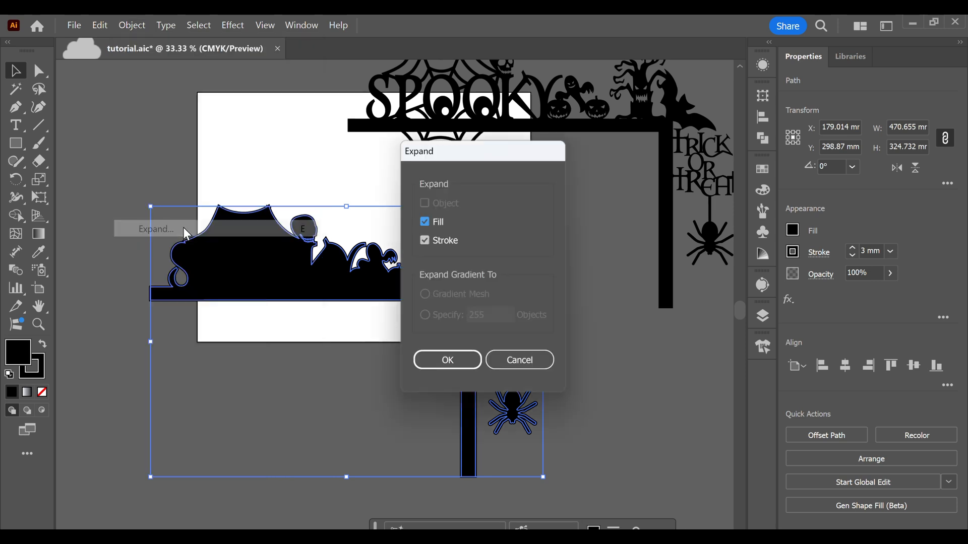
click(455, 362)
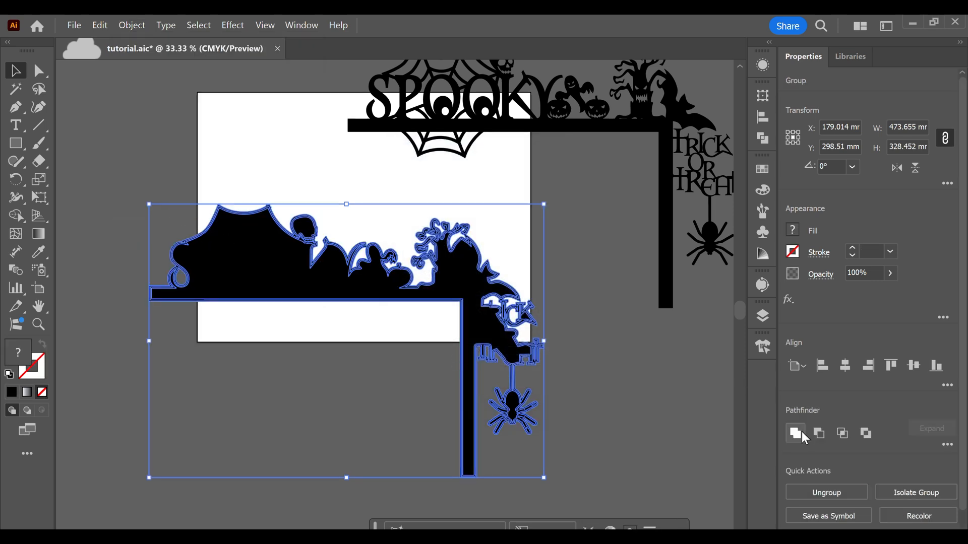
click(805, 436)
click(589, 379)
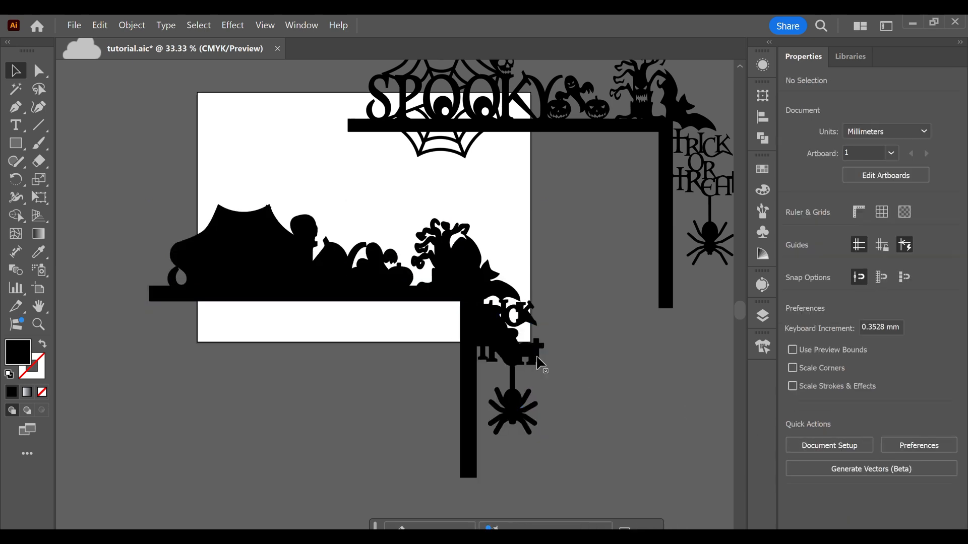
Step: Save the document and fill the enlarged silhouette with red
click(497, 344)
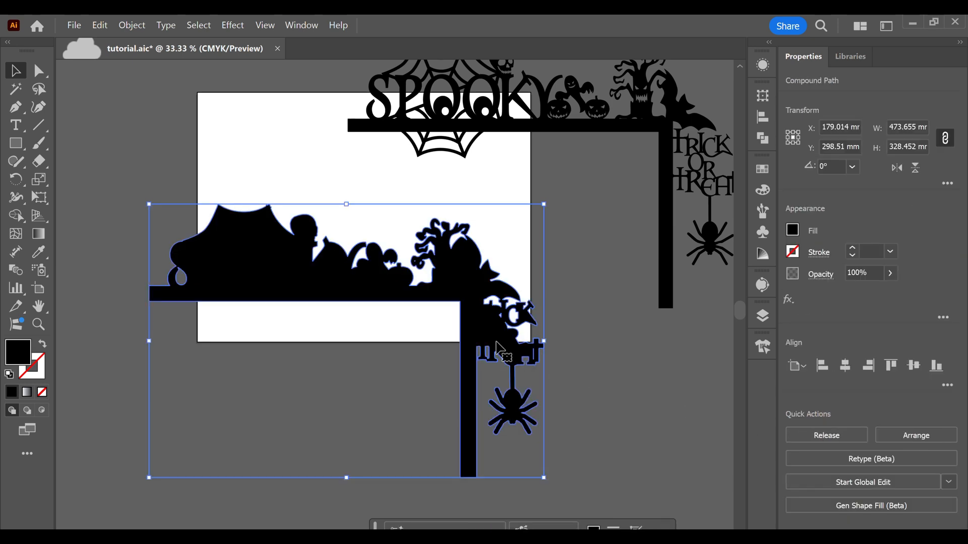
key(ctrl+s)
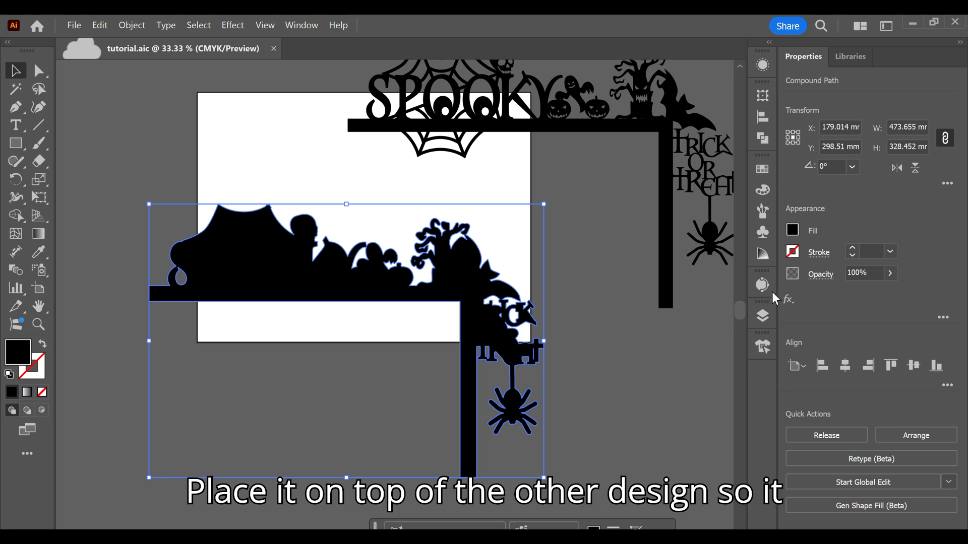
click(793, 231)
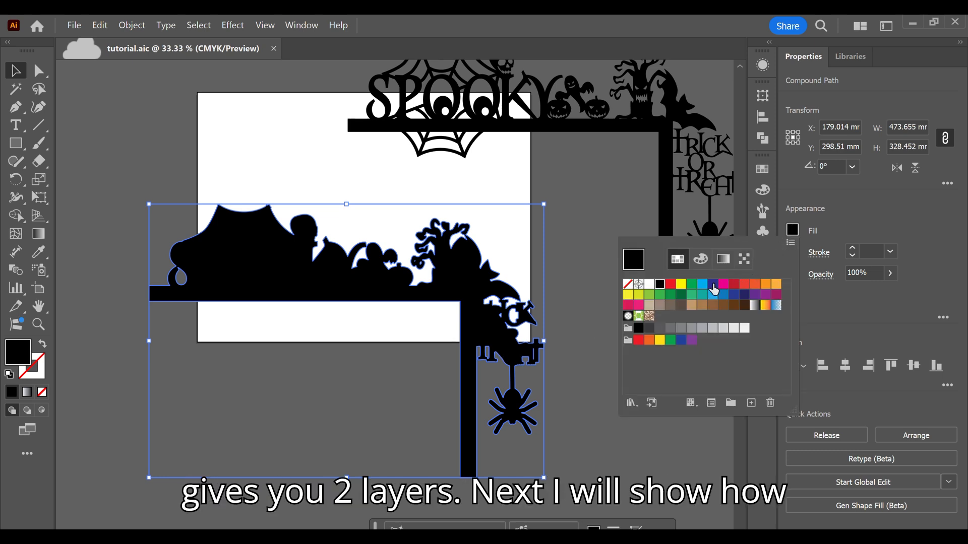
click(671, 284)
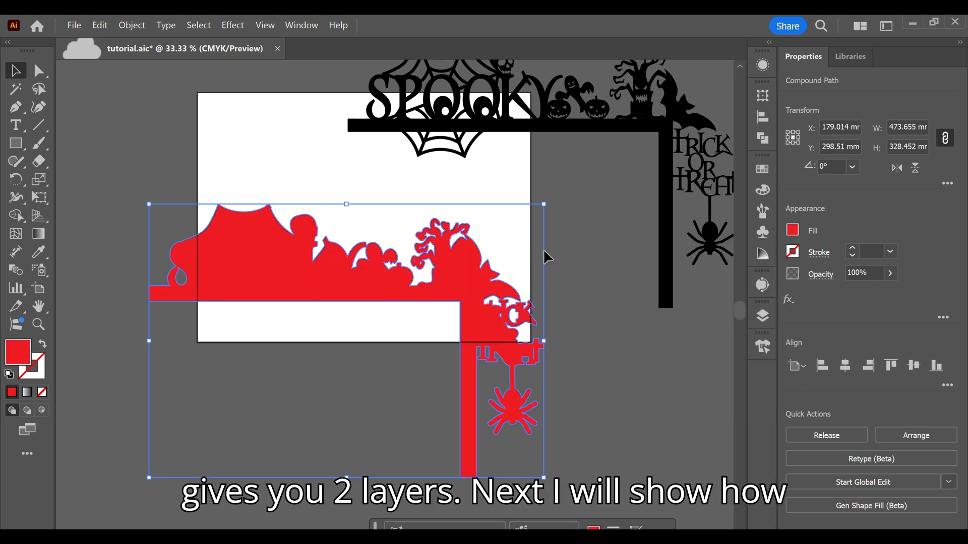
Step: Group all pieces of the detailed black design and move the group over the red silhouette
scroll(543, 248, down, 1)
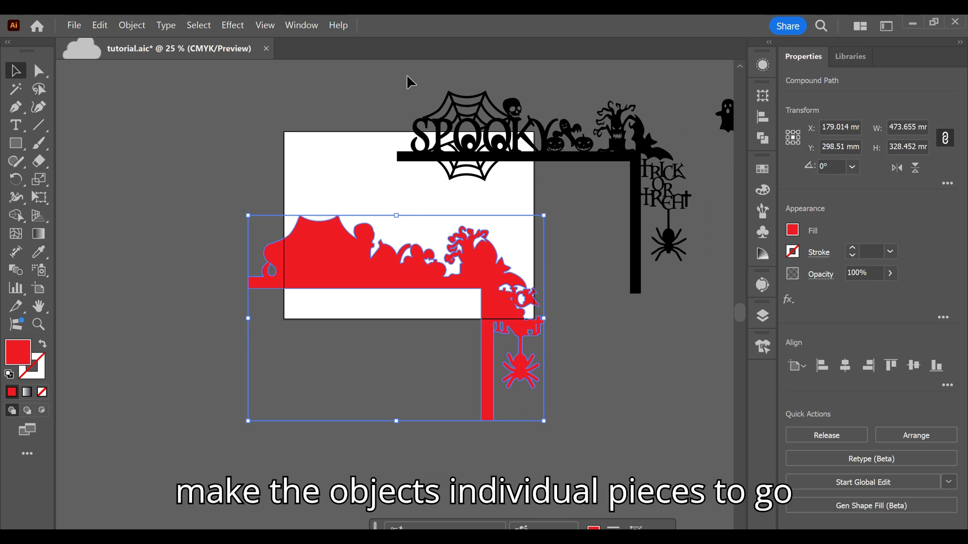
drag(408, 74, 691, 212)
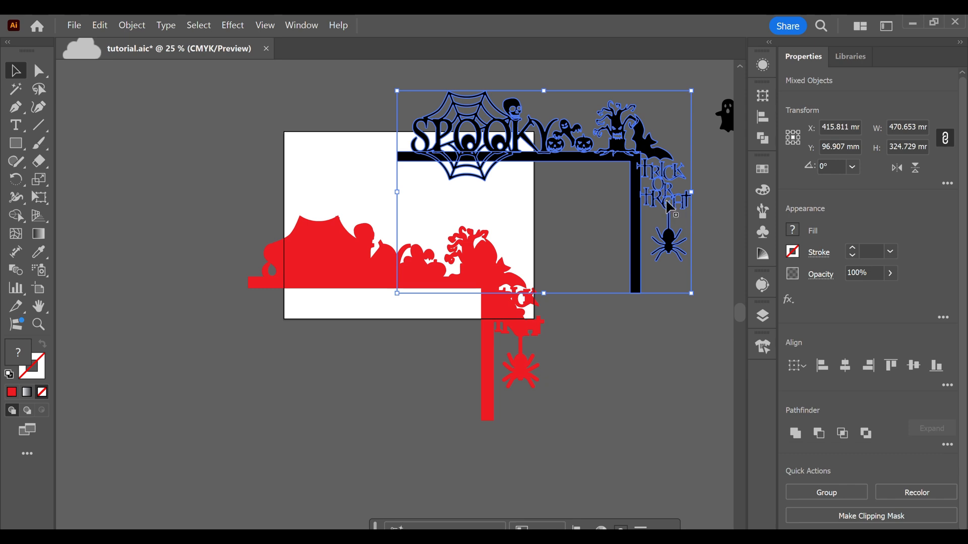
click(827, 492)
drag(614, 146, 482, 271)
Step: Move the black design group to the top of Layer 1's stacking order, above the red silhouette
click(762, 316)
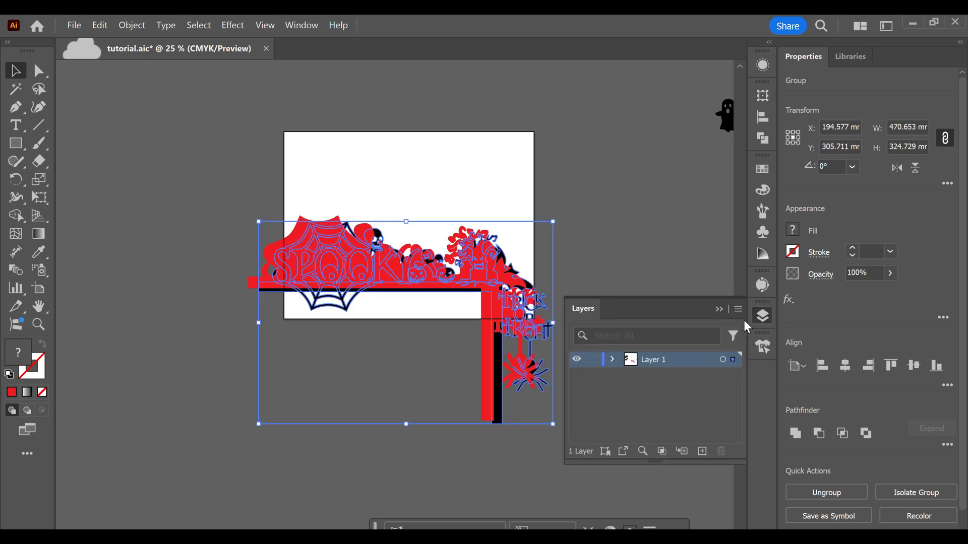
click(613, 360)
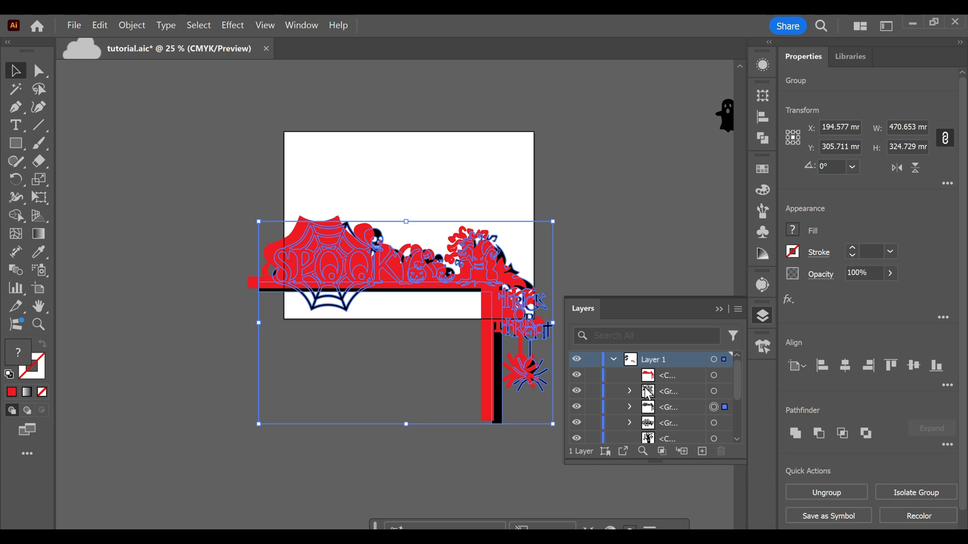
drag(655, 402, 655, 368)
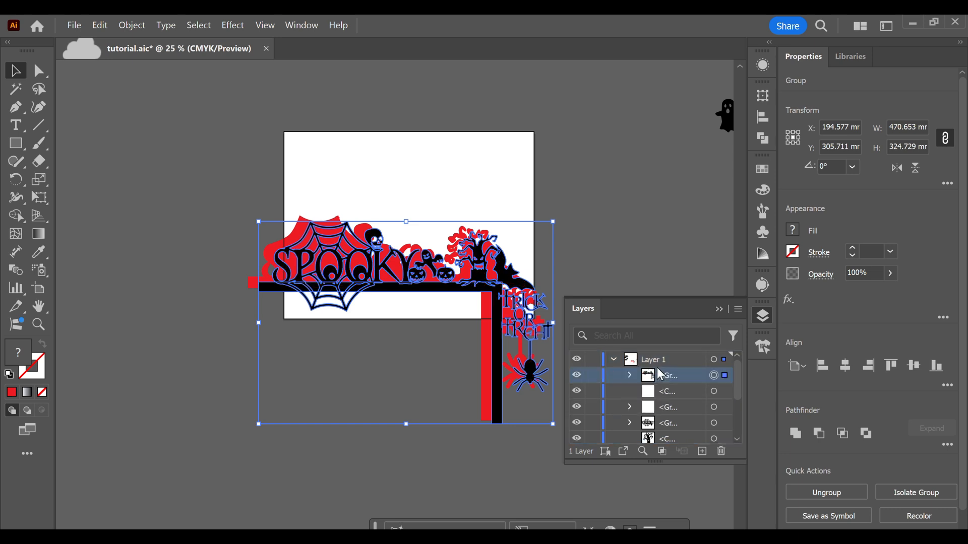
Step: Fit the black design onto the red silhouette and align both on their horizontal and vertical centers
drag(508, 271, 468, 291)
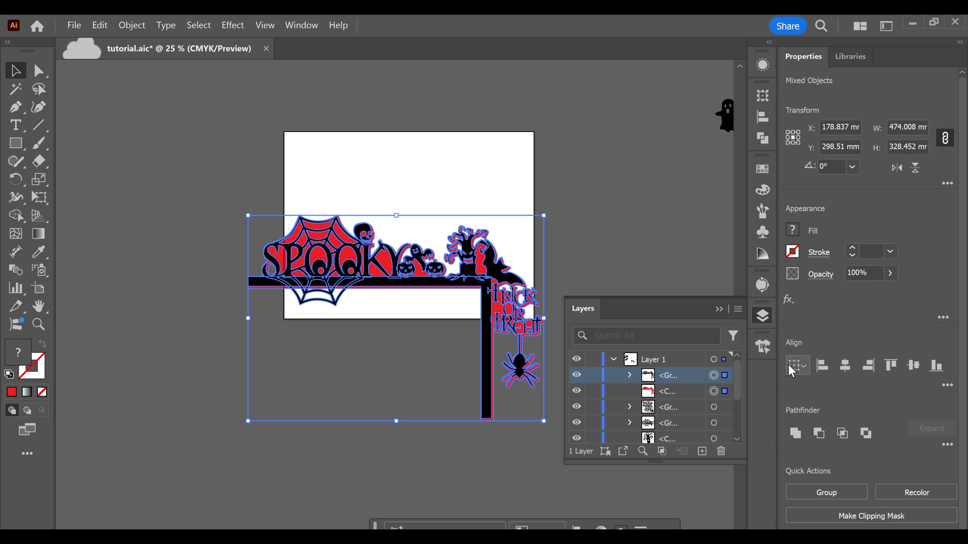
click(846, 367)
click(914, 366)
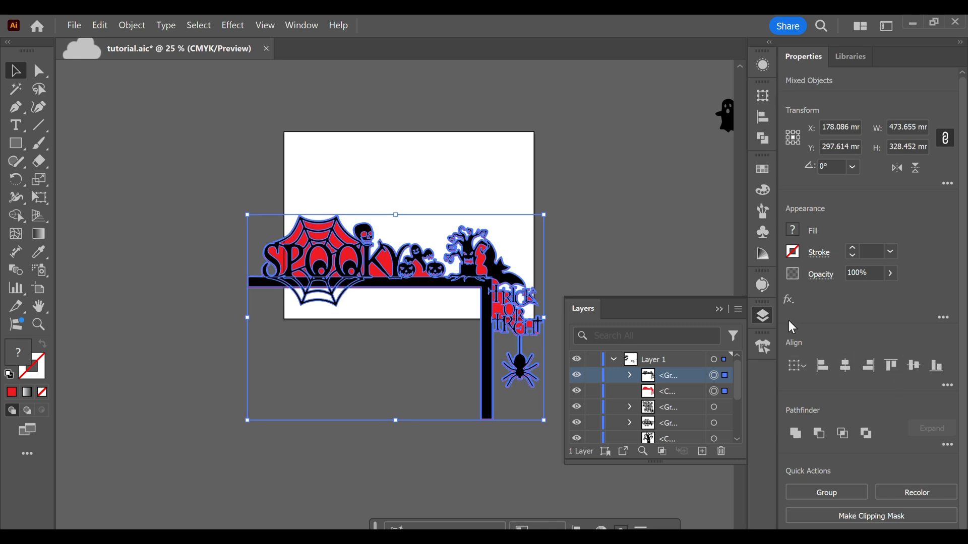
scroll(630, 245, up, 2)
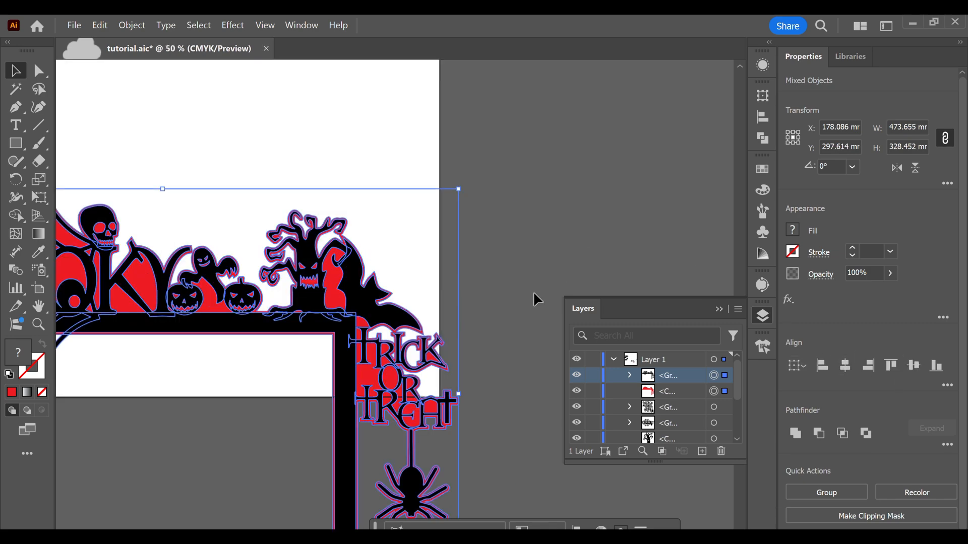
scroll(507, 292, down, 1)
scroll(452, 330, up, 1)
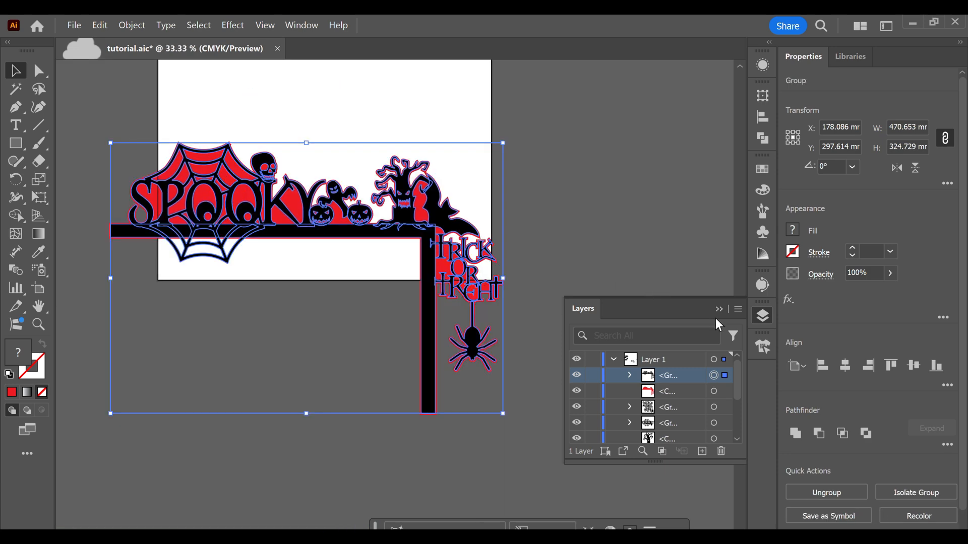
Step: Separate the two layers by moving the black design up to the right and the red silhouette down to the left
click(718, 310)
click(597, 262)
drag(447, 217, 643, 141)
scroll(561, 228, down, 1)
scroll(563, 241, down, 1)
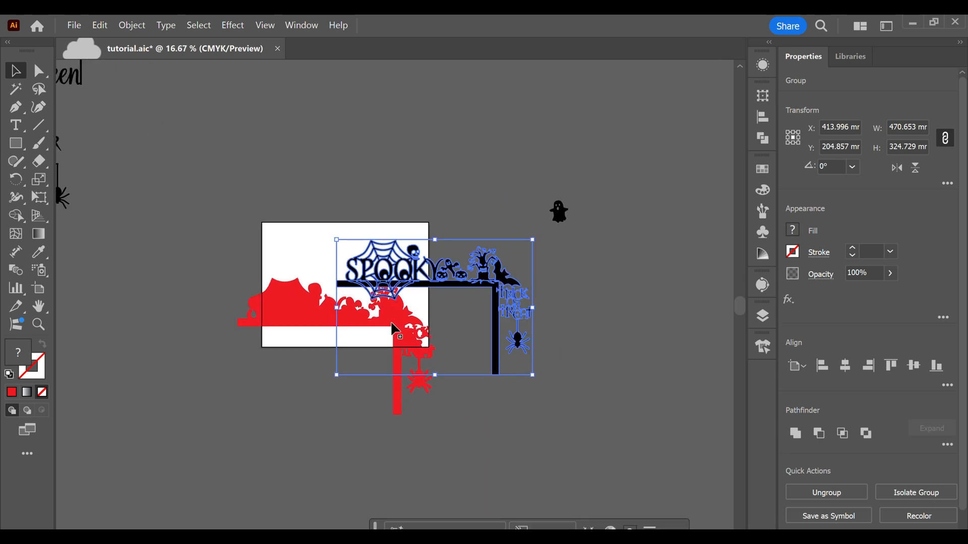
drag(287, 316, 211, 380)
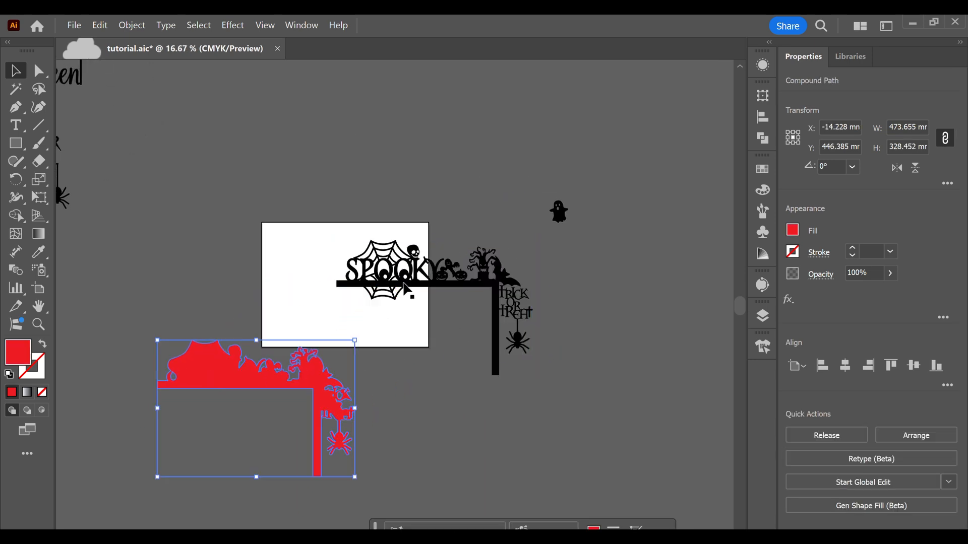
Step: Cut away the spiderweb section below the horizontal bar of the detailed black design with Shape Builder
click(406, 289)
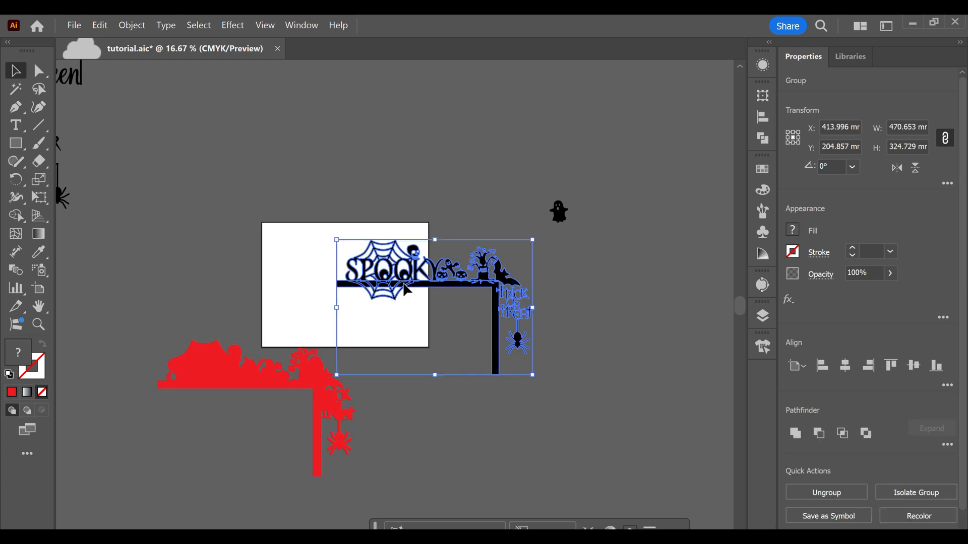
key(shift+m)
scroll(404, 286, up, 5)
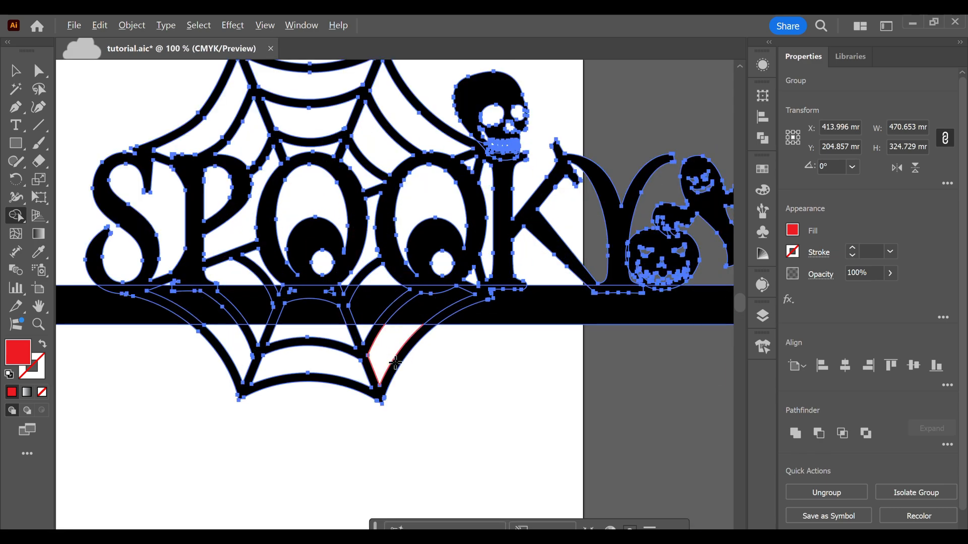
scroll(398, 362, up, 2)
scroll(400, 362, up, 2)
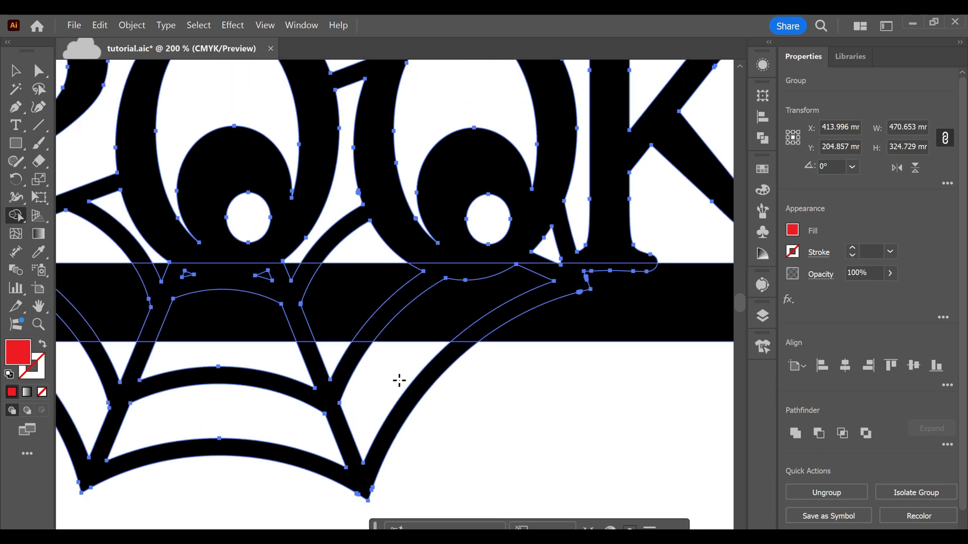
alt+click(417, 392)
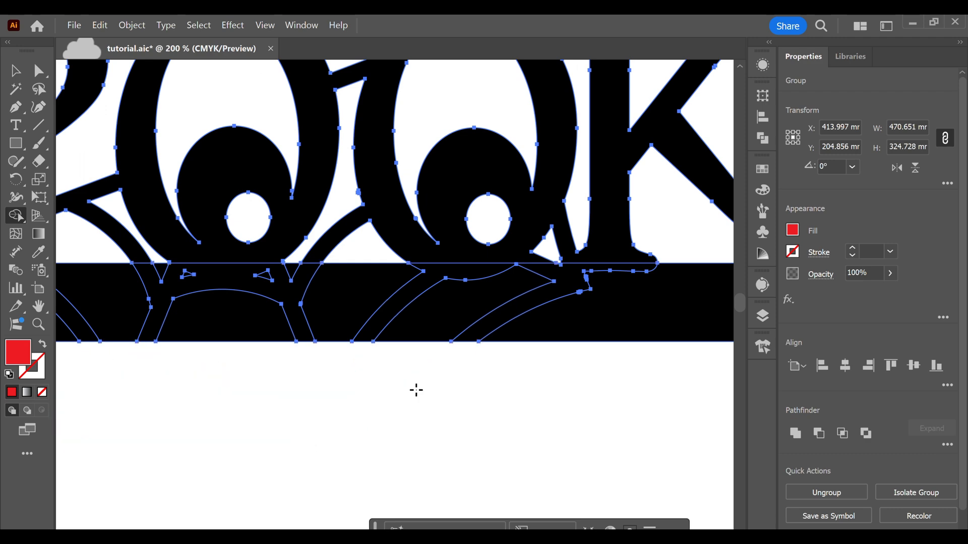
scroll(416, 389, down, 4)
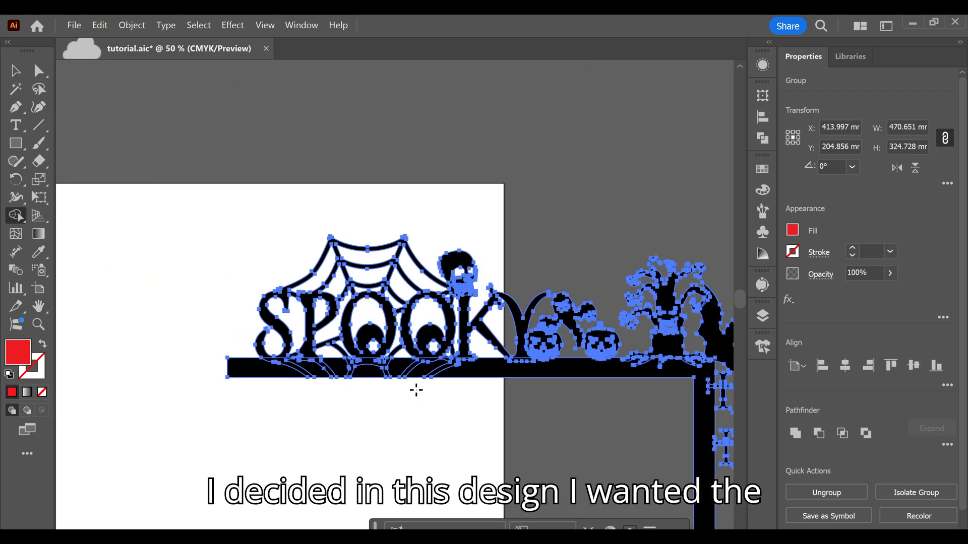
scroll(416, 390, up, 2)
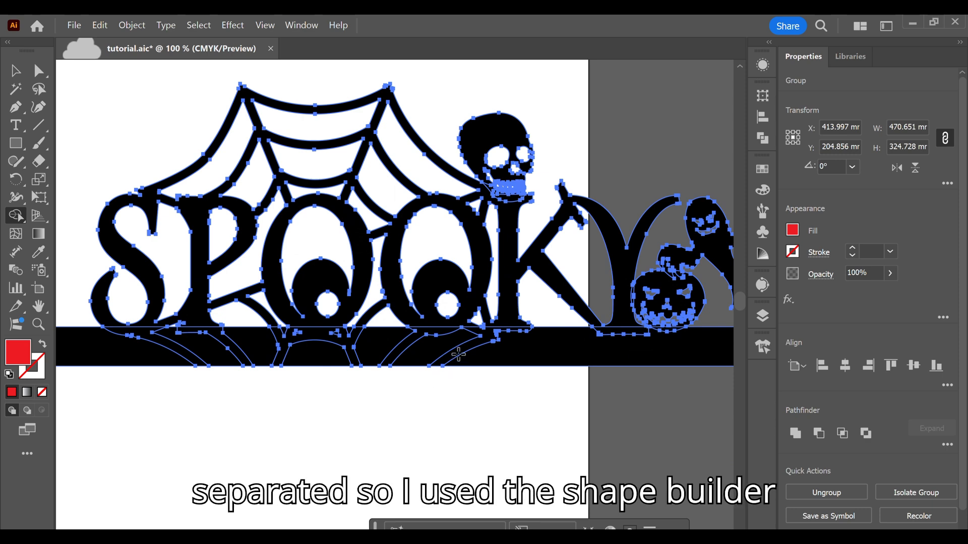
scroll(458, 355, down, 2)
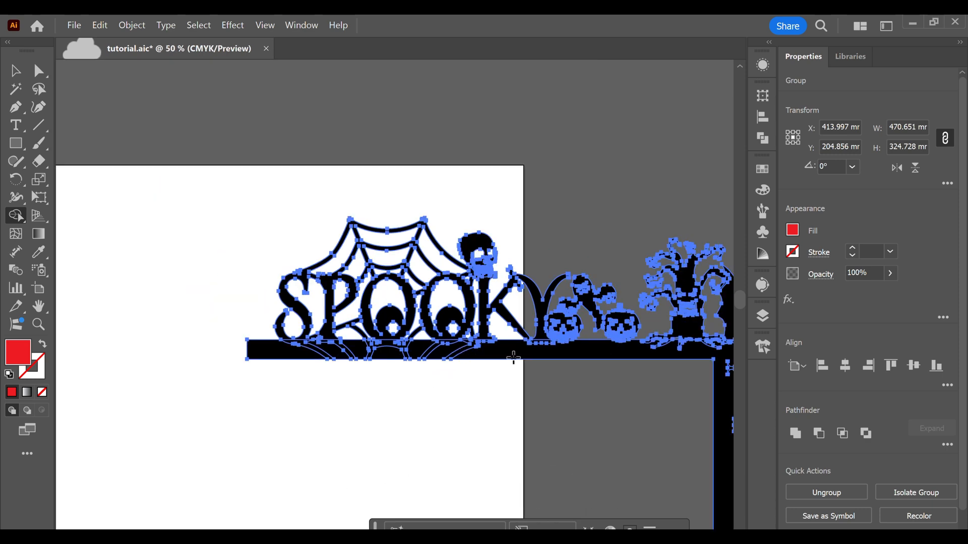
scroll(513, 358, down, 1)
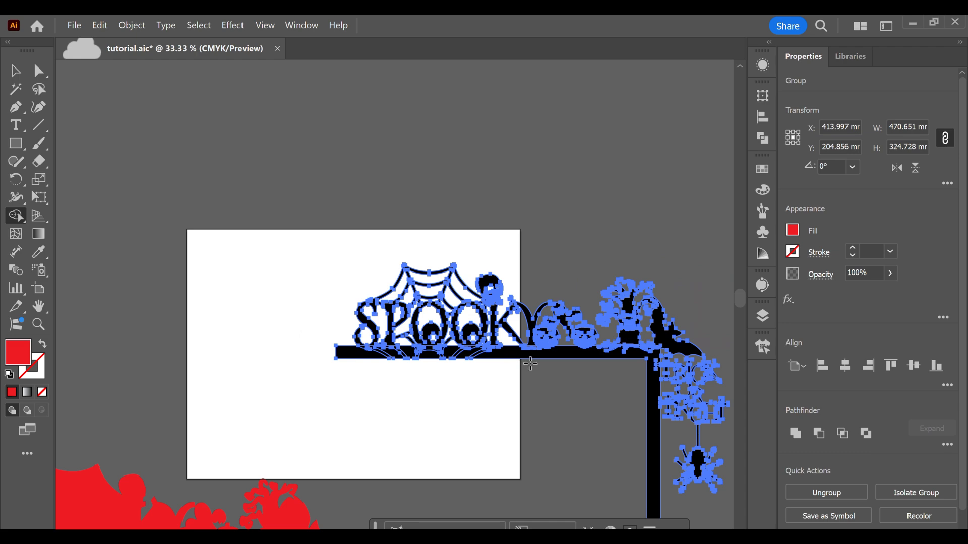
scroll(484, 361, up, 2)
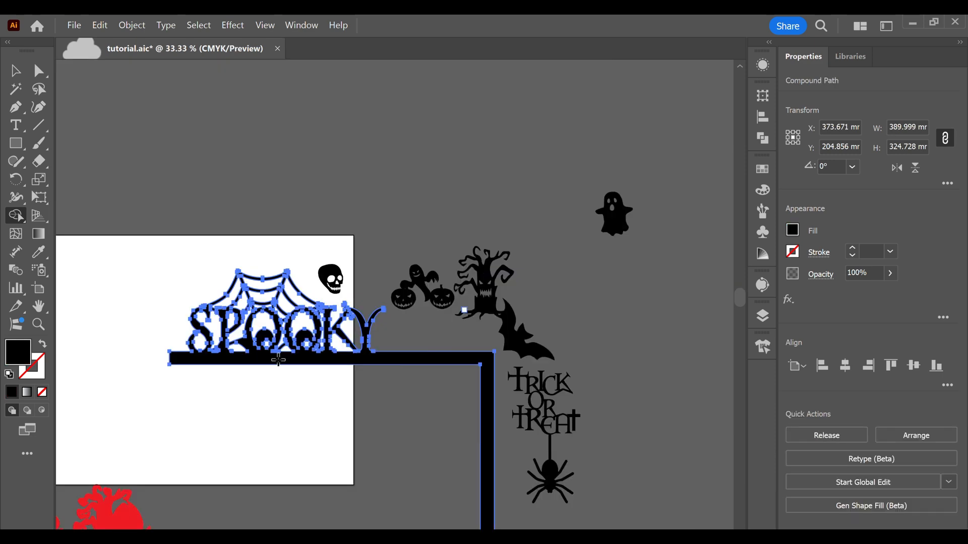
Step: Move the TRICK OR TREAT and spider group slightly onto the vertical bar and unite it into one shape
key(v)
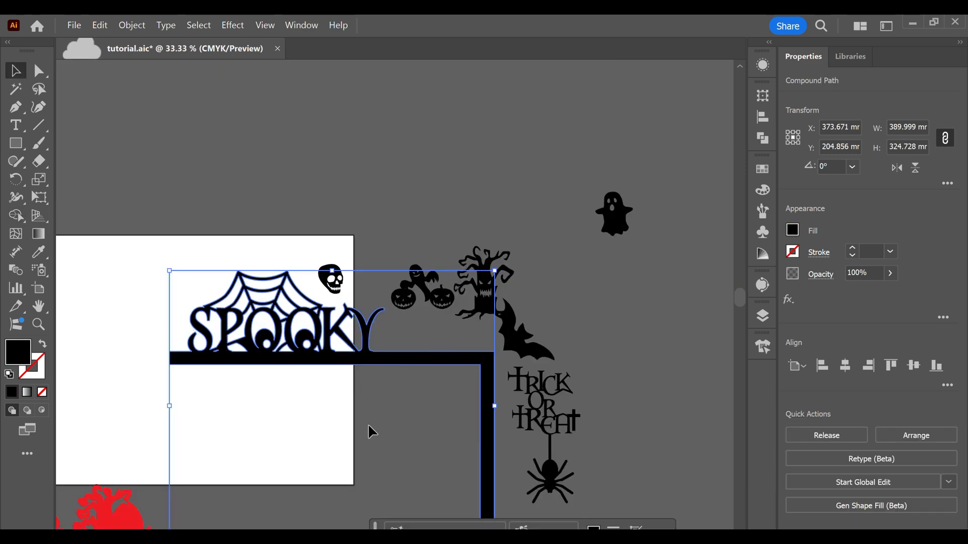
click(368, 426)
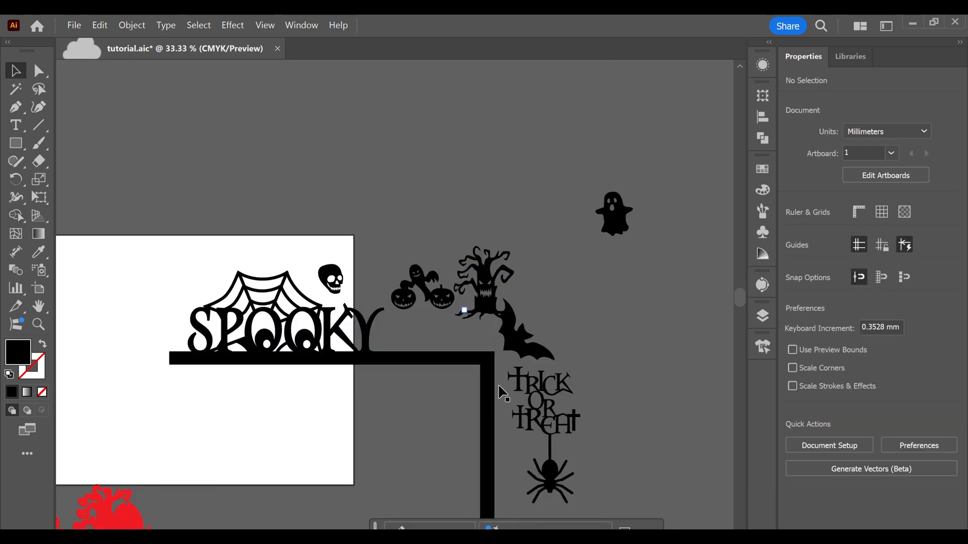
drag(537, 419, 520, 426)
scroll(539, 454, up, 2)
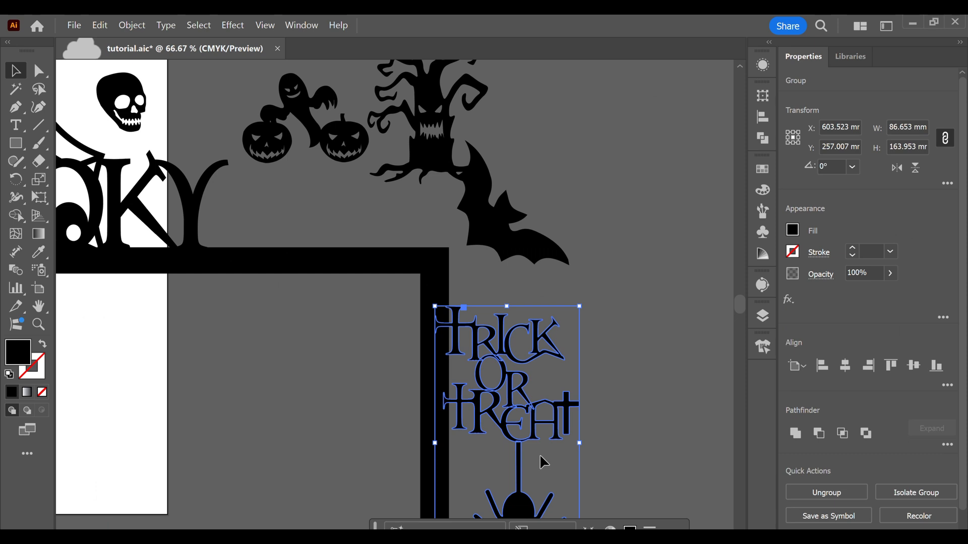
click(796, 435)
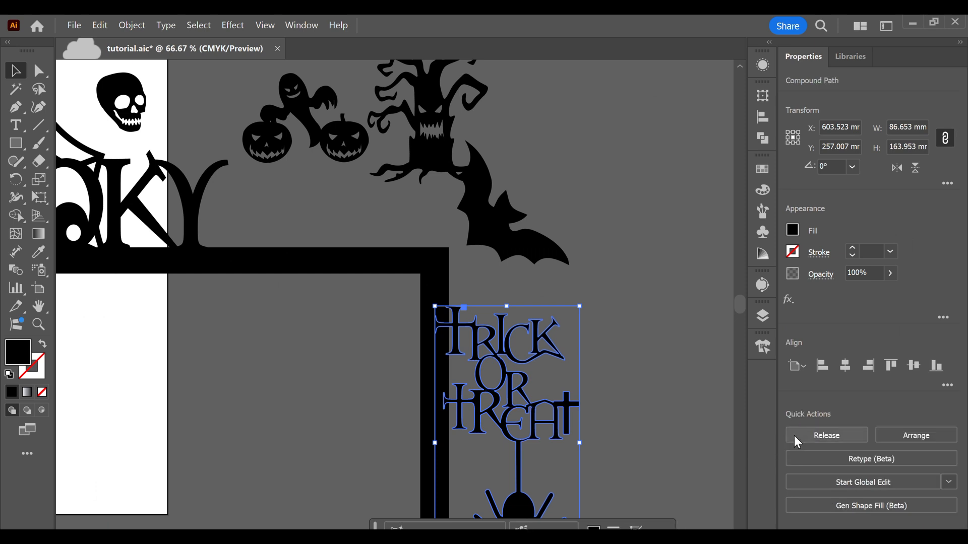
click(604, 336)
Step: Position the bat at the frame corner, the tree and ghost with pumpkins on the horizontal bar, and the skull above the K
drag(542, 241, 555, 292)
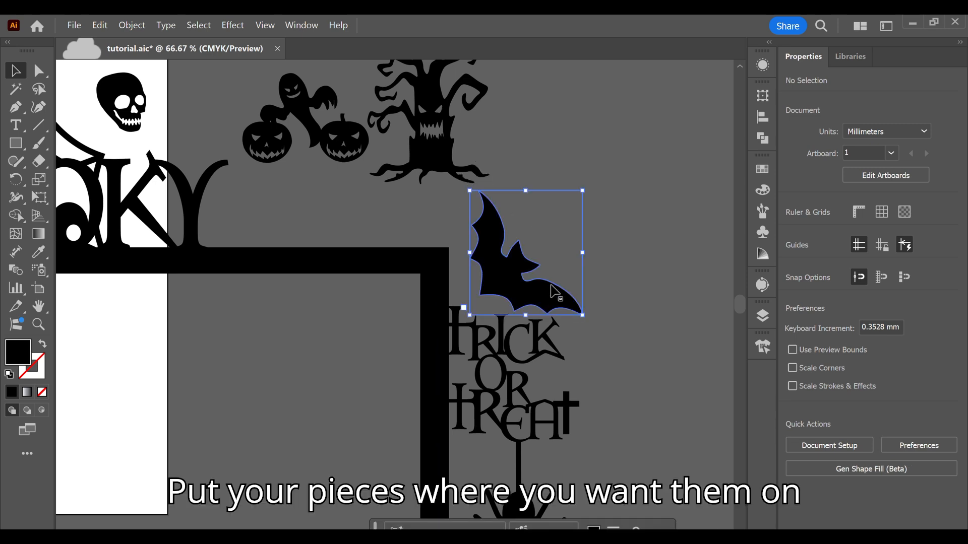
drag(438, 170, 415, 225)
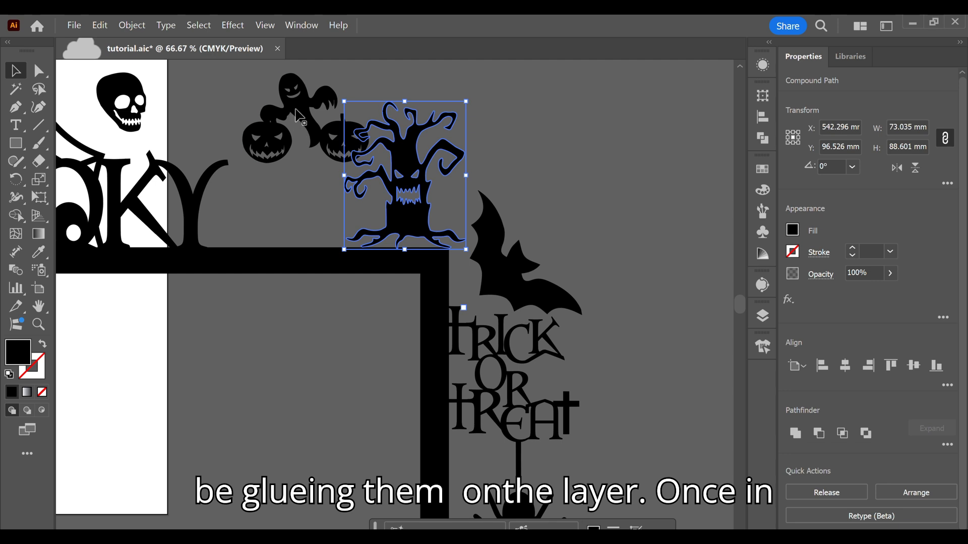
drag(291, 123, 269, 204)
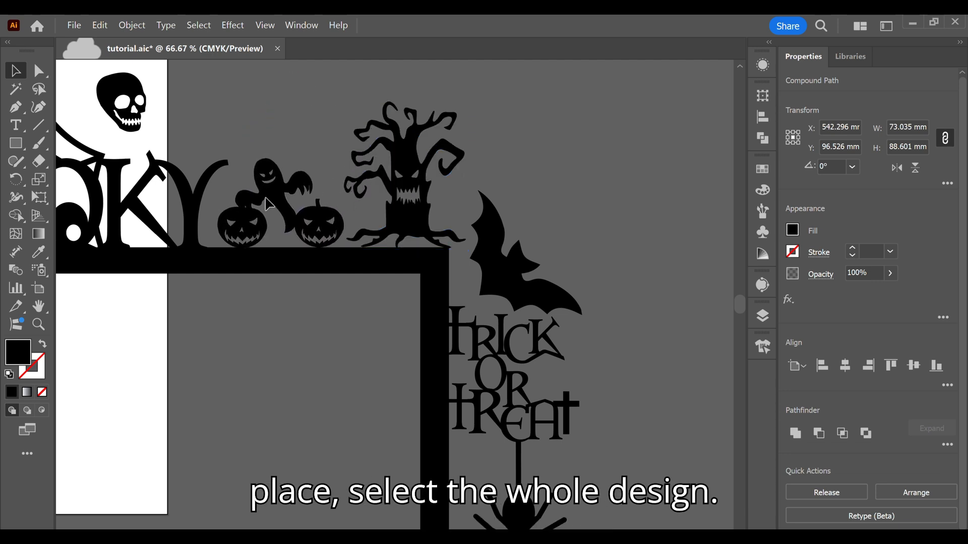
drag(144, 115, 147, 138)
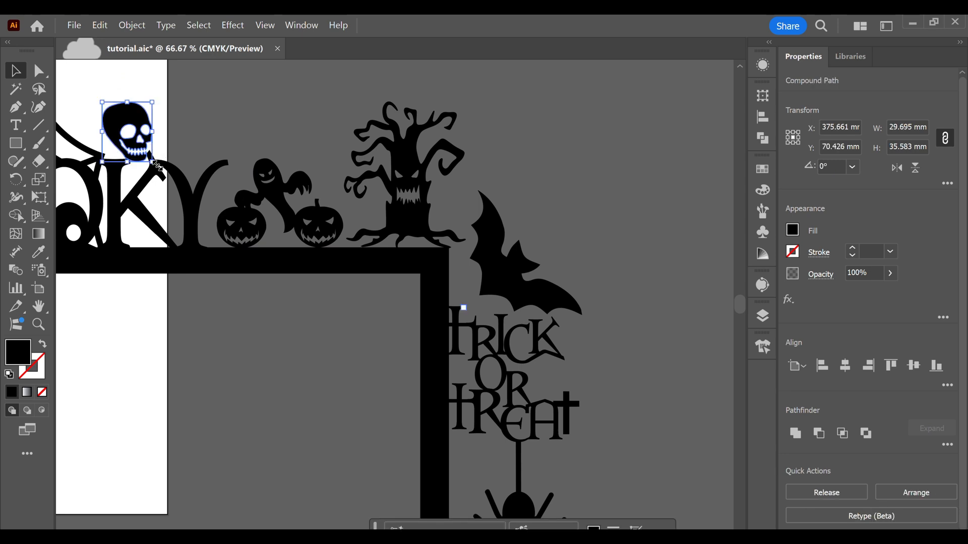
scroll(200, 210, up, 1)
scroll(439, 268, down, 1)
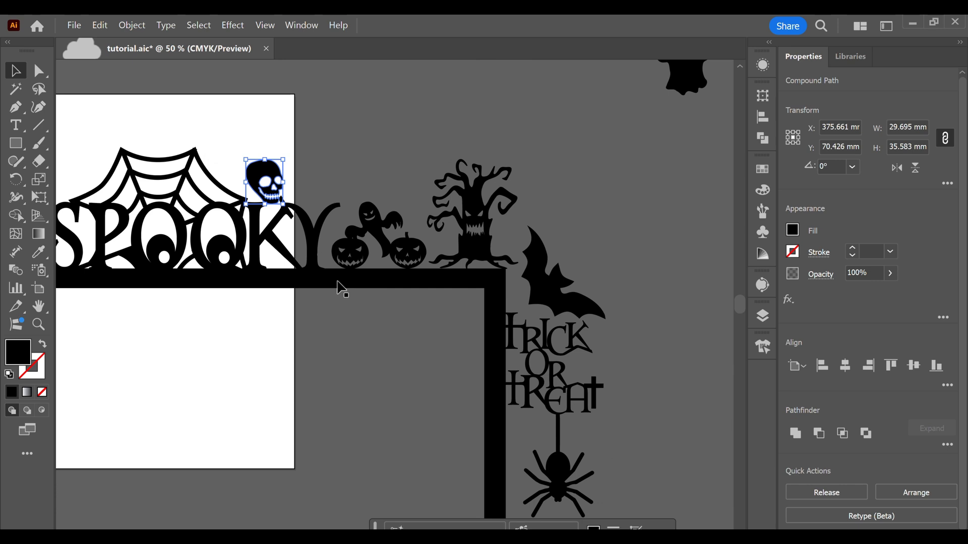
scroll(501, 277, down, 1)
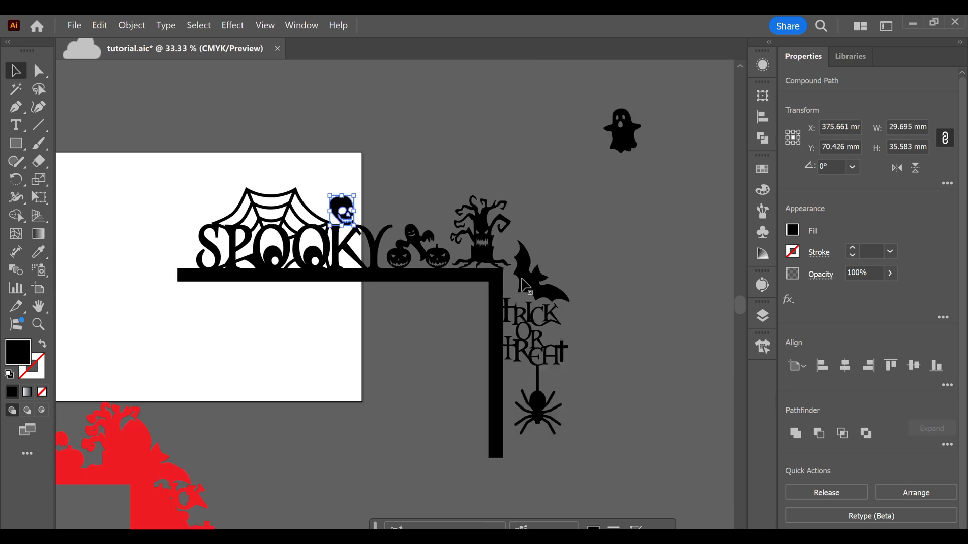
drag(526, 280, 522, 276)
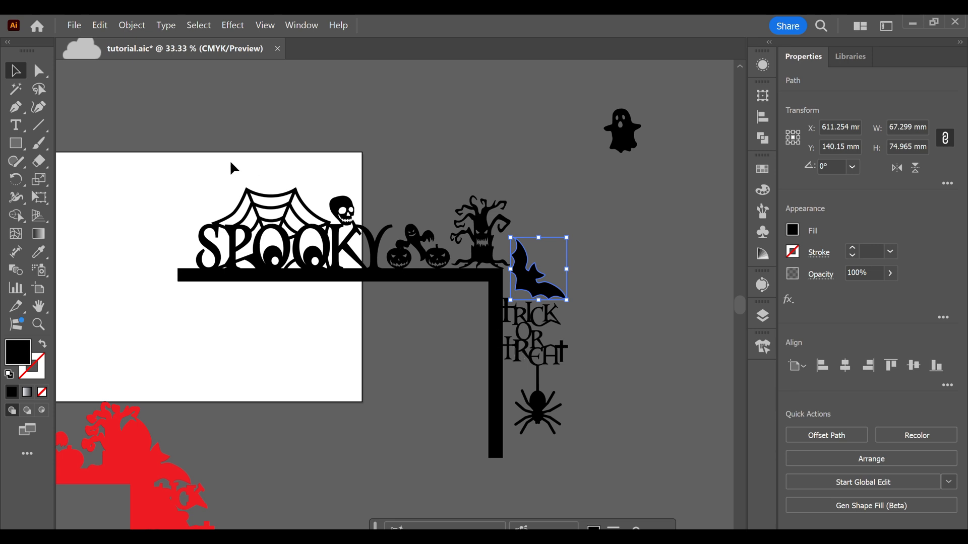
Step: Duplicate the whole black door-corner design and place the copy to the right of the original
drag(235, 163, 568, 398)
drag(570, 437, 569, 436)
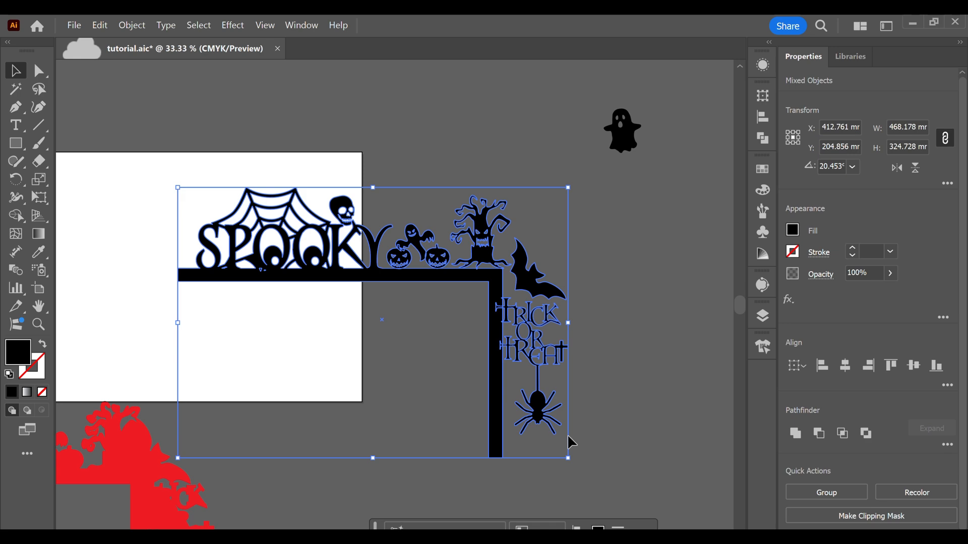
key(ctrl)
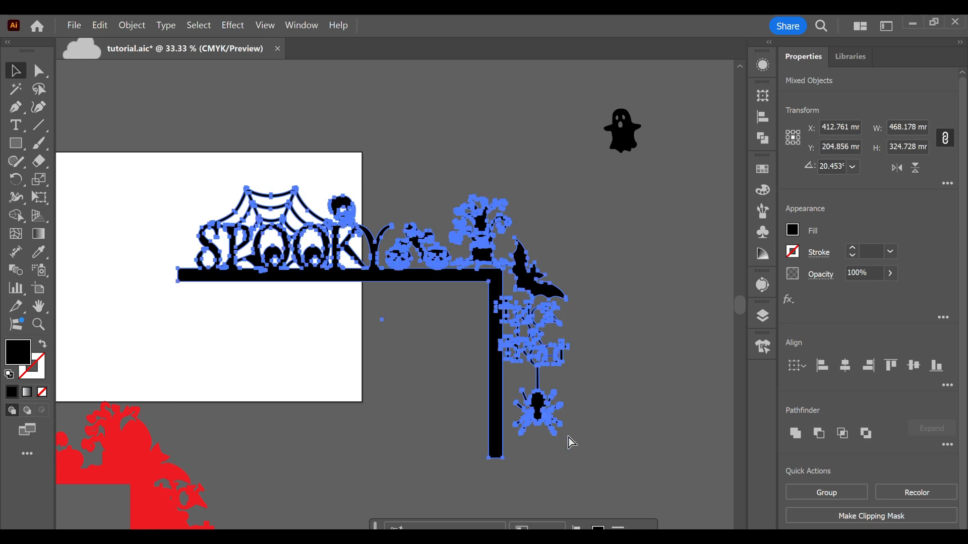
key(ctrl+v)
drag(589, 353, 353, 294)
drag(320, 236, 662, 270)
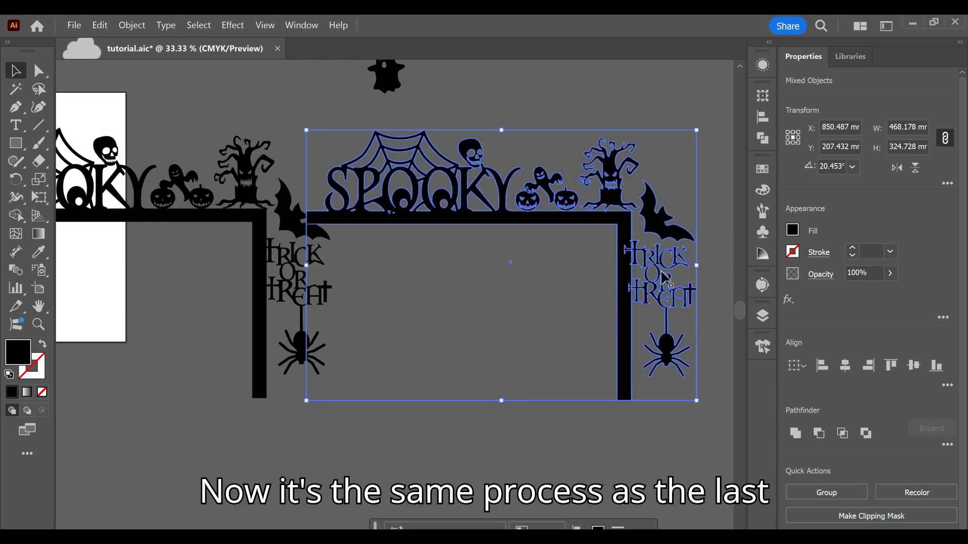
Step: Group and unite the copied design, then shift it slightly away from the original
click(824, 492)
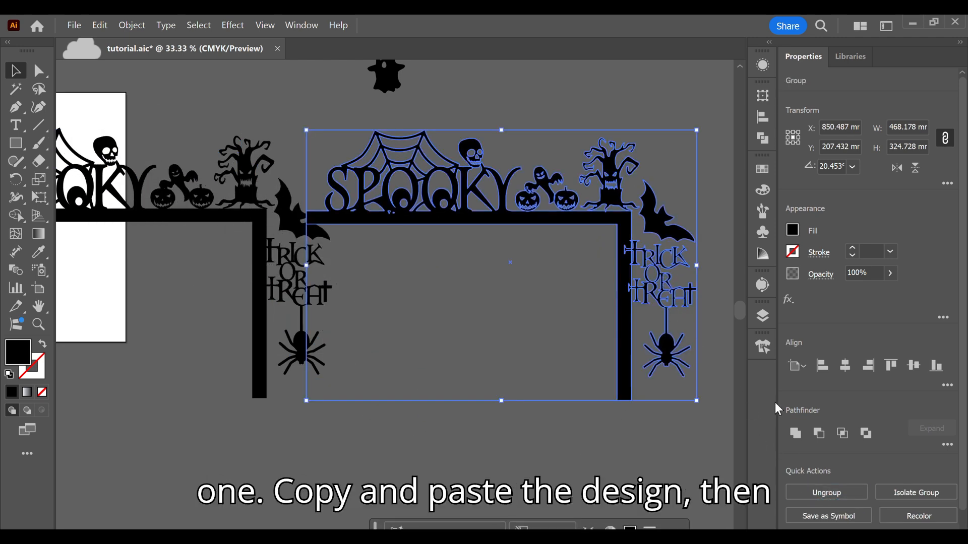
click(796, 435)
click(585, 303)
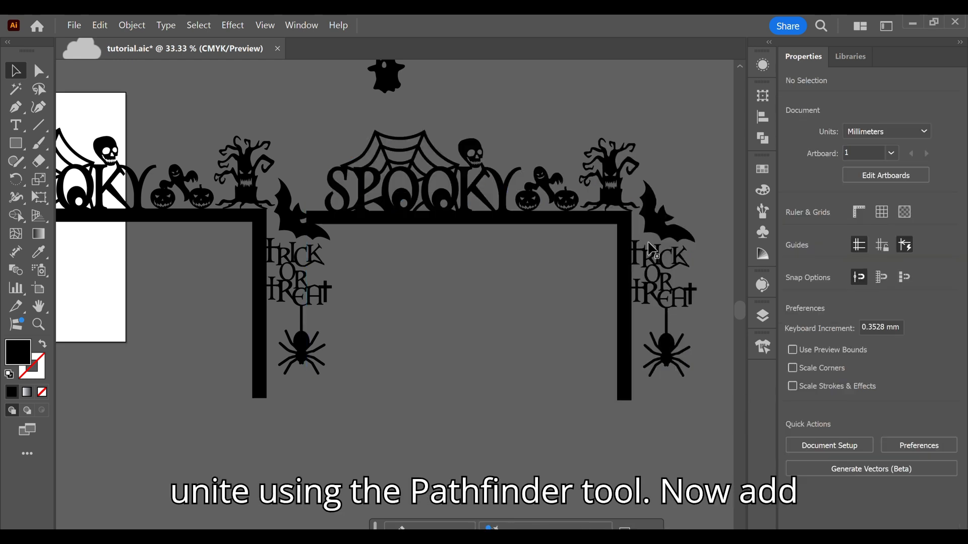
click(669, 234)
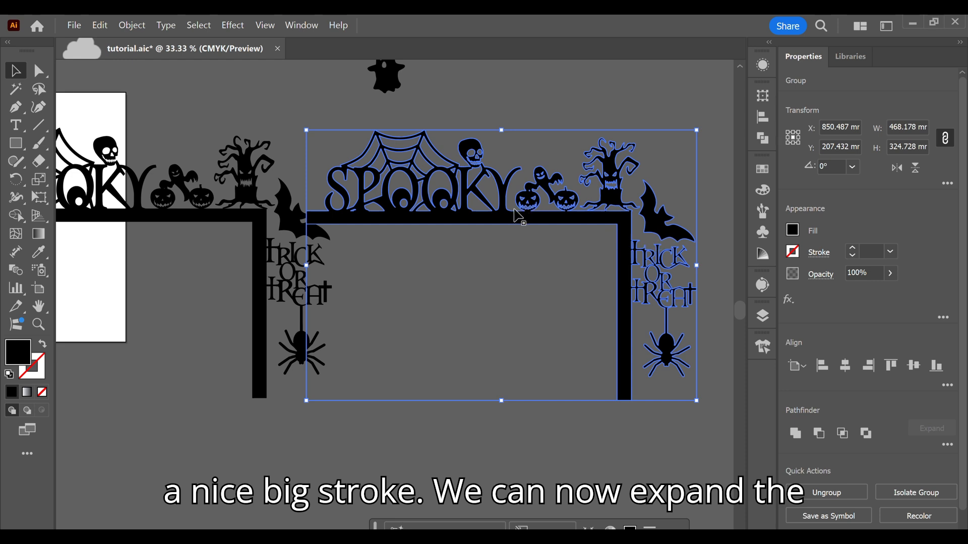
drag(516, 206, 536, 215)
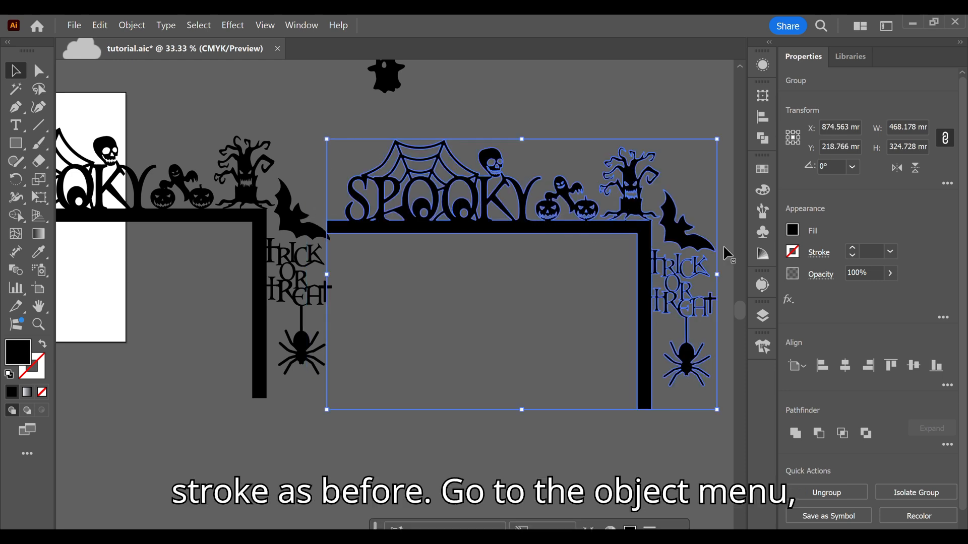
Step: Add a 7 mm black stroke to the copied design
click(851, 248)
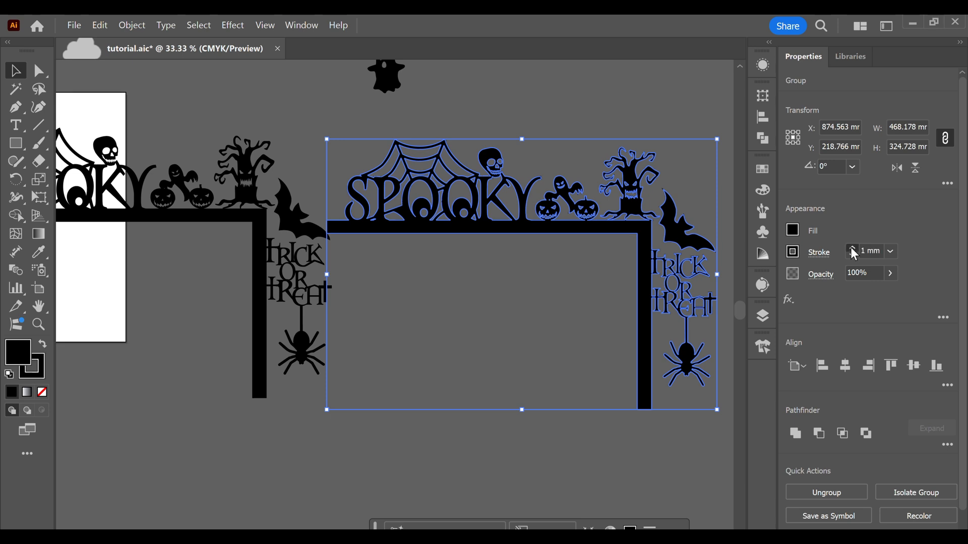
click(852, 249)
click(852, 248)
click(851, 249)
click(852, 249)
click(852, 248)
click(852, 248)
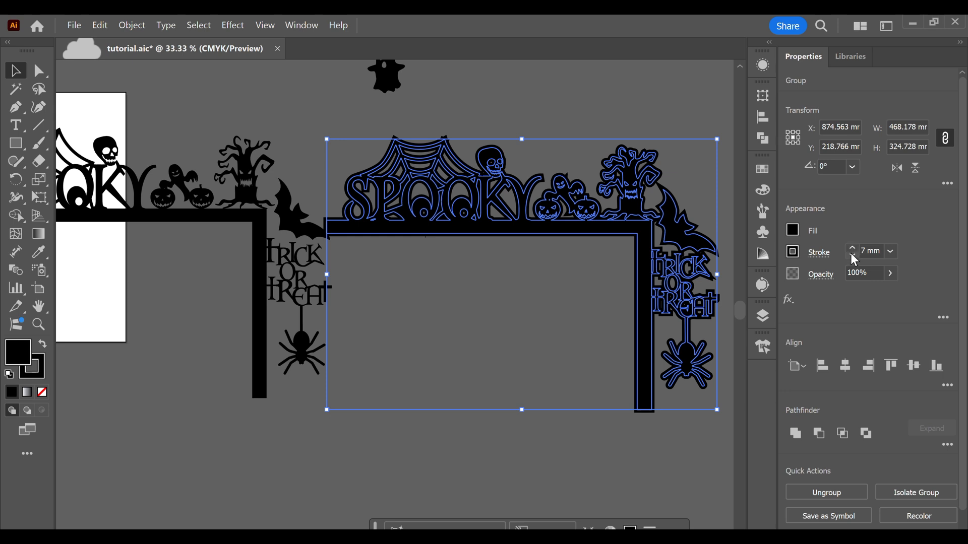
Step: Expand the copied design's fill and stroke, and unite the result into one compound path
click(135, 26)
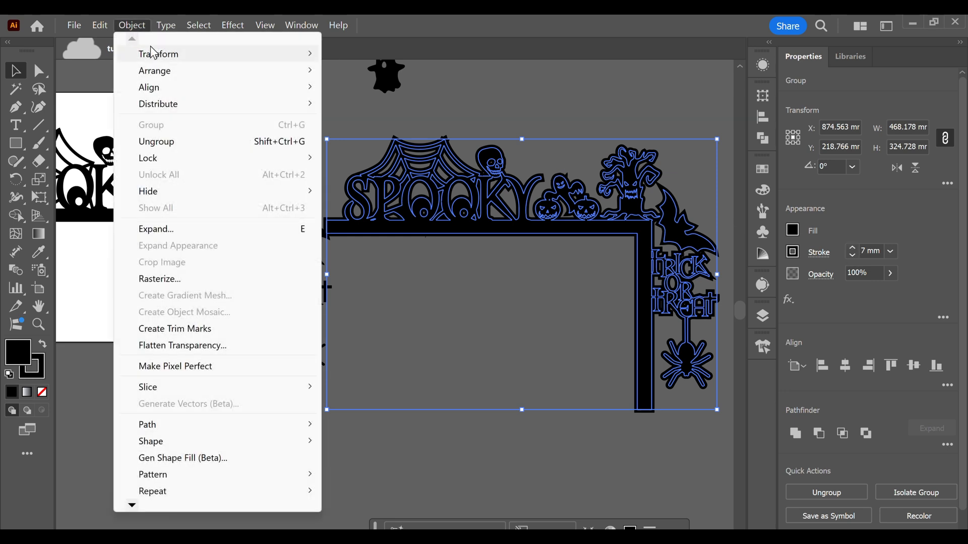
click(181, 228)
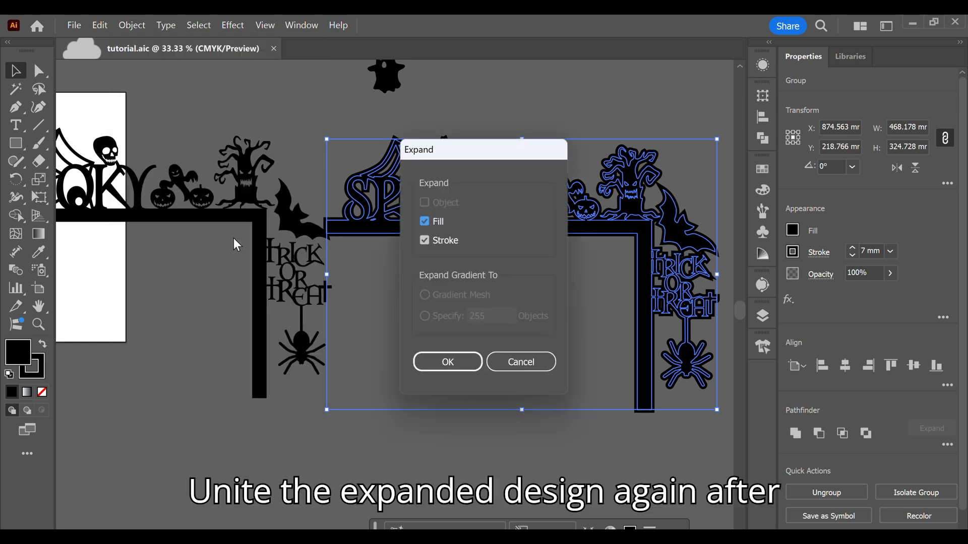
click(460, 364)
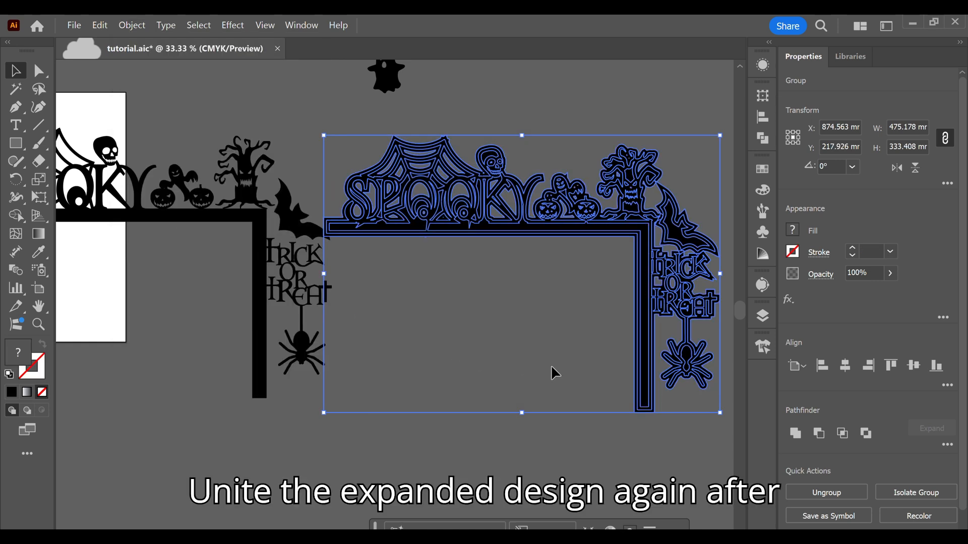
click(795, 434)
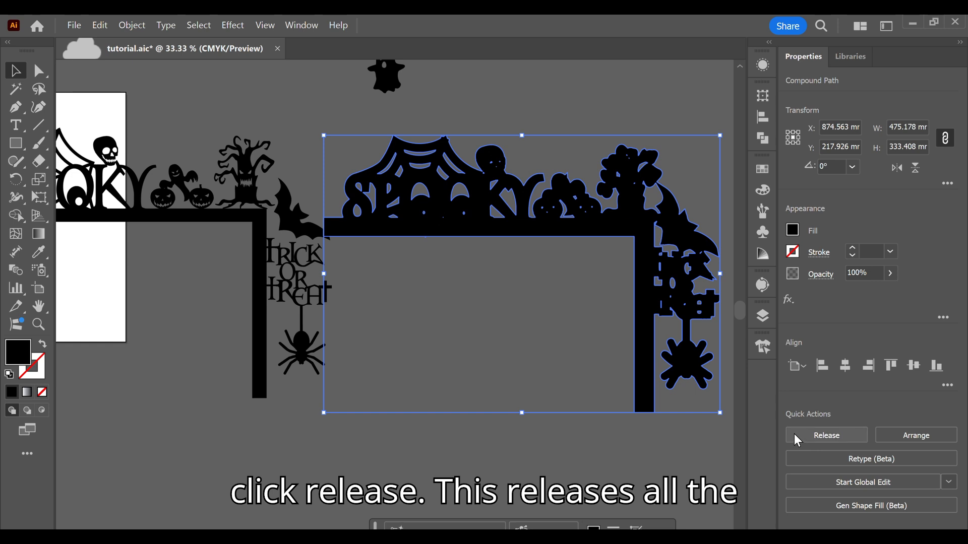
Step: Release the thickened copy's compound path and unite all its pieces into a solid silhouette without holes
click(829, 435)
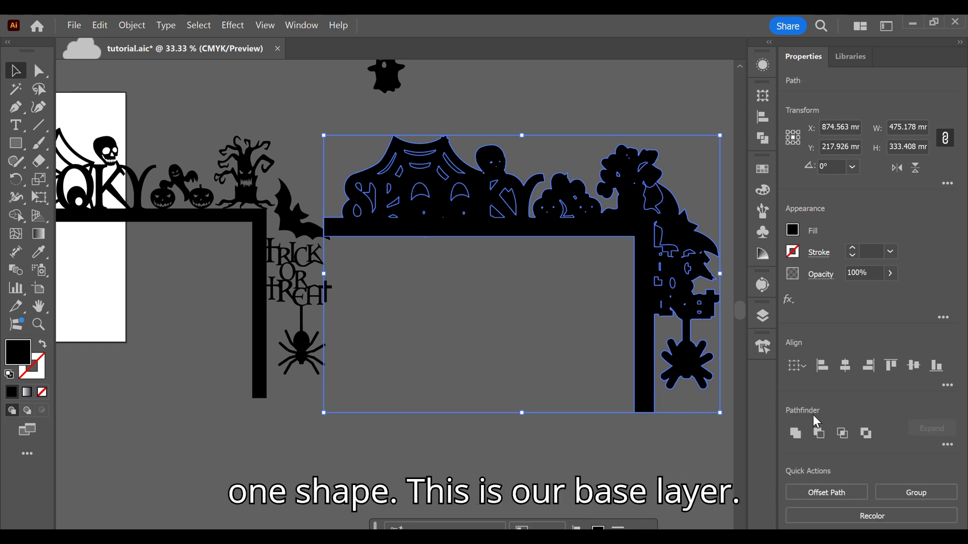
click(793, 434)
click(497, 328)
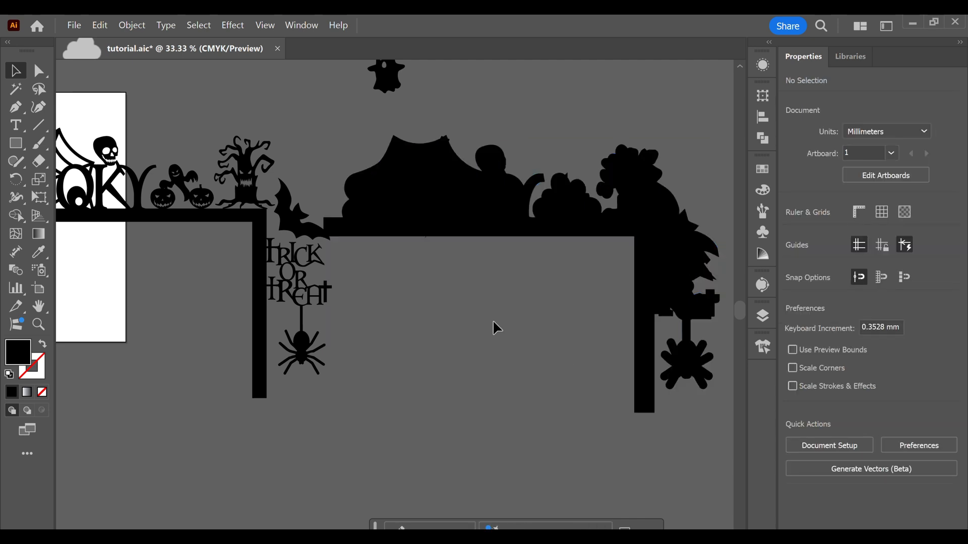
Step: Move the solid silhouette farther right of the original design and fill it with red
drag(386, 219, 458, 242)
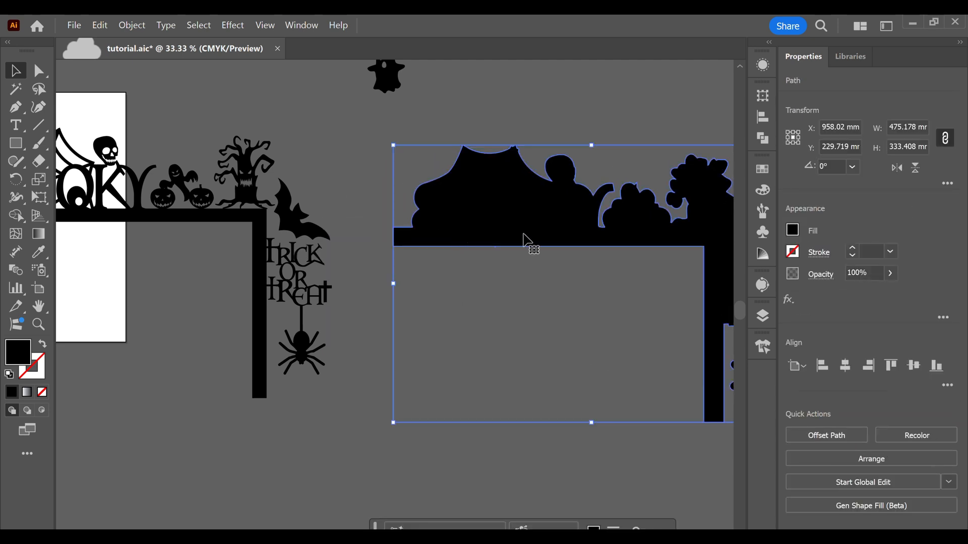
click(793, 230)
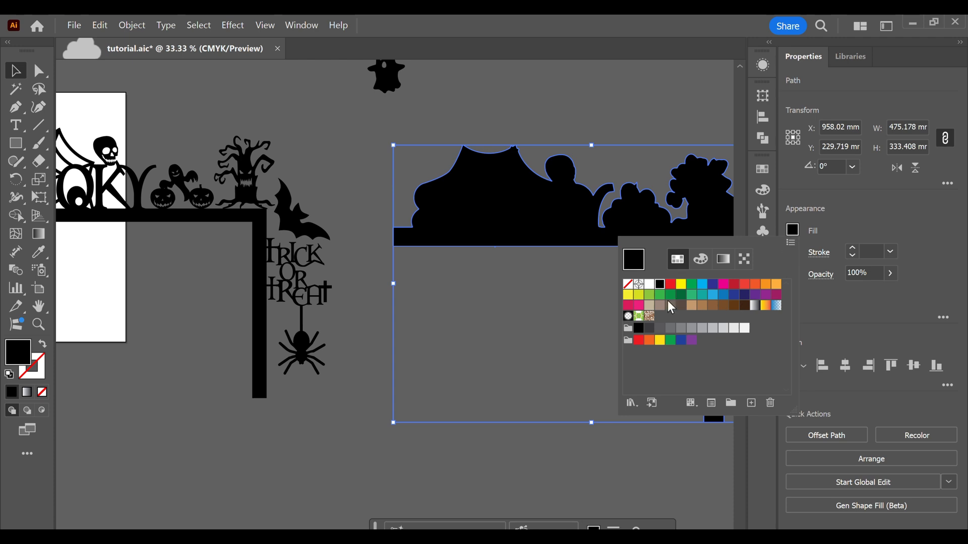
click(671, 284)
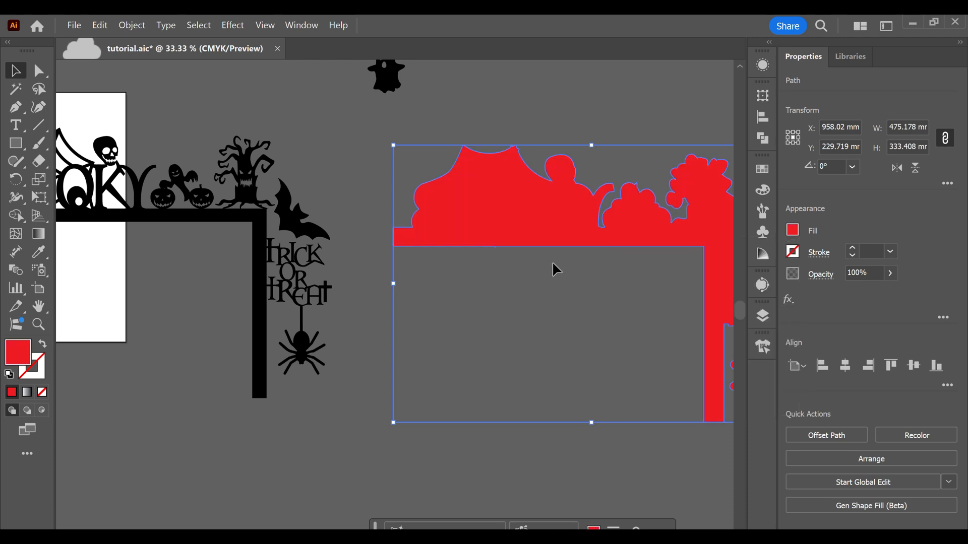
scroll(552, 261, down, 1)
drag(552, 261, 464, 276)
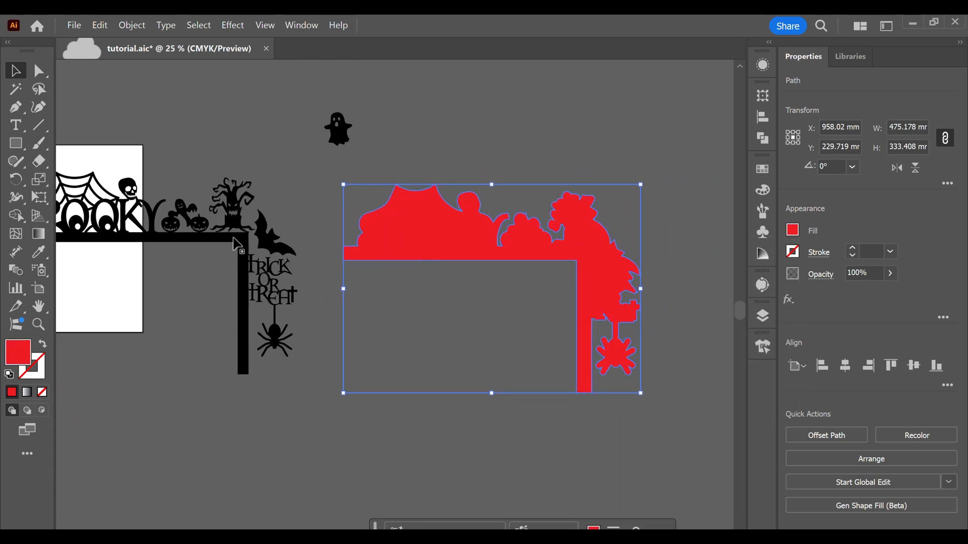
Step: Place a copy of the complete original black design over the red silhouette and group the copied pieces
click(256, 249)
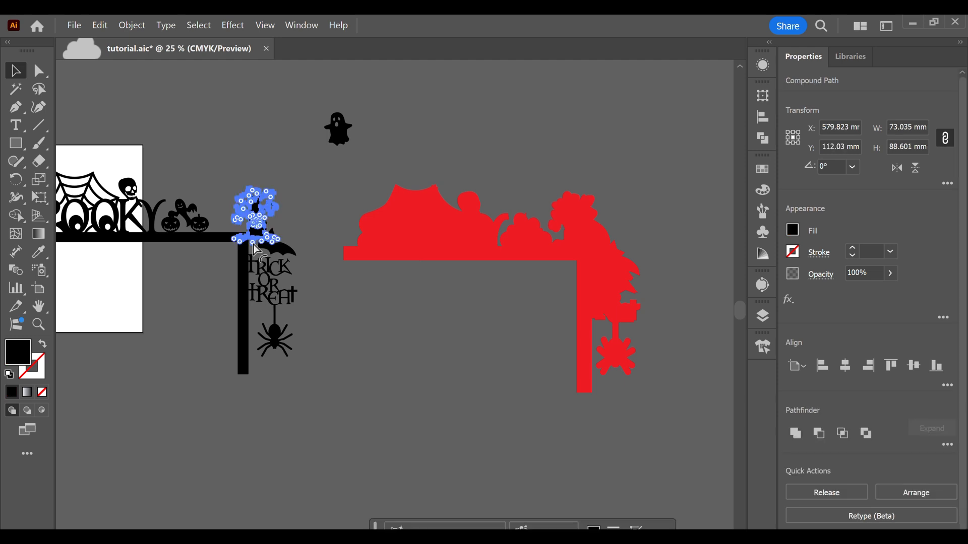
drag(252, 244, 350, 247)
scroll(229, 230, down, 1)
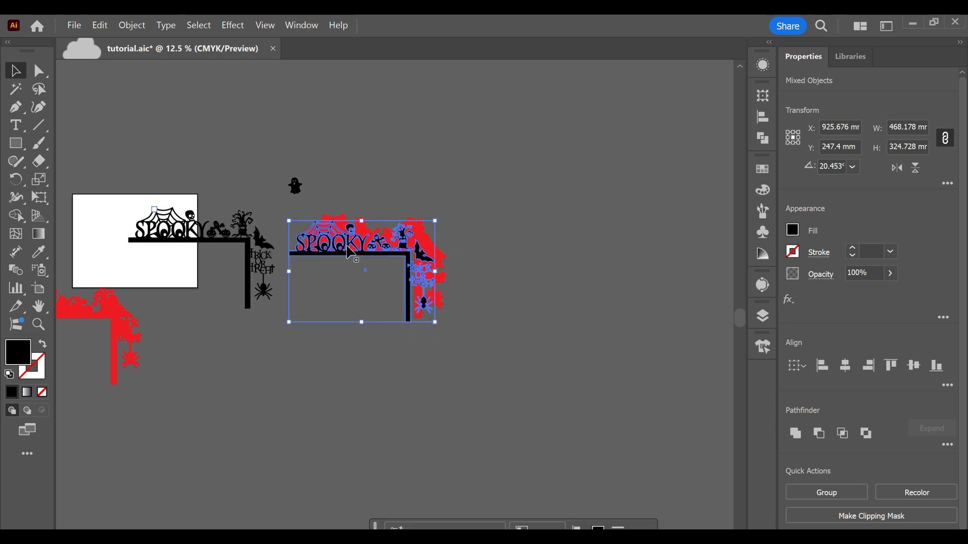
click(832, 493)
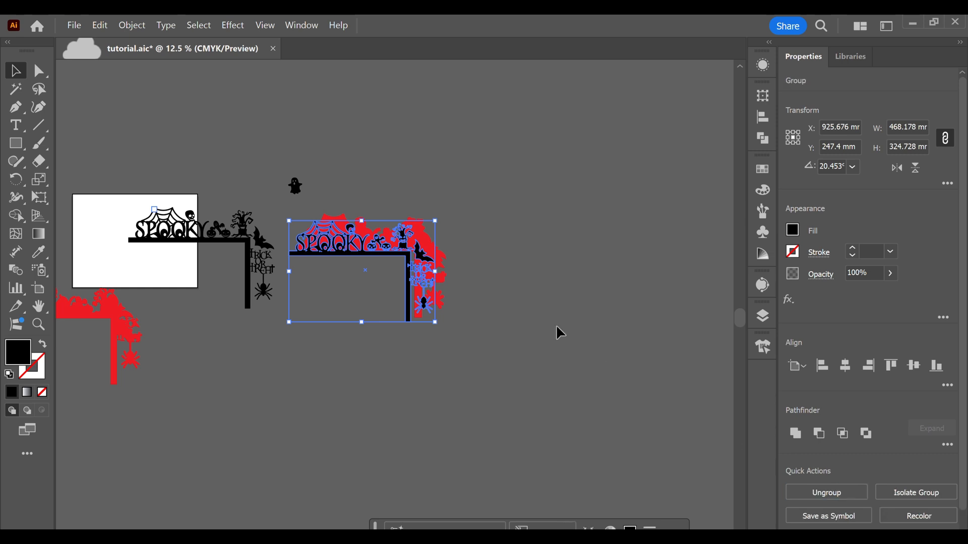
Step: Align the grouped black artwork and the red silhouette on their horizontal and vertical centres
shift+click(440, 250)
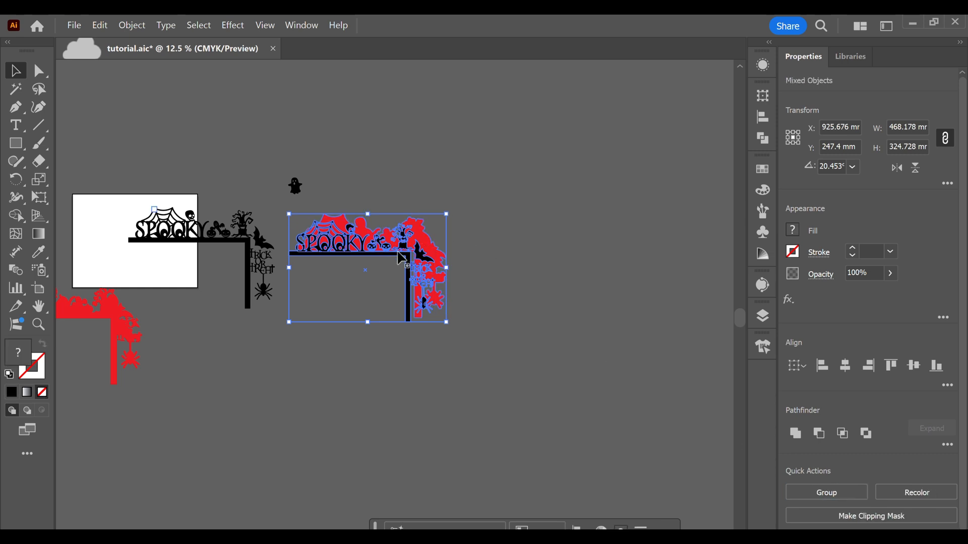
click(847, 373)
click(914, 366)
scroll(411, 276, up, 2)
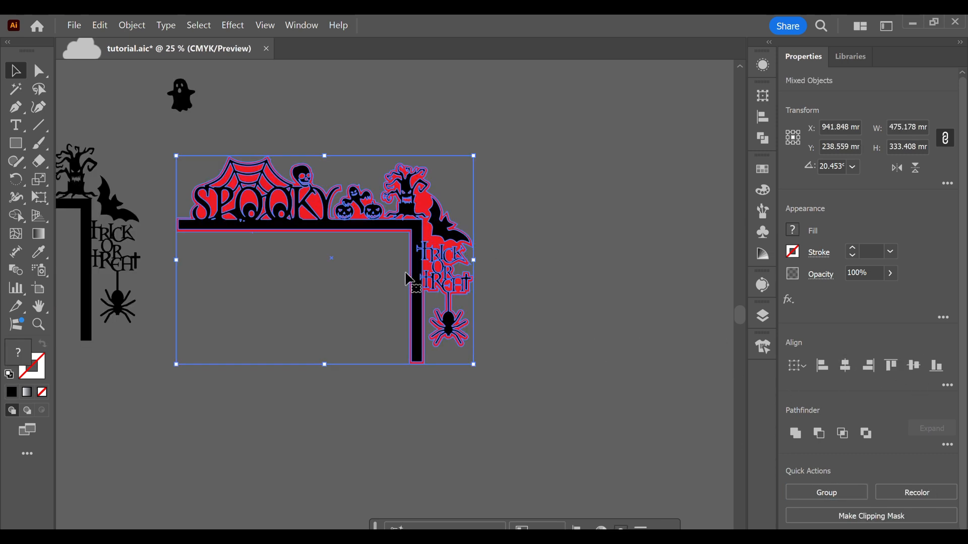
scroll(398, 260, up, 1)
click(531, 235)
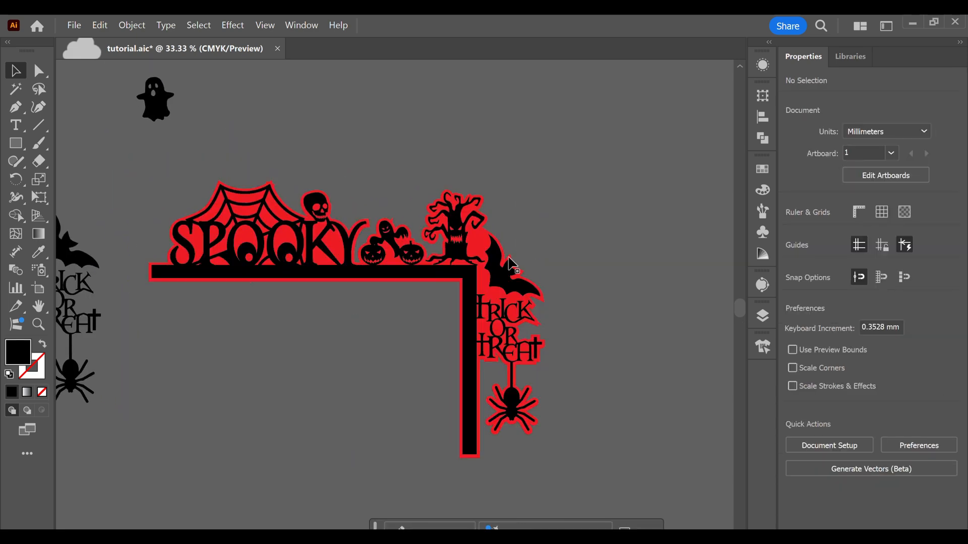
Step: Ungroup the black artwork on the red backing into individual pieces
click(512, 263)
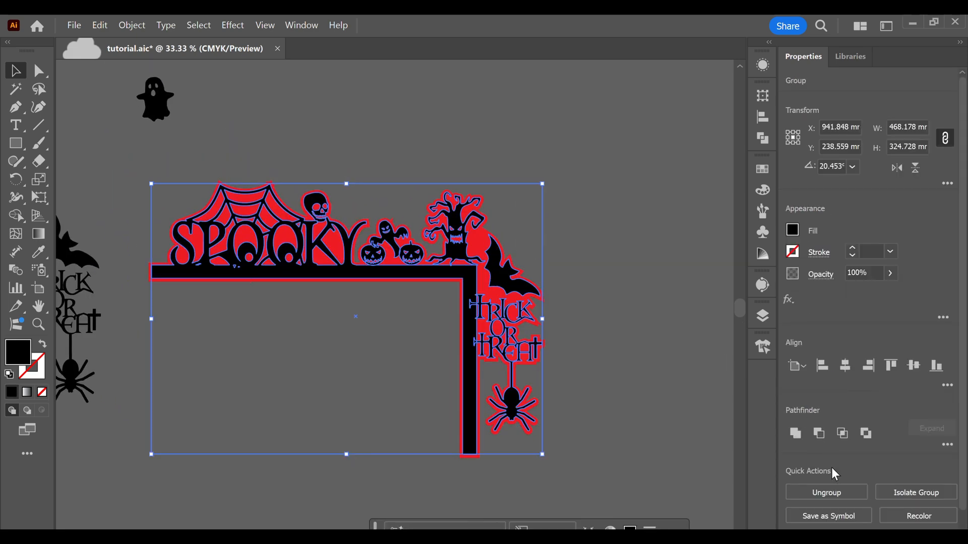
click(837, 494)
click(607, 270)
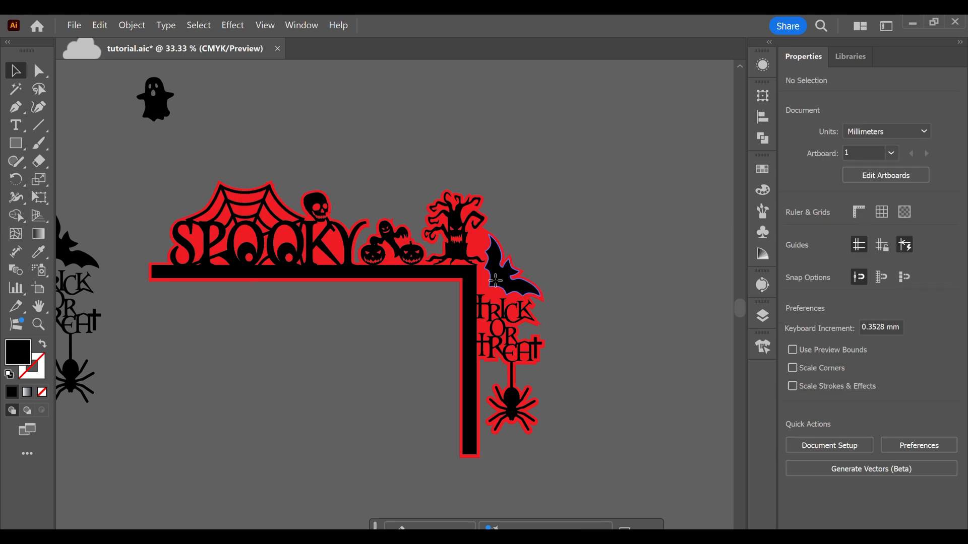
Step: Check the bat, tree, ghost-with-pumpkins and TRICK OR TREAT decorations as separate pieces, then review the whole layered design
mouse_move(496, 280)
mouse_down()
mouse_move(530, 273)
mouse_move(497, 269)
mouse_move(481, 289)
mouse_move(494, 292)
mouse_up()
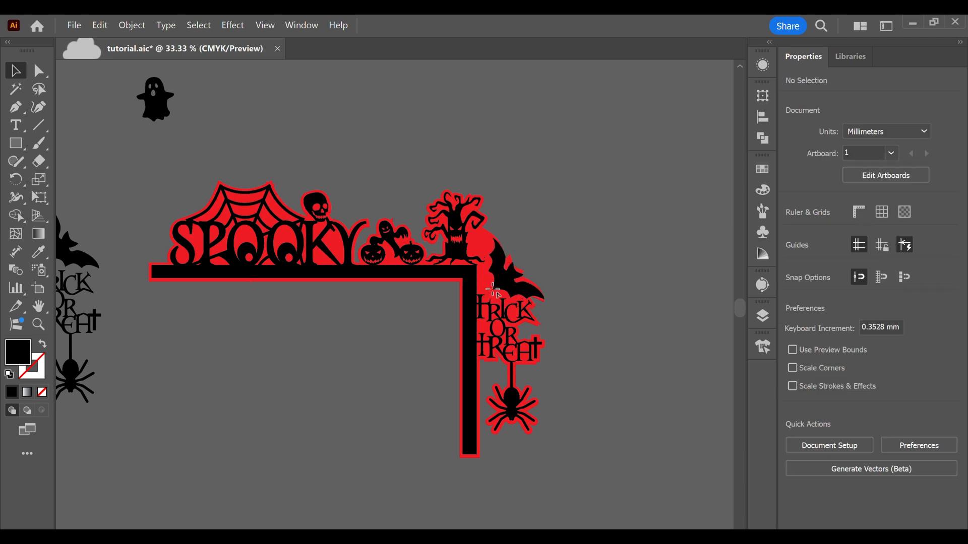
click(493, 290)
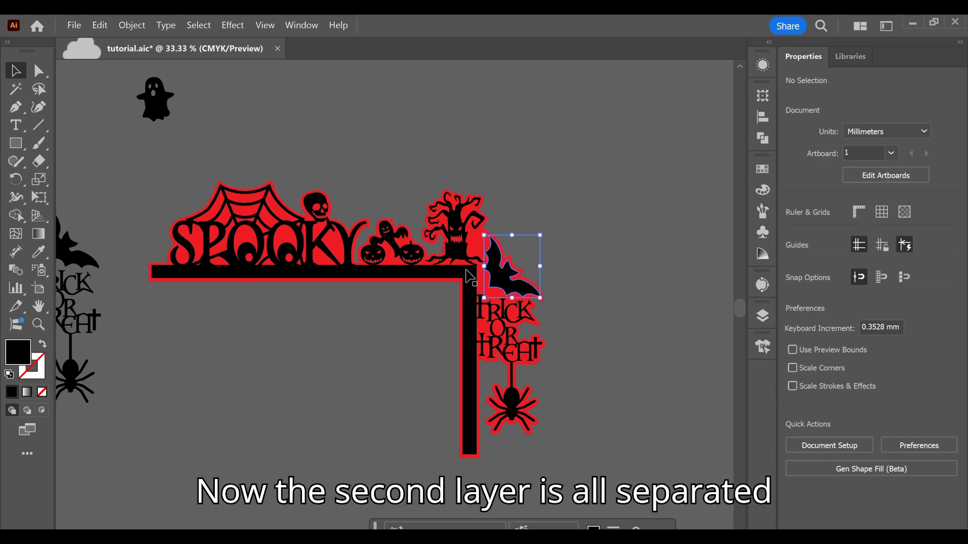
mouse_move(462, 247)
mouse_down()
mouse_move(471, 226)
mouse_move(463, 246)
mouse_up()
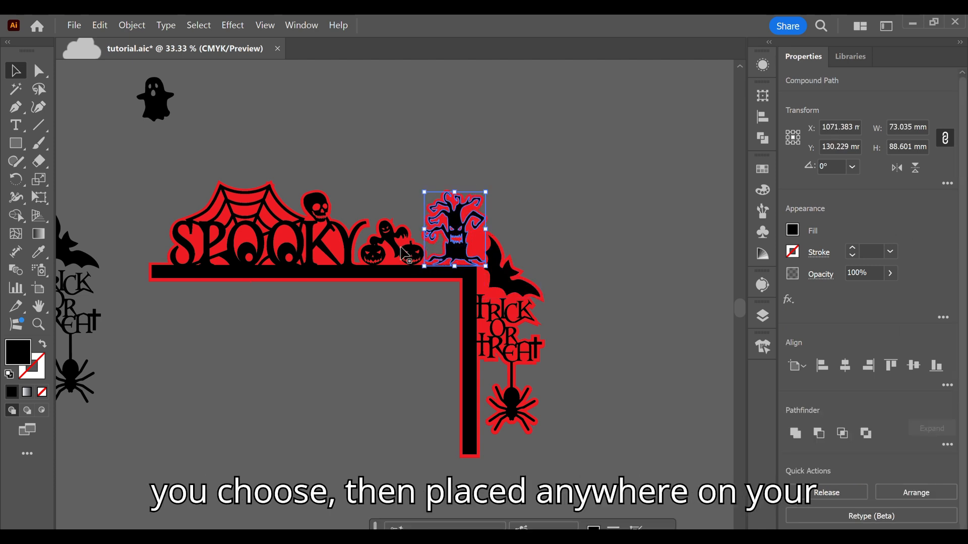
drag(395, 240, 395, 241)
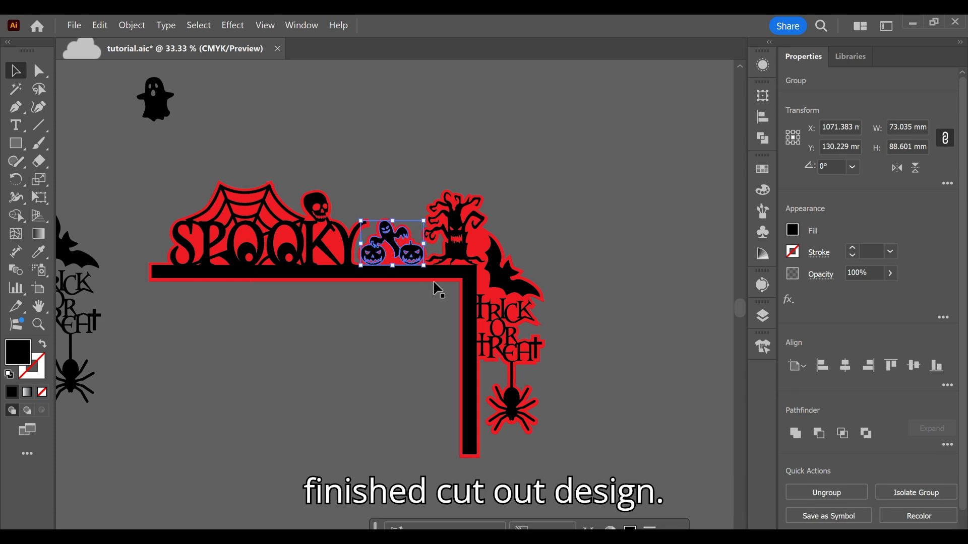
drag(525, 312, 506, 316)
click(614, 296)
scroll(371, 315, down, 1)
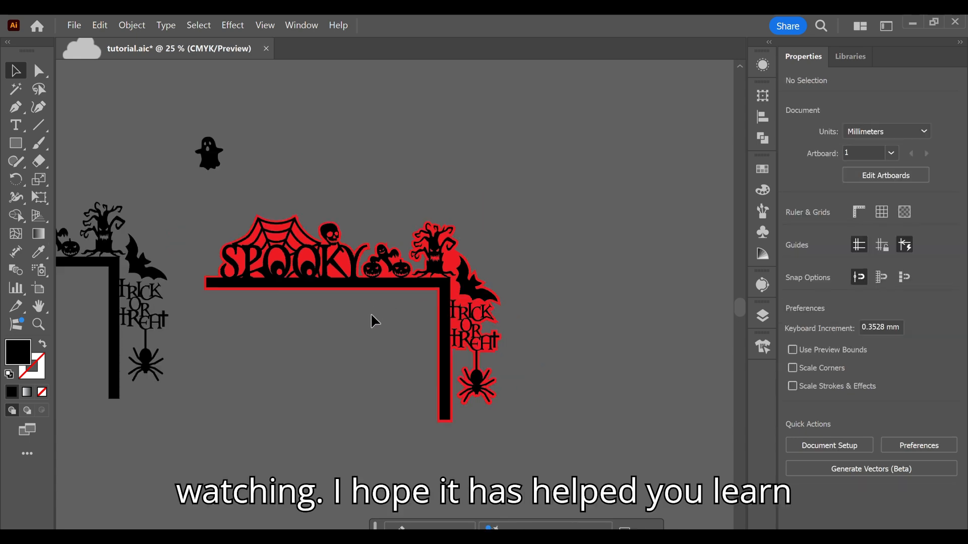
scroll(373, 321, down, 1)
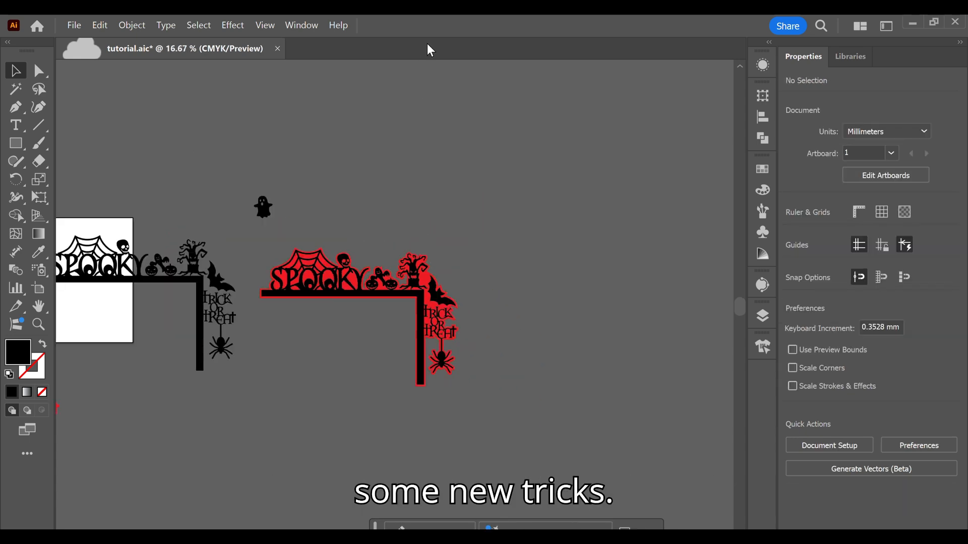